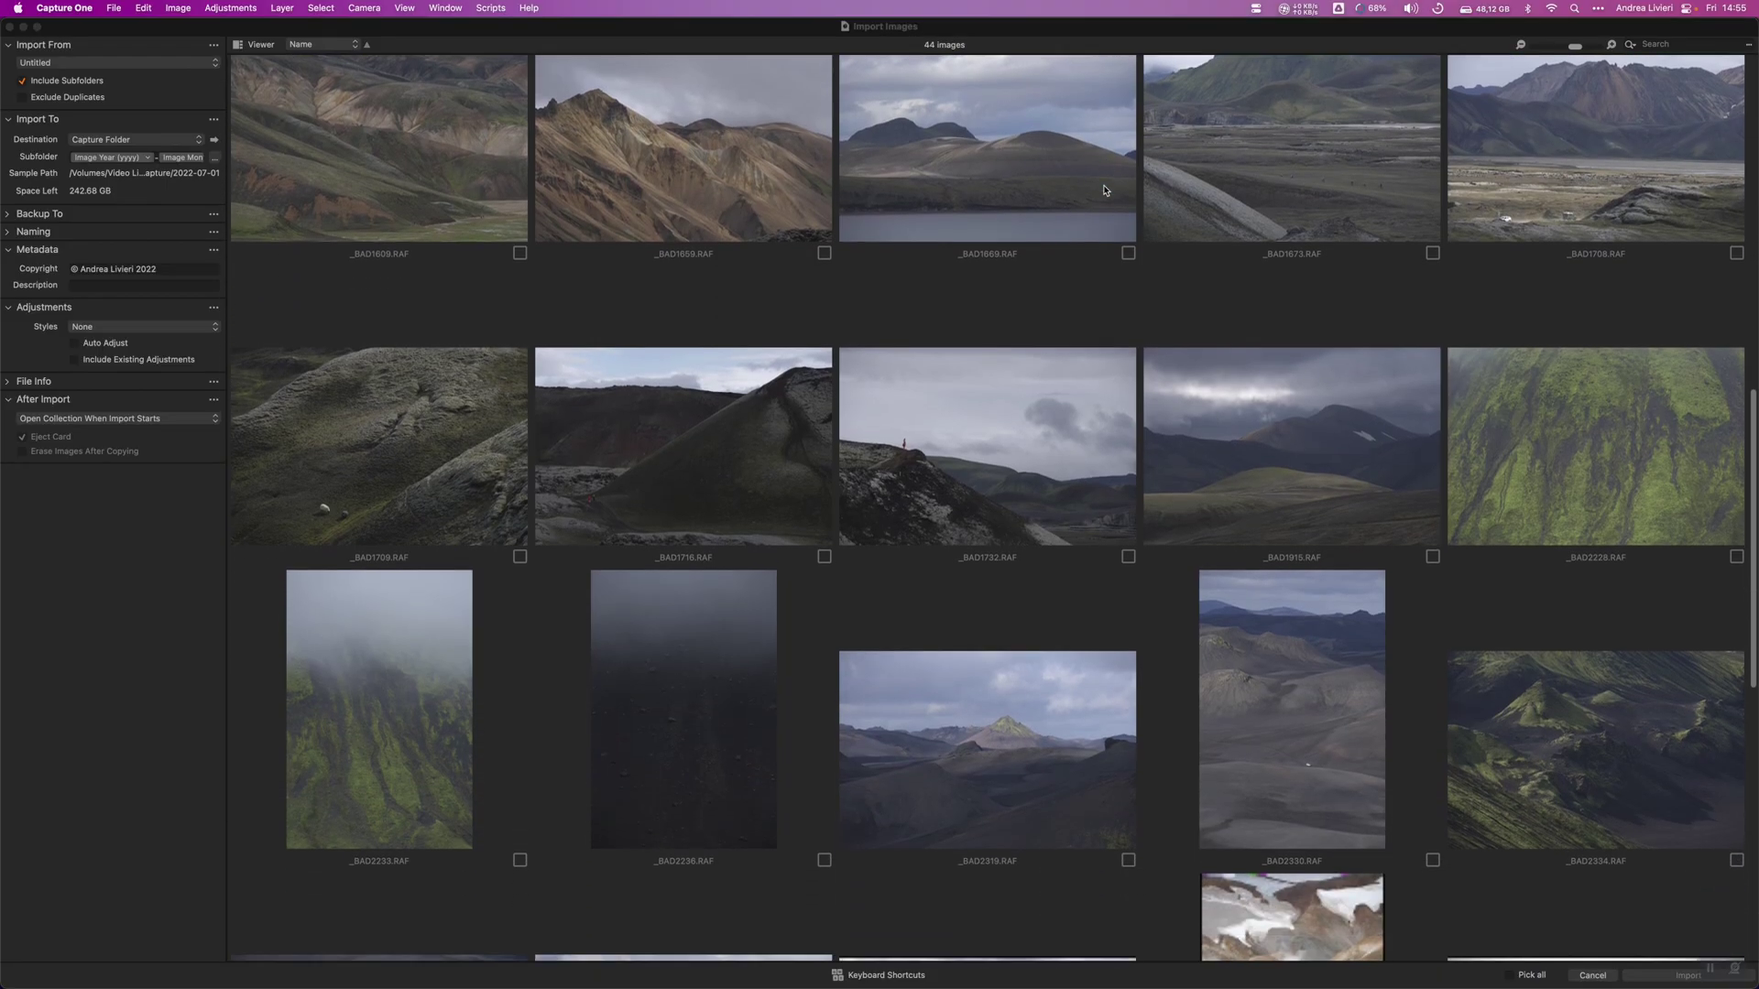
# Step: Scroll further down the import thumbnail grid to review the remaining shots
pyautogui.scroll(-5, 1103, 191)
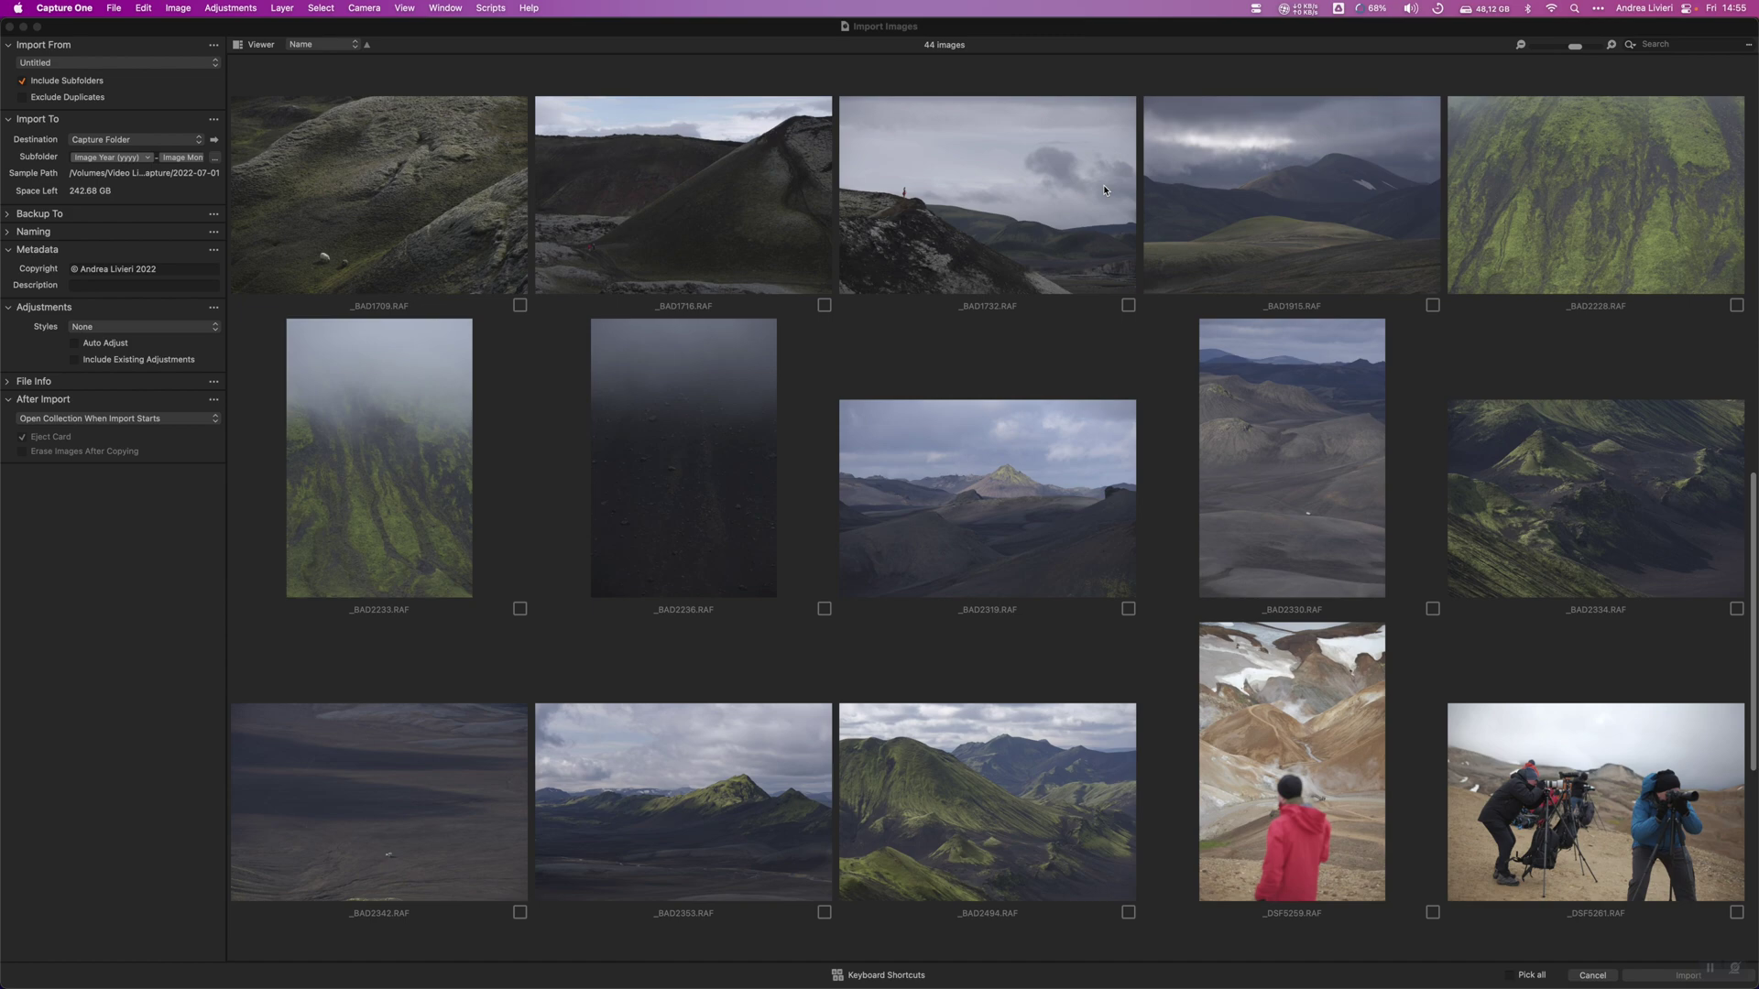
pyautogui.scroll(-5, 1103, 189)
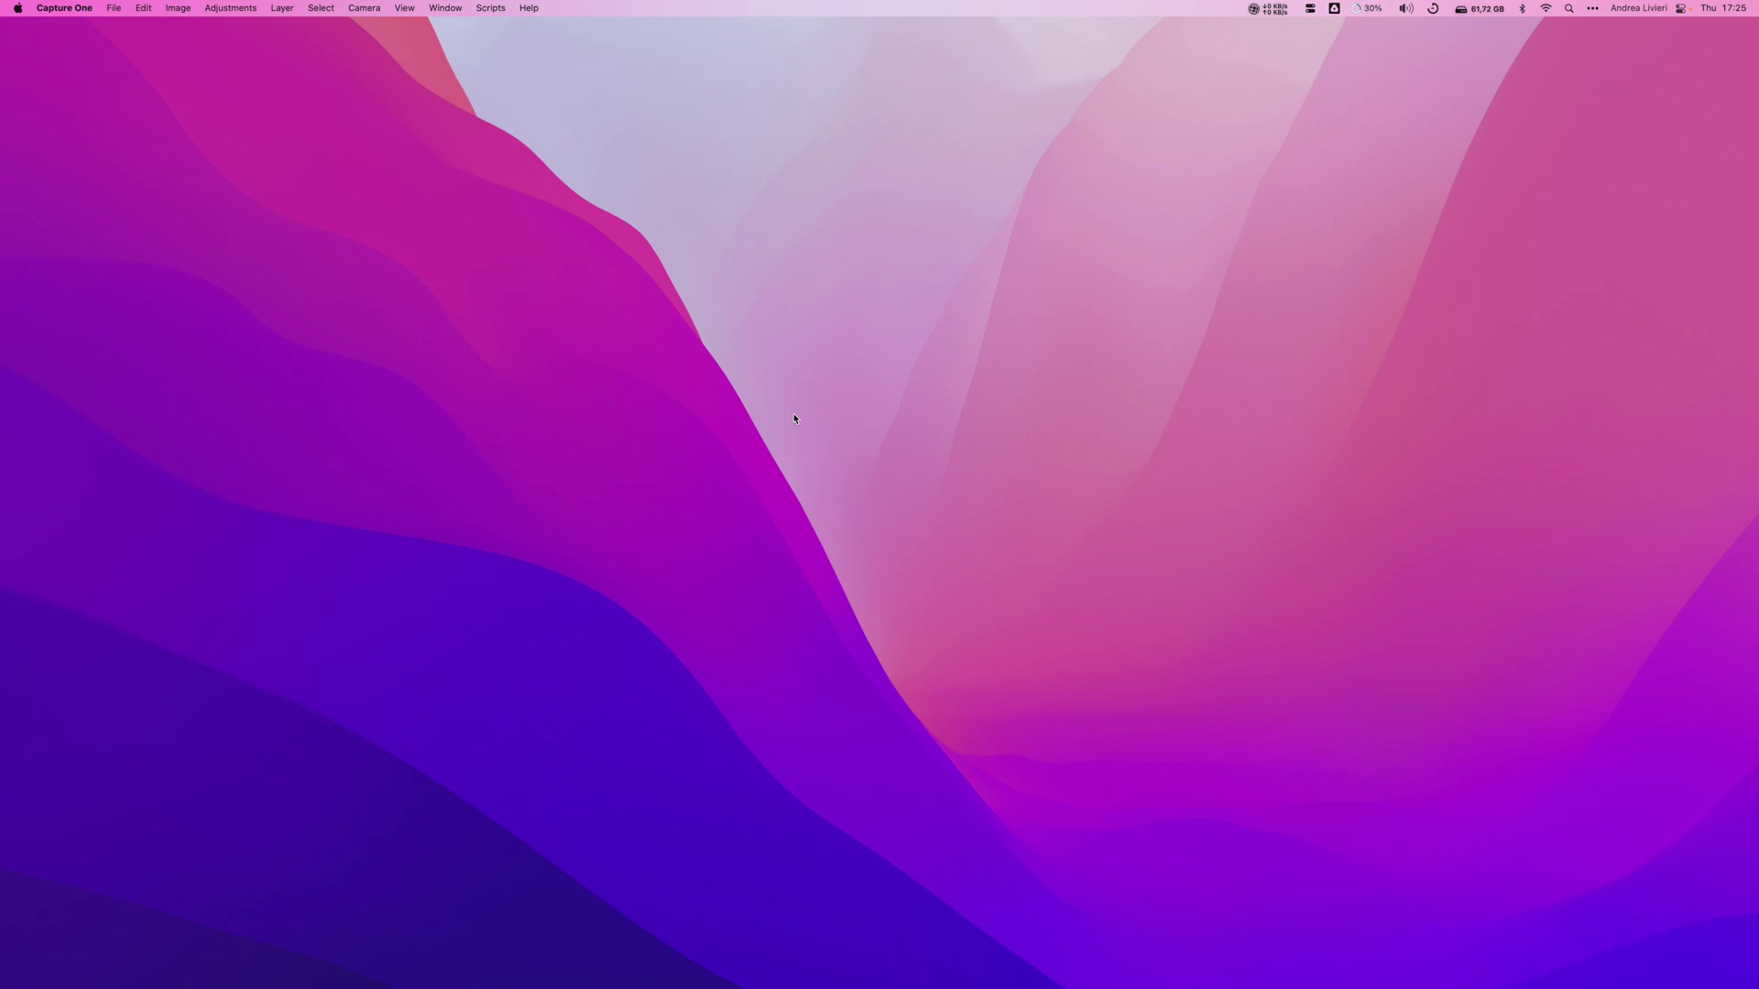
# Step: Start a new Untitled Session from the File menu and move its dialog lower on screen
pyautogui.click(114, 7)
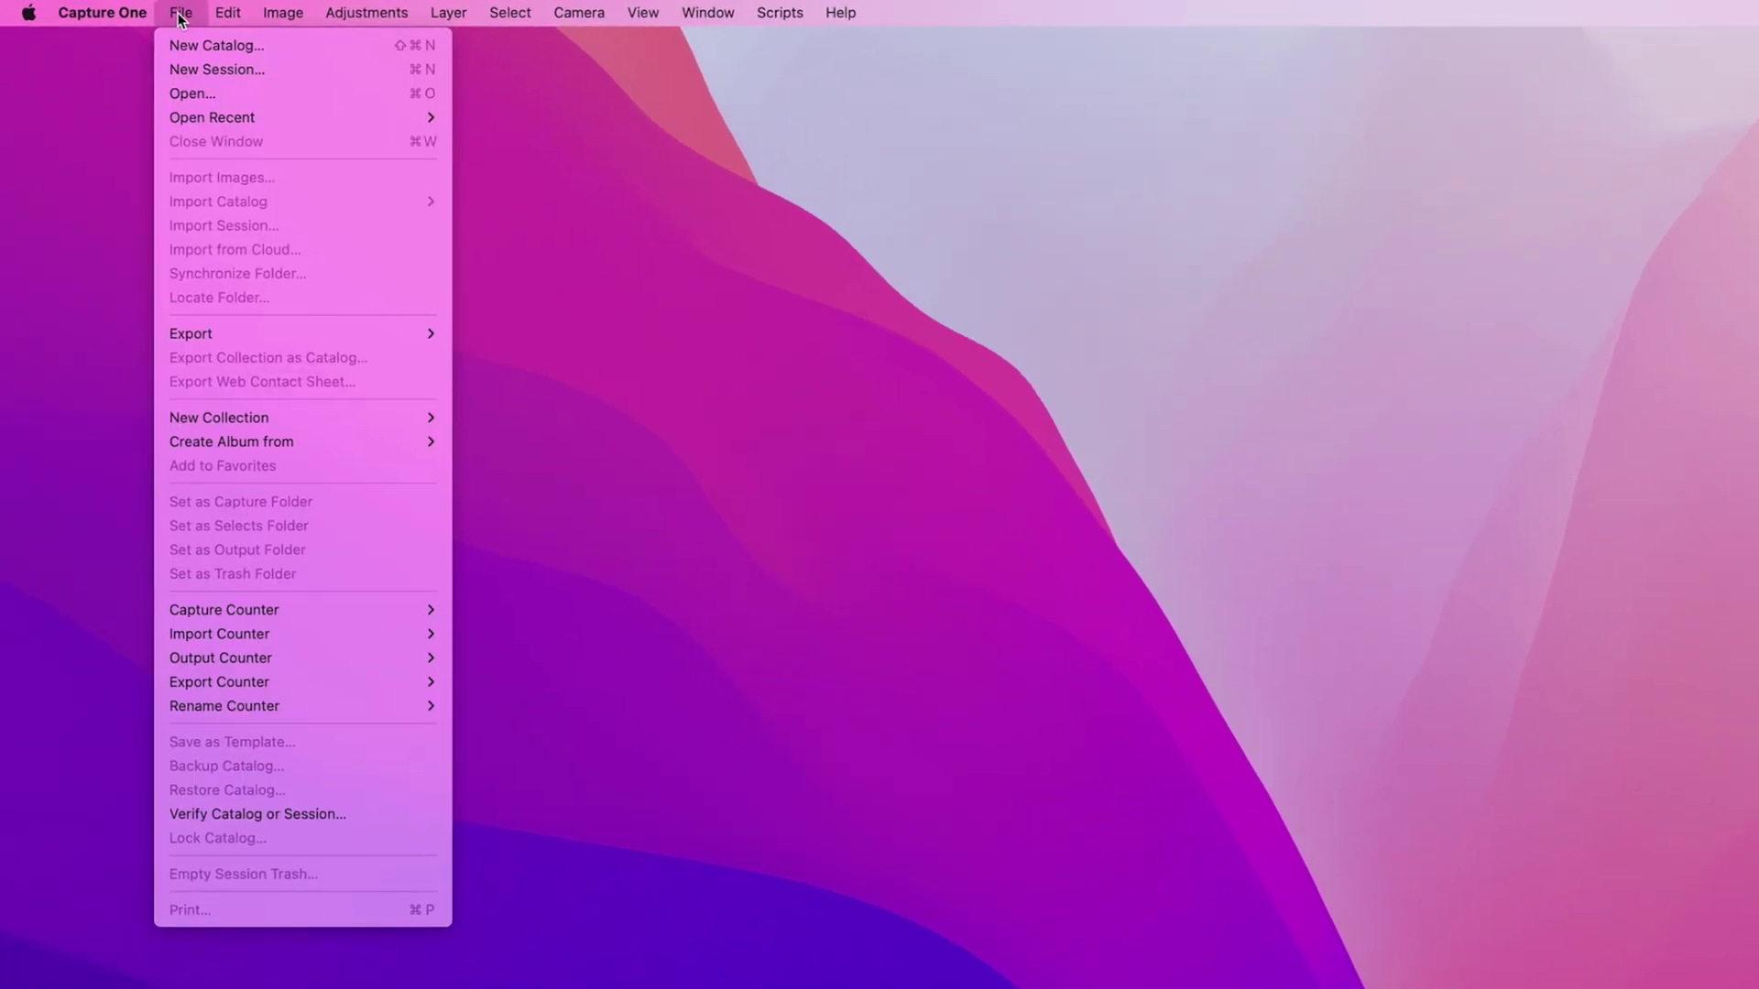
pyautogui.click(218, 70)
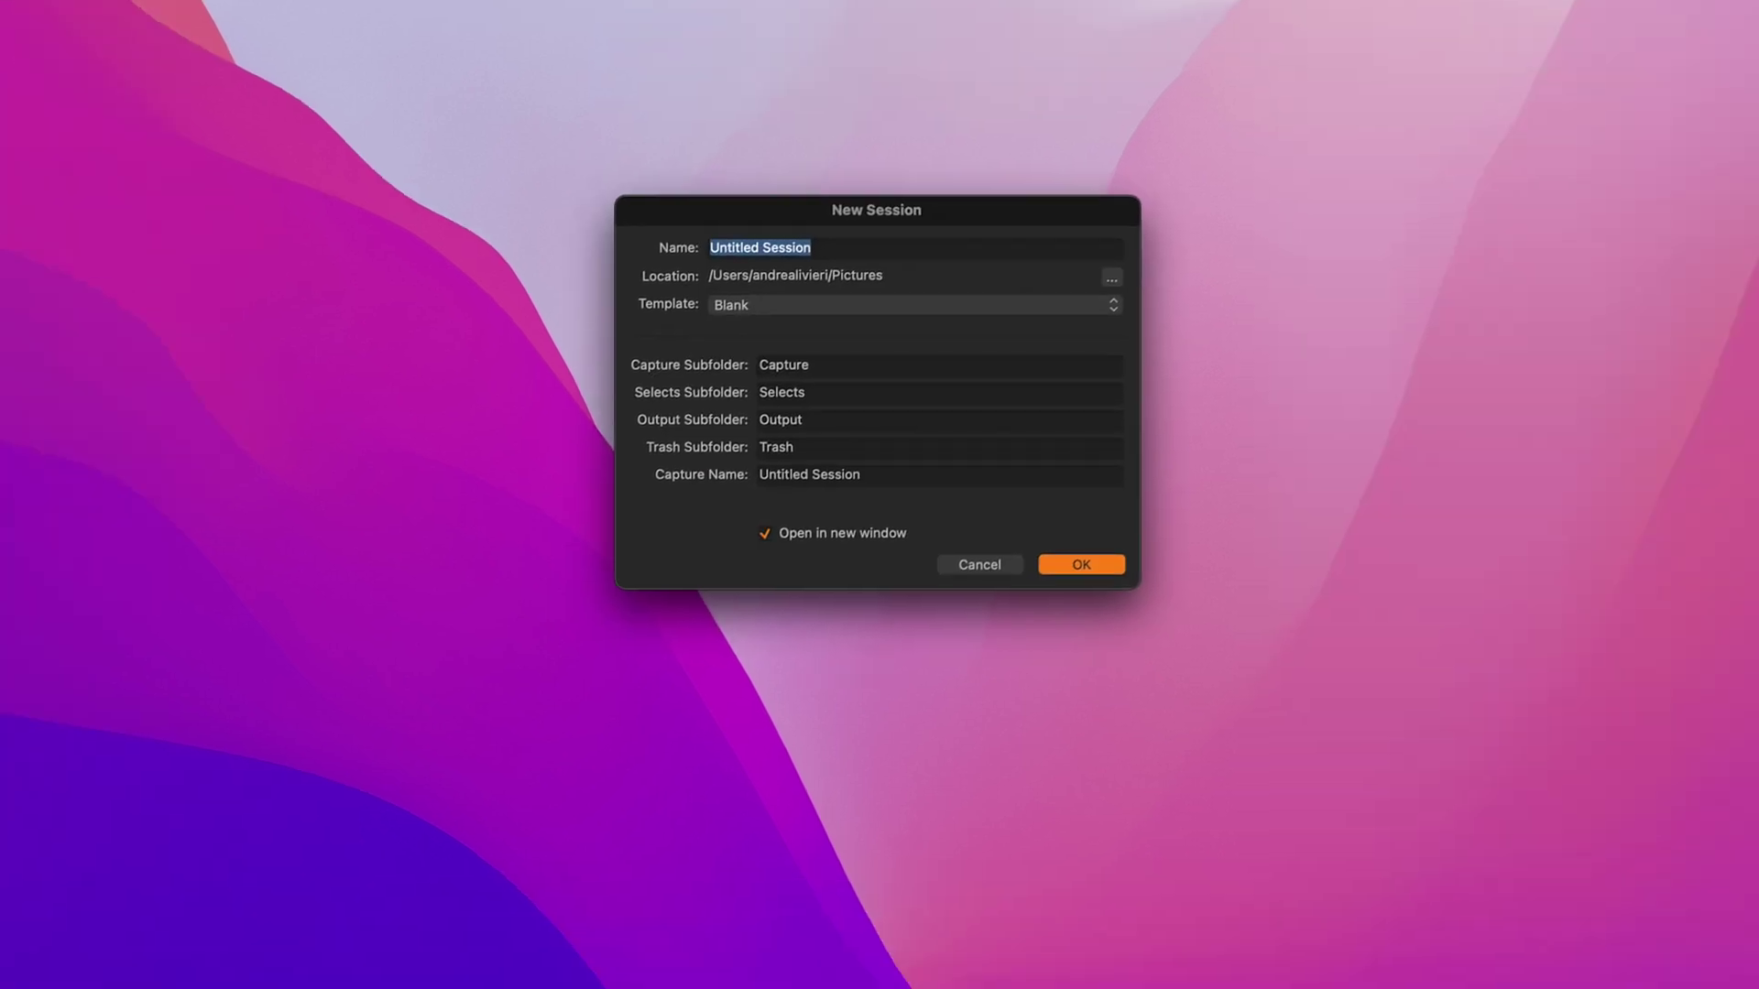
pyautogui.moveTo(988, 222); pyautogui.dragTo(985, 299)
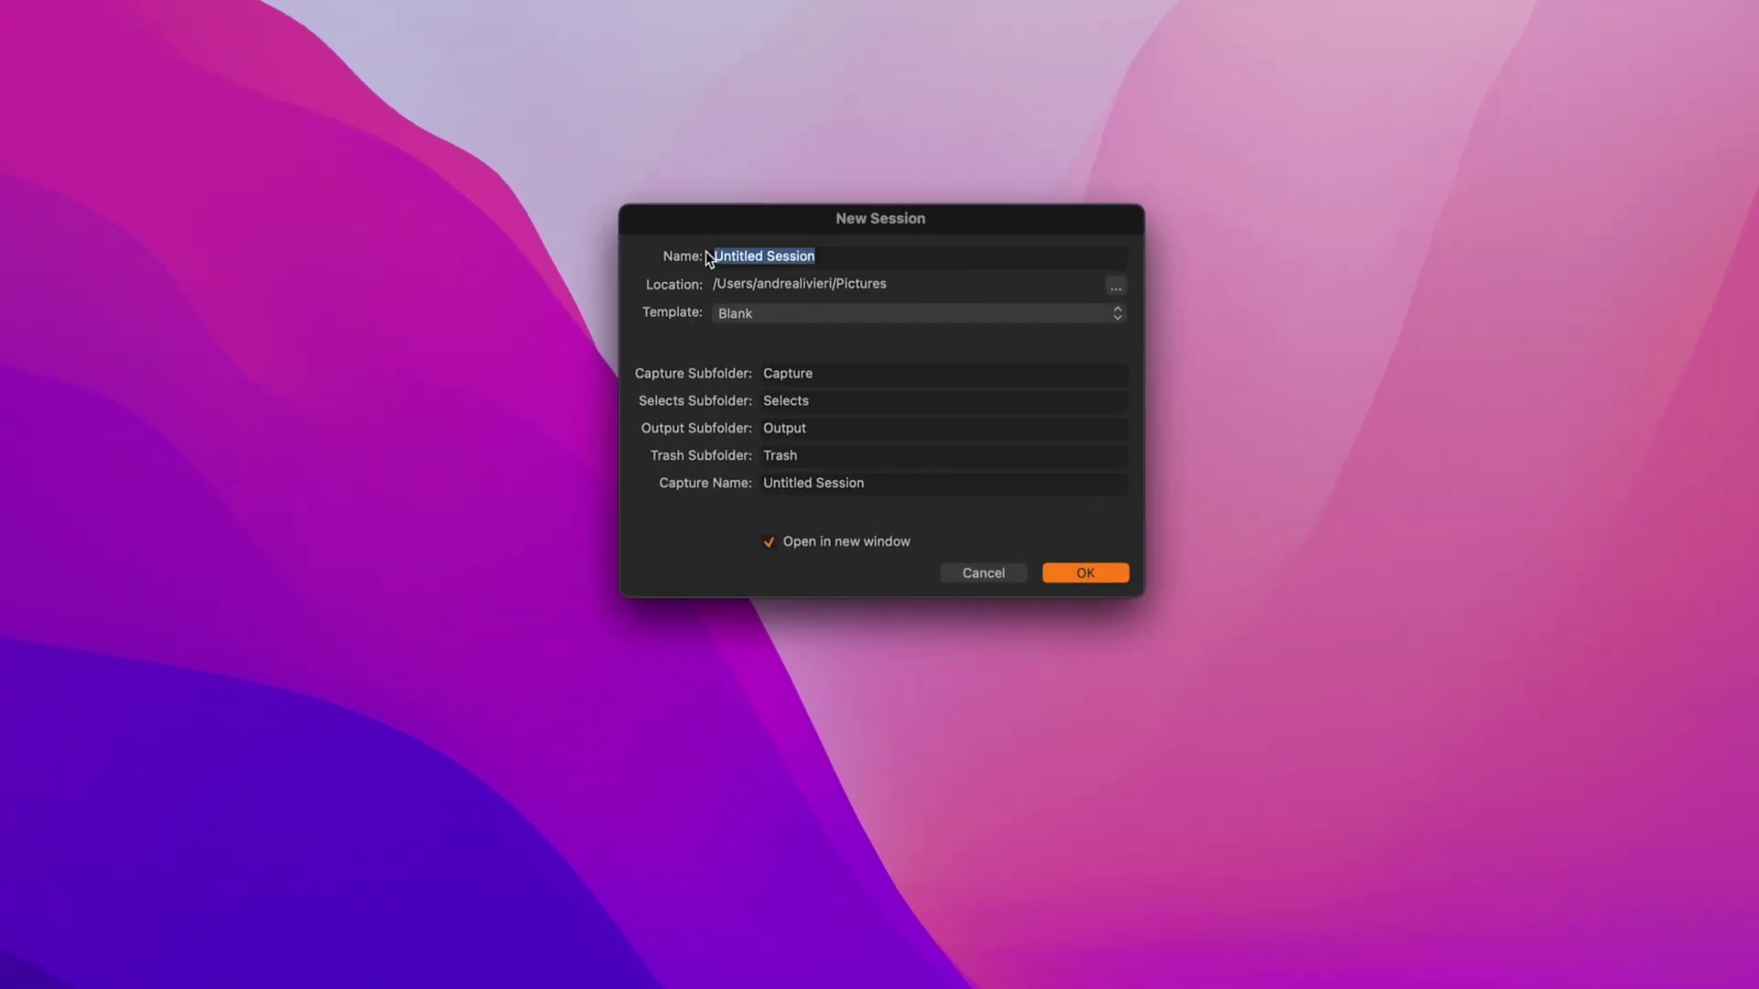
# Step: Name the session 'Iceland in Summer' and bring up the location chooser
pyautogui.write('Iceland ')
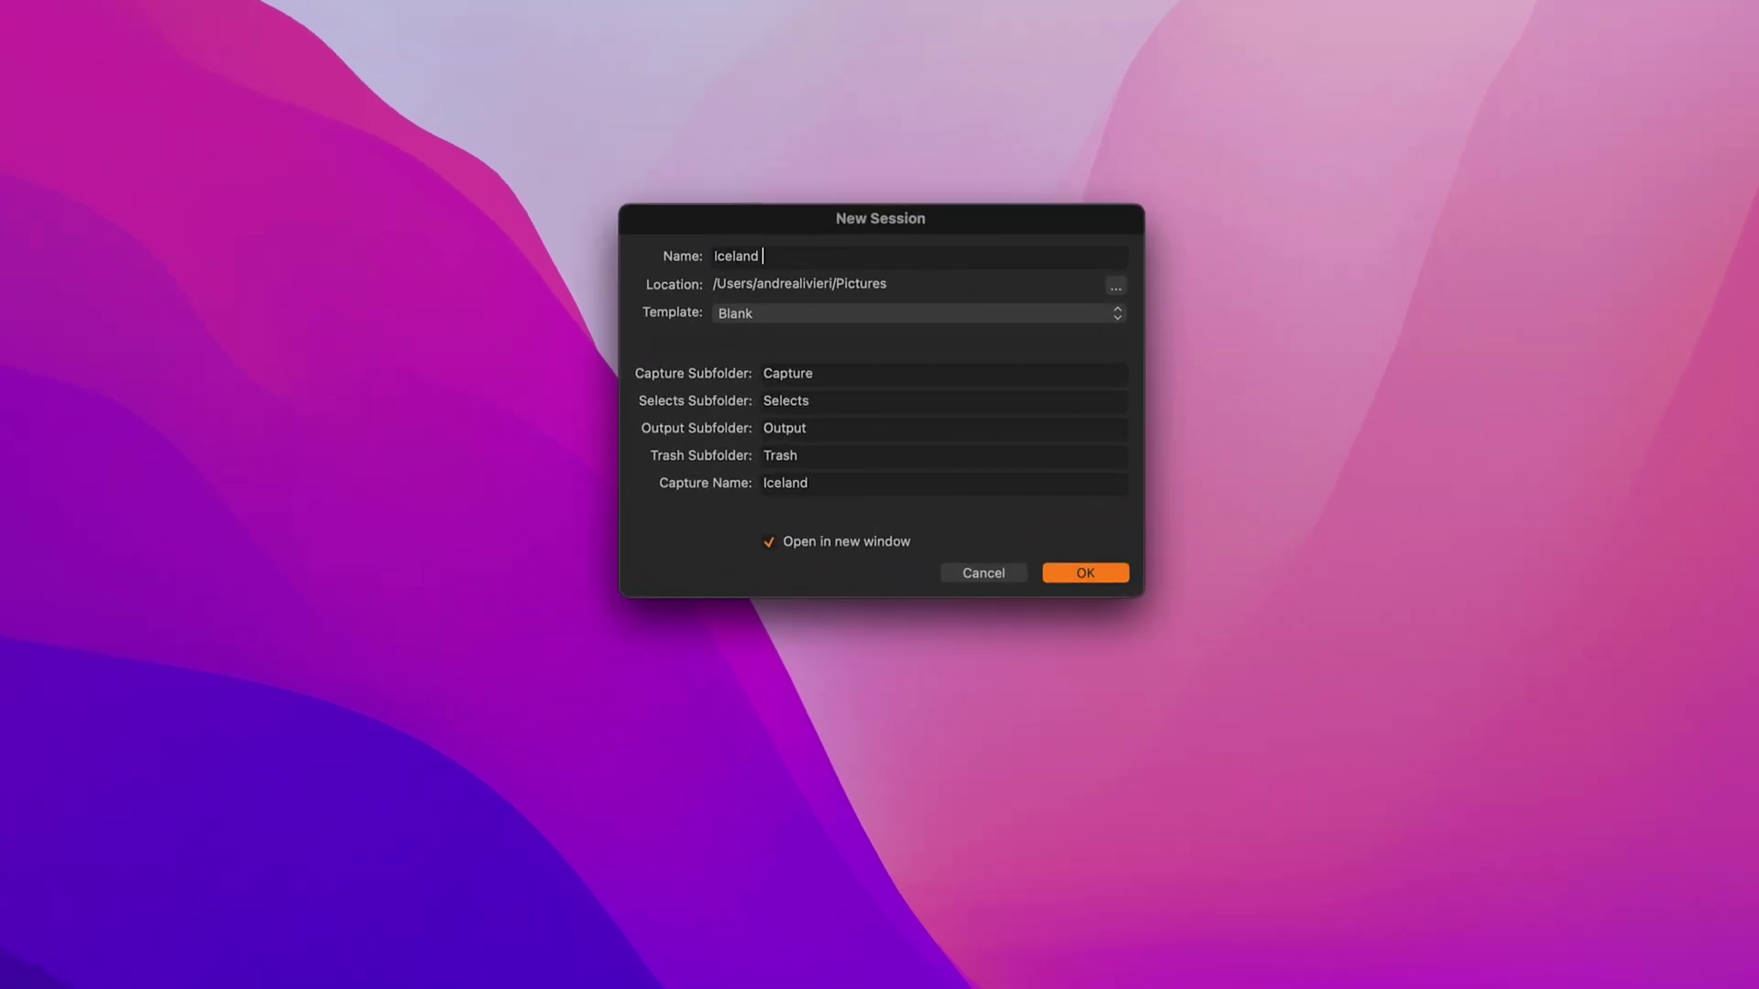
pyautogui.write('in Summer')
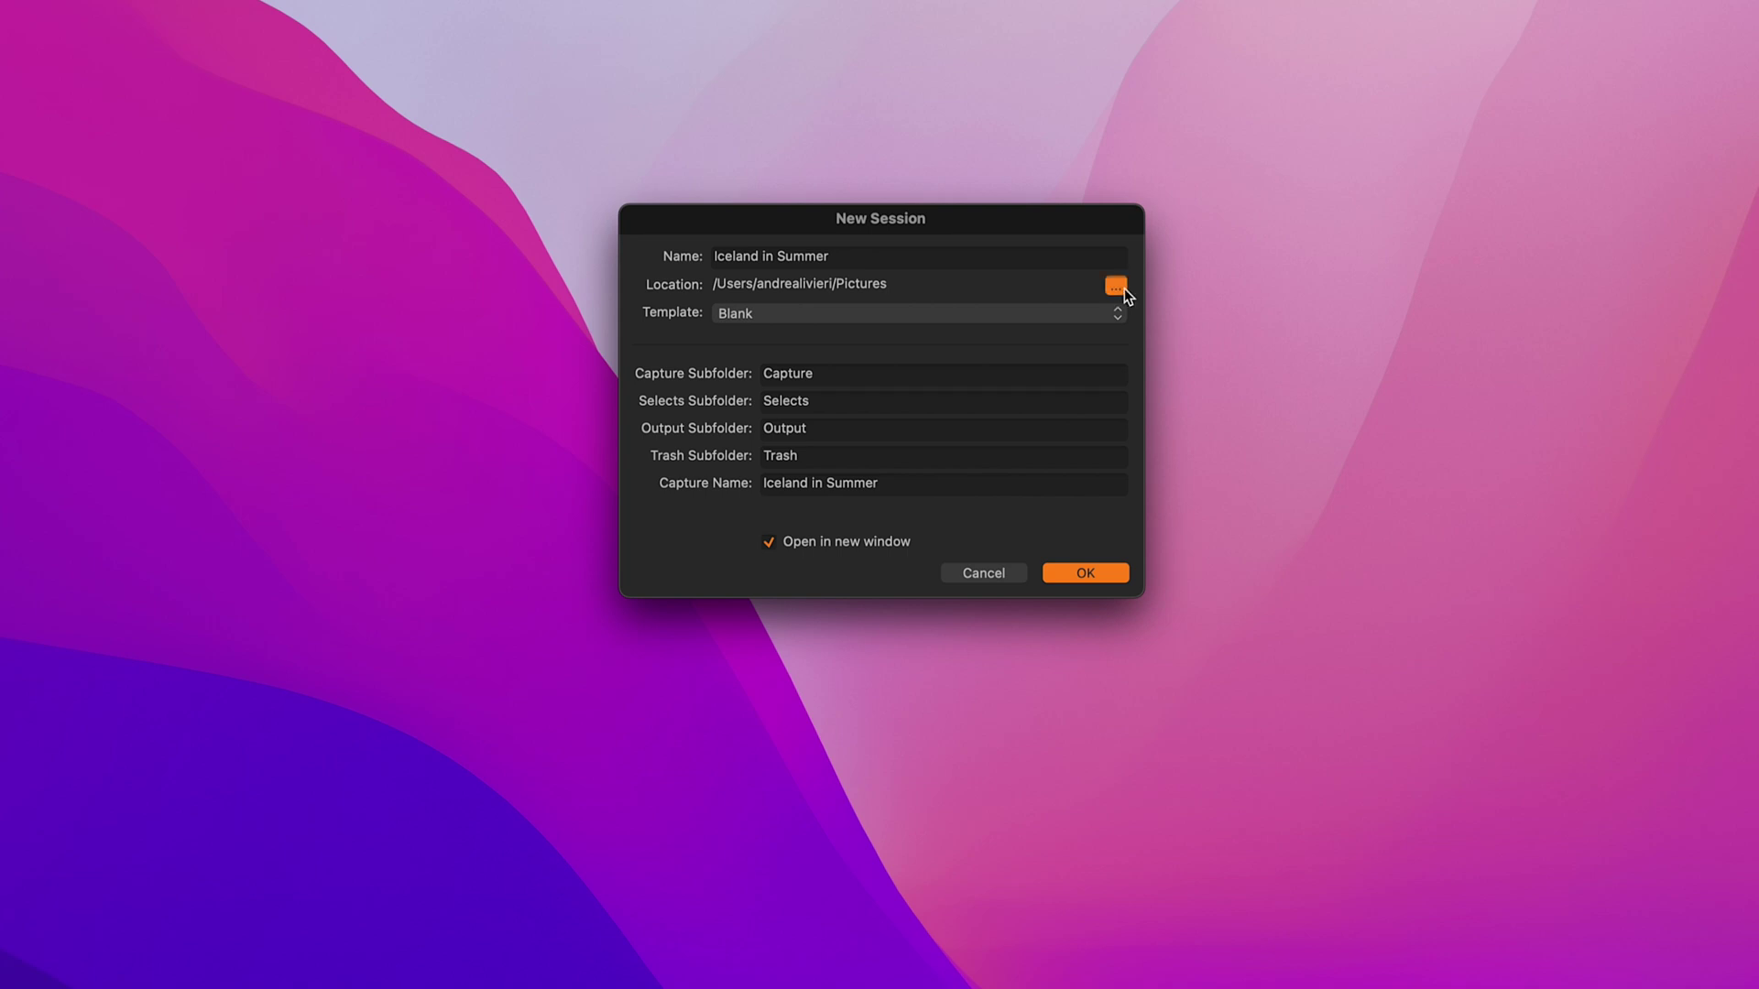
pyautogui.click(1116, 287)
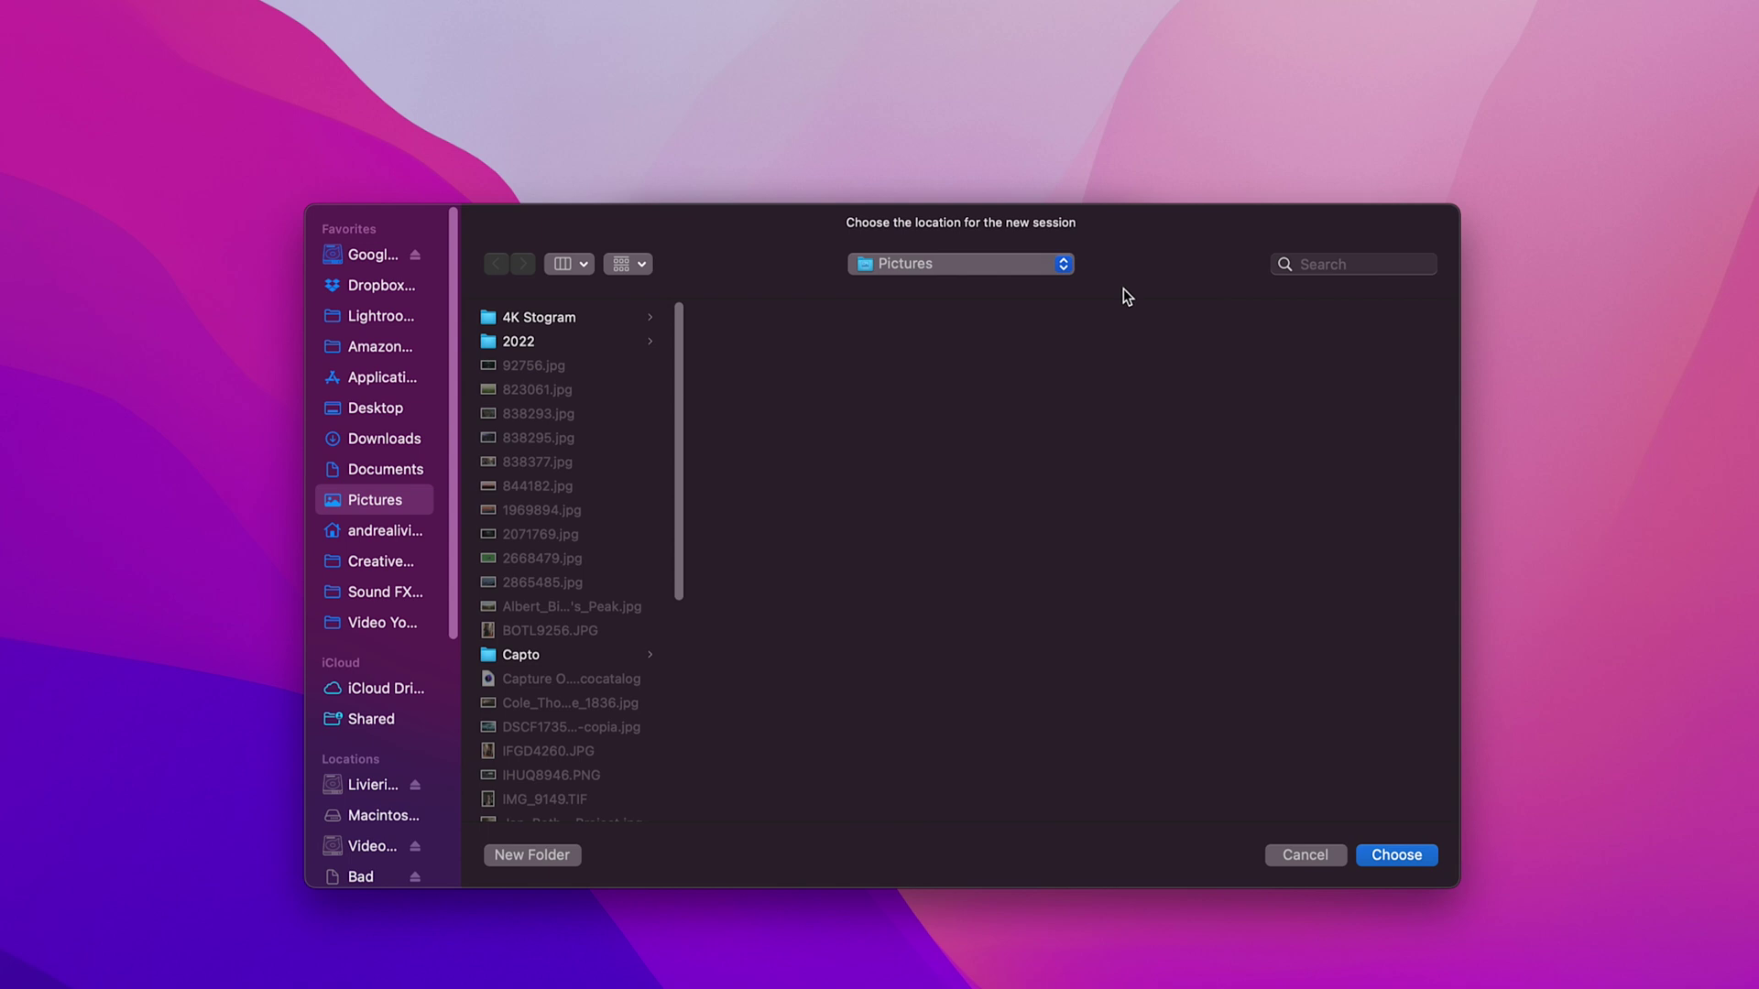
# Step: Create an 'Iceland Trip' folder in Video Library SSD > Capture One Tutorials and create the session there
pyautogui.click(372, 832)
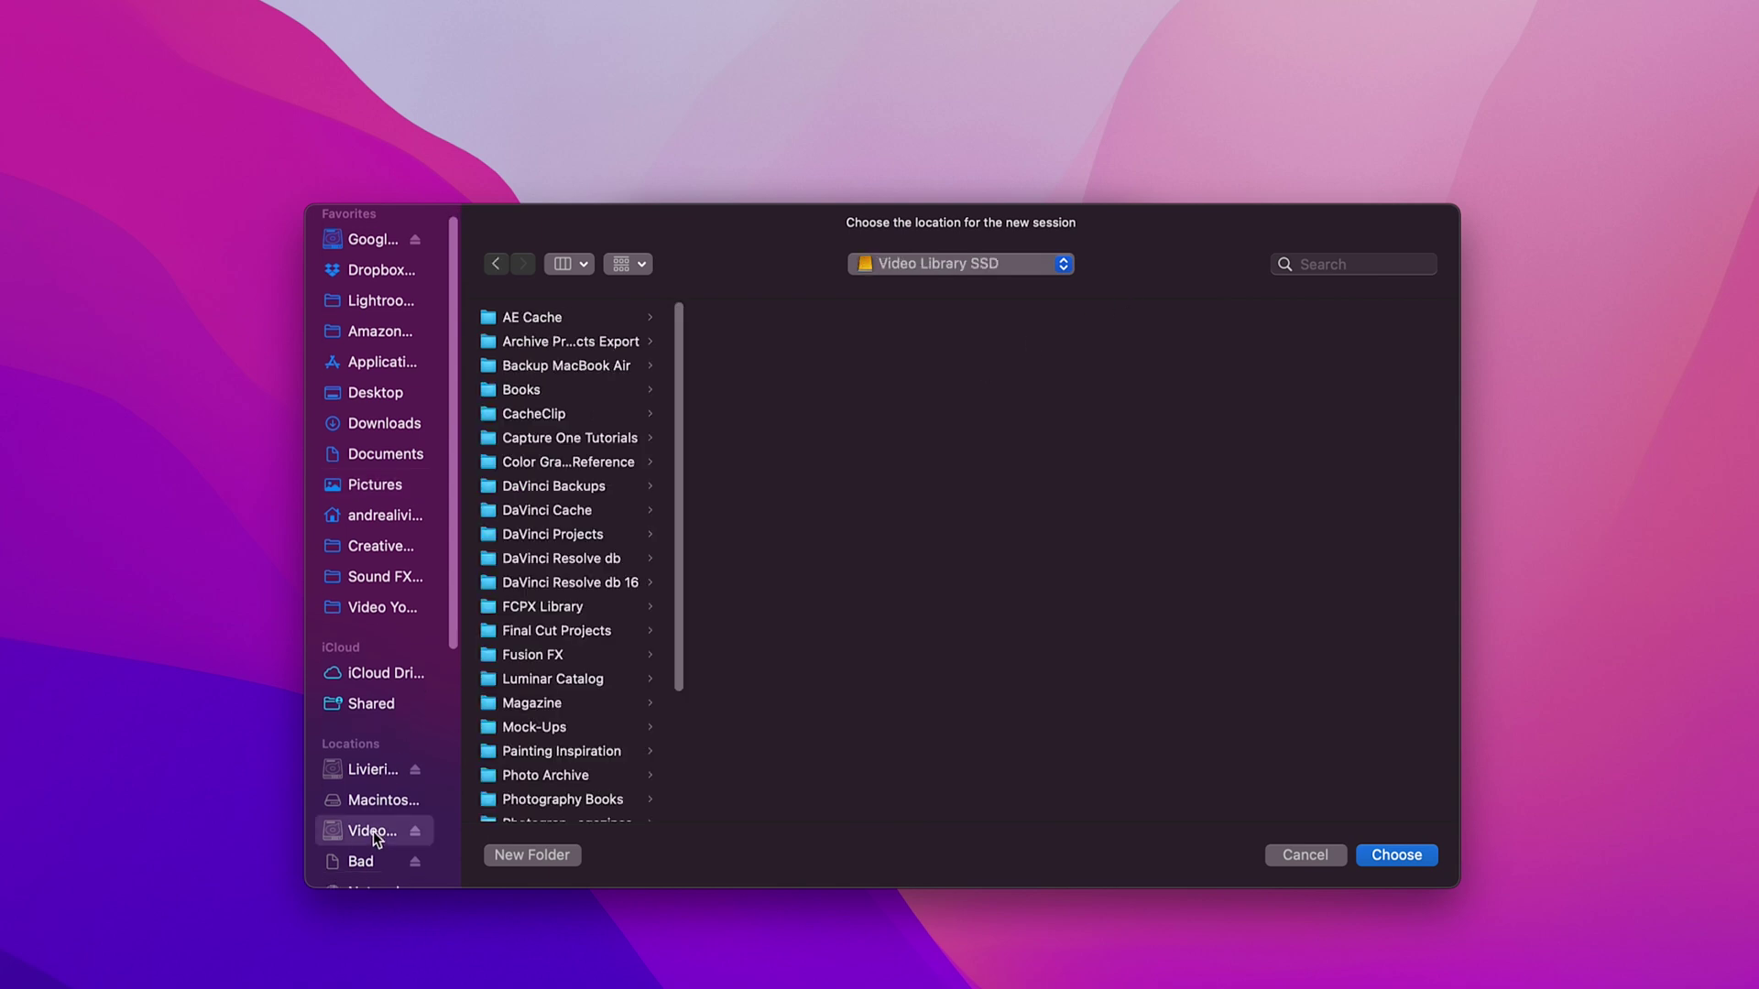
pyautogui.click(591, 436)
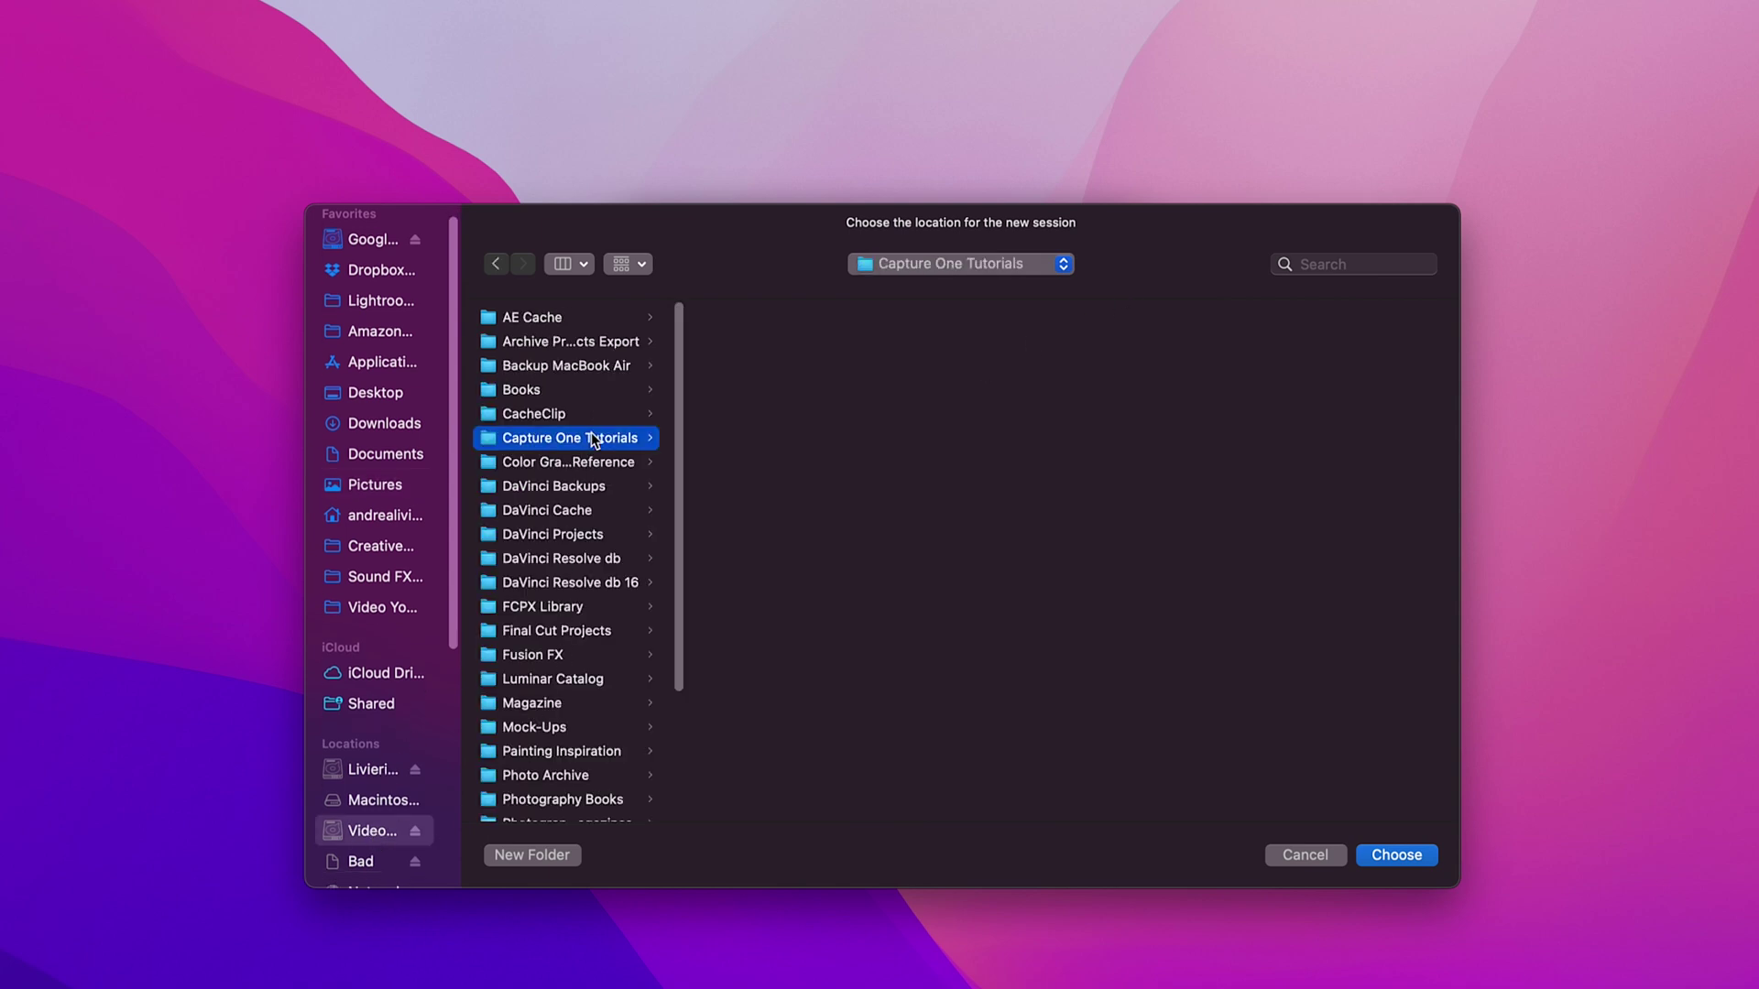
pyautogui.click(535, 856)
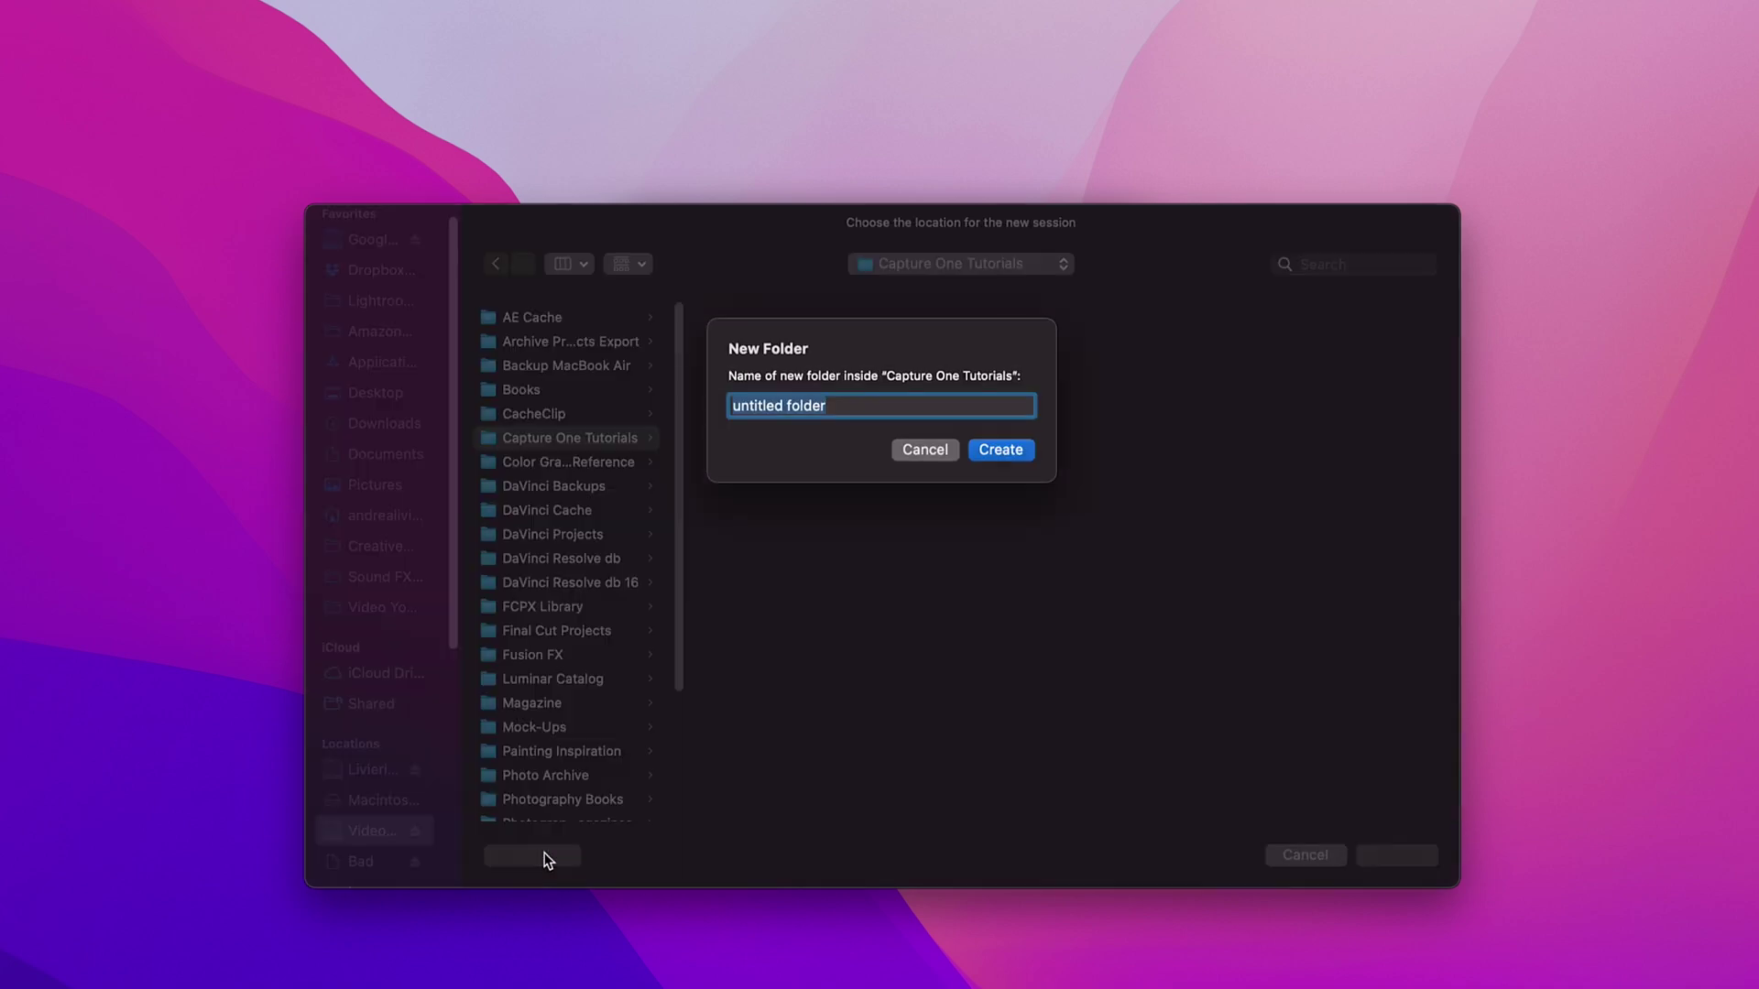
pyautogui.write('Iceland Trip')
pyautogui.click(989, 451)
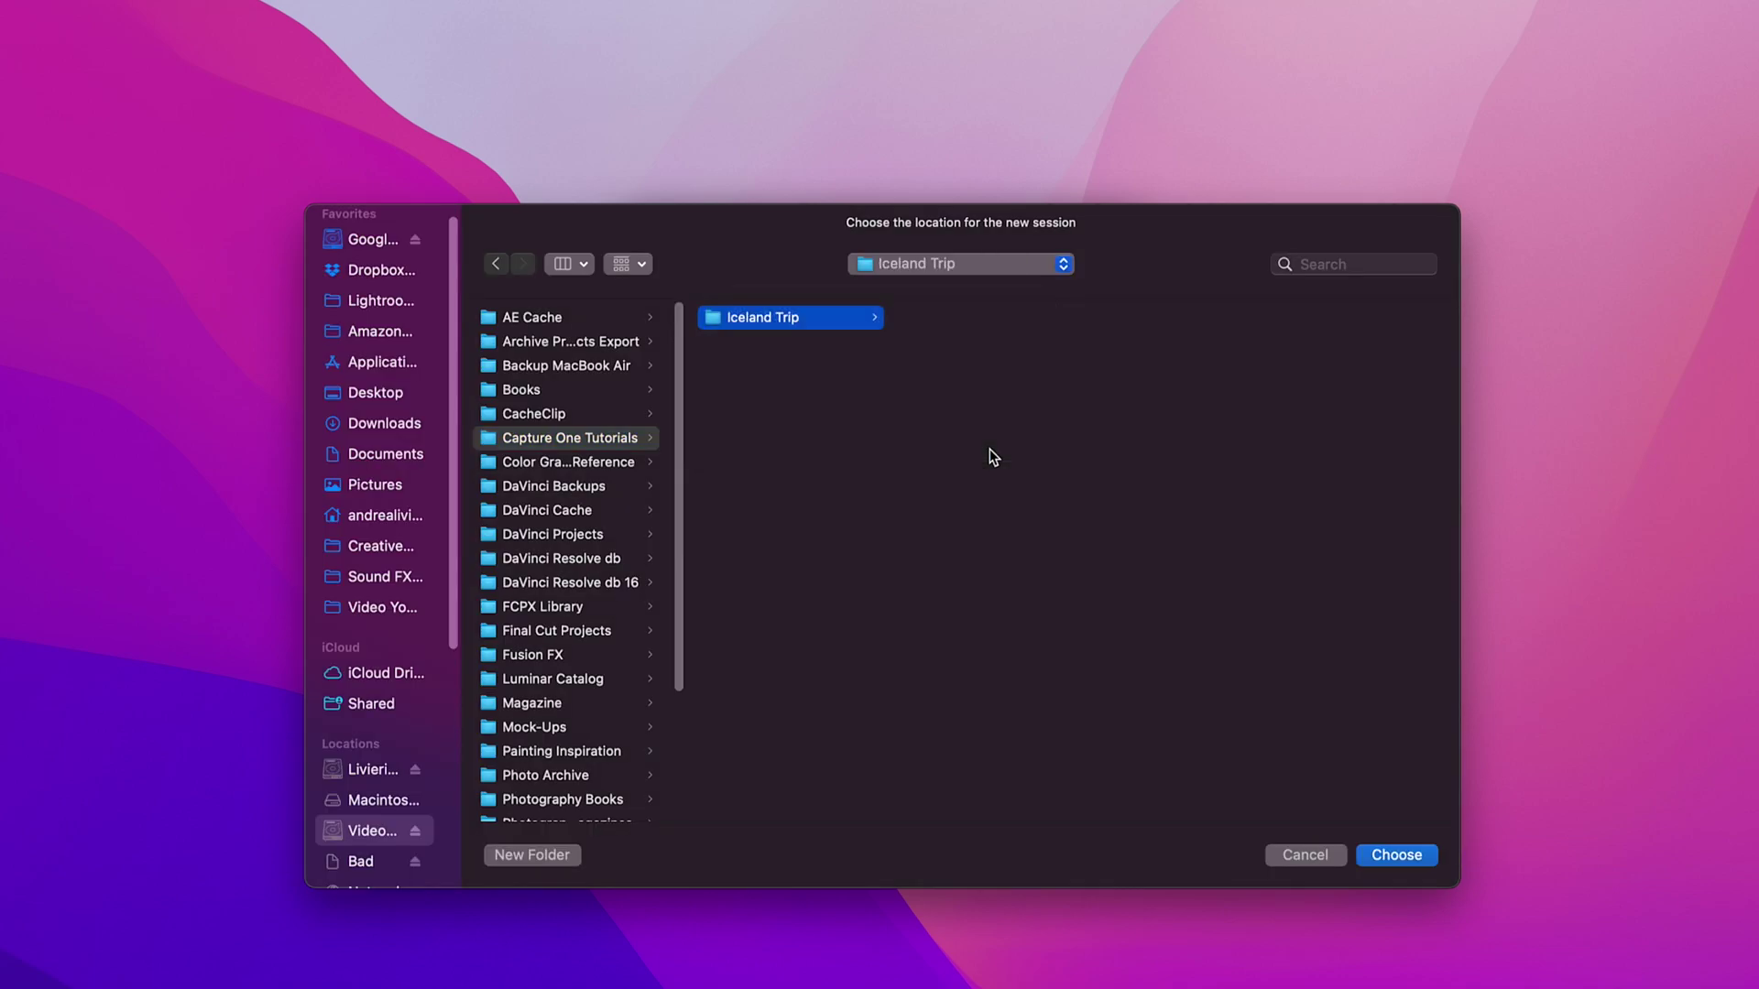
pyautogui.click(1416, 860)
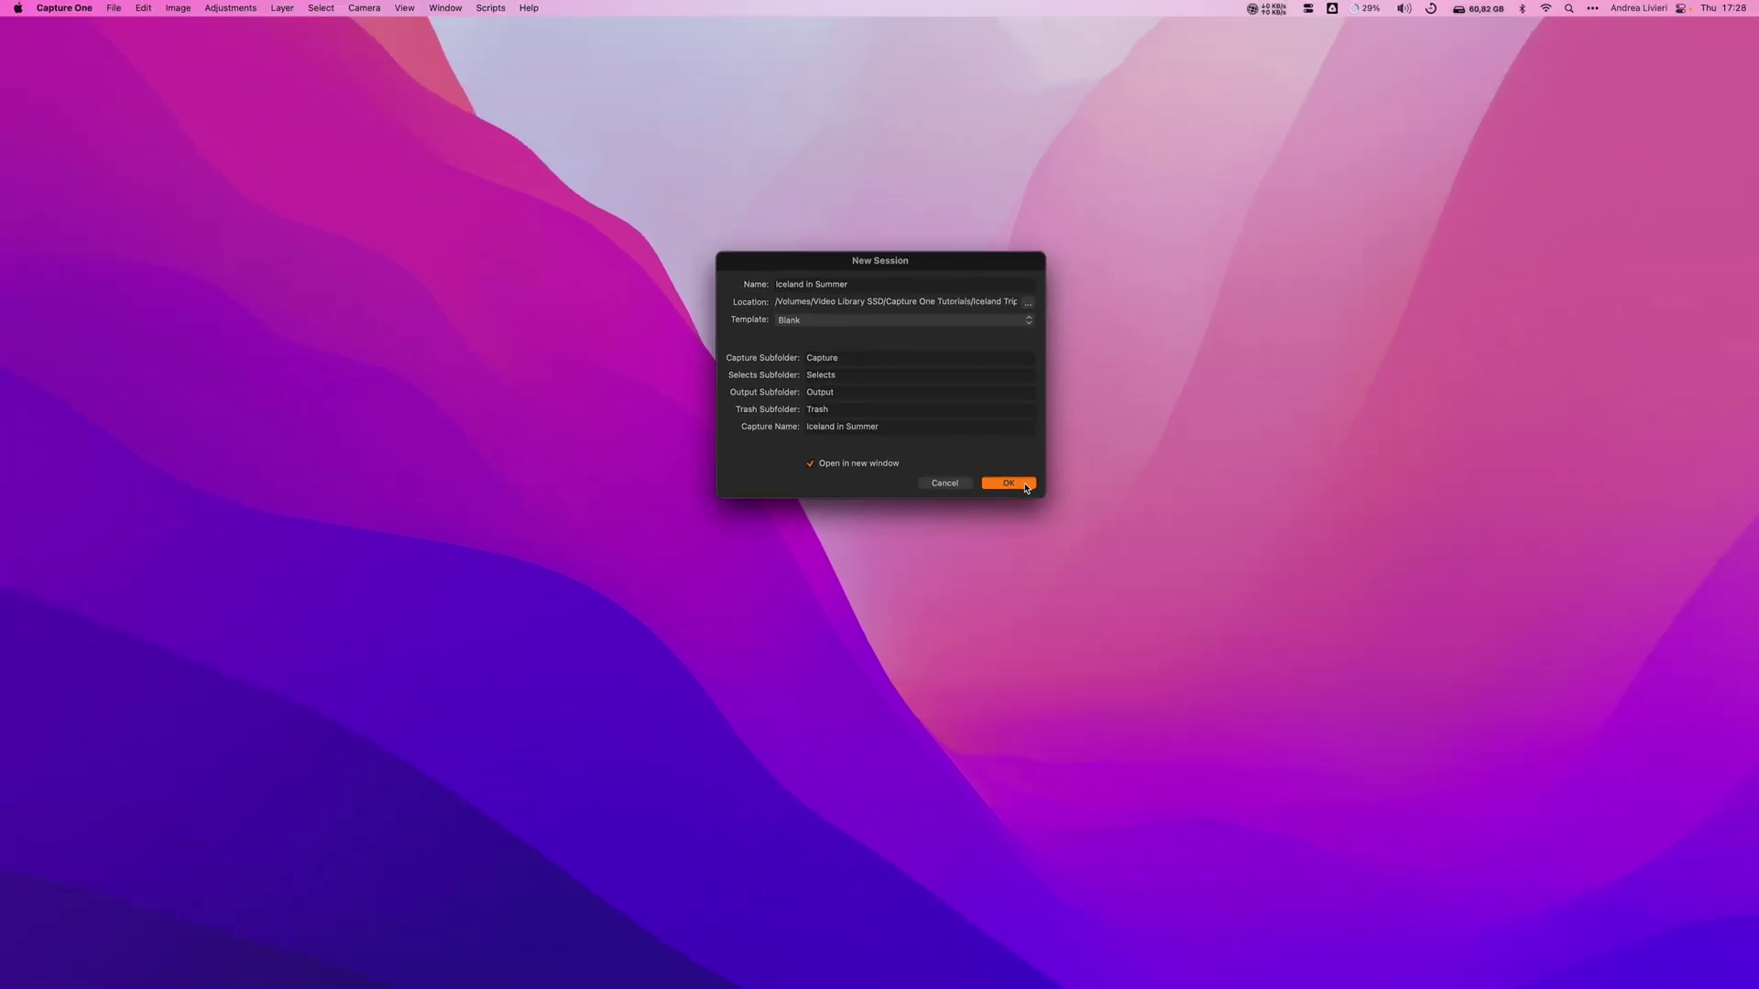
pyautogui.click(1026, 486)
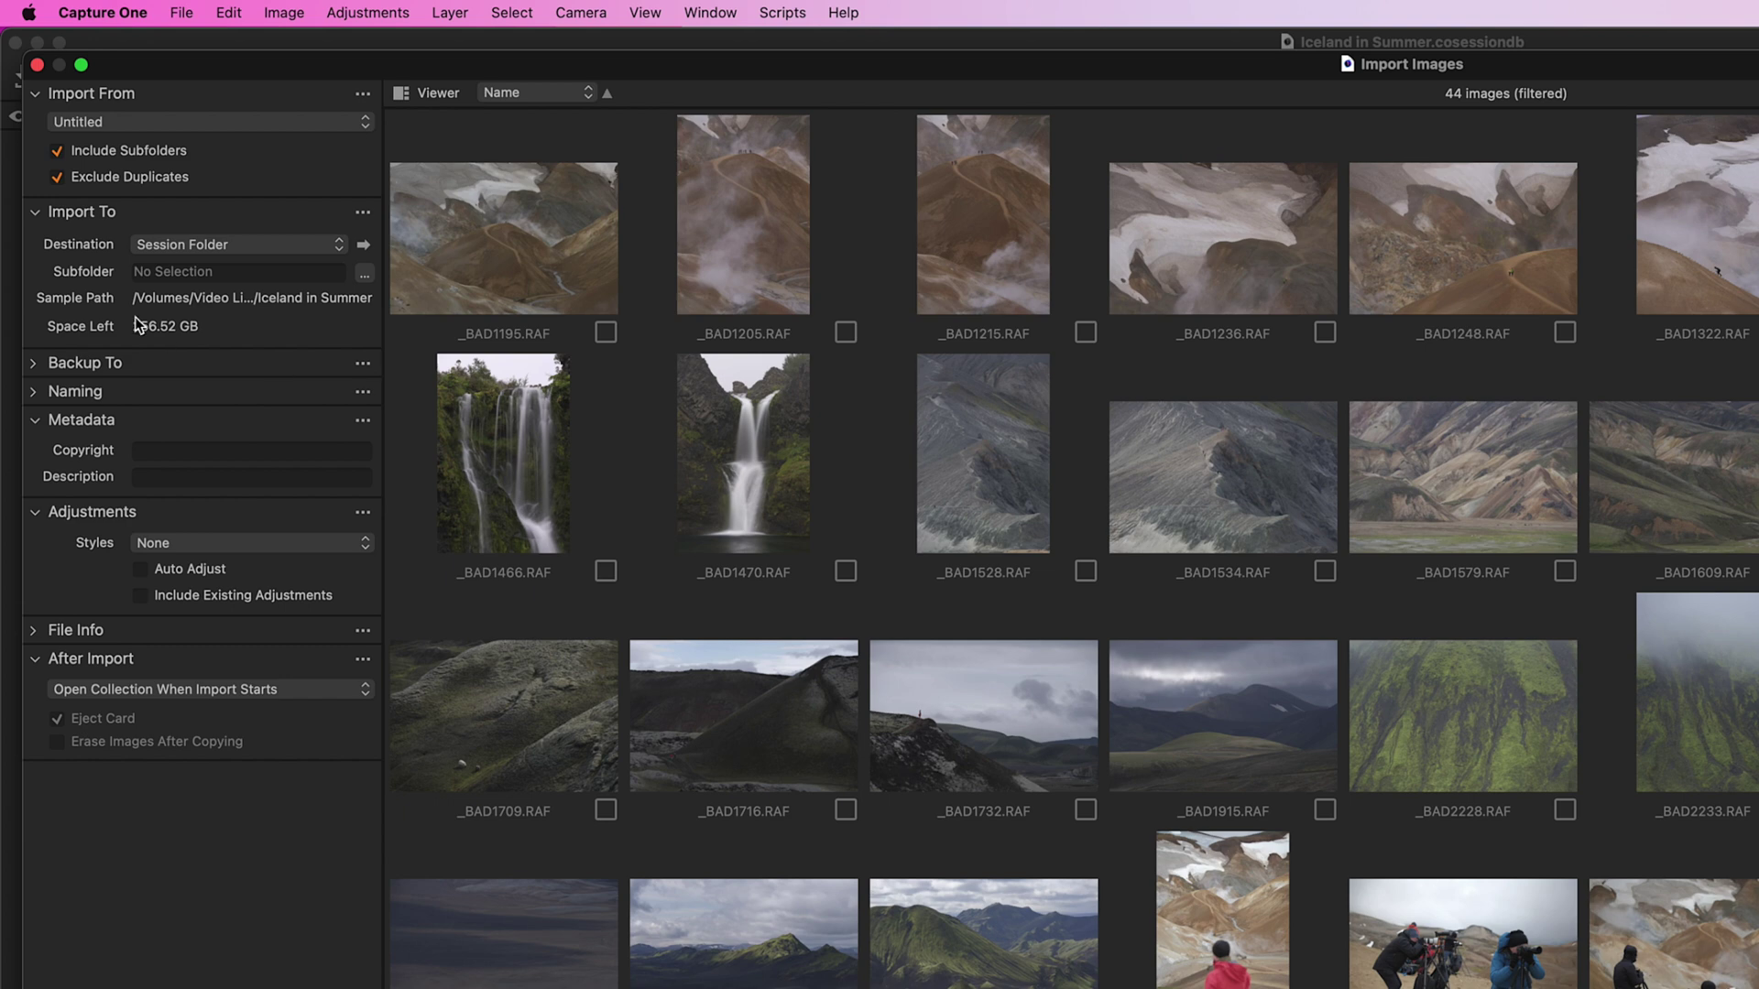
# Step: Set the import destination to the Capture Folder and check its location in Finder
pyautogui.click(287, 245)
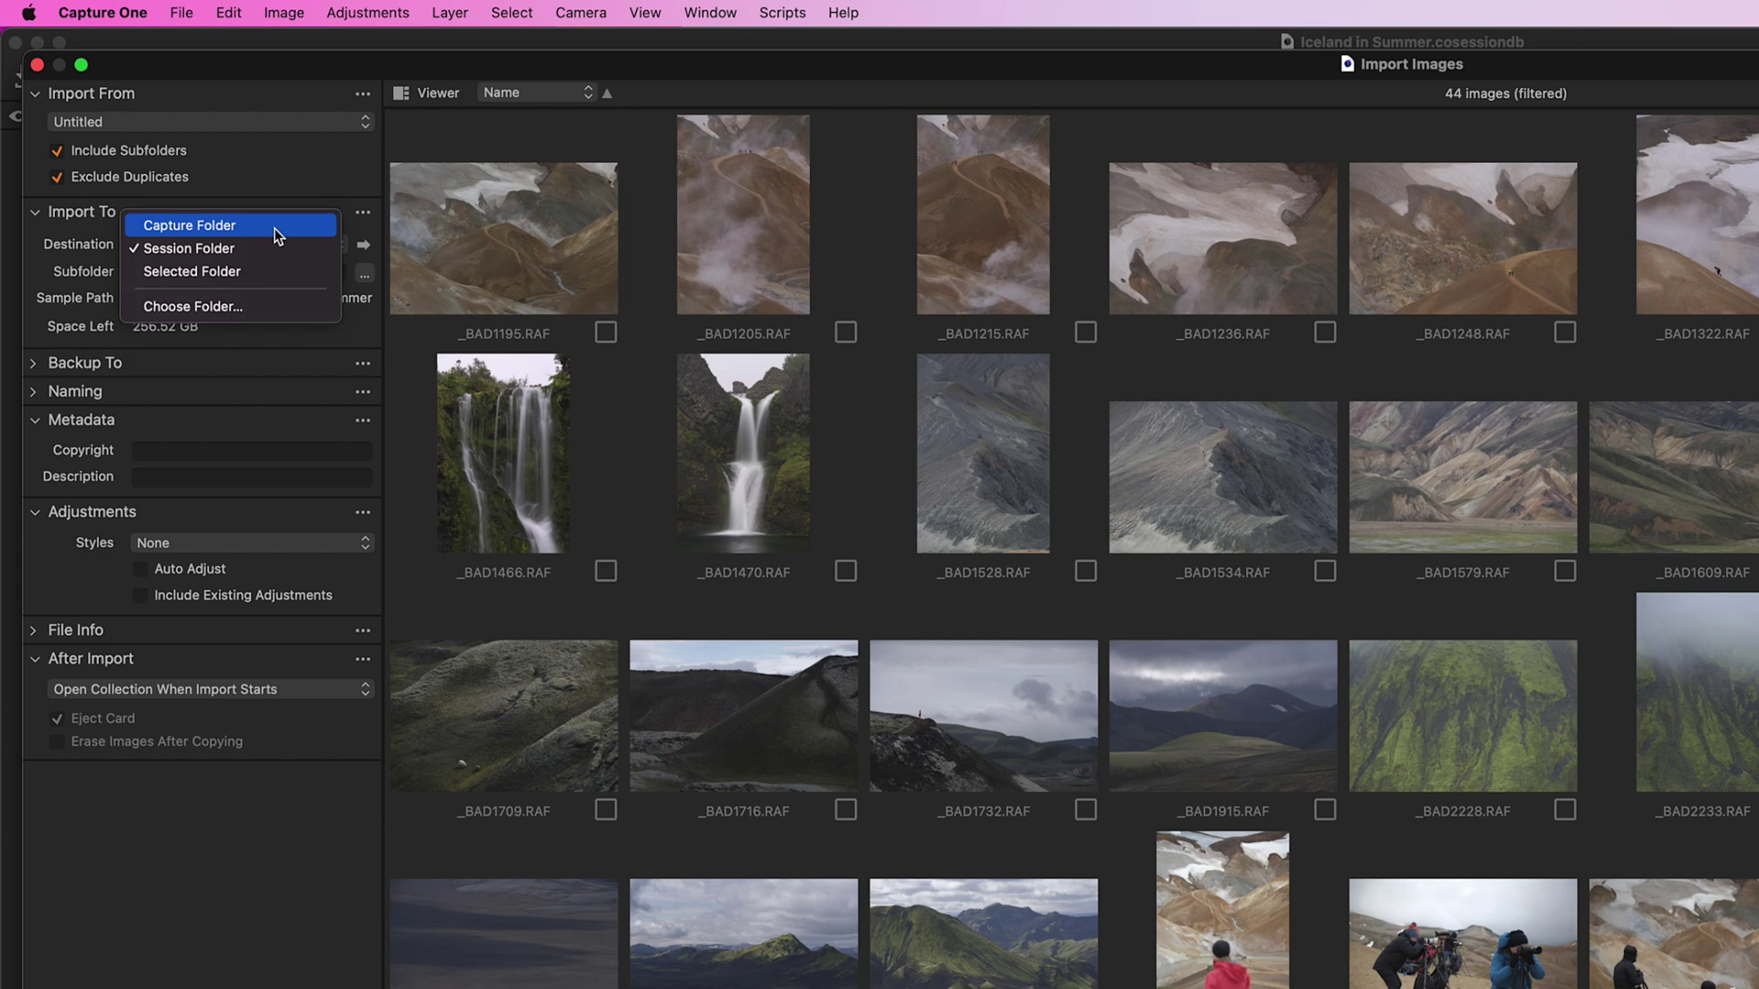
pyautogui.click(275, 229)
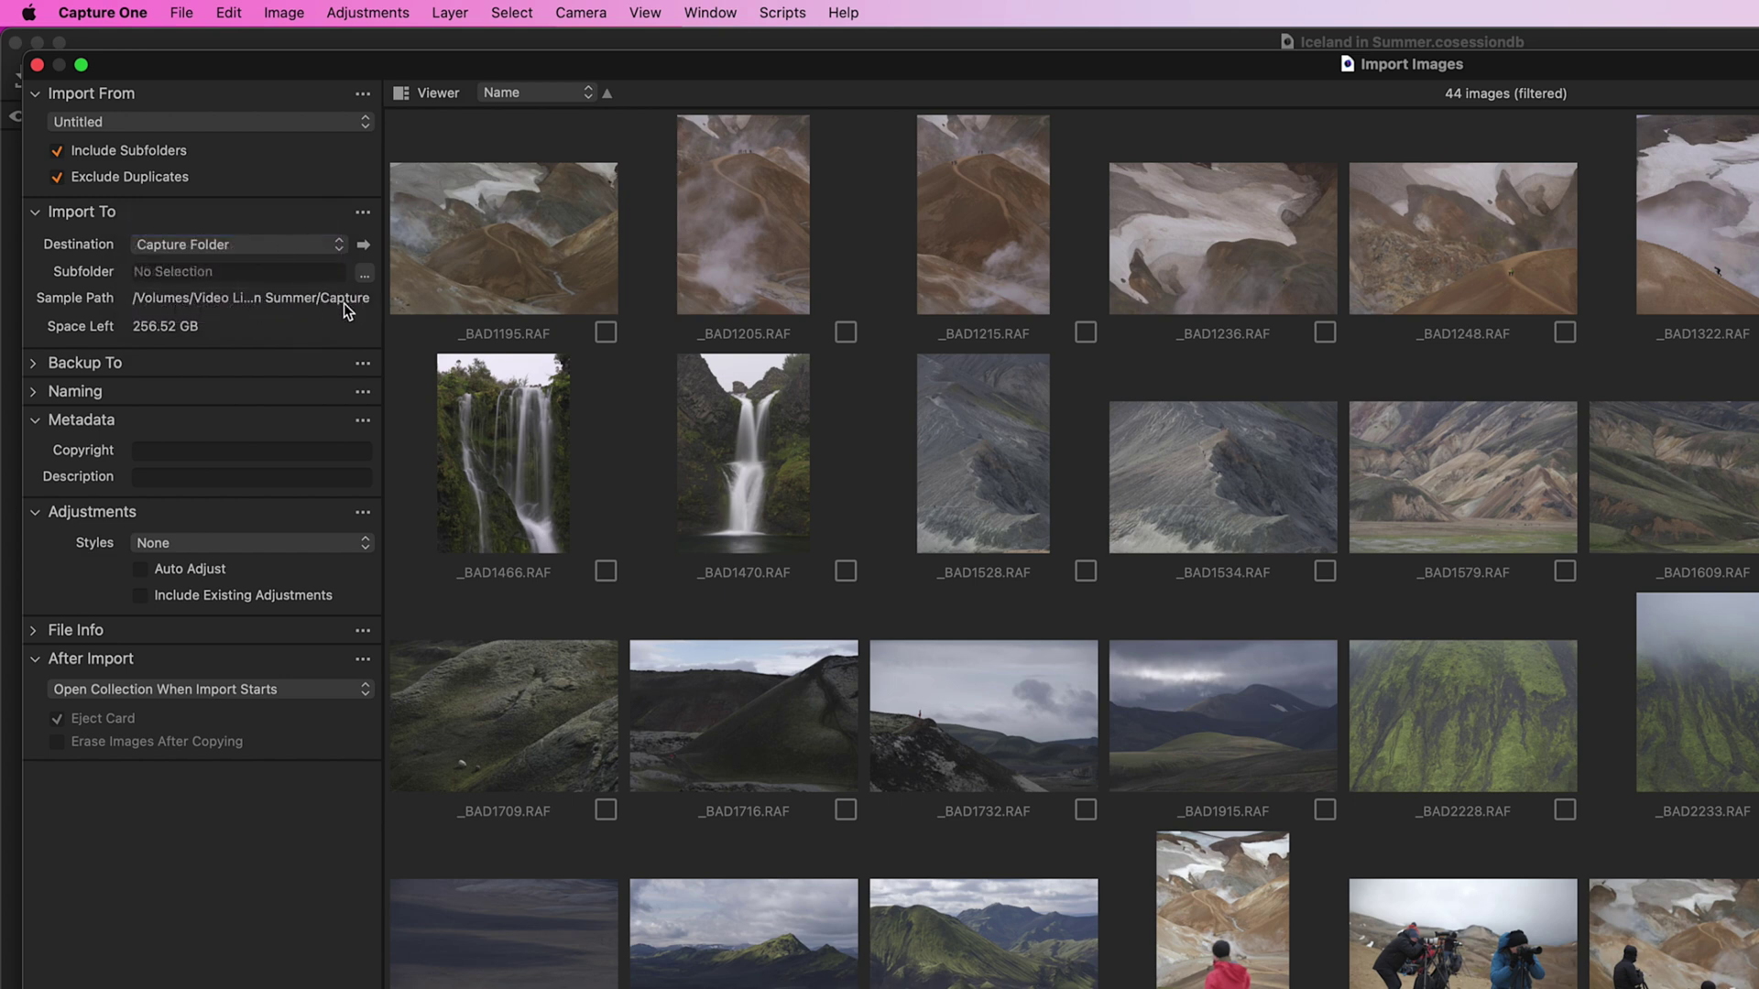
pyautogui.click(364, 250)
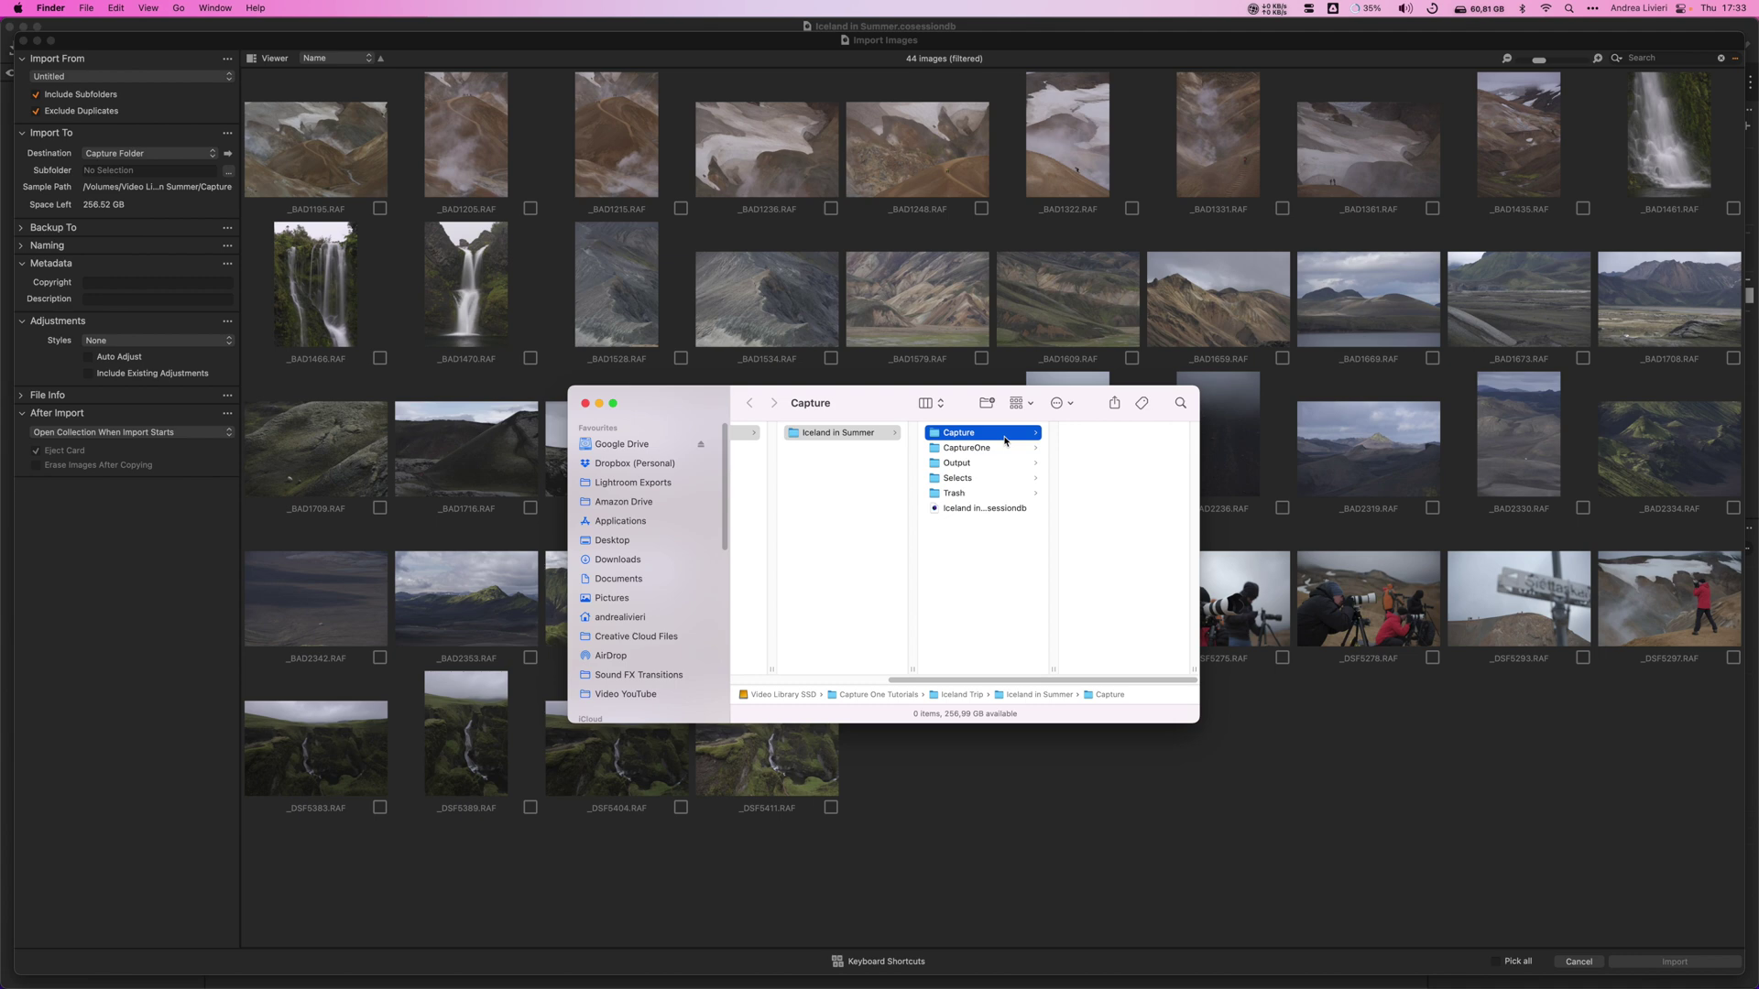
pyautogui.click(584, 403)
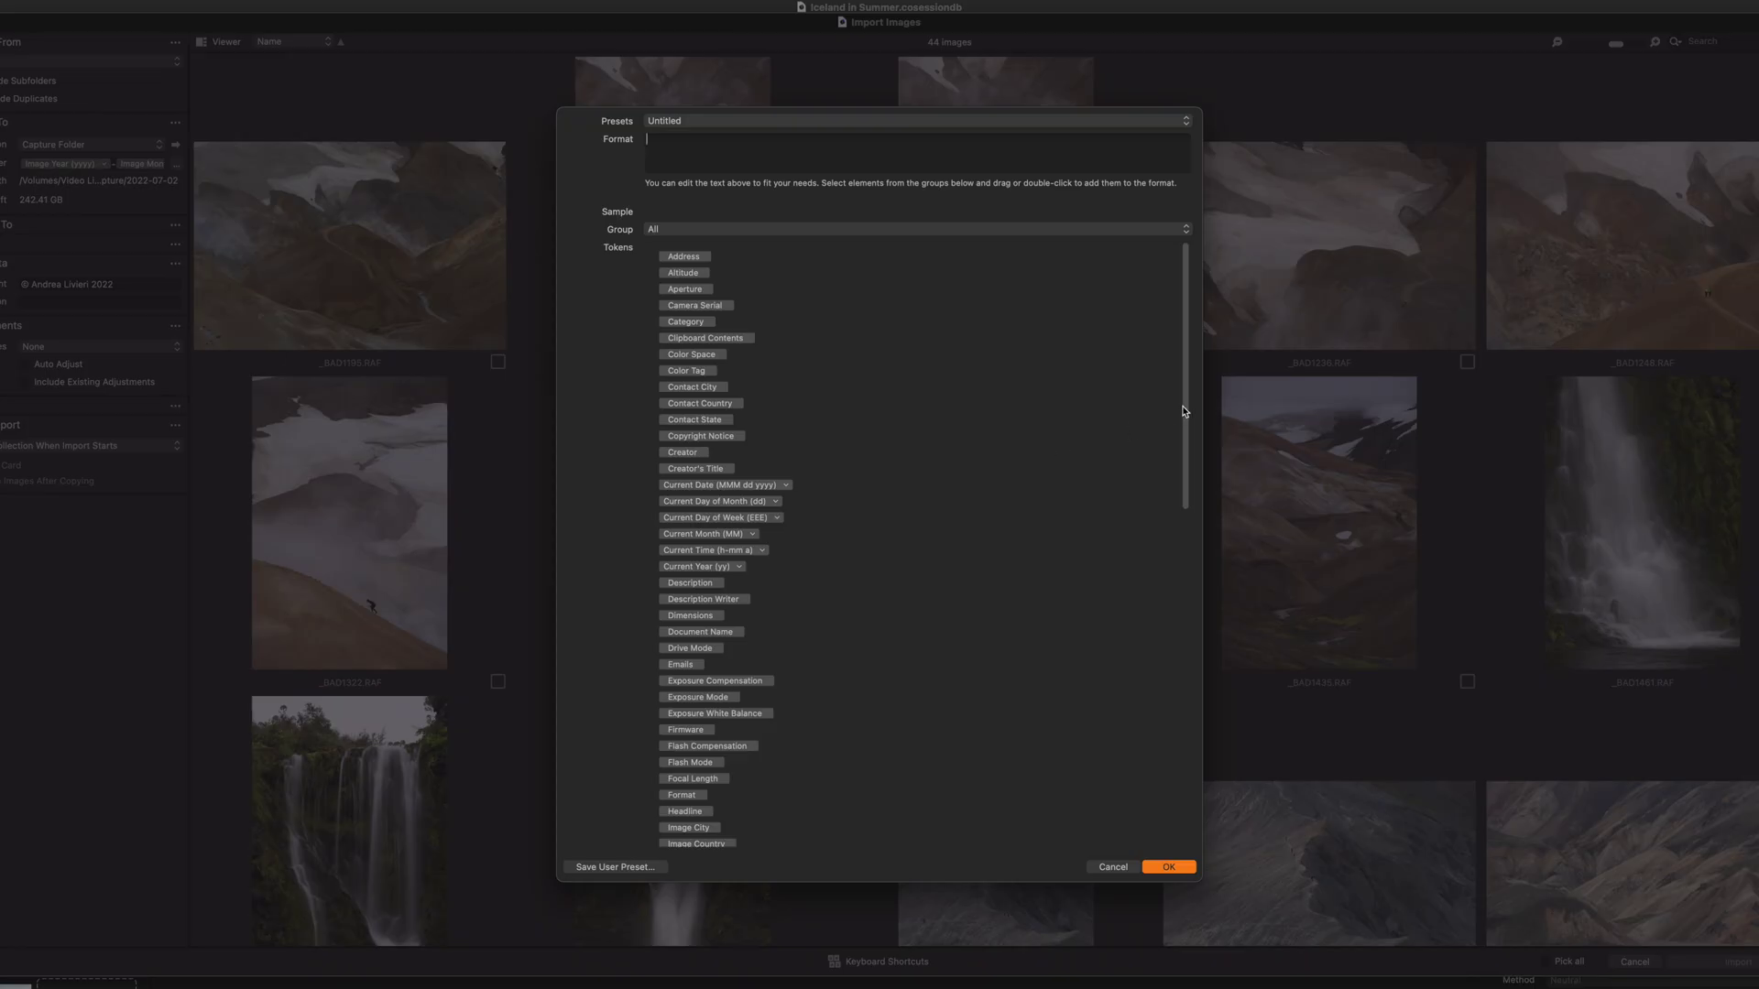
# Step: Browse the session's folders in the Finder window
pyautogui.moveTo(1184, 412); pyautogui.dragTo(1132, 349)
pyautogui.click(740, 486)
pyautogui.scroll(-10, 907, 485)
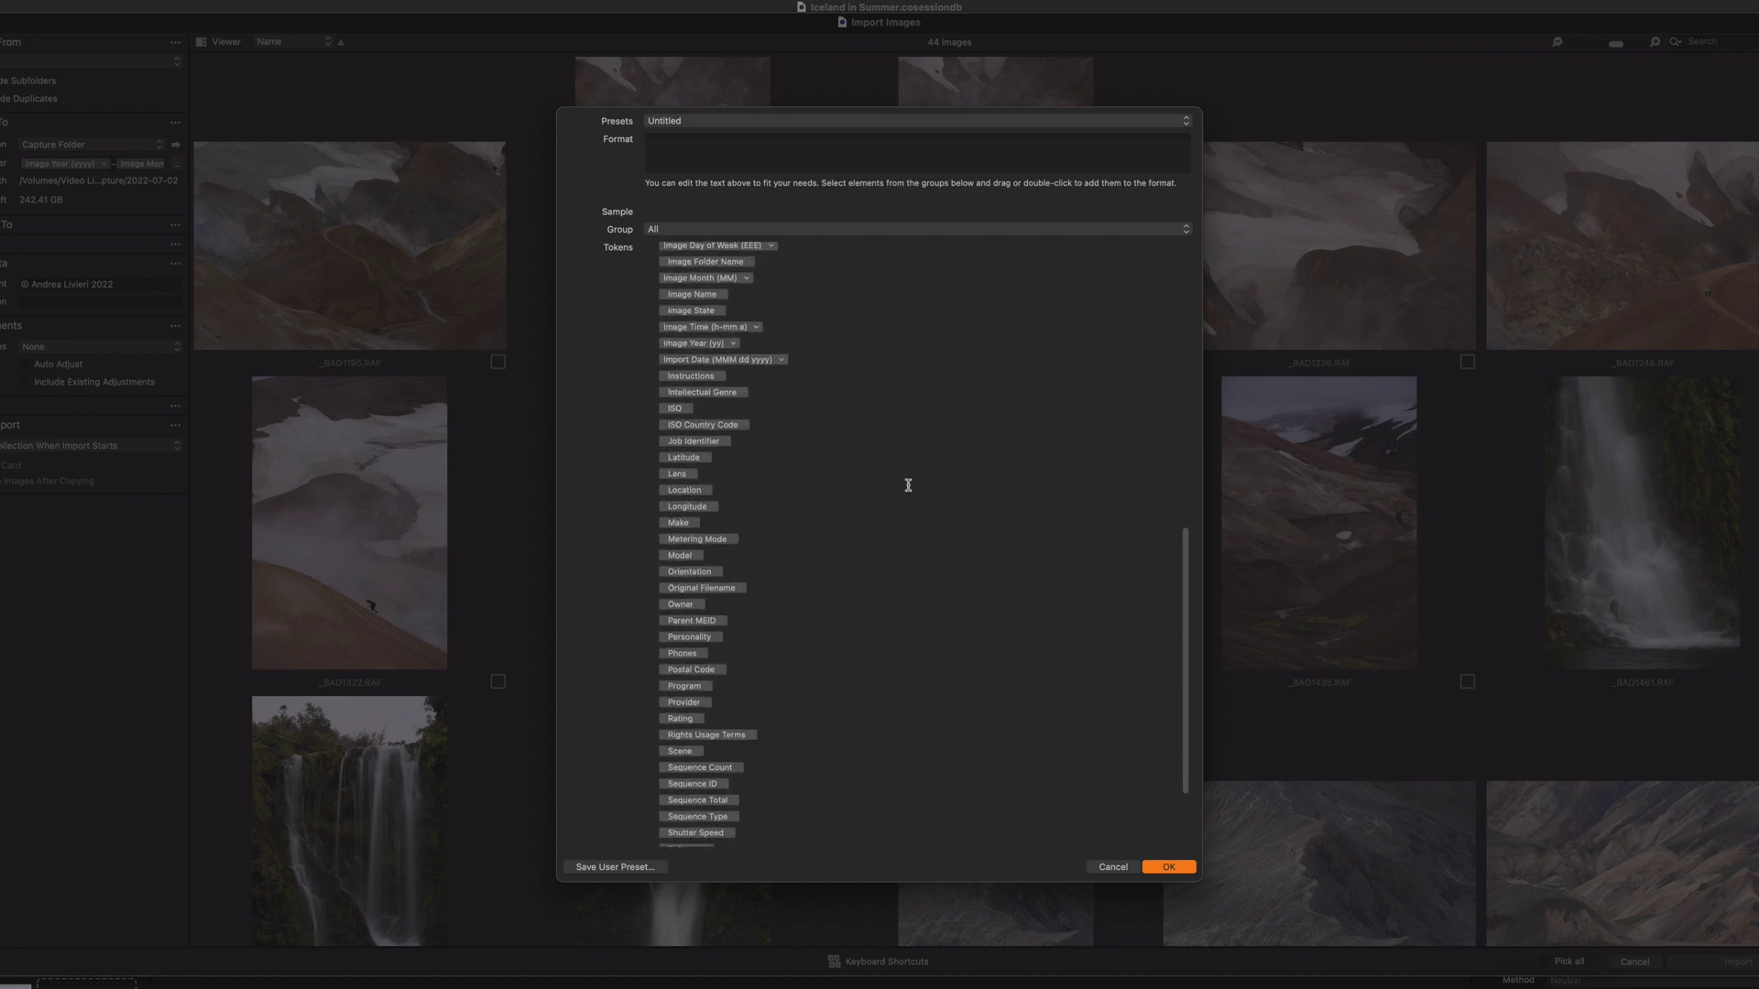
pyautogui.click(682, 556)
pyautogui.scroll(-3, 832, 580)
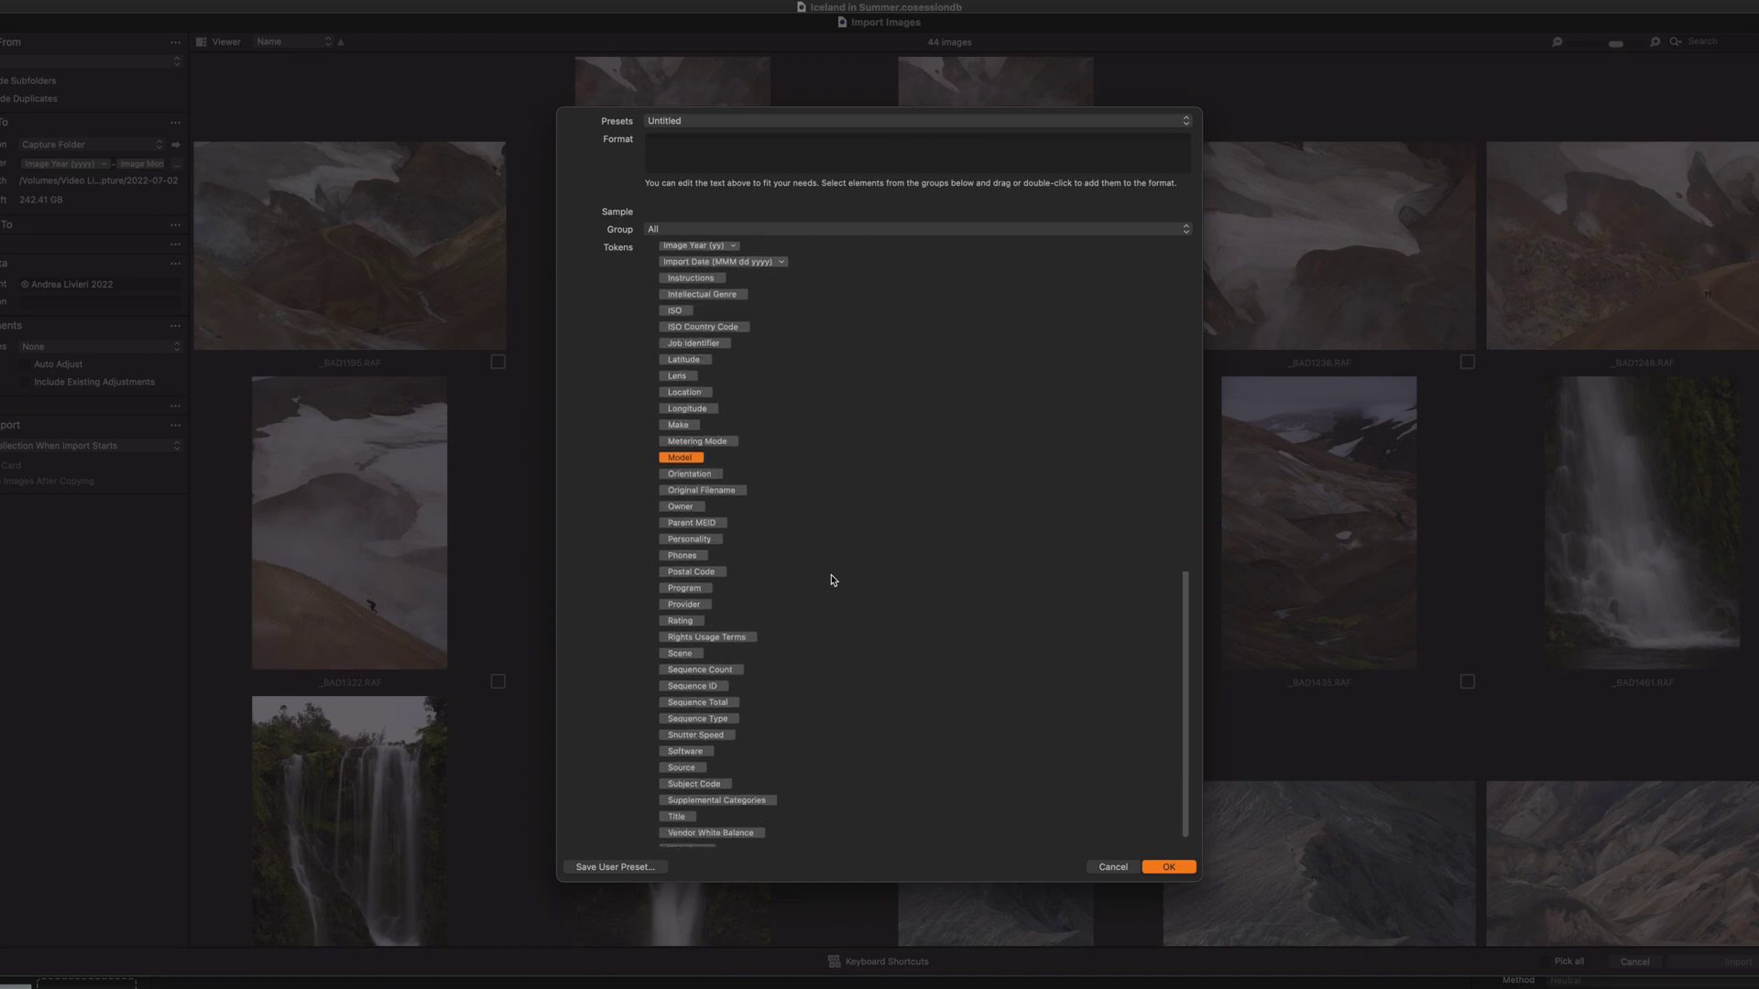
pyautogui.scroll(-1, 833, 580)
pyautogui.click(687, 605)
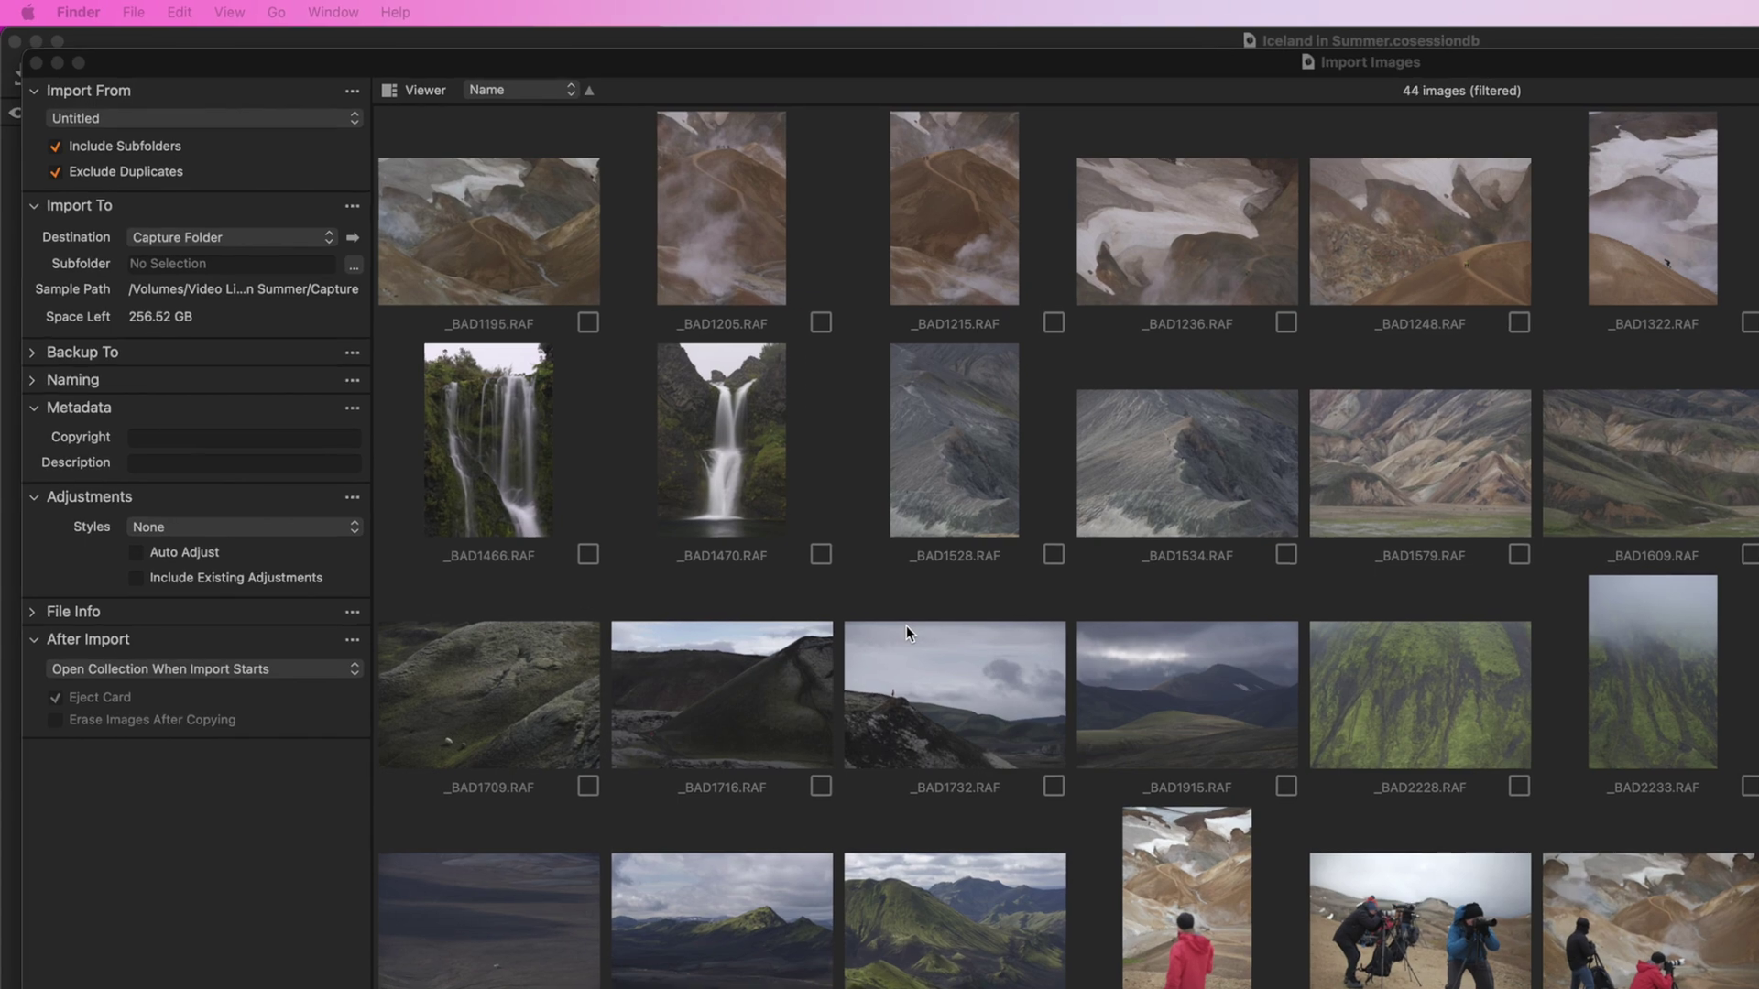
# Step: Begin the import subfolder format with a four-digit Image Year token
pyautogui.click(233, 172)
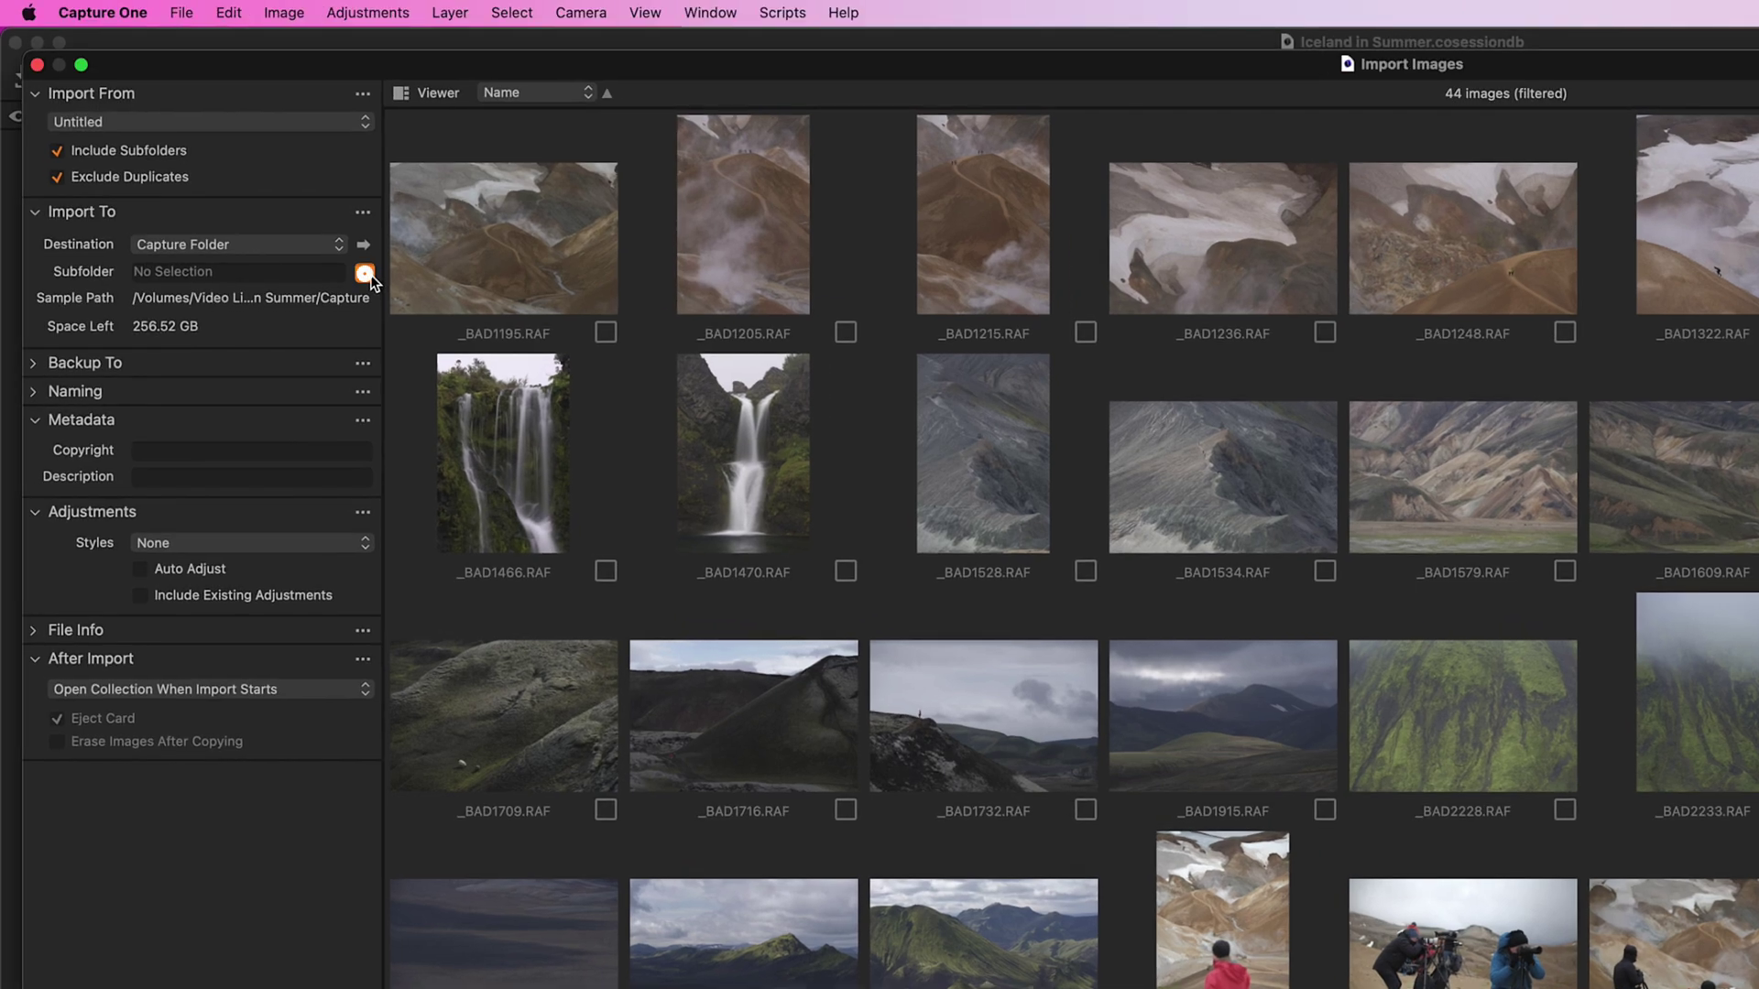
pyautogui.click(364, 274)
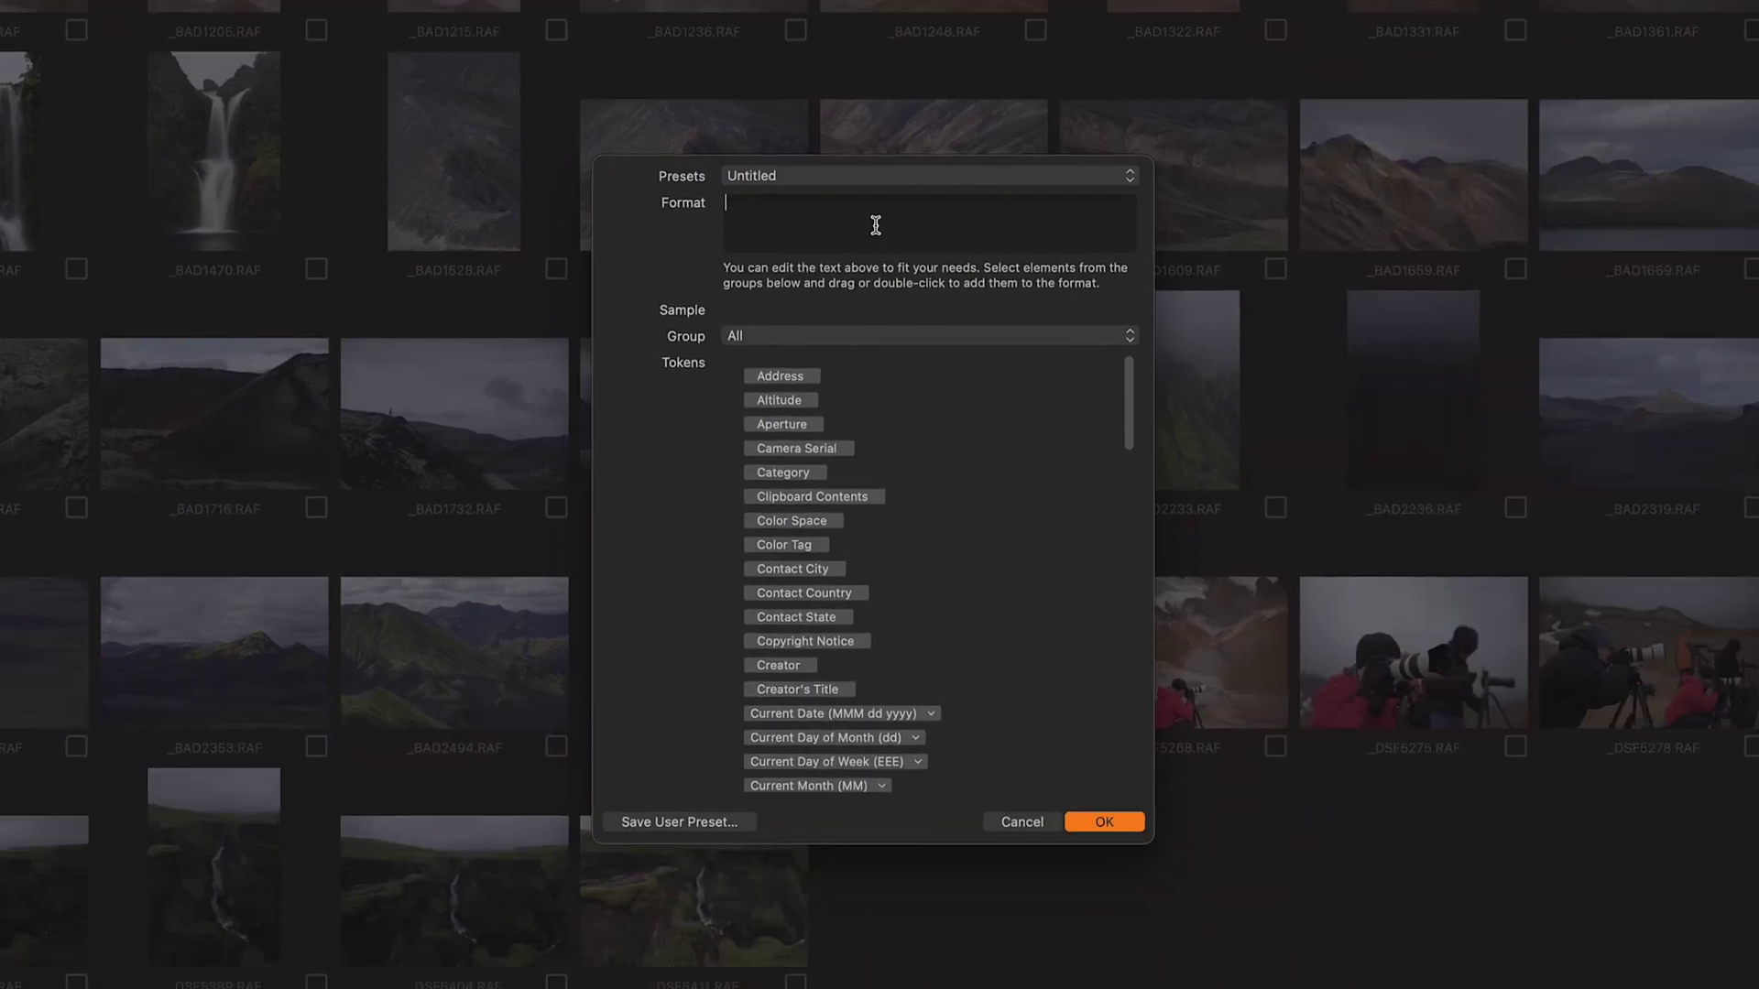
pyautogui.click(871, 335)
pyautogui.click(859, 409)
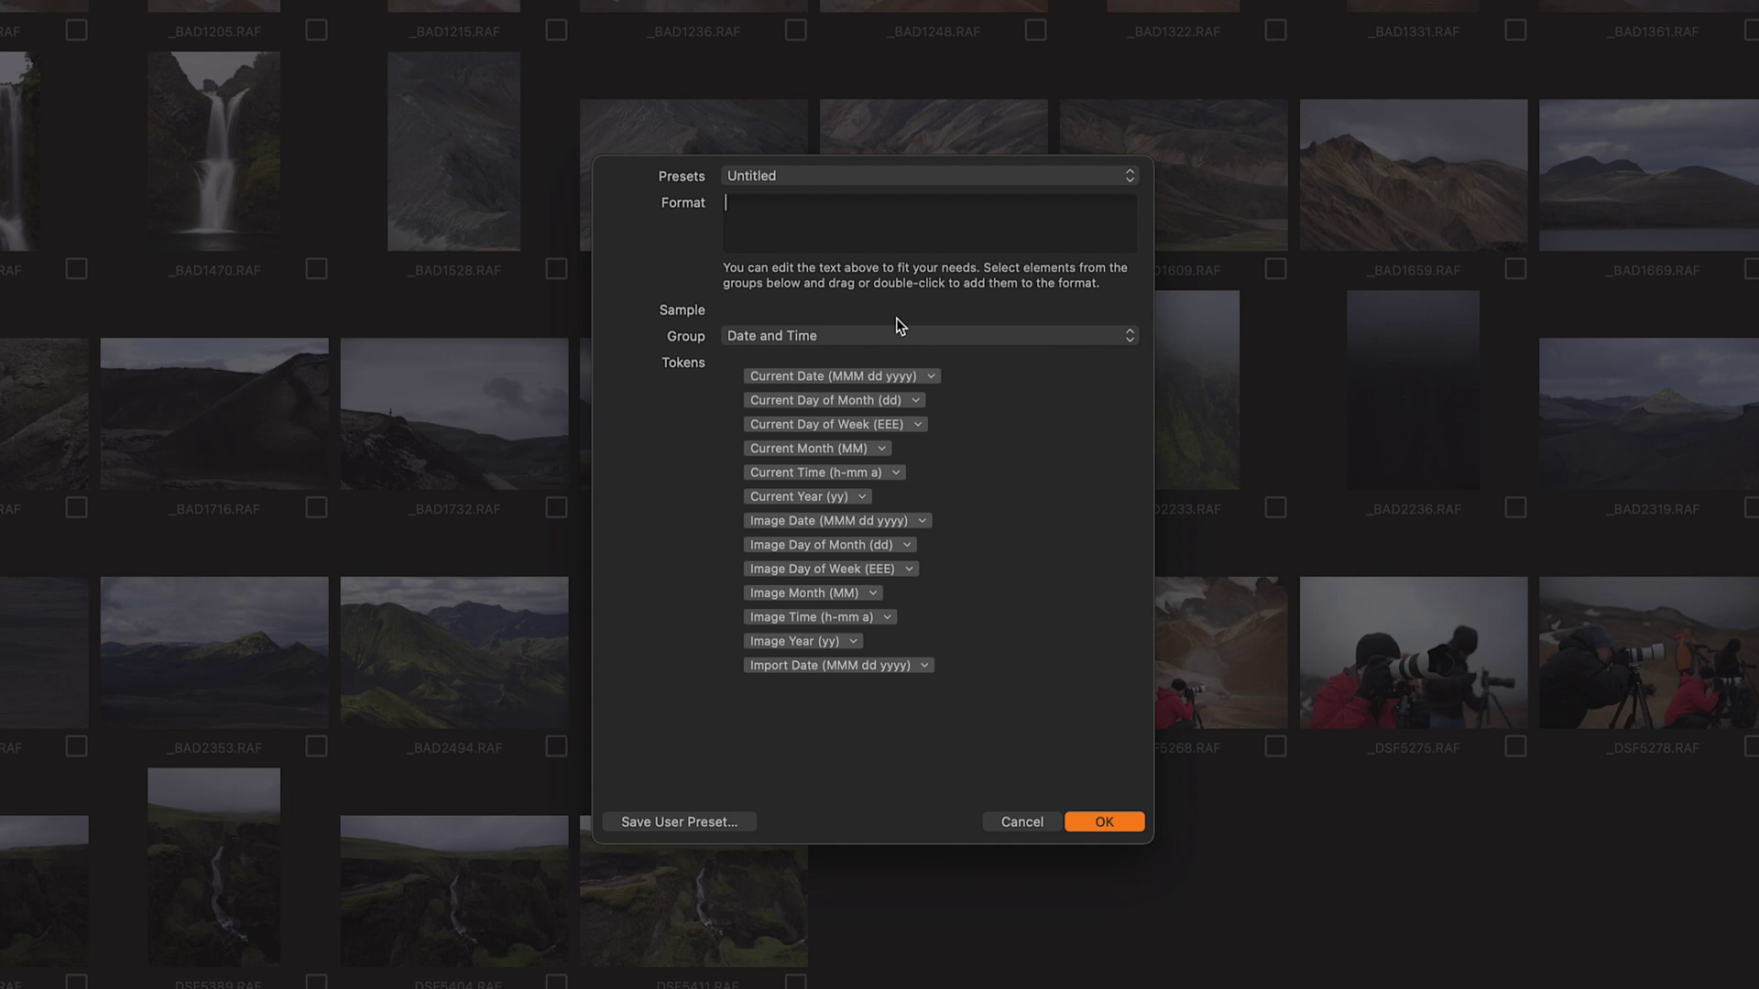
pyautogui.moveTo(793, 641); pyautogui.dragTo(843, 229)
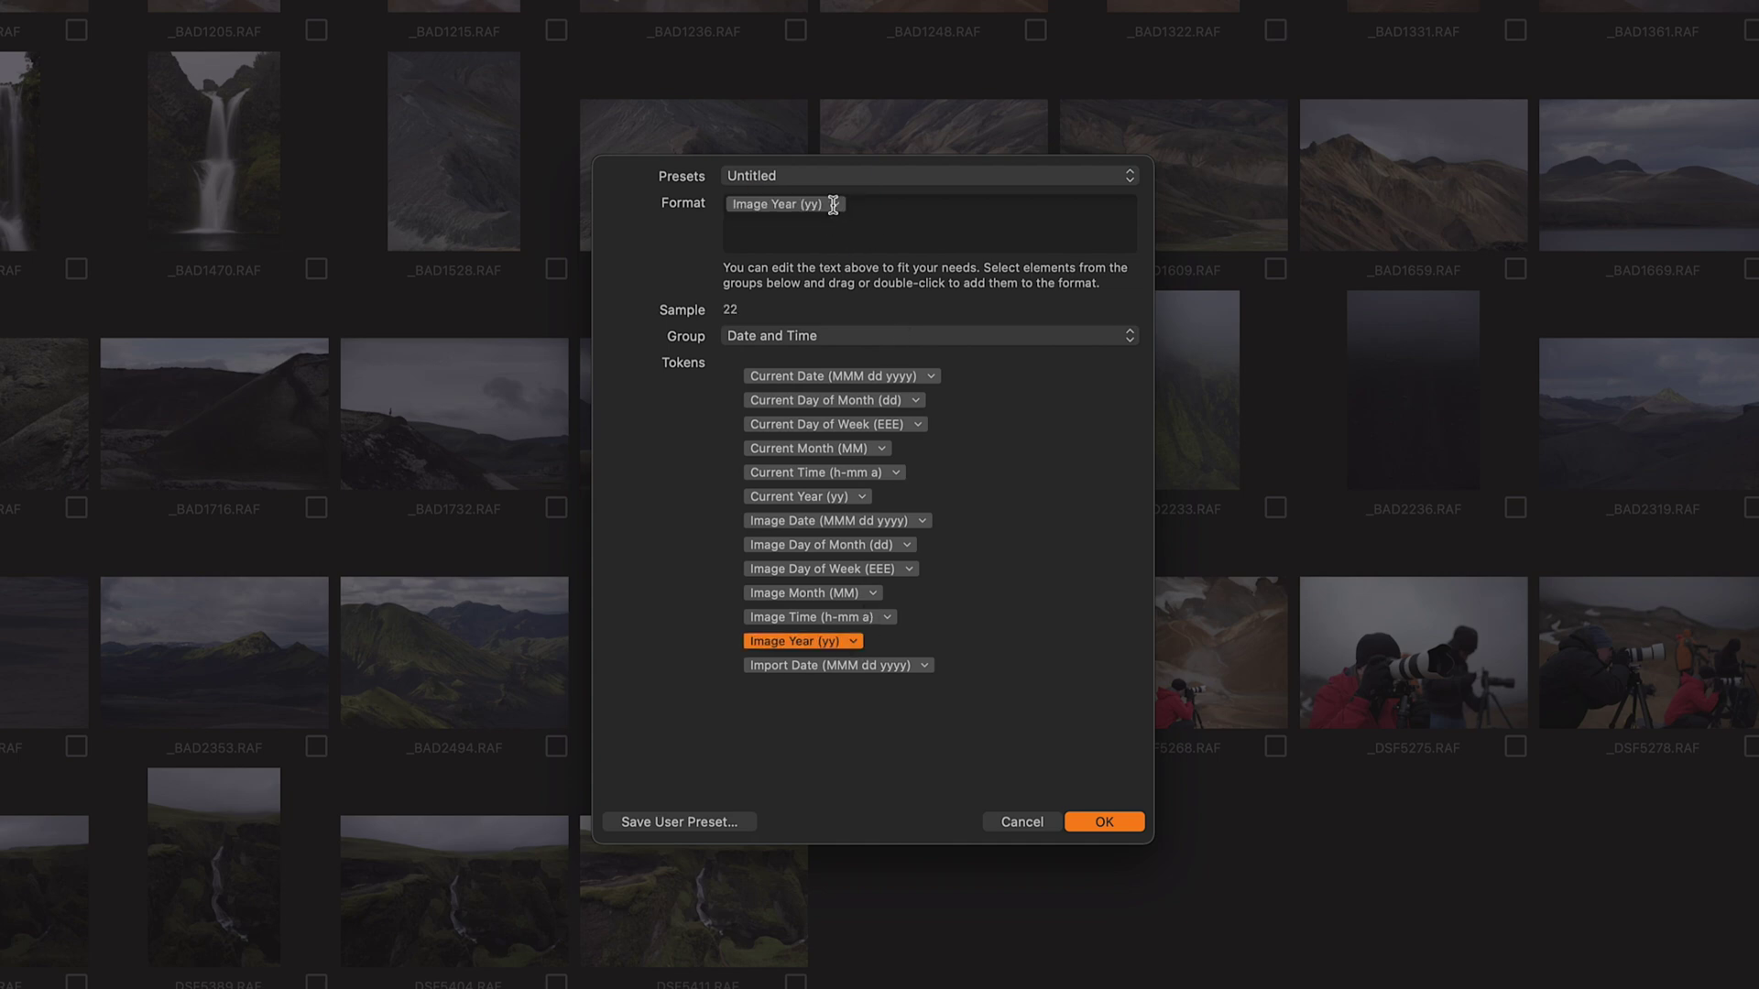
pyautogui.click(834, 203)
pyautogui.click(851, 237)
# Step: Append '-' Image Month '-' Image Day of Month tokens and confirm the subfolder format
pyautogui.write('-')
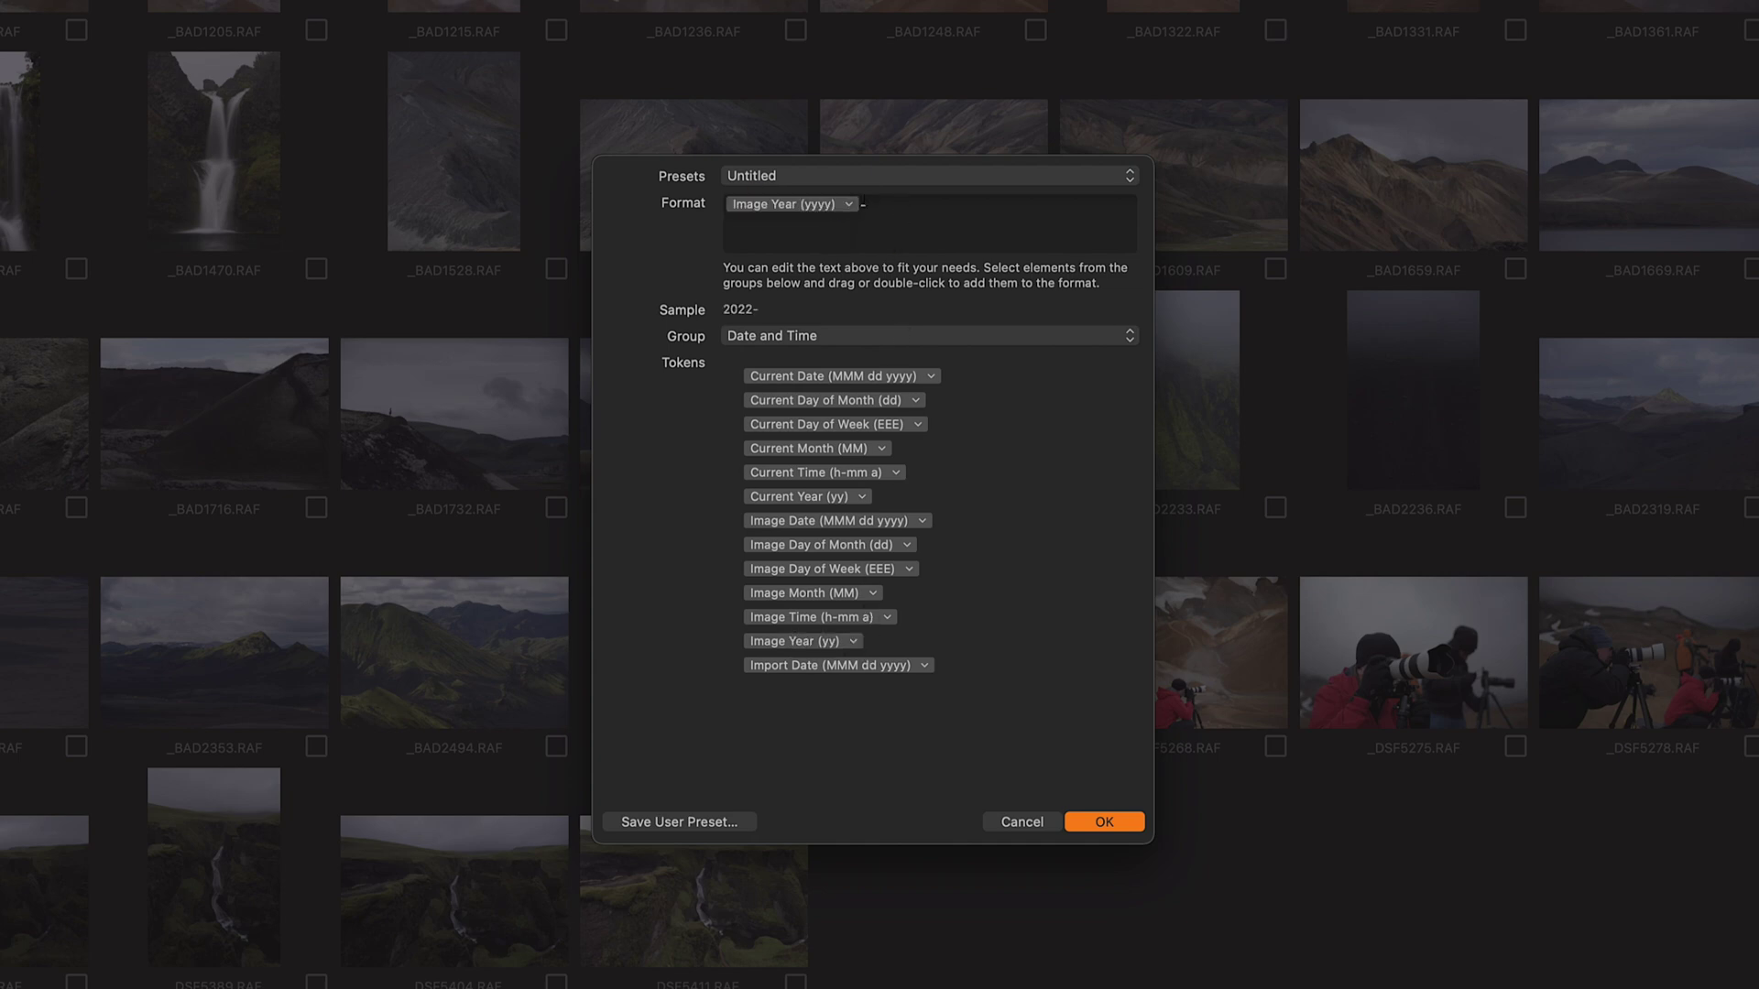
pyautogui.moveTo(850, 593); pyautogui.dragTo(962, 209)
pyautogui.write('-')
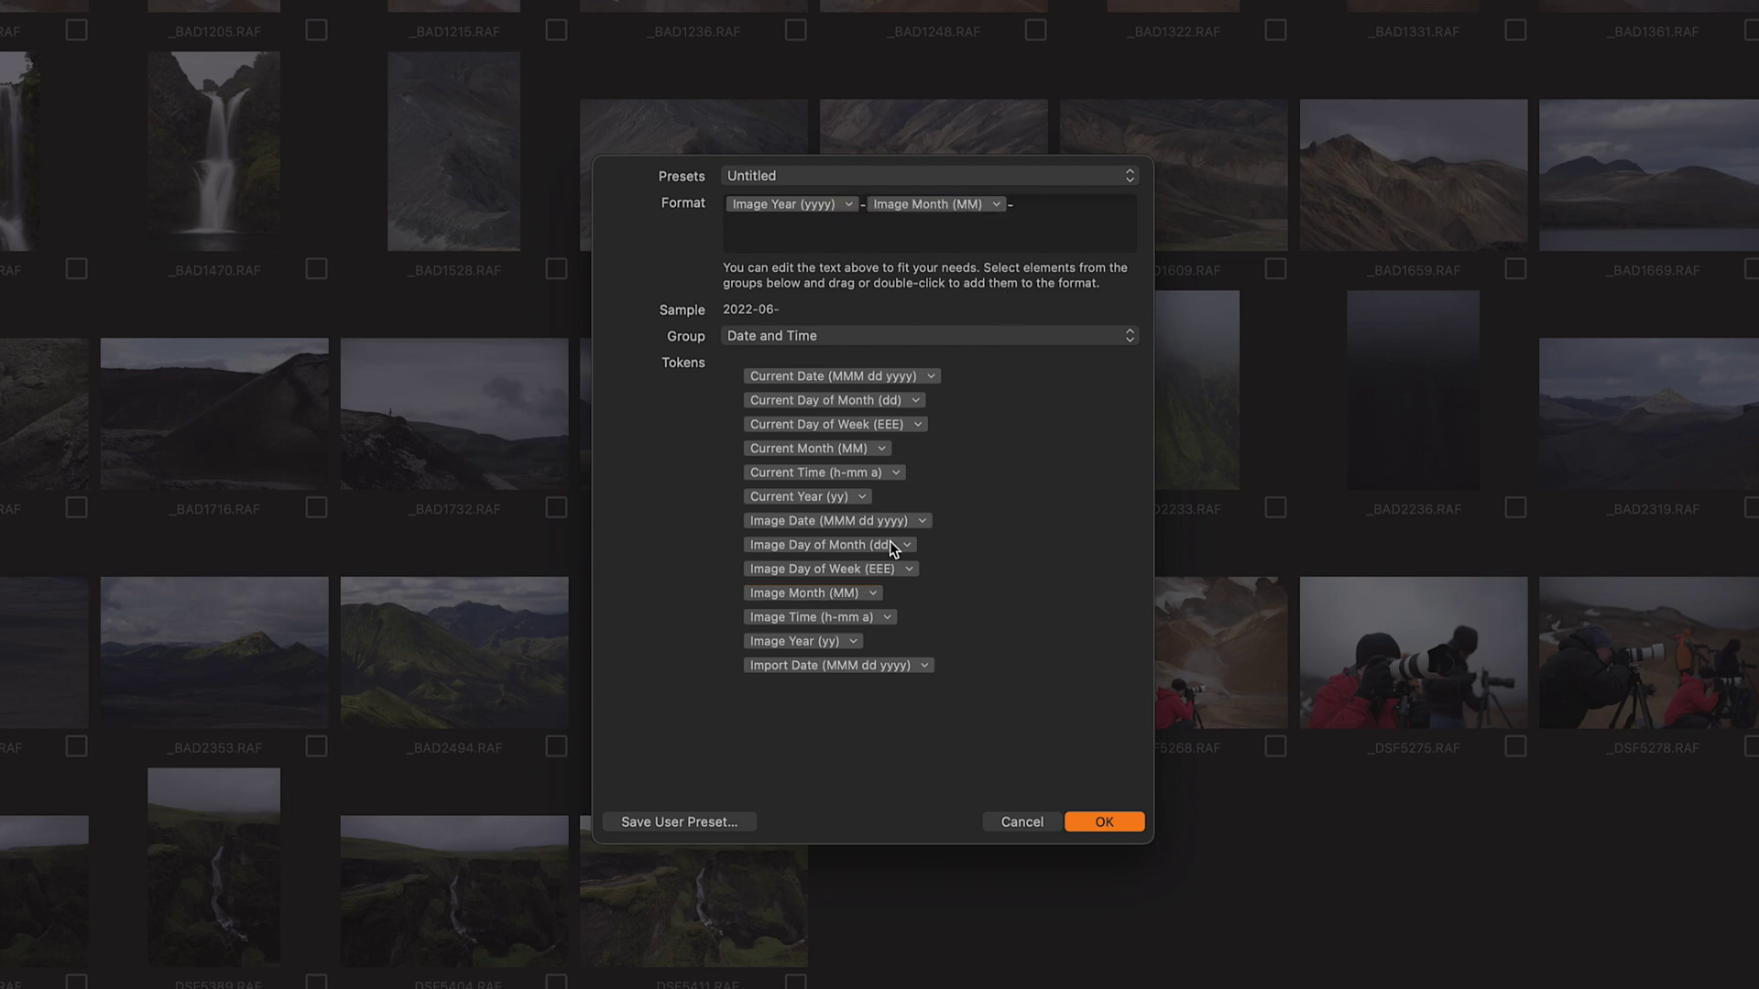
pyautogui.moveTo(888, 544)
pyautogui.mouseDown()
pyautogui.moveTo(1072, 201)
pyautogui.moveTo(1086, 214)
pyautogui.mouseUp()
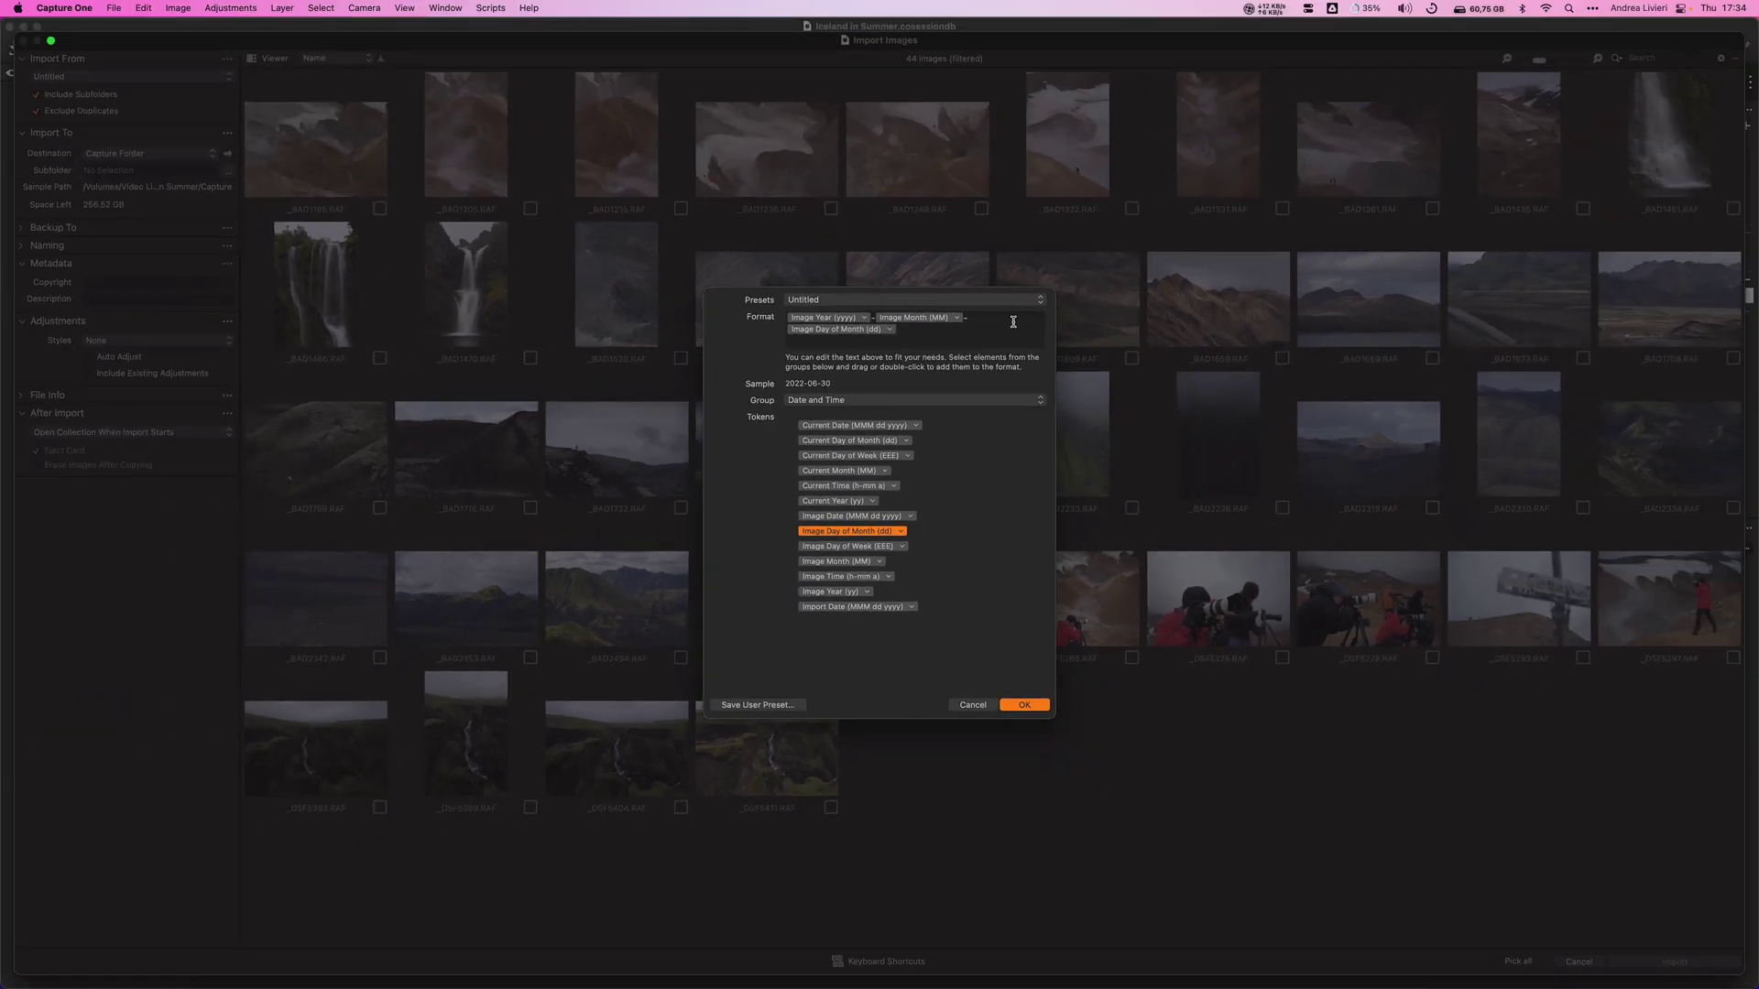
pyautogui.click(1024, 705)
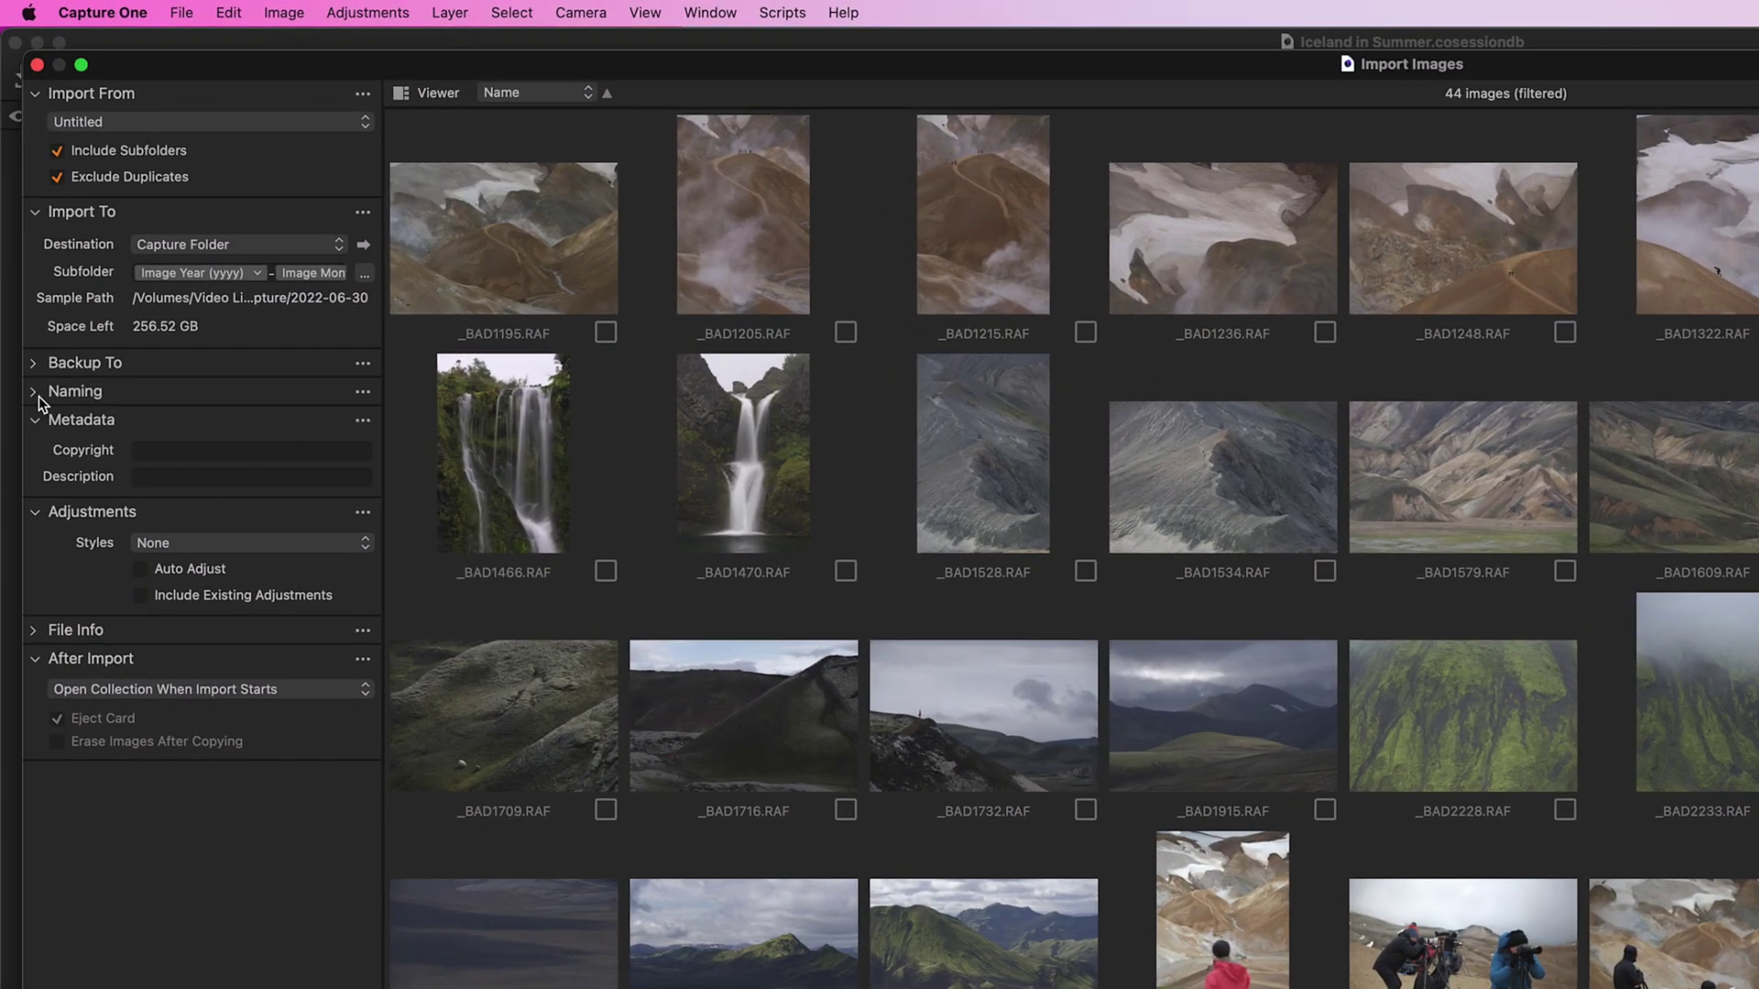
pyautogui.click(22, 246)
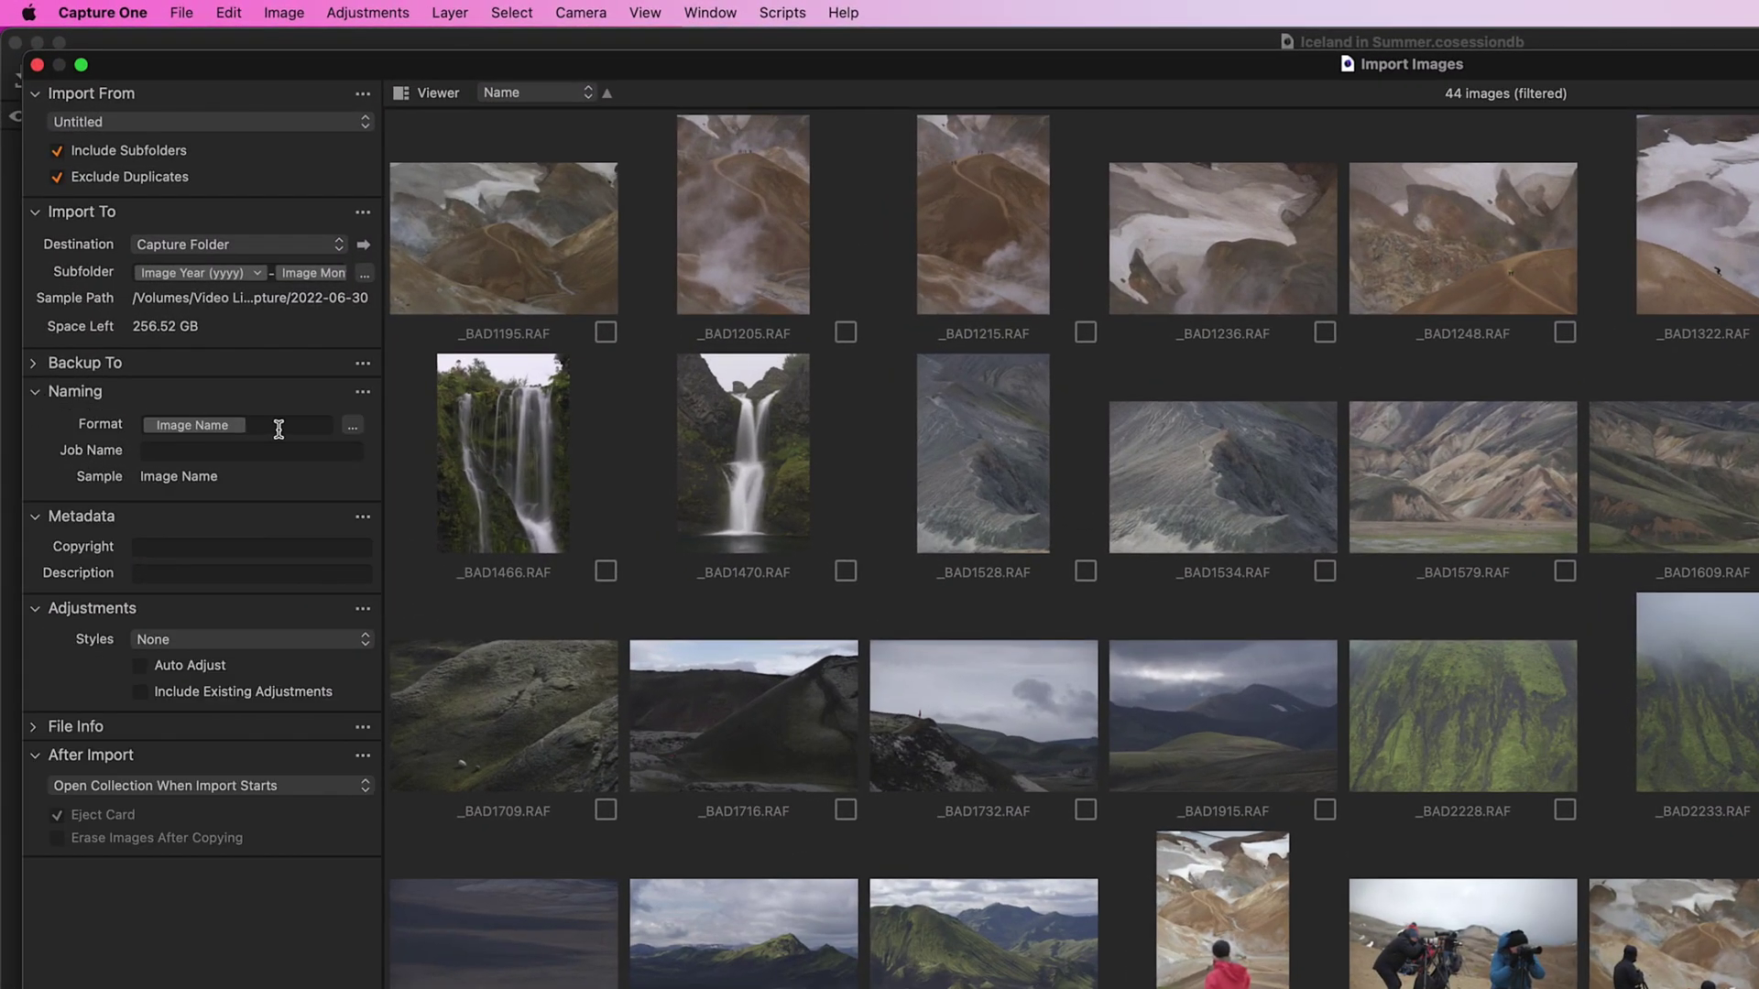
# Step: Review the file naming format and close it without changes
pyautogui.click(353, 425)
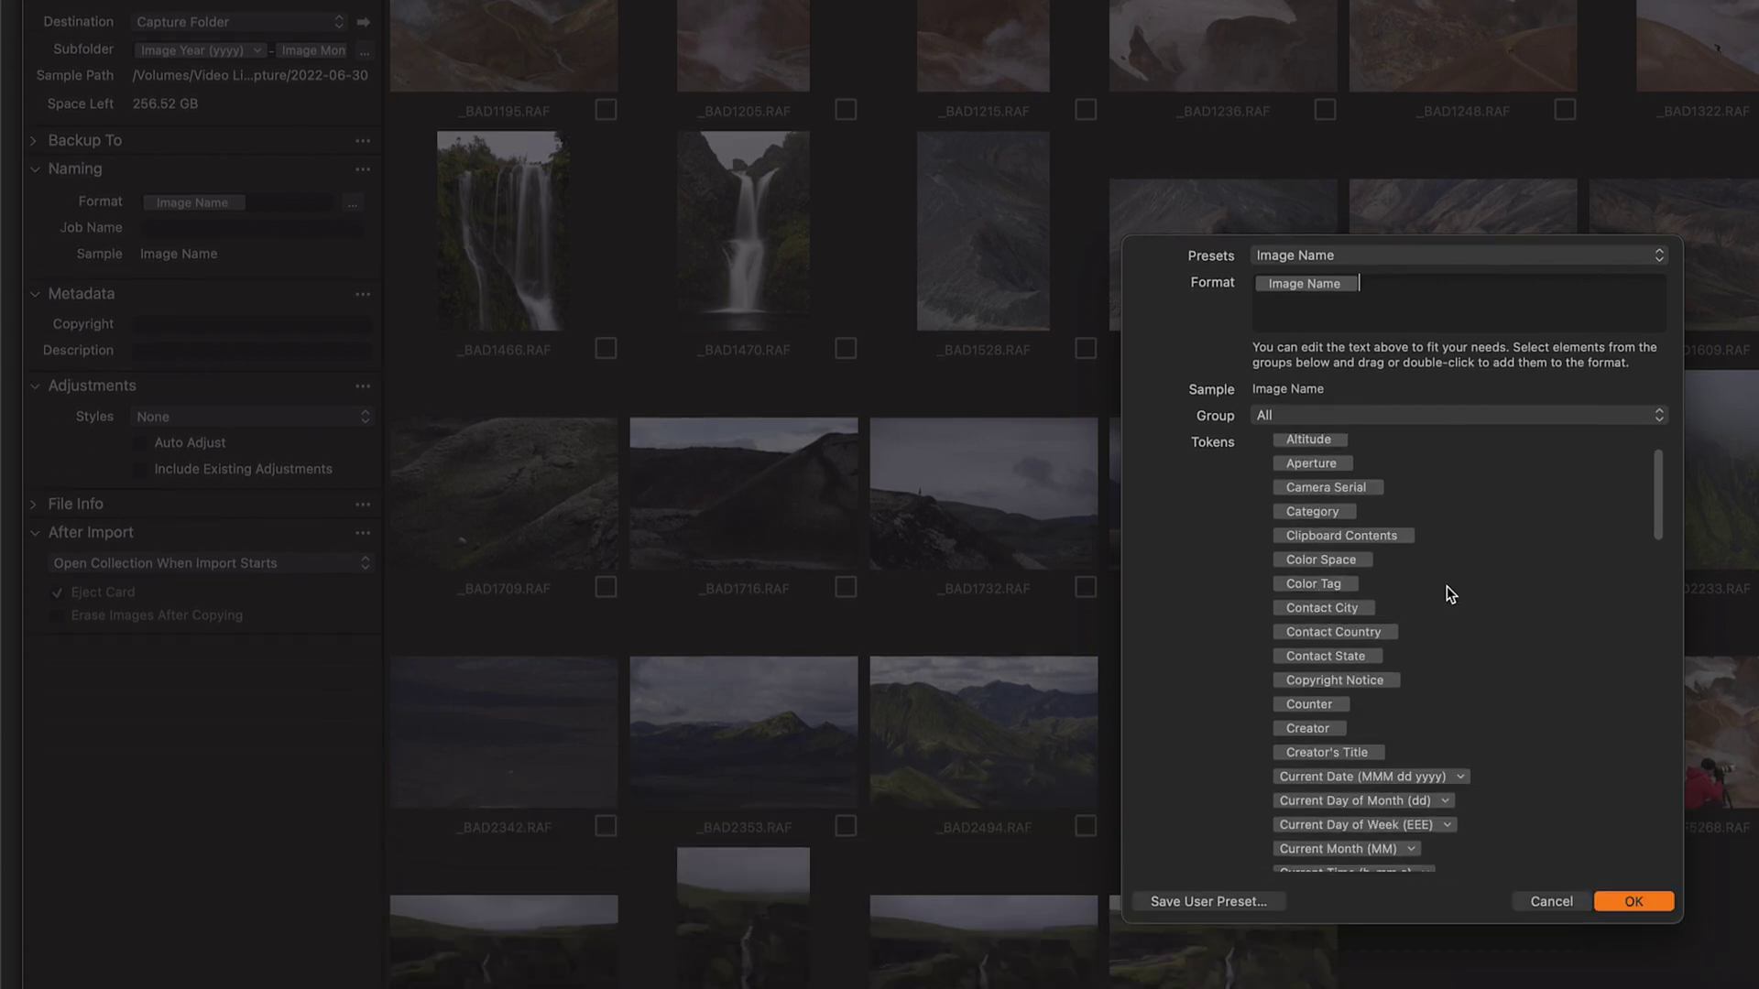
pyautogui.scroll(-10, 1447, 586)
pyautogui.scroll(15, 1455, 597)
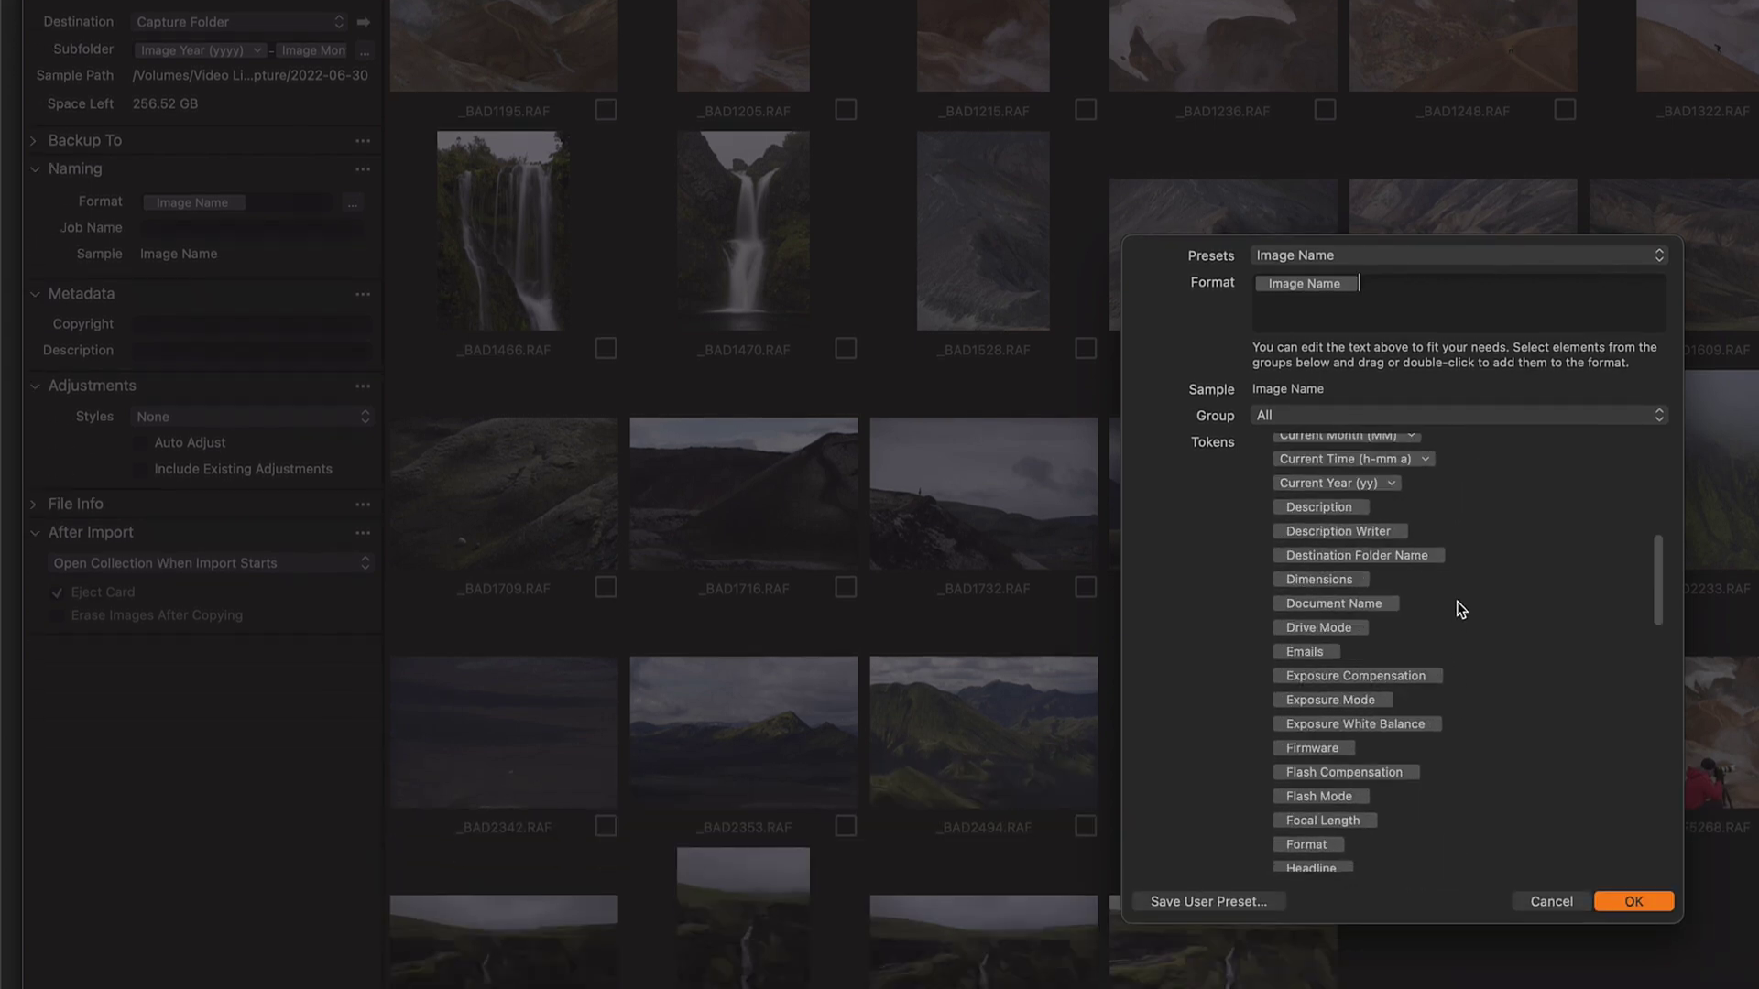
pyautogui.click(1548, 901)
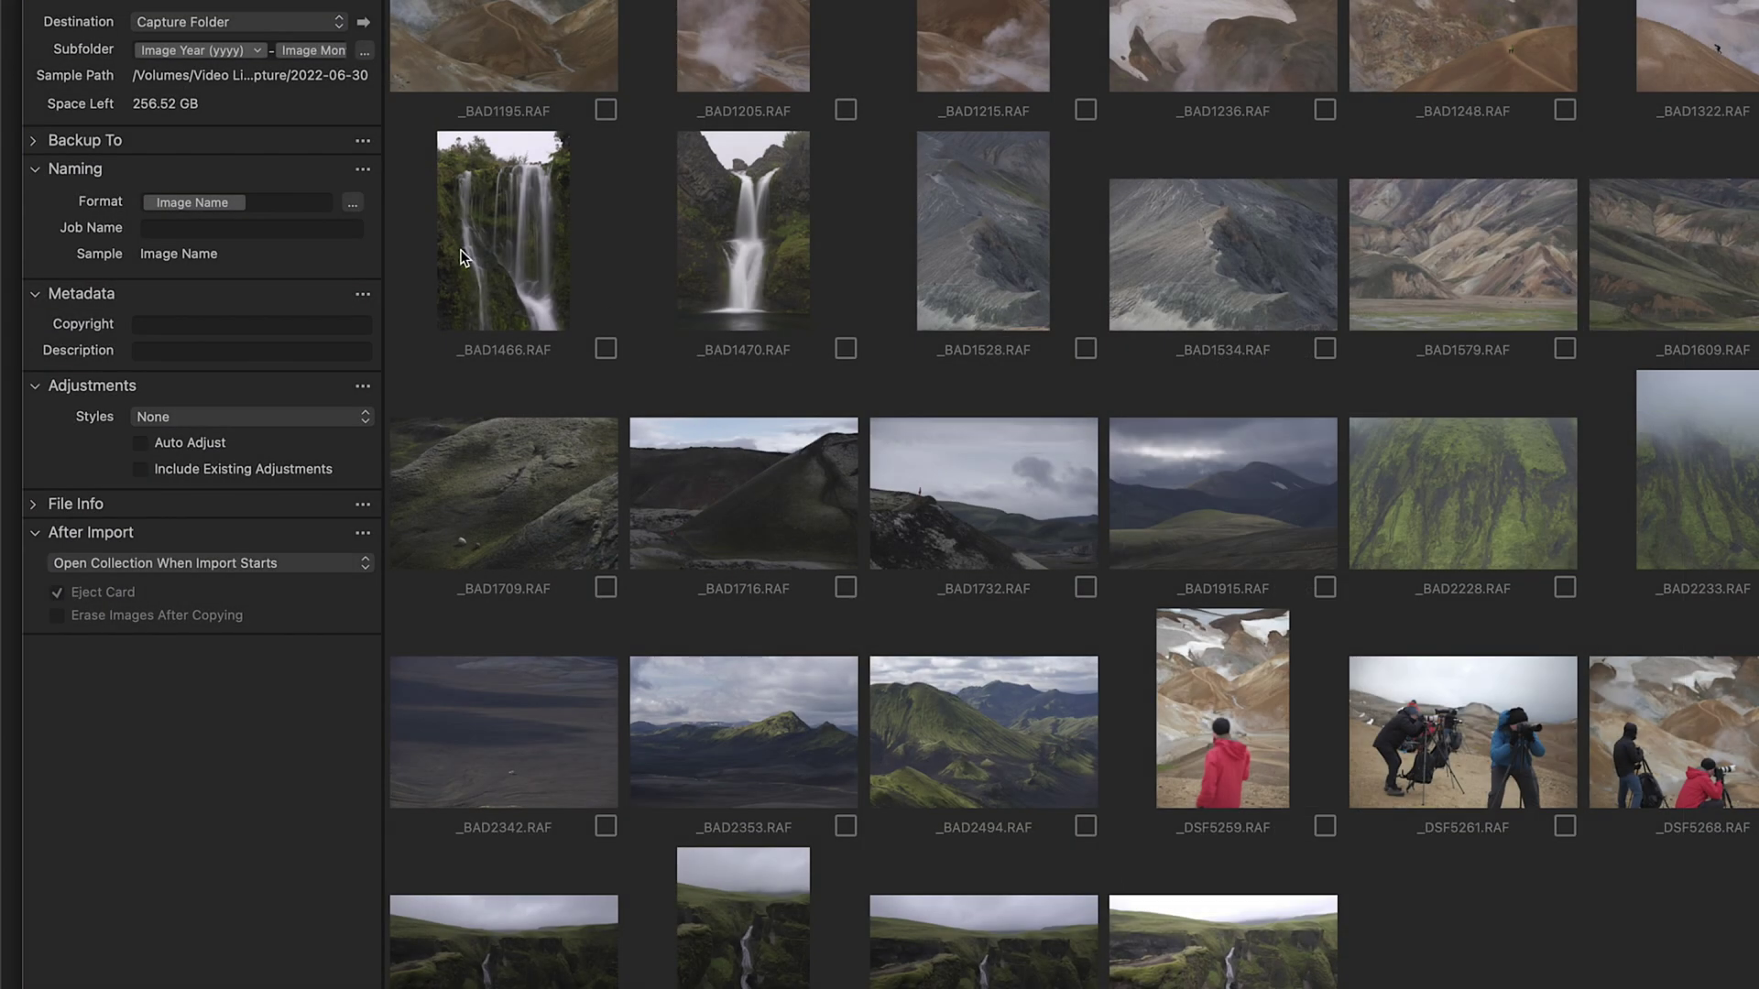
# Step: Enter the photographer's 2022 copyright notice, keep Styles at None, and import all 44 images
pyautogui.click(243, 325)
pyautogui.write('© Andrea Livieri 2022')
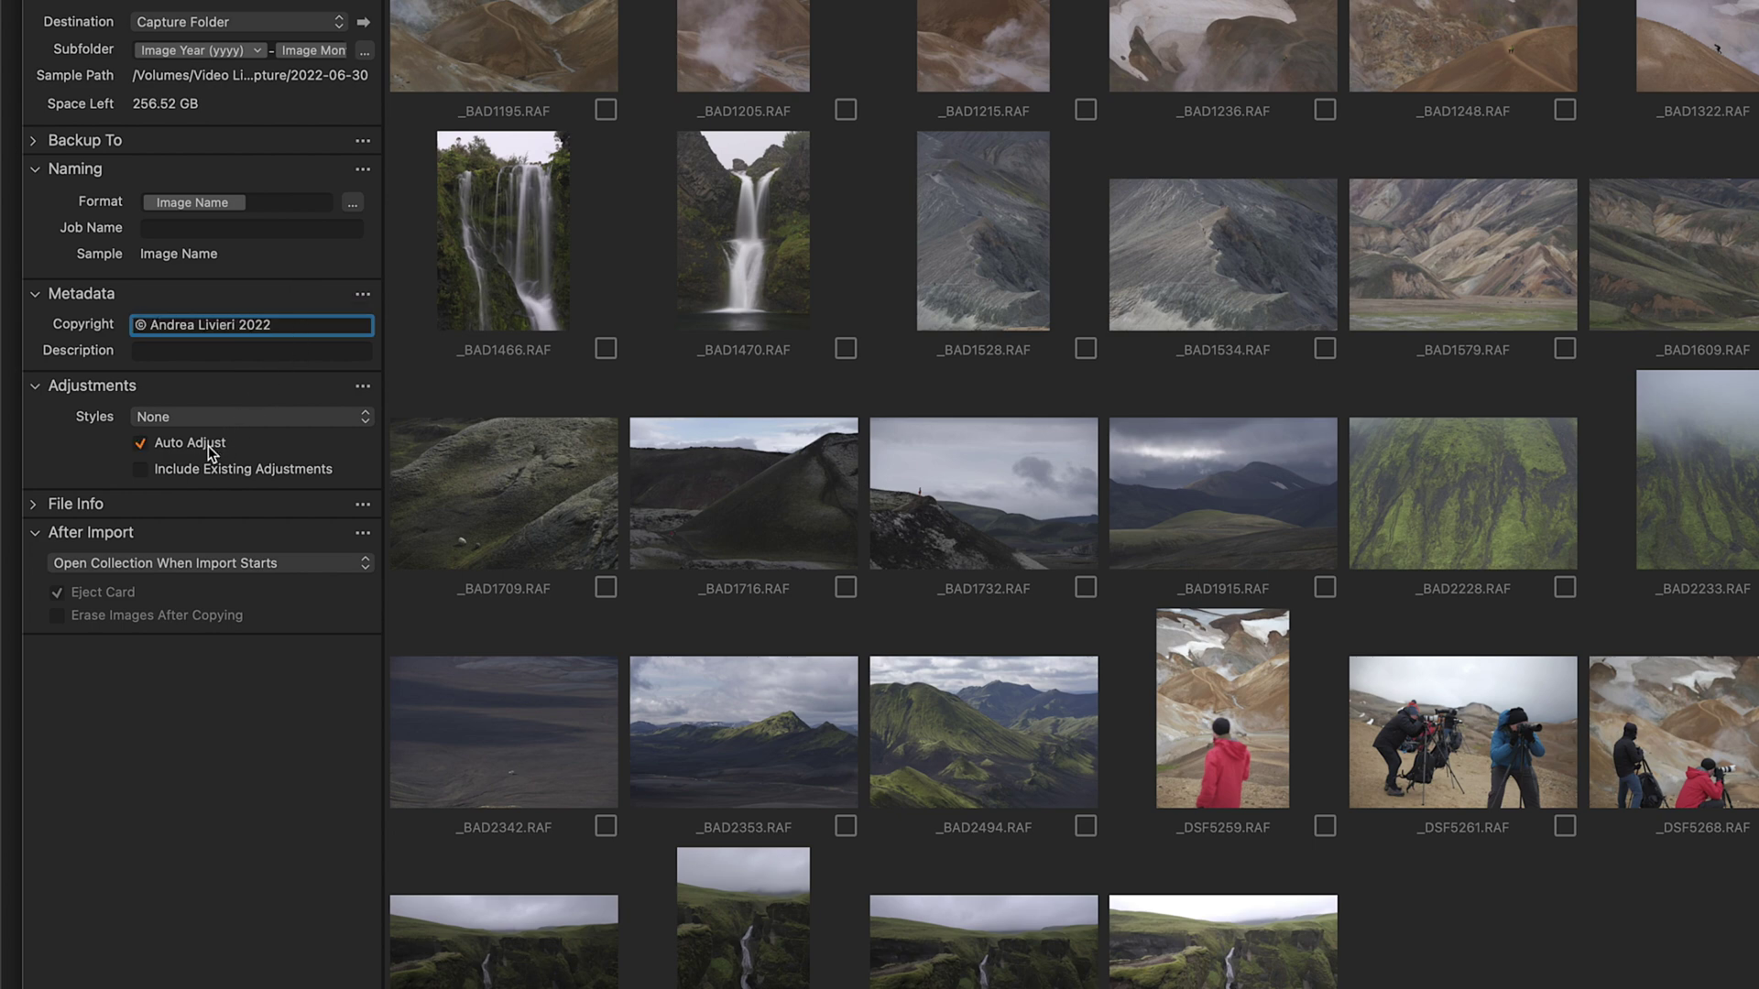
pyautogui.click(224, 412)
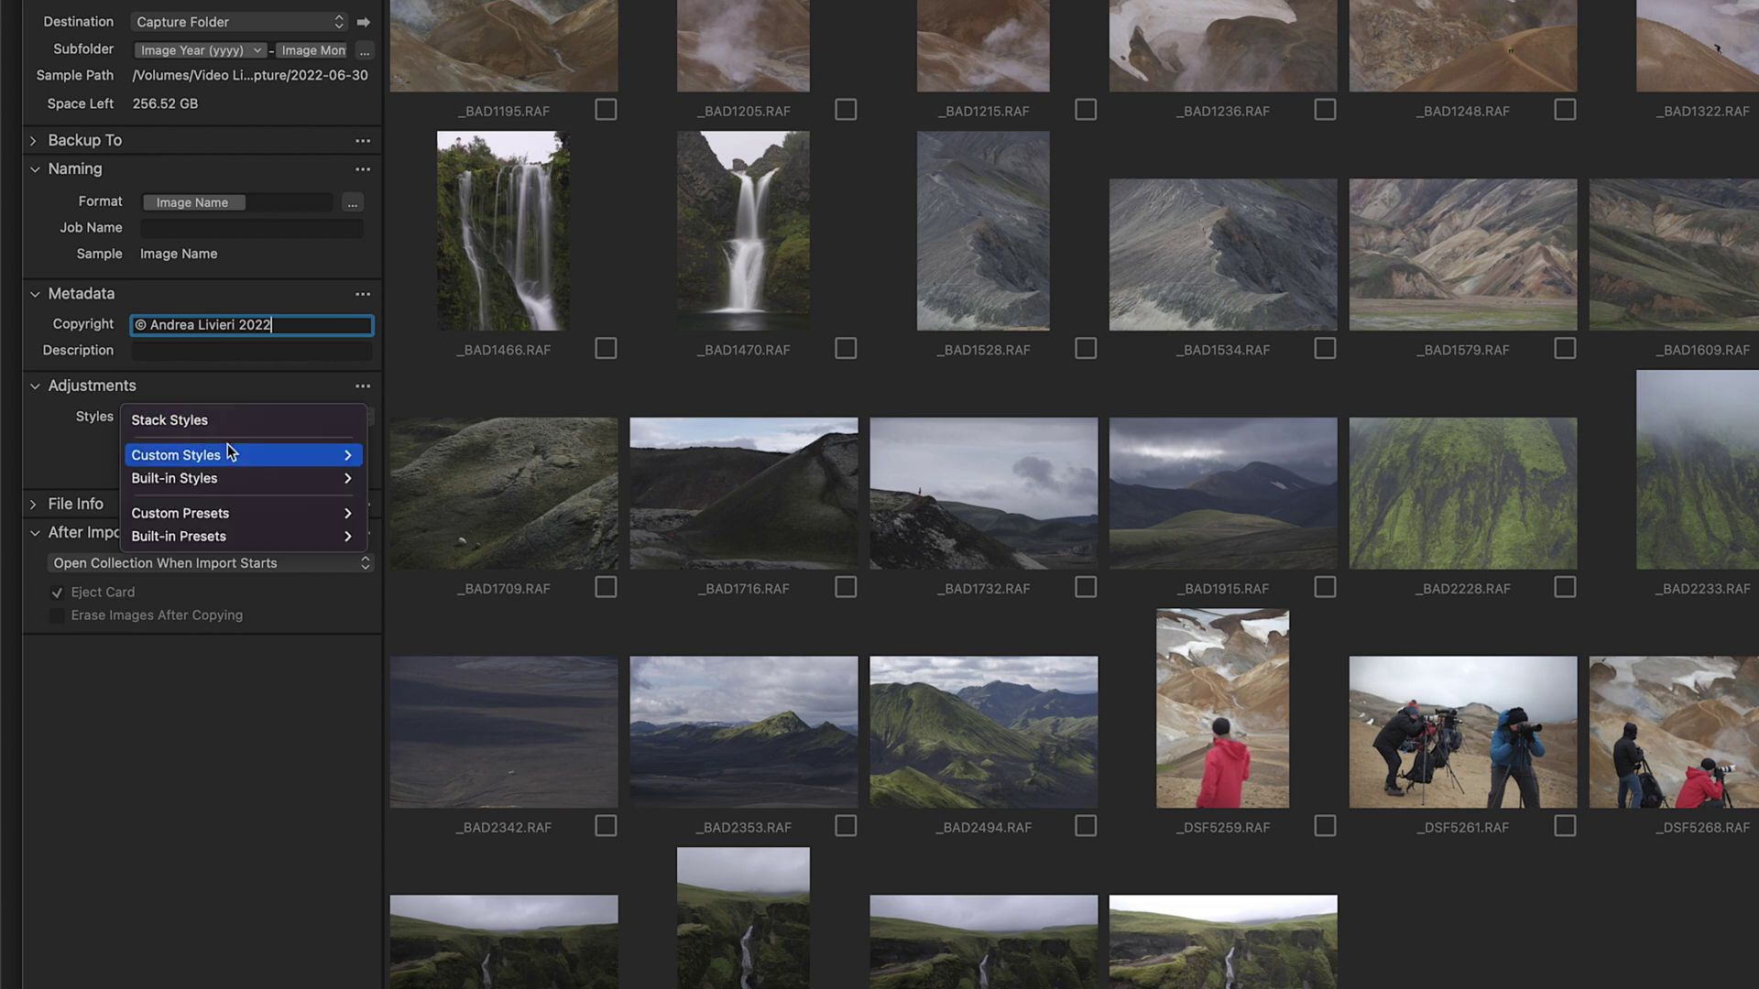
pyautogui.click(201, 392)
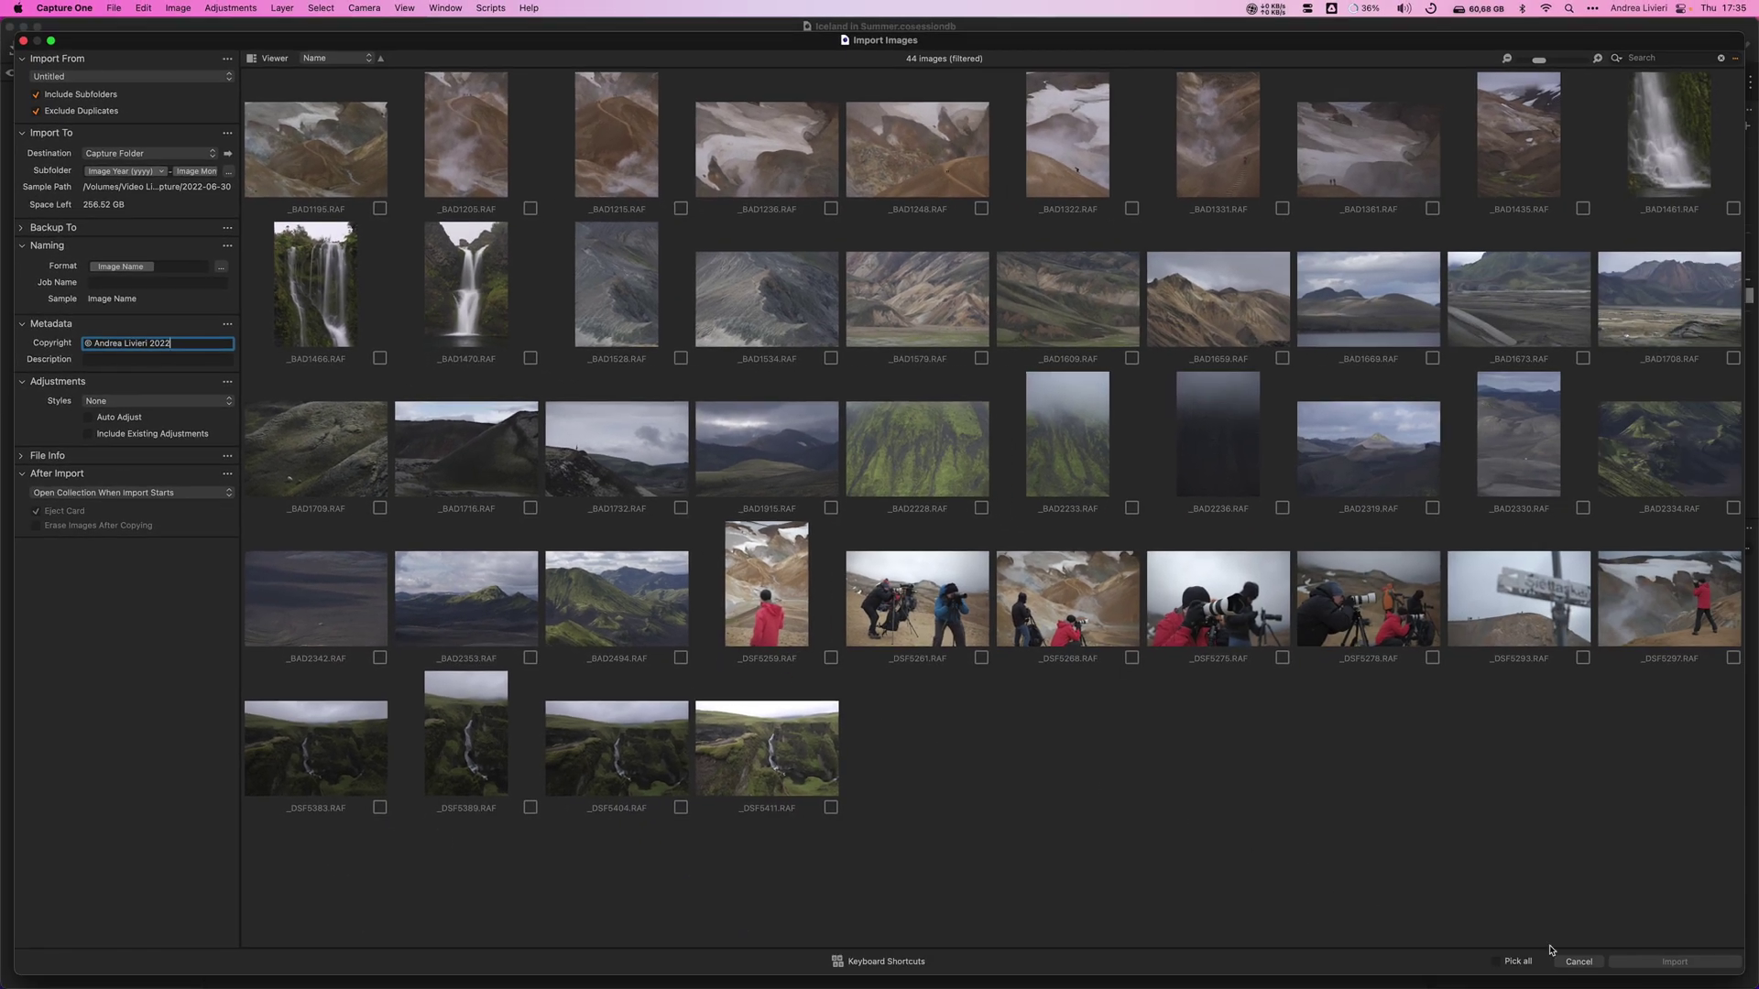
pyautogui.click(1502, 965)
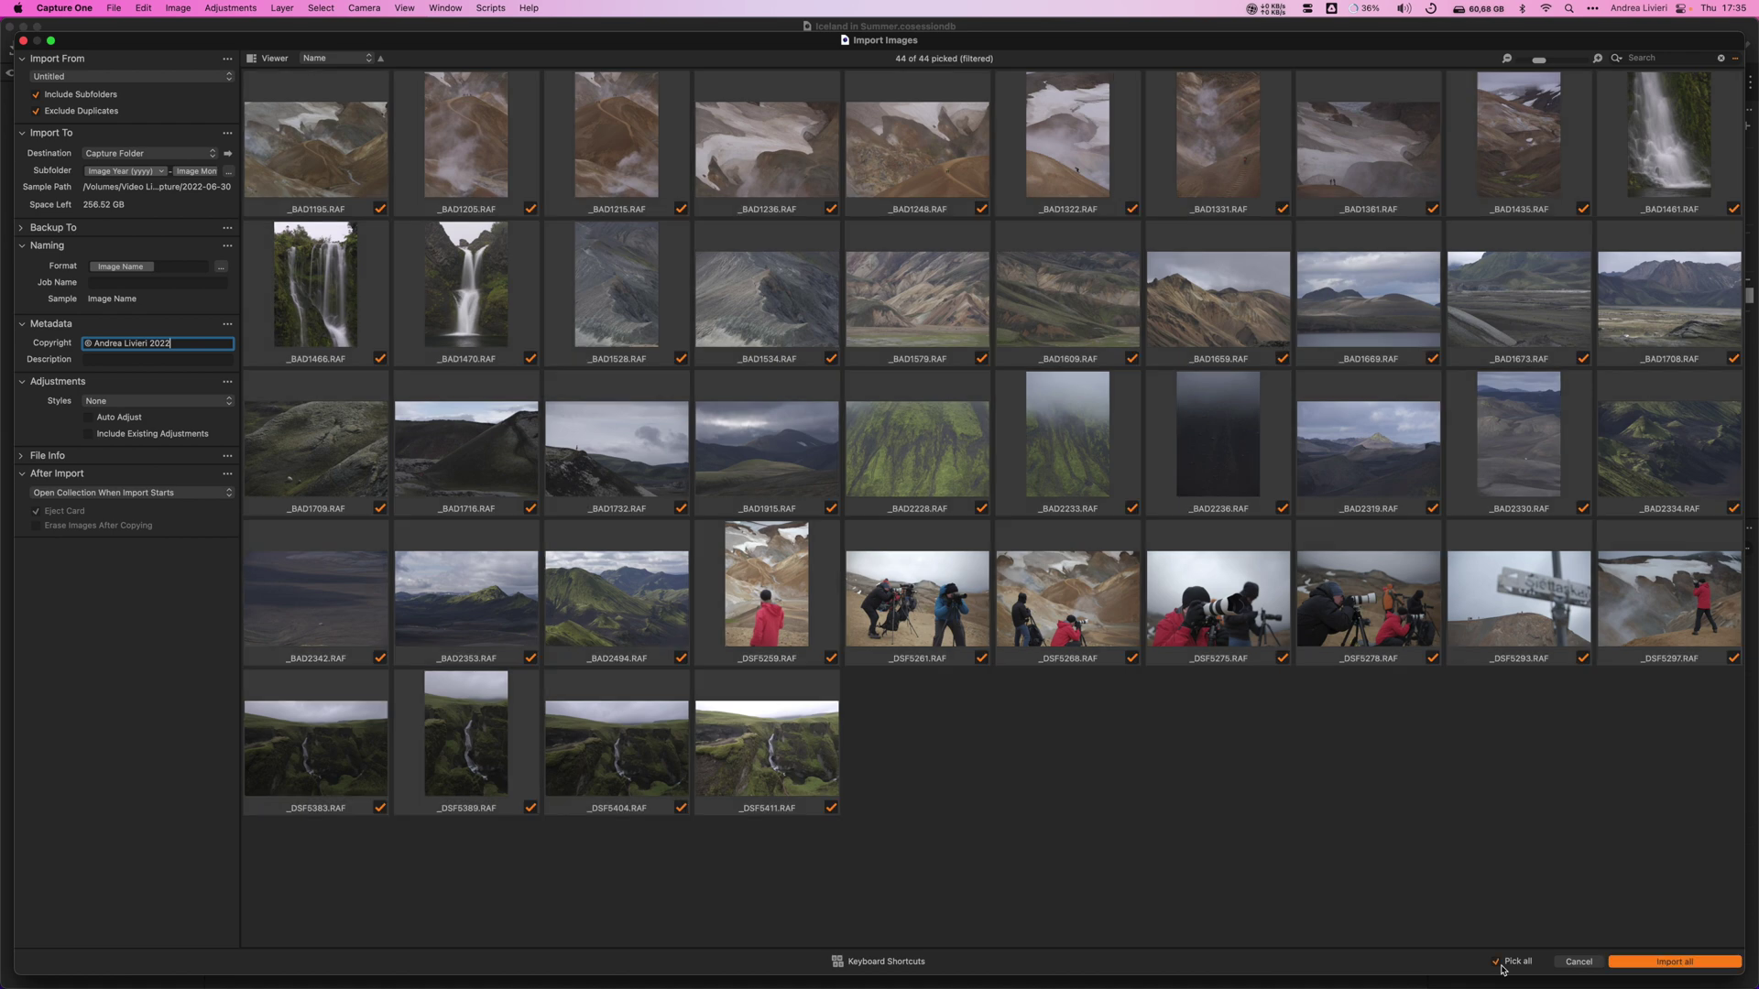
pyautogui.click(1675, 963)
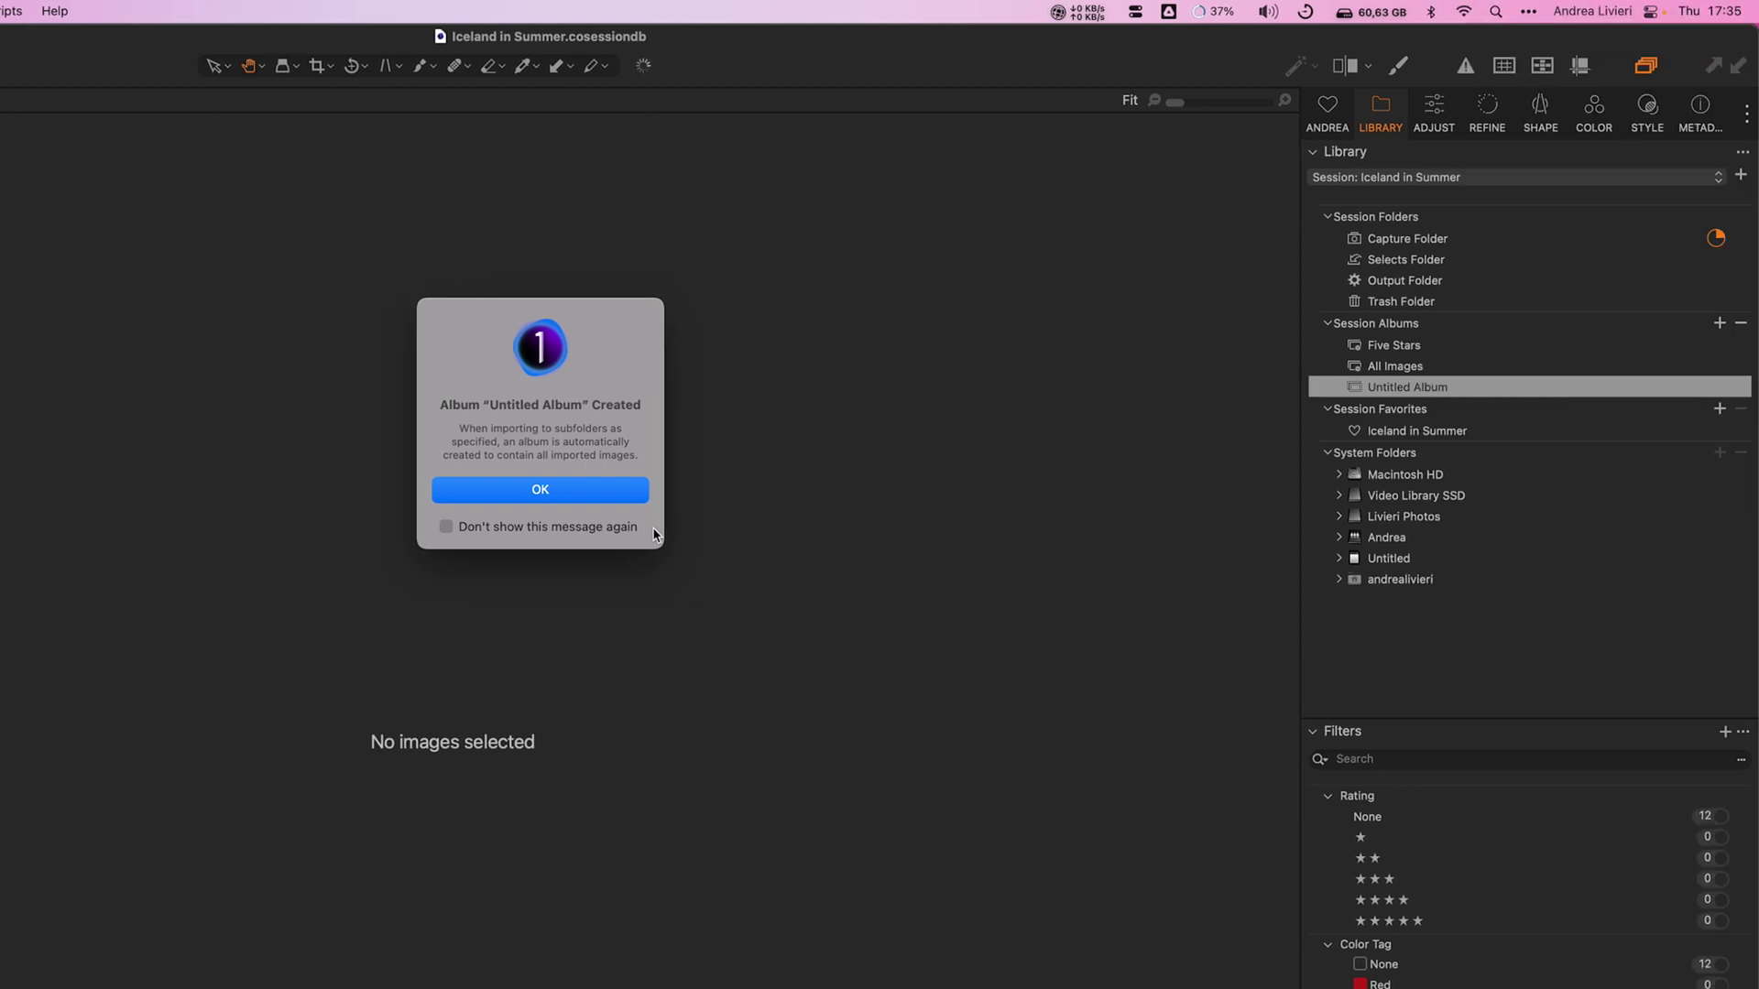
# Step: Dismiss the Album Created notice and move the Activities window aside
pyautogui.press('Return')
pyautogui.moveTo(1218, 159); pyautogui.dragTo(1103, 167)
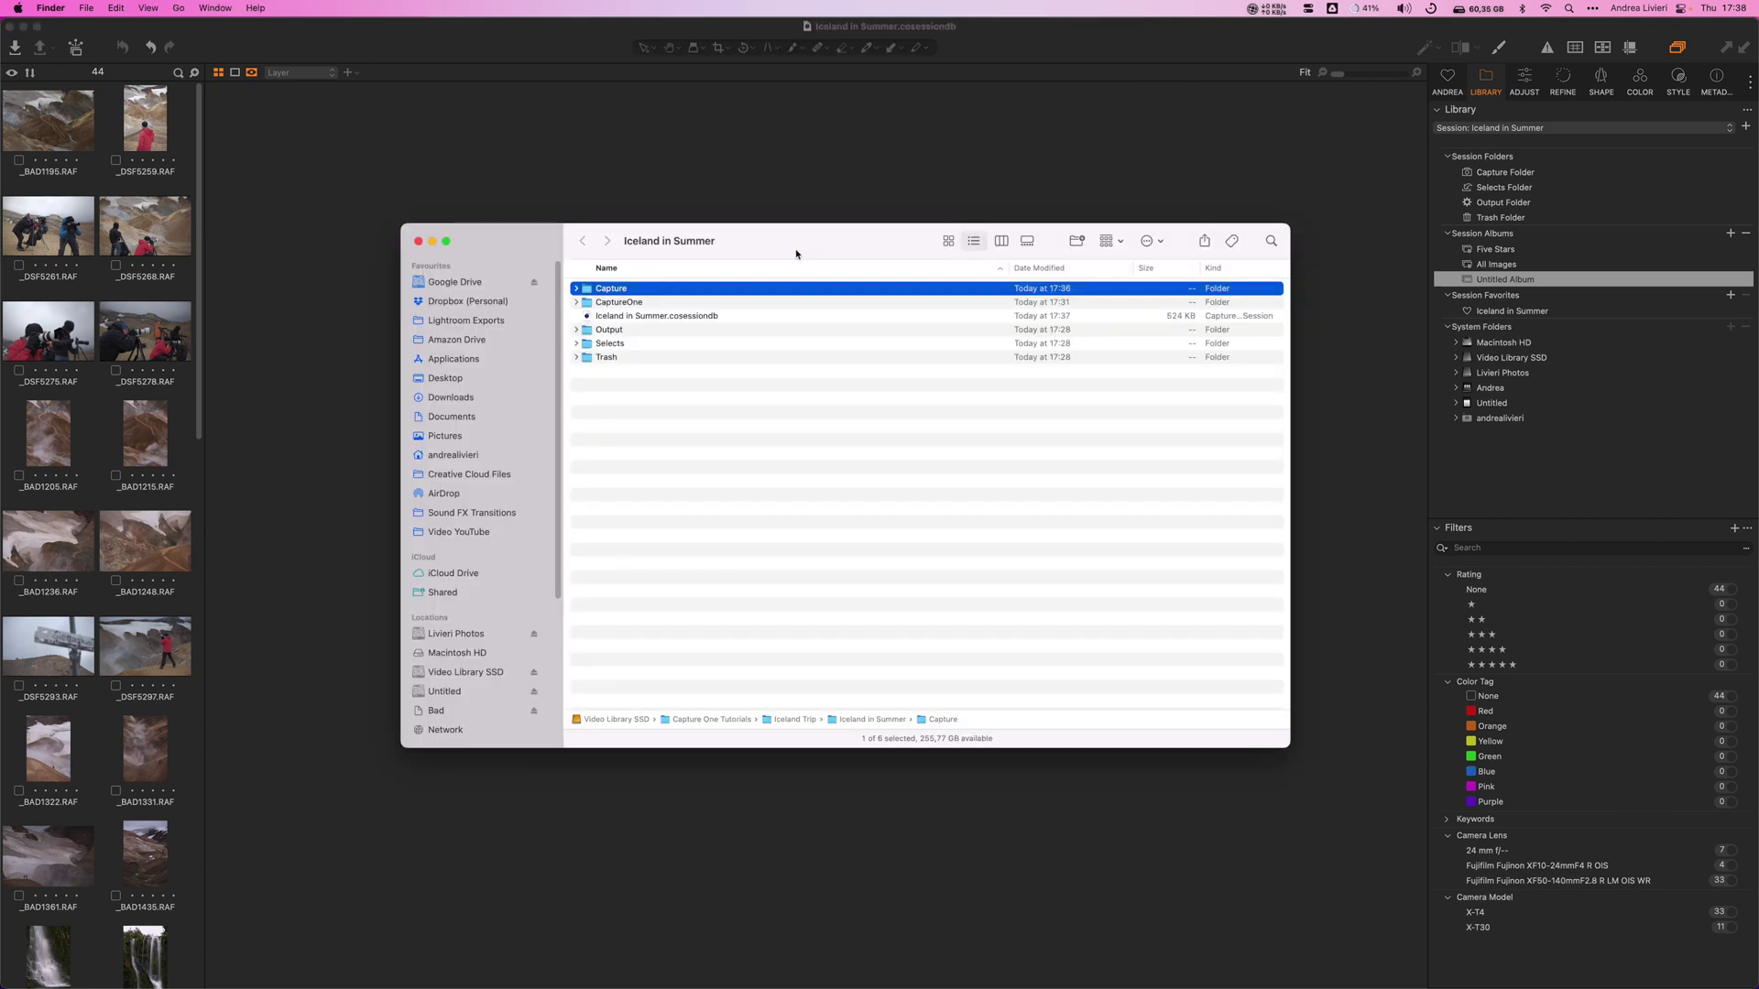
# Step: Expand Capture, 2021-08-22 and its CaptureOne folder in Finder, then return to Capture One
pyautogui.click(575, 288)
pyautogui.click(586, 302)
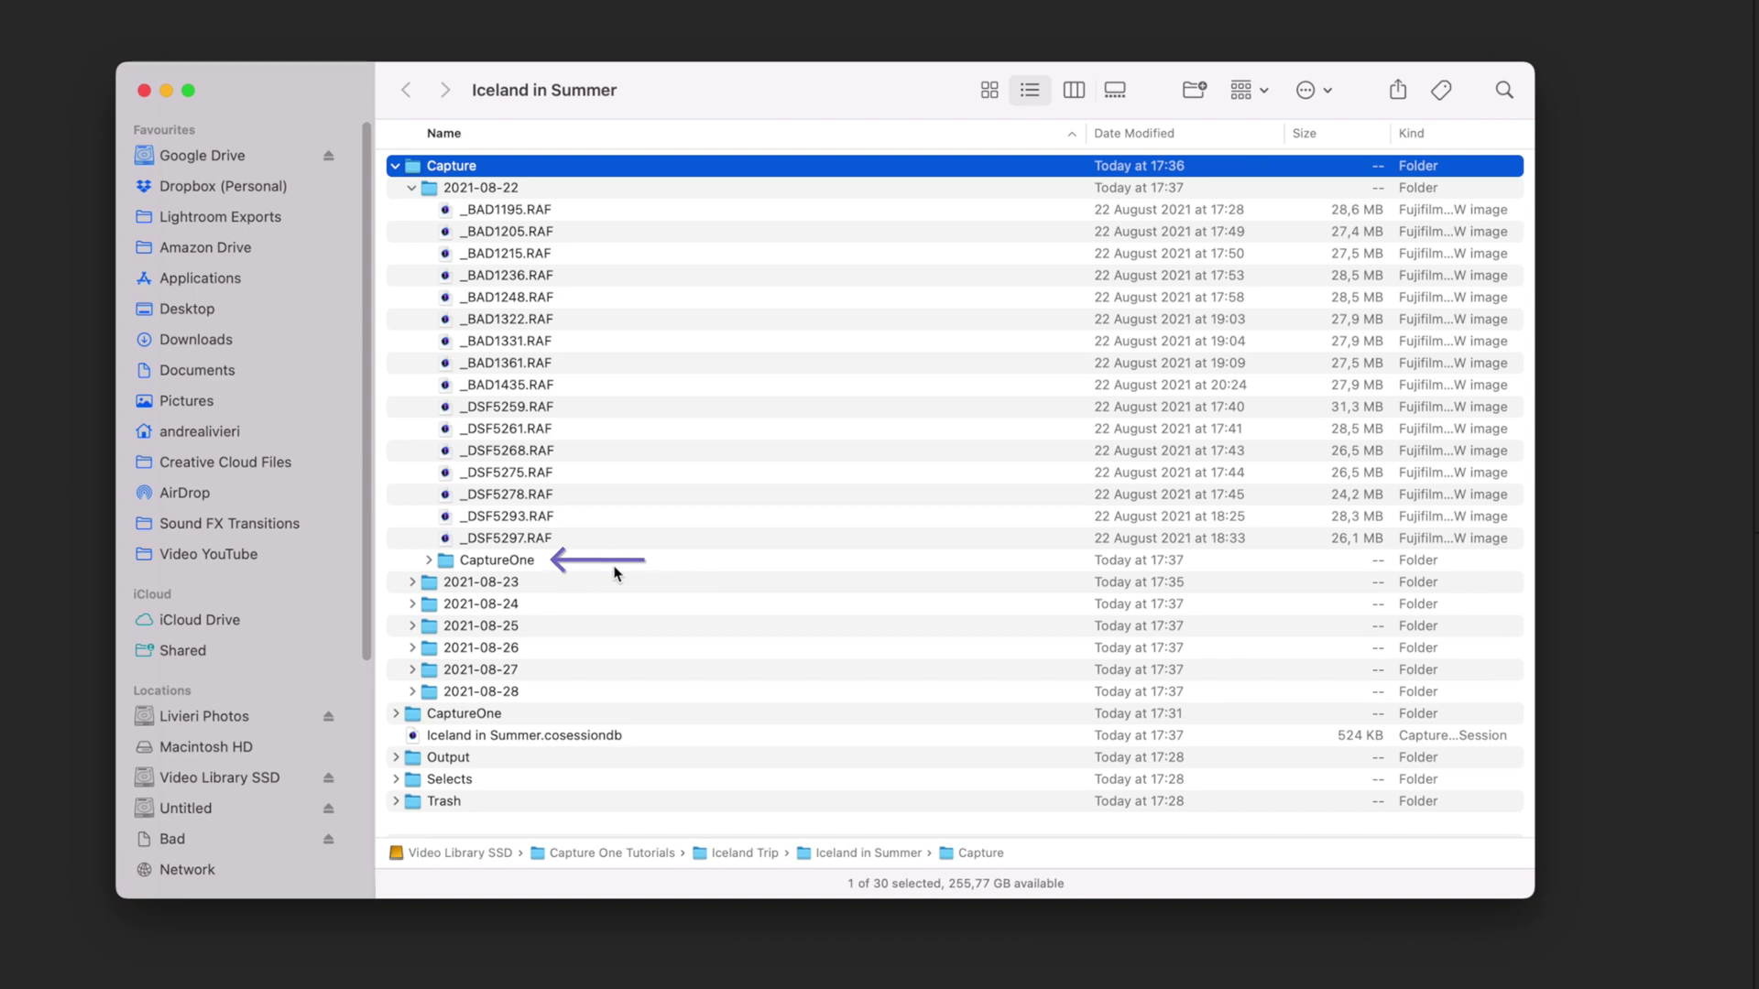
pyautogui.click(429, 562)
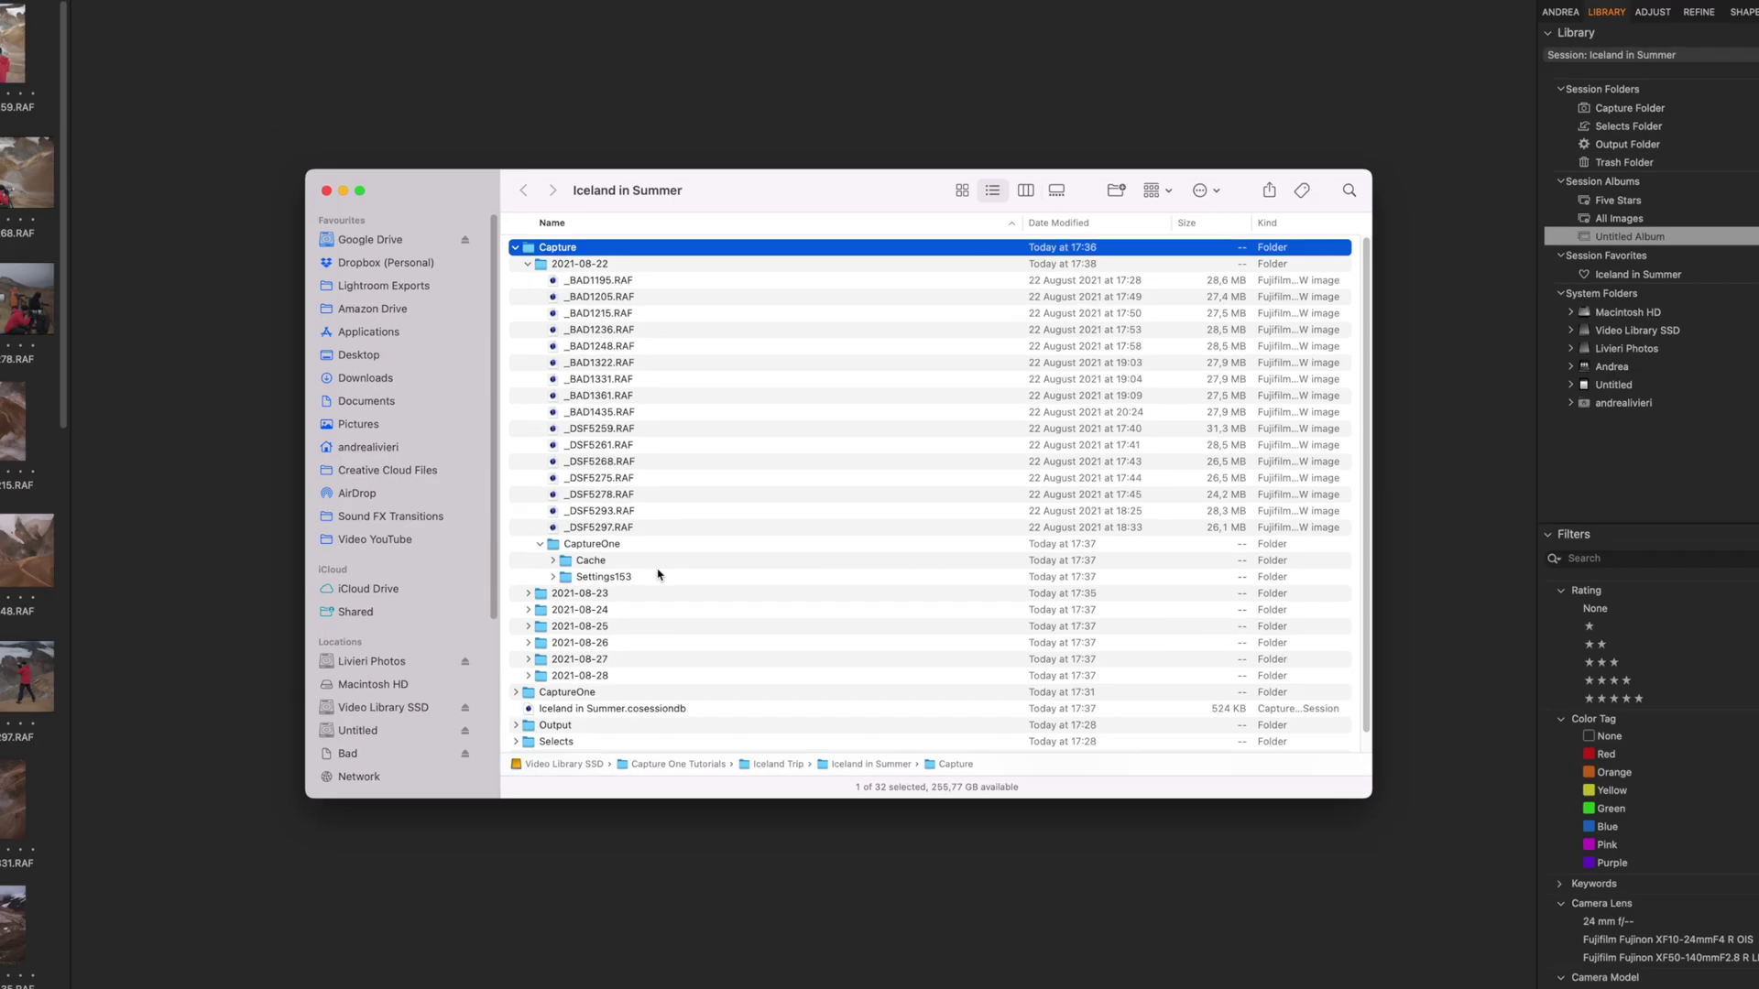
pyautogui.press('super+Tab')
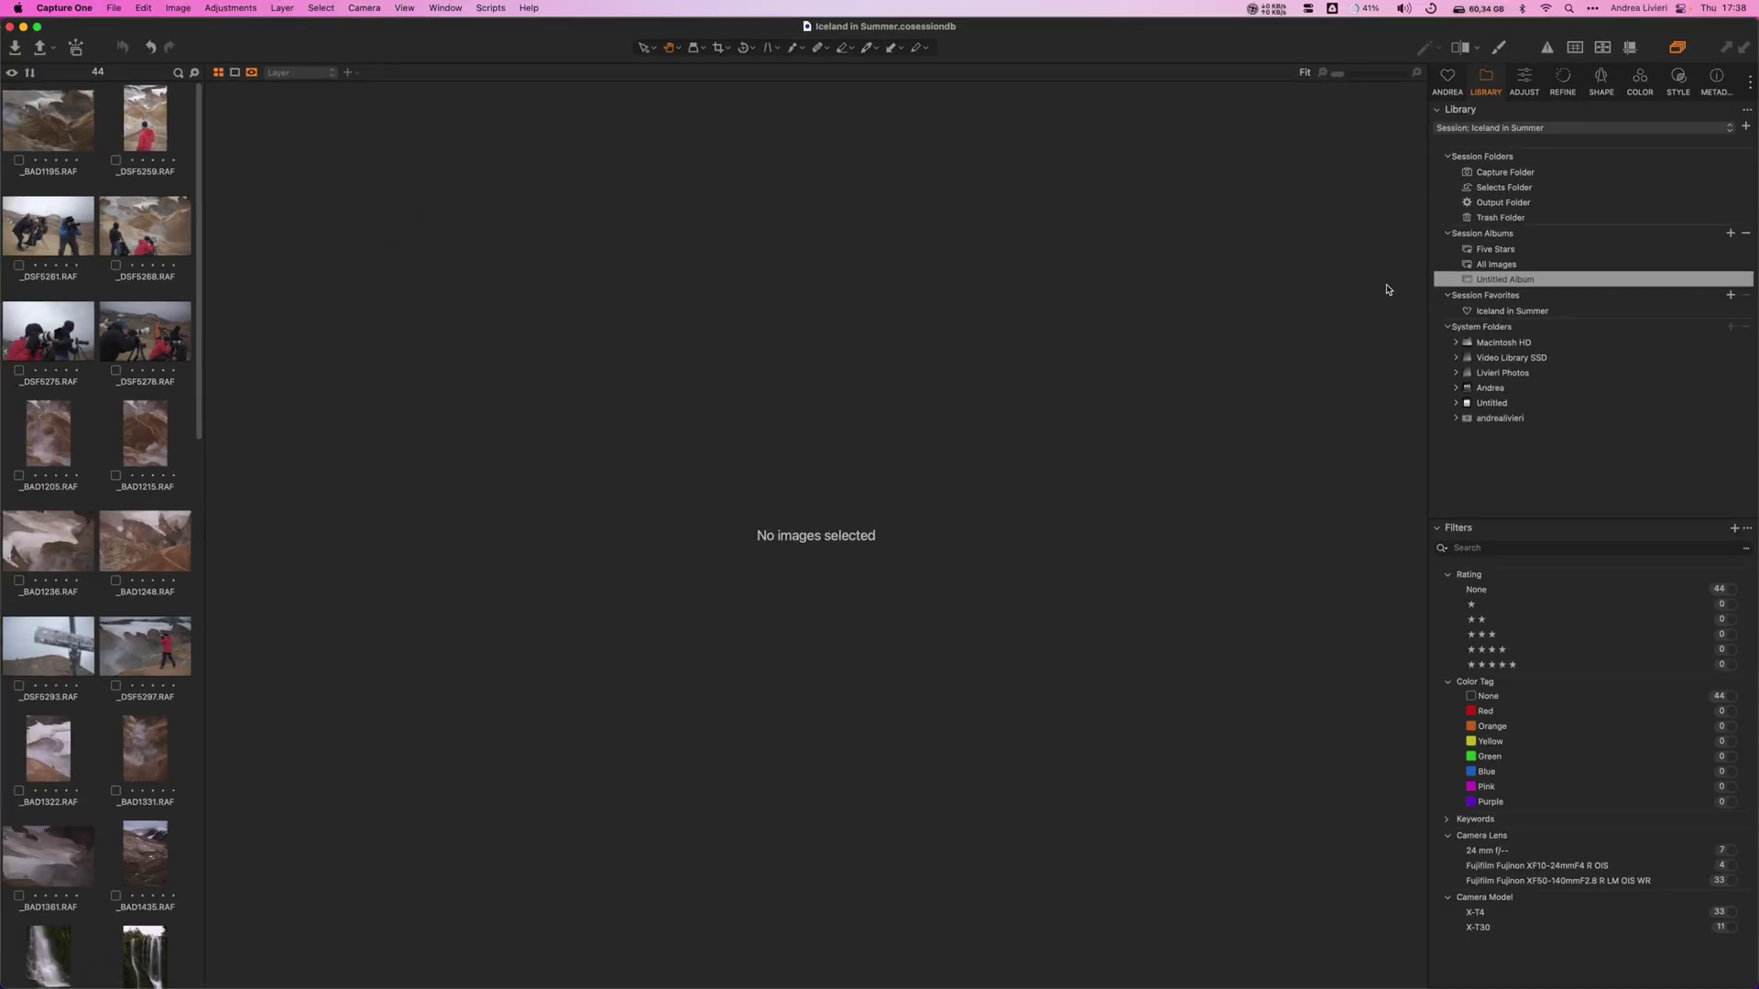
# Step: Rename the 44-image Untitled Album in Session Albums to 'Iceland Trip'
pyautogui.click(1528, 173)
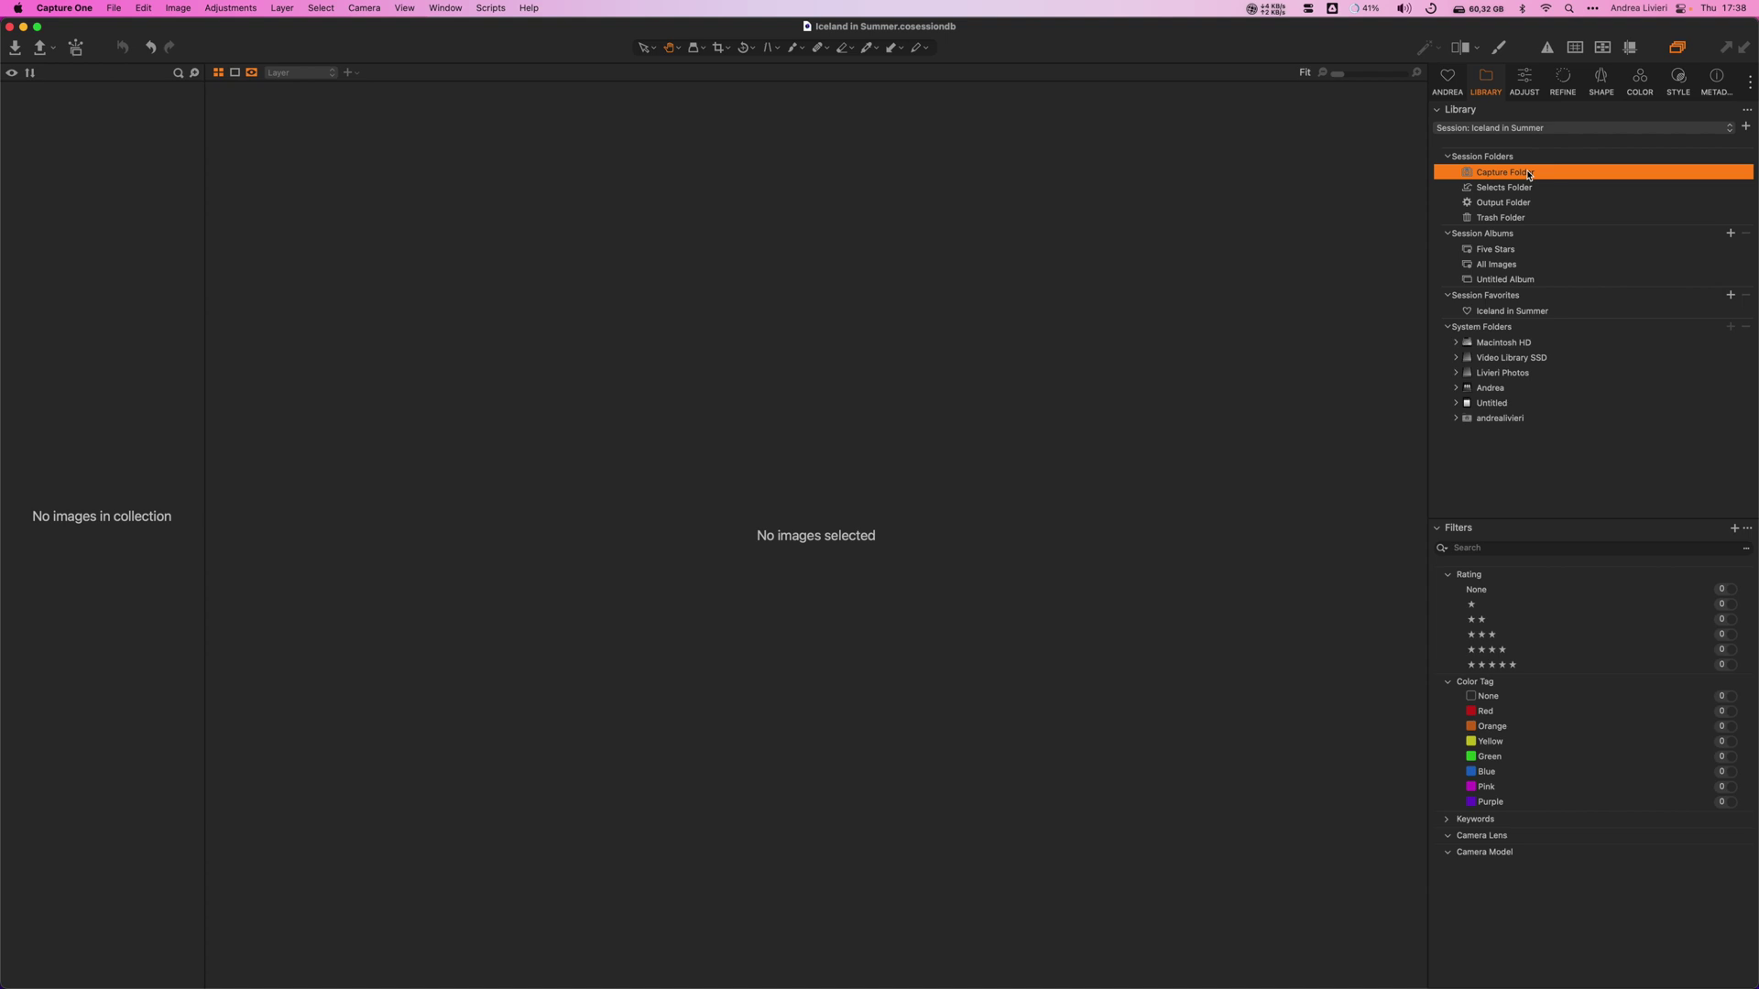
pyautogui.click(1527, 280)
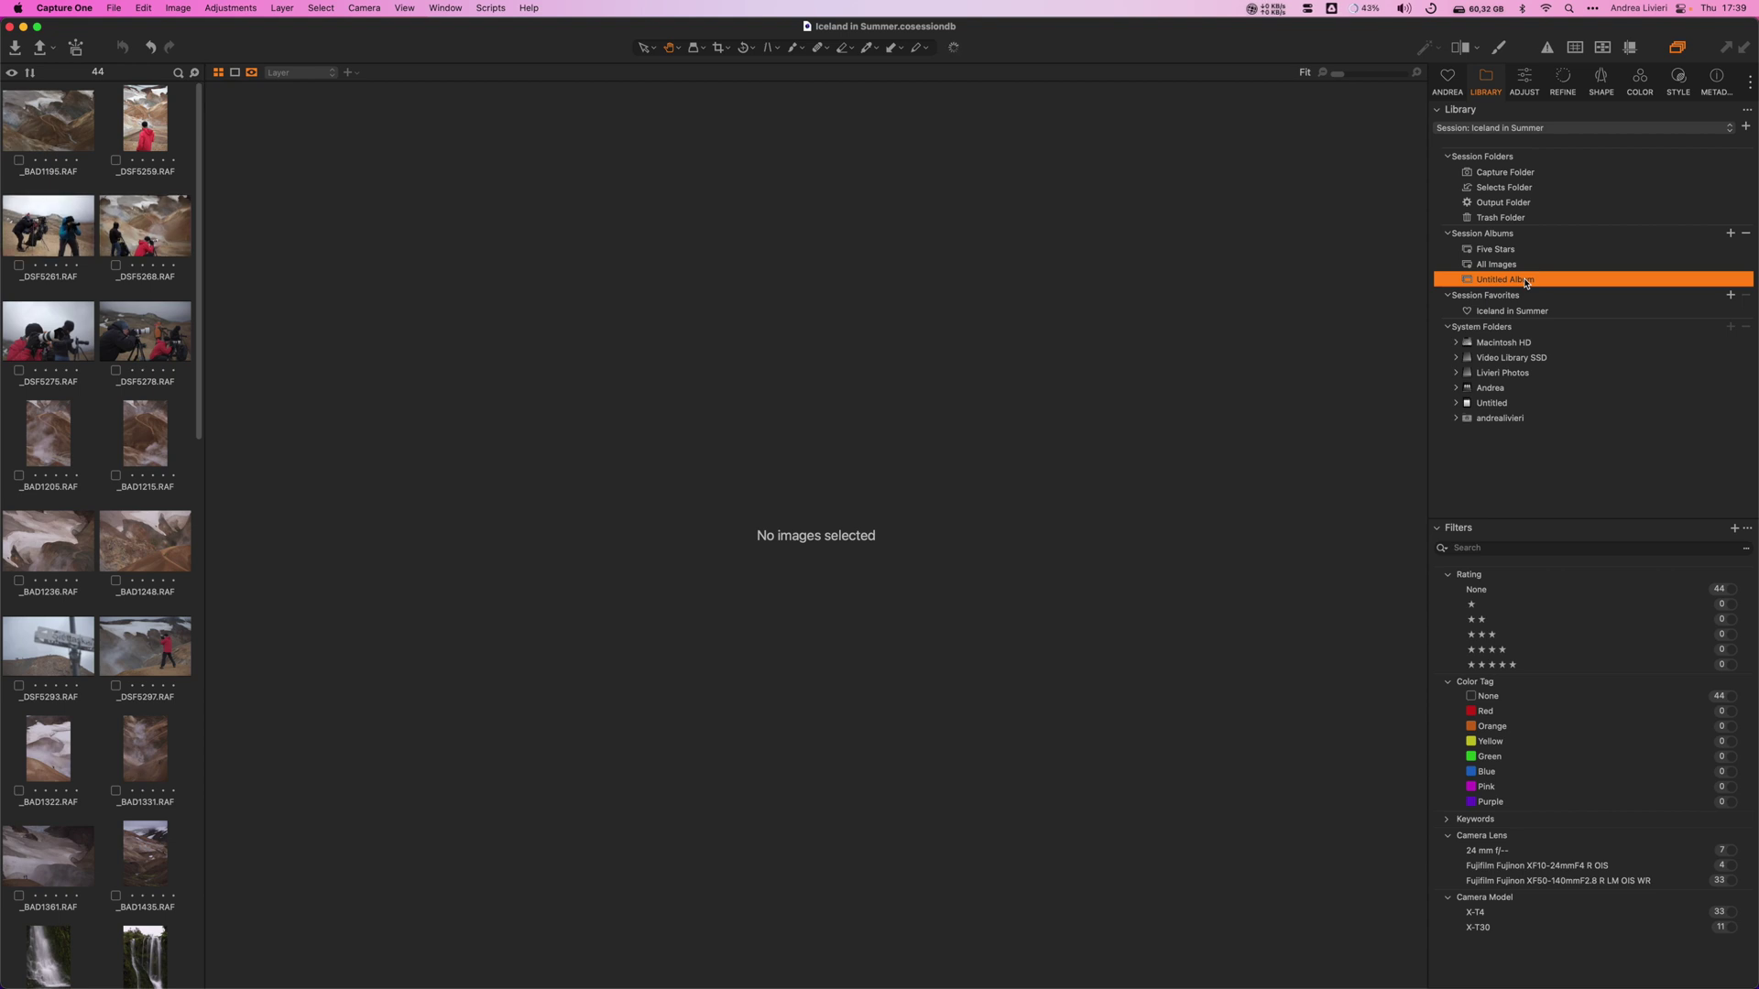
pyautogui.rightClick(1525, 283)
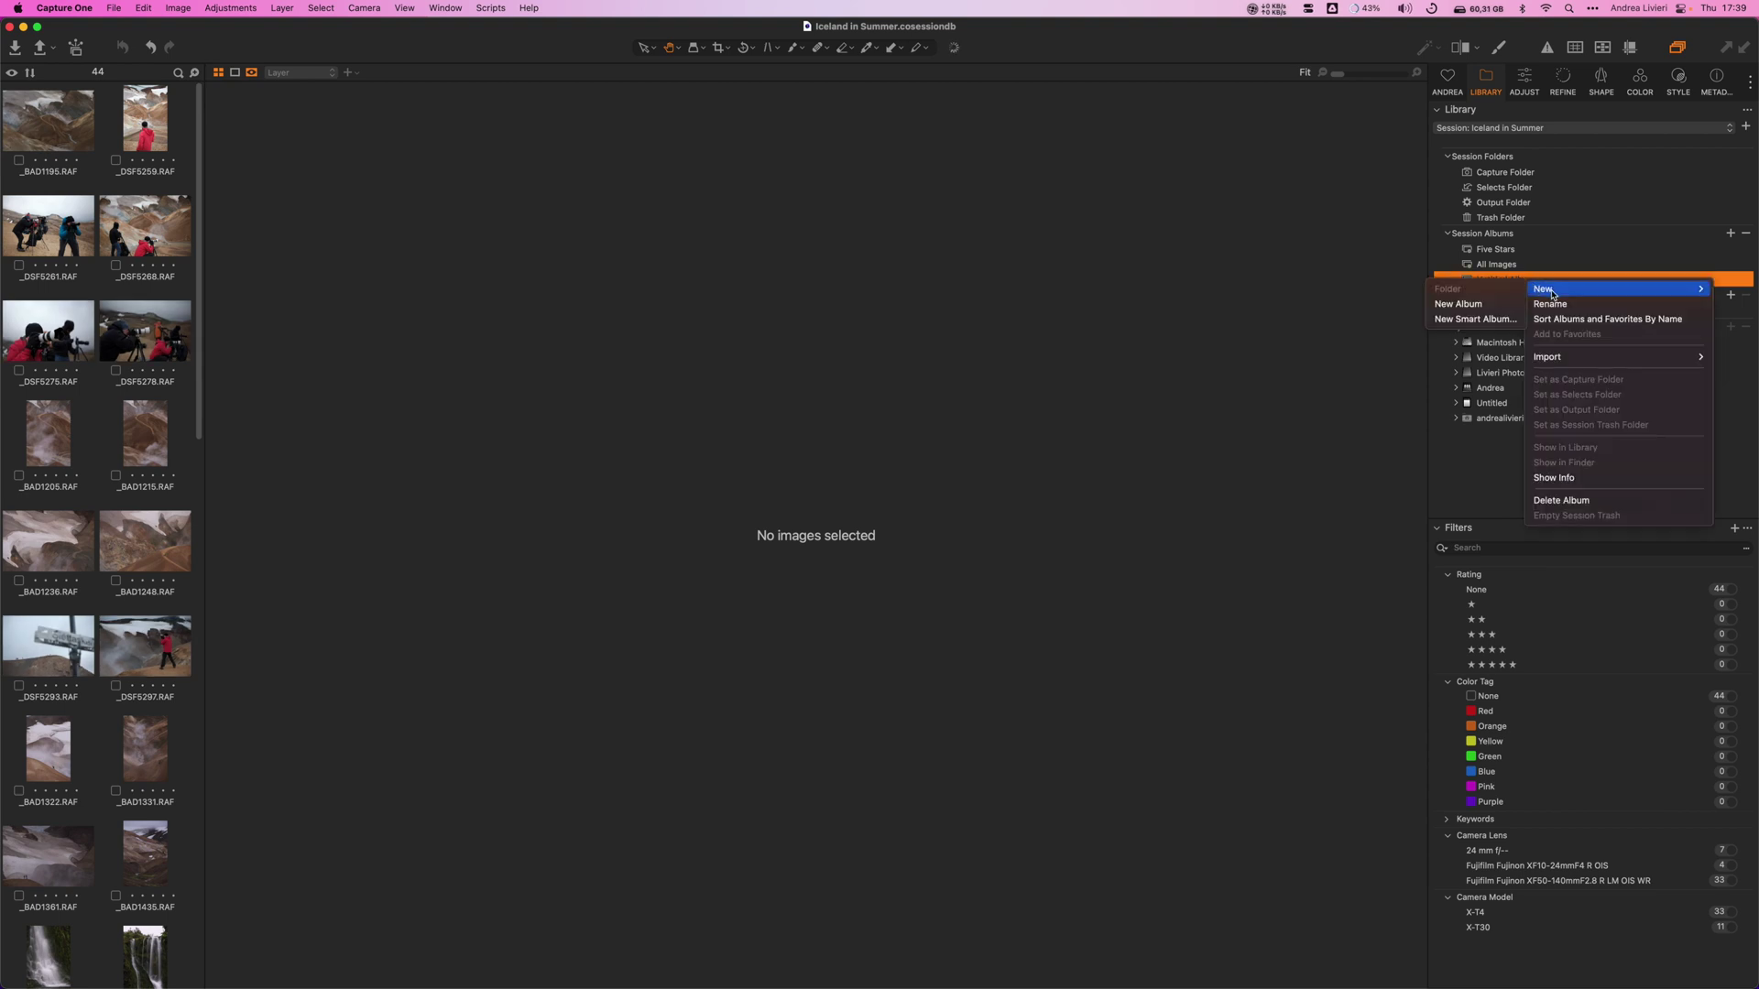
pyautogui.click(1549, 303)
pyautogui.write('Iceland ')
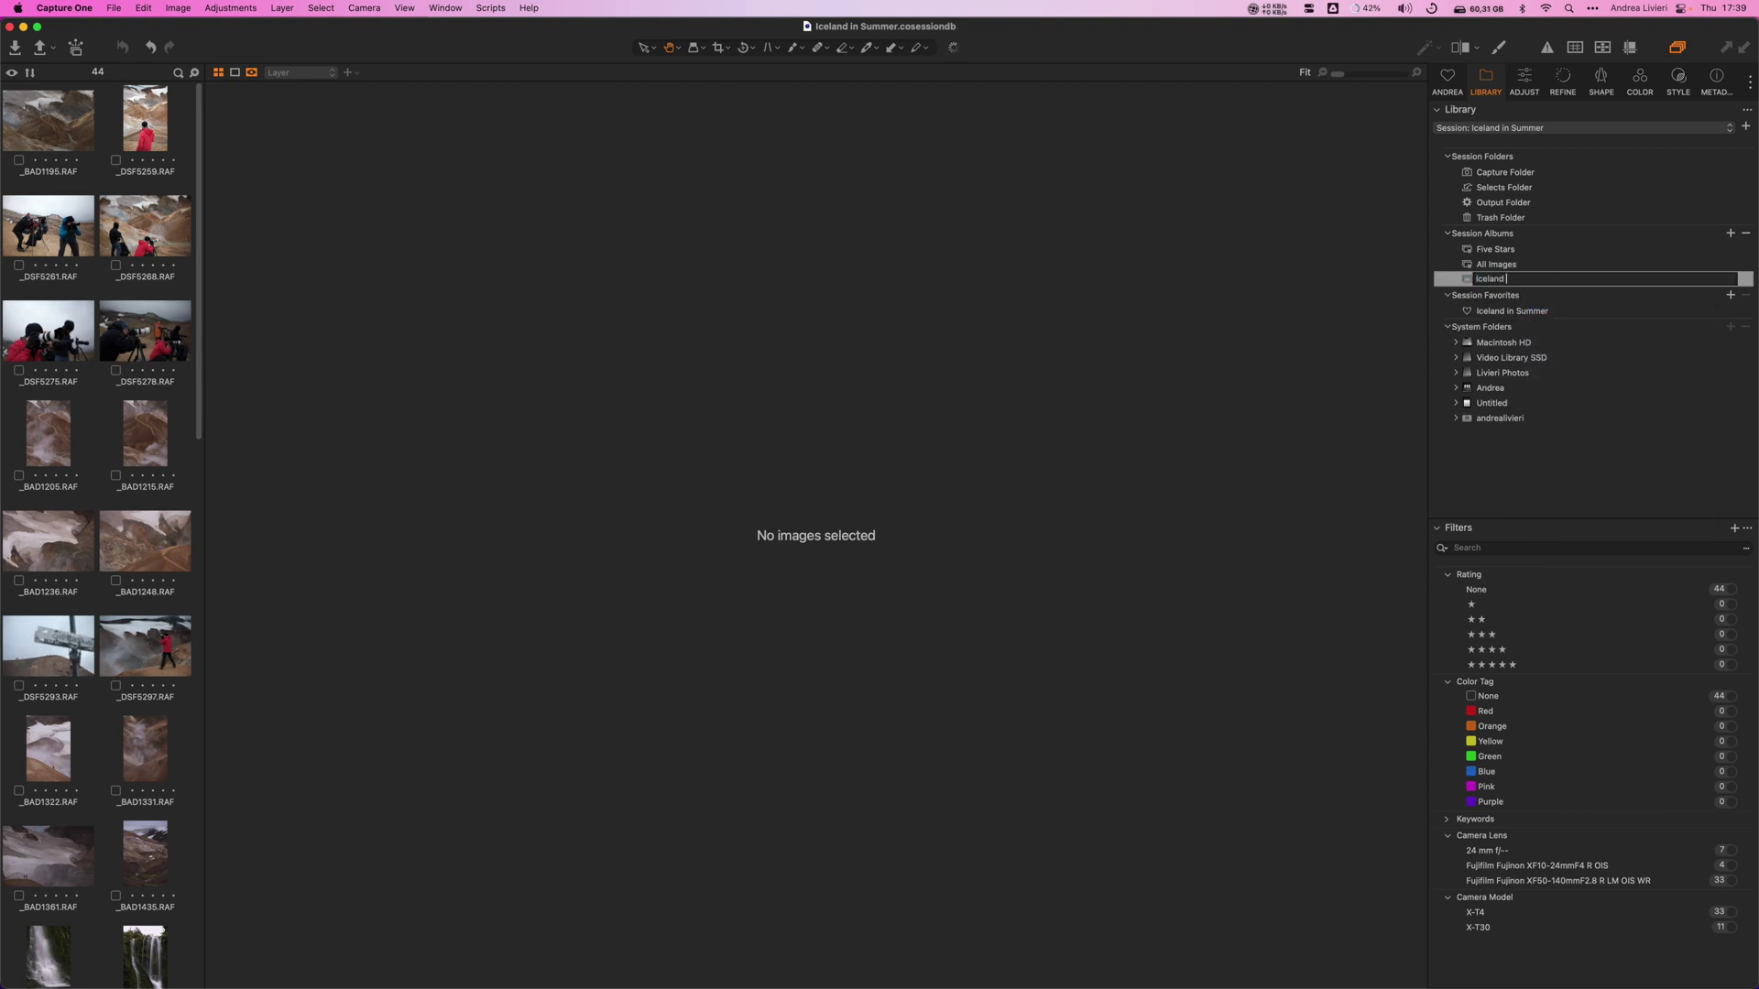
pyautogui.write('Trip')
pyautogui.press('Return')
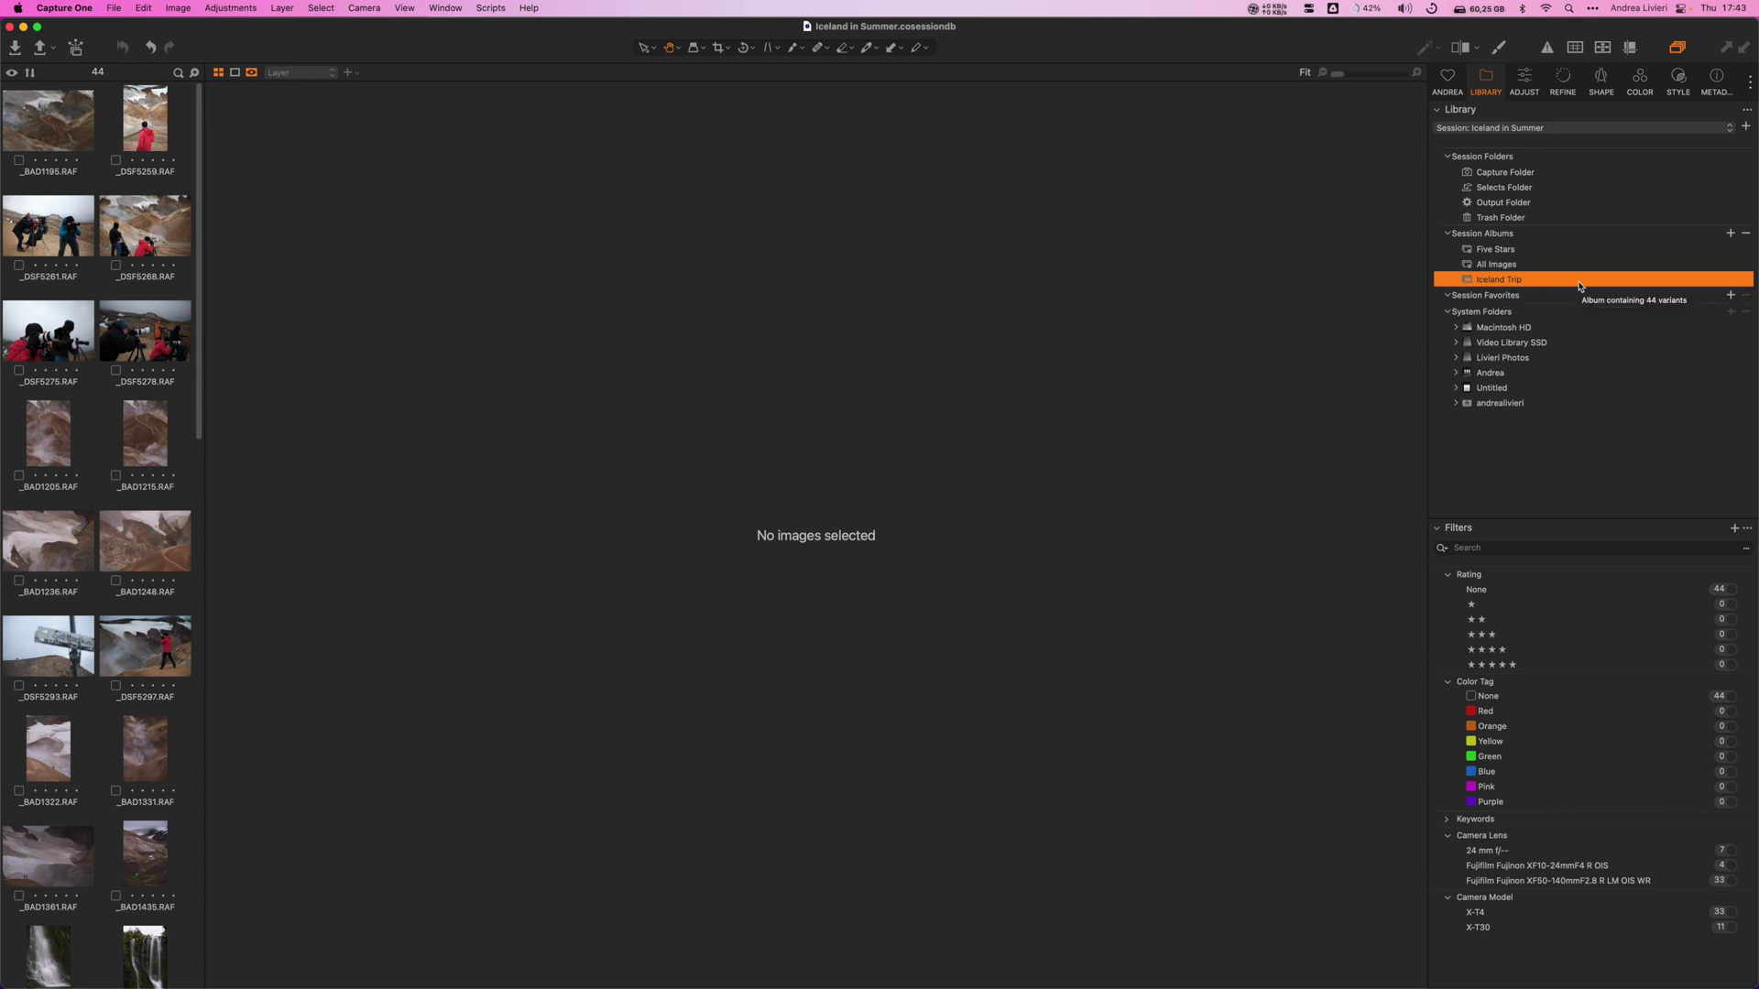
pyautogui.click(1553, 176)
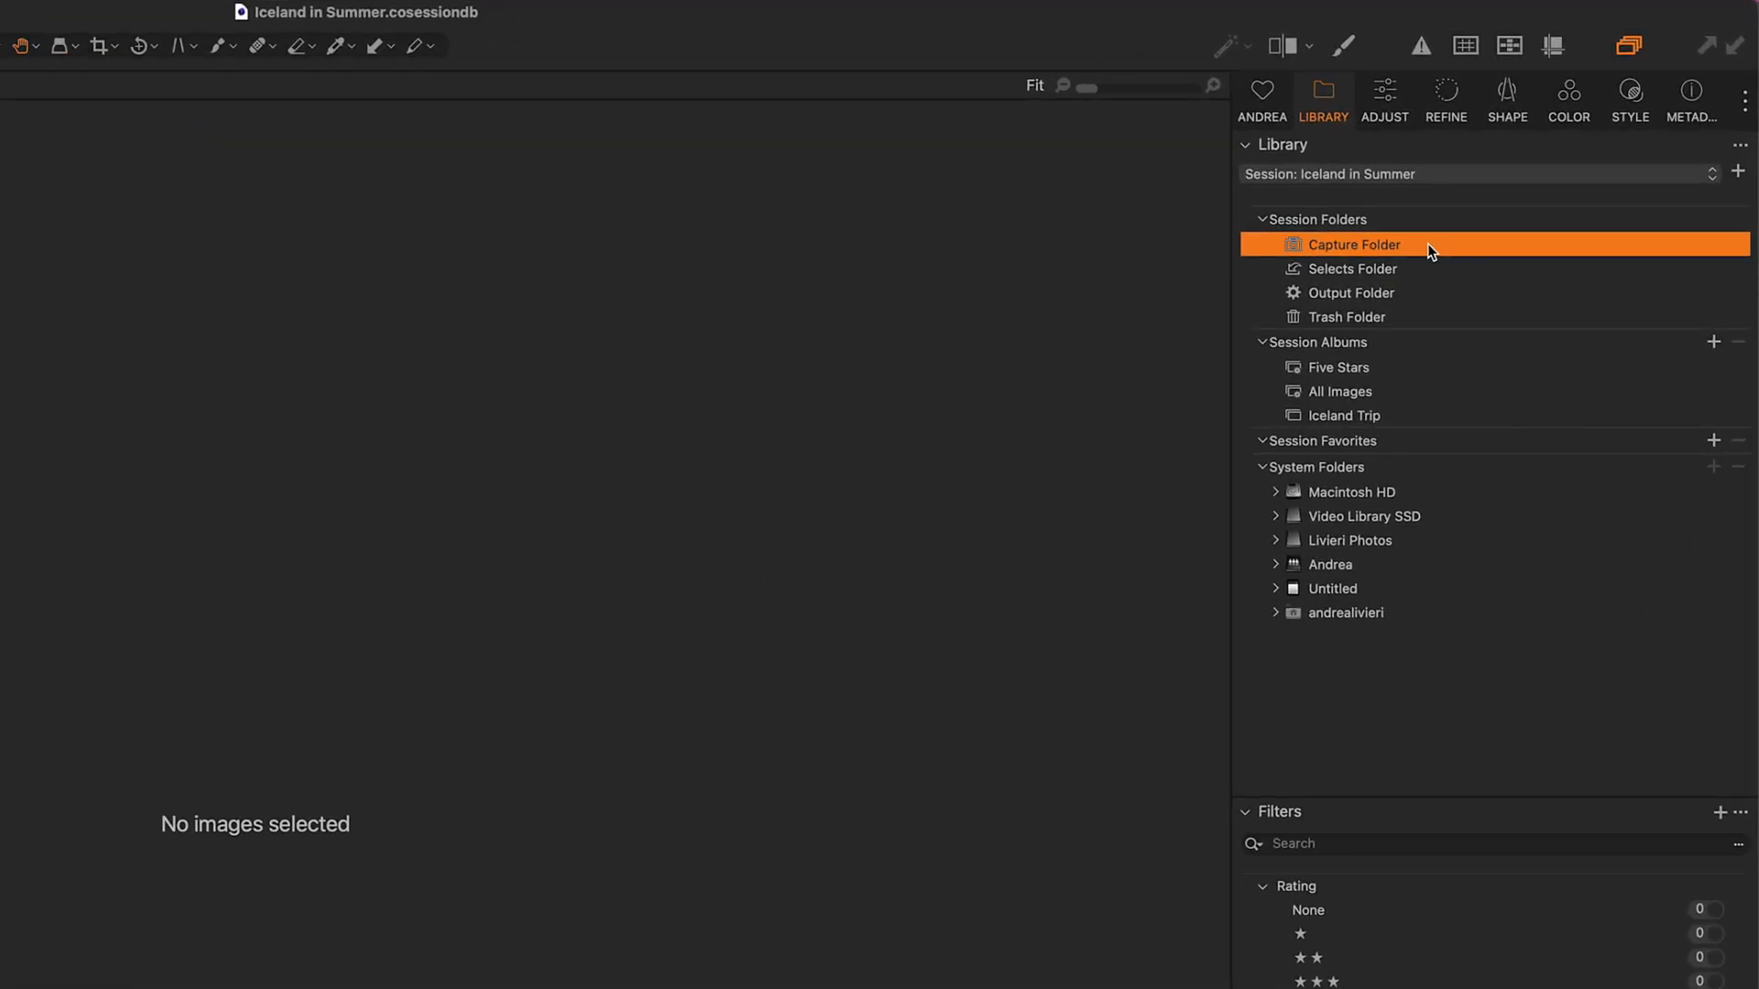
pyautogui.rightClick(1431, 251)
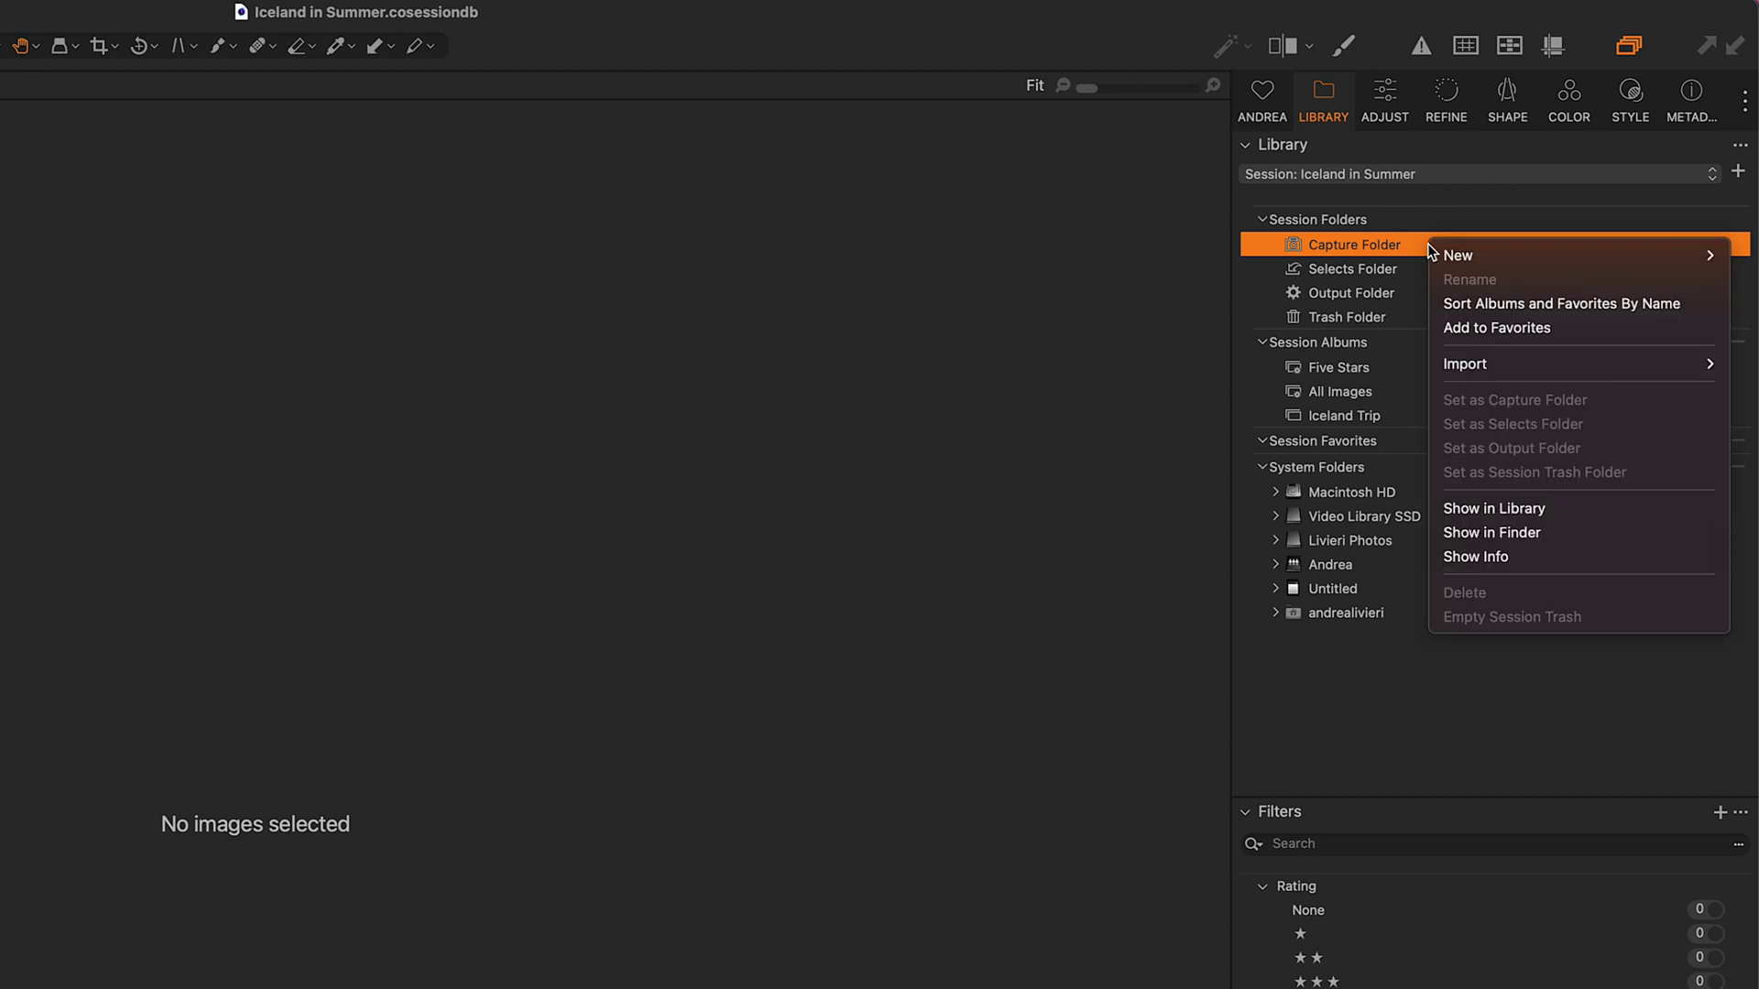
# Step: Add the dated capture folders, including 2021-08-22 and 2021-08-24, to Session Favorites
pyautogui.click(1570, 509)
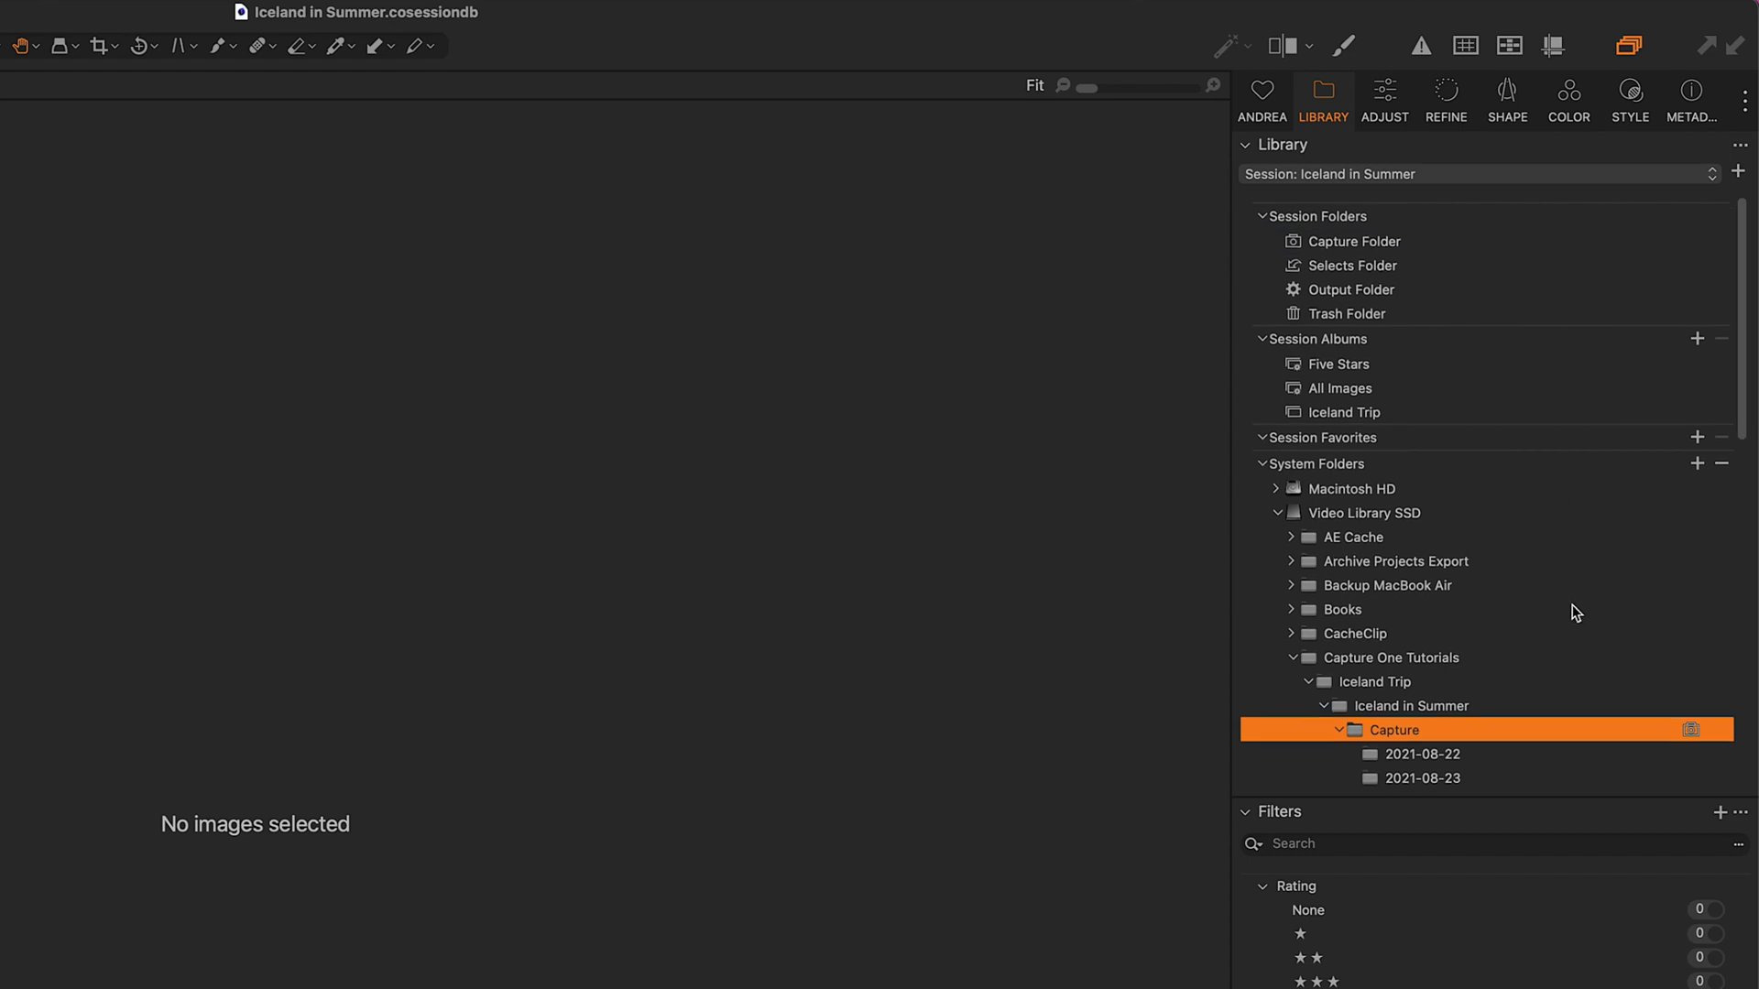
pyautogui.scroll(-5, 1573, 607)
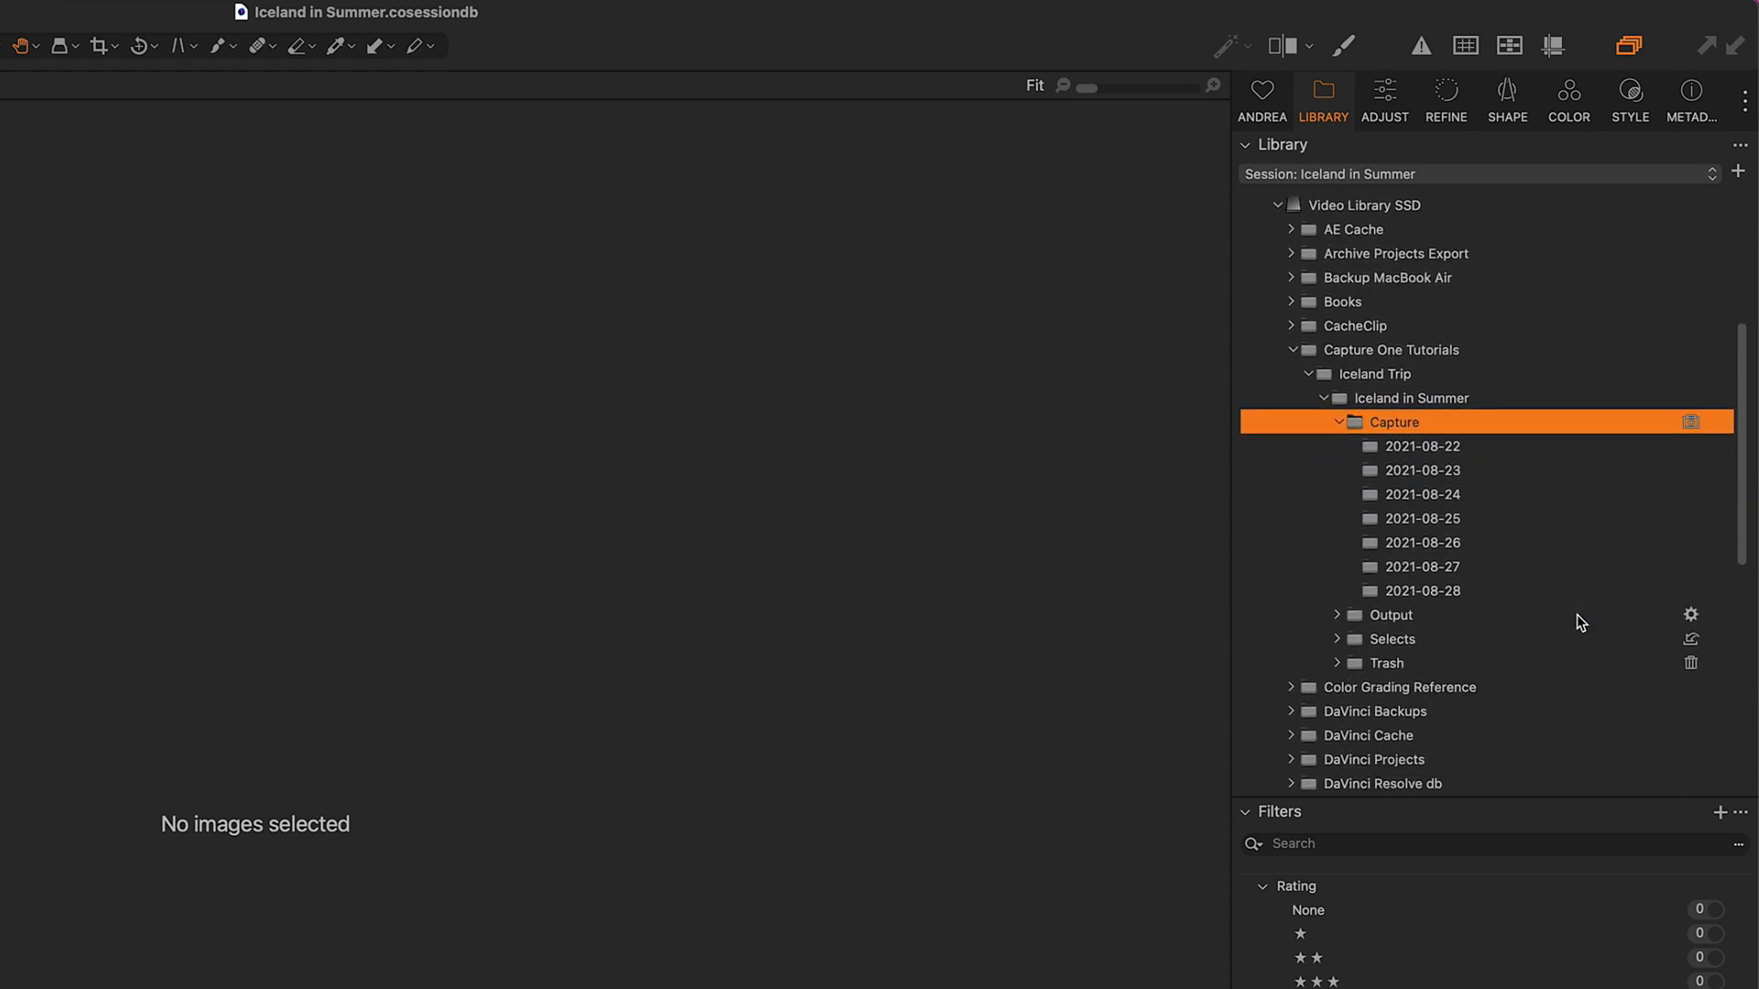
pyautogui.scroll(1, 1581, 623)
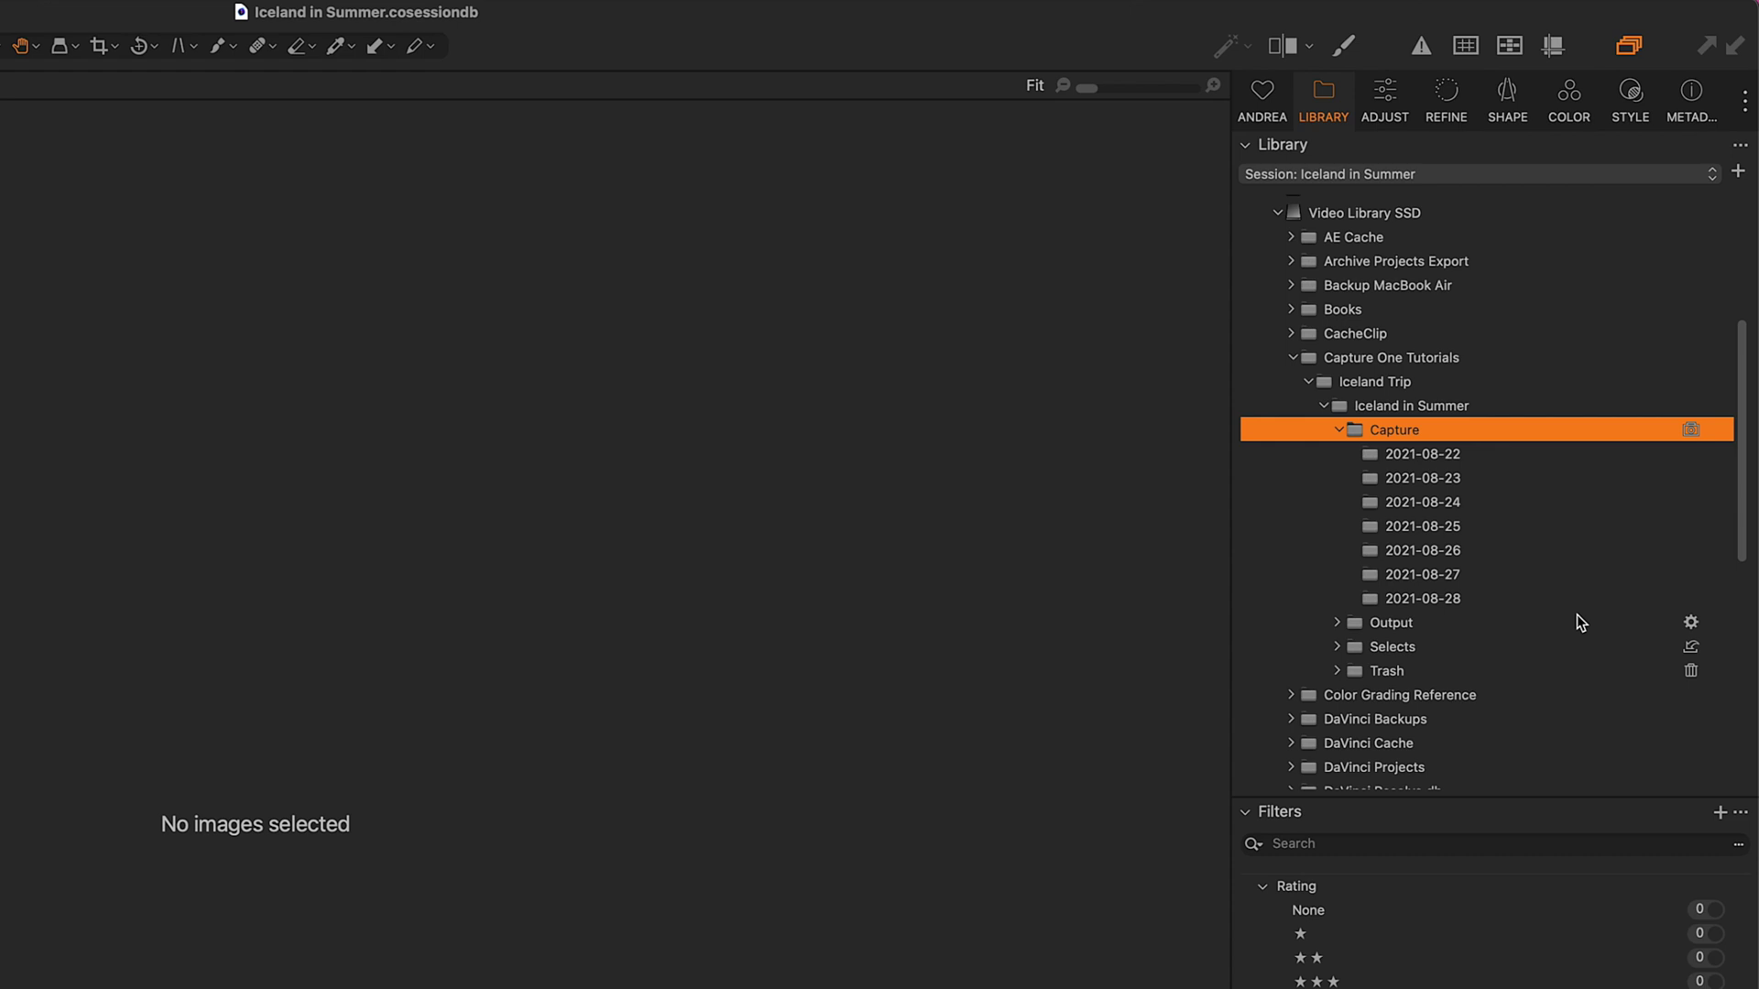
pyautogui.rightClick(1473, 454)
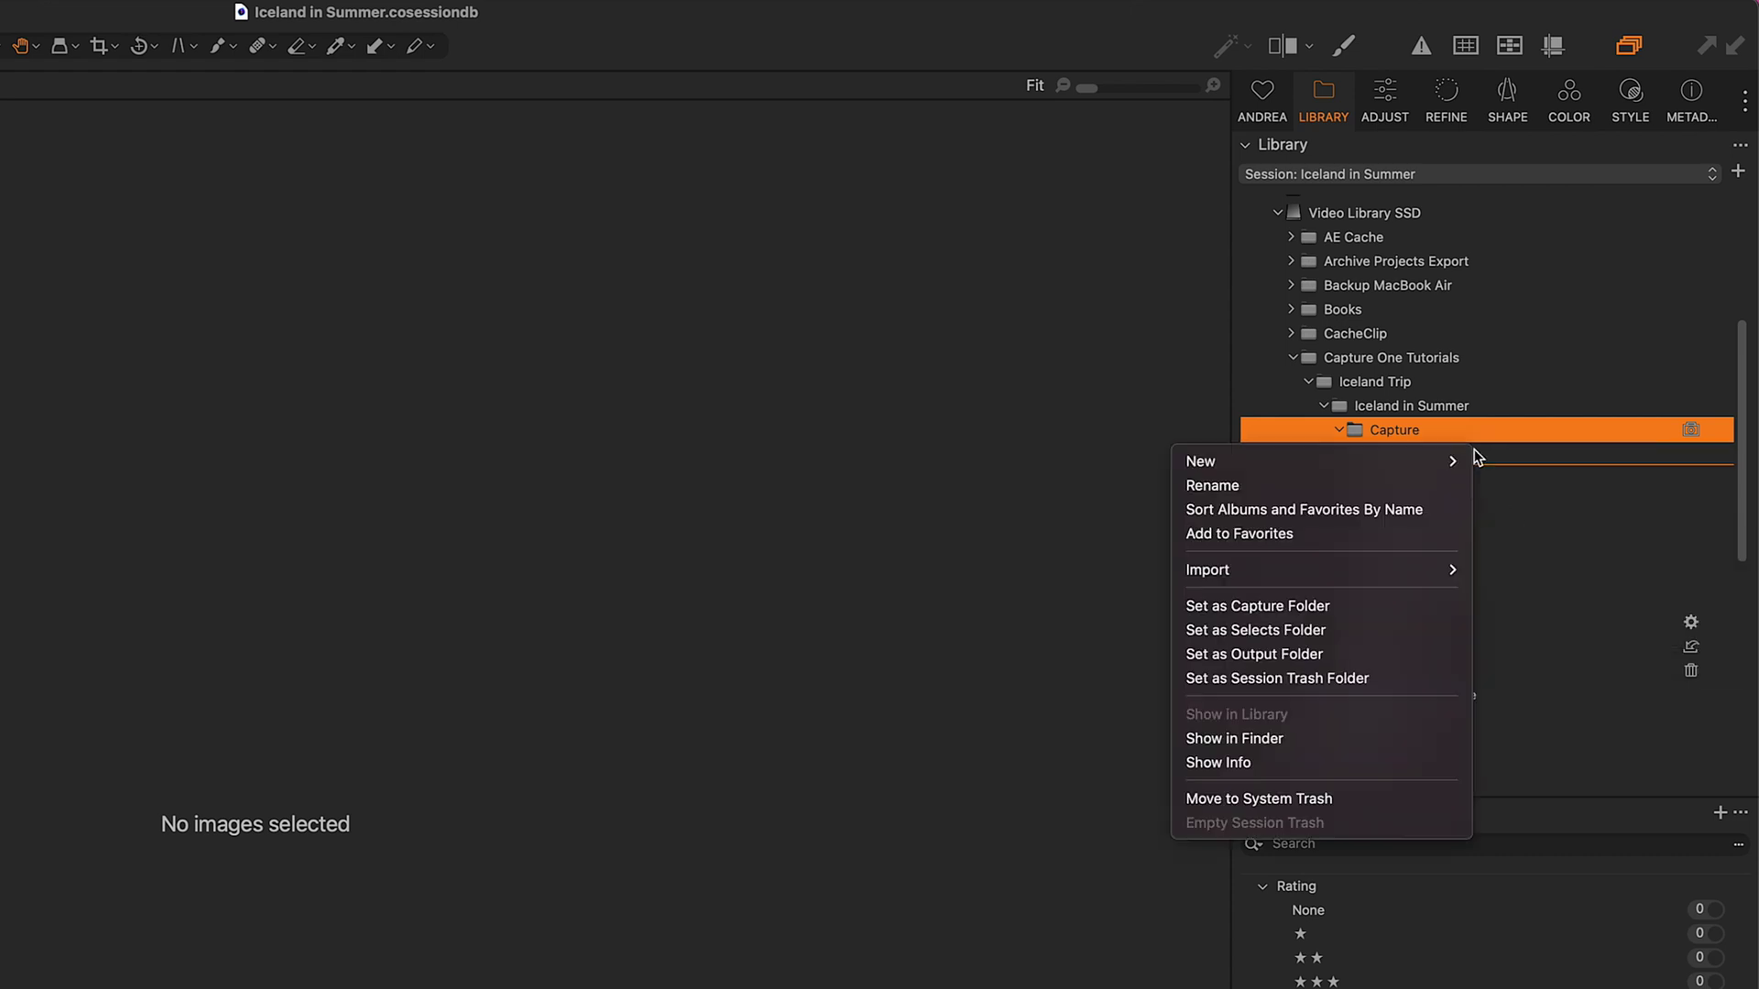
pyautogui.click(1345, 537)
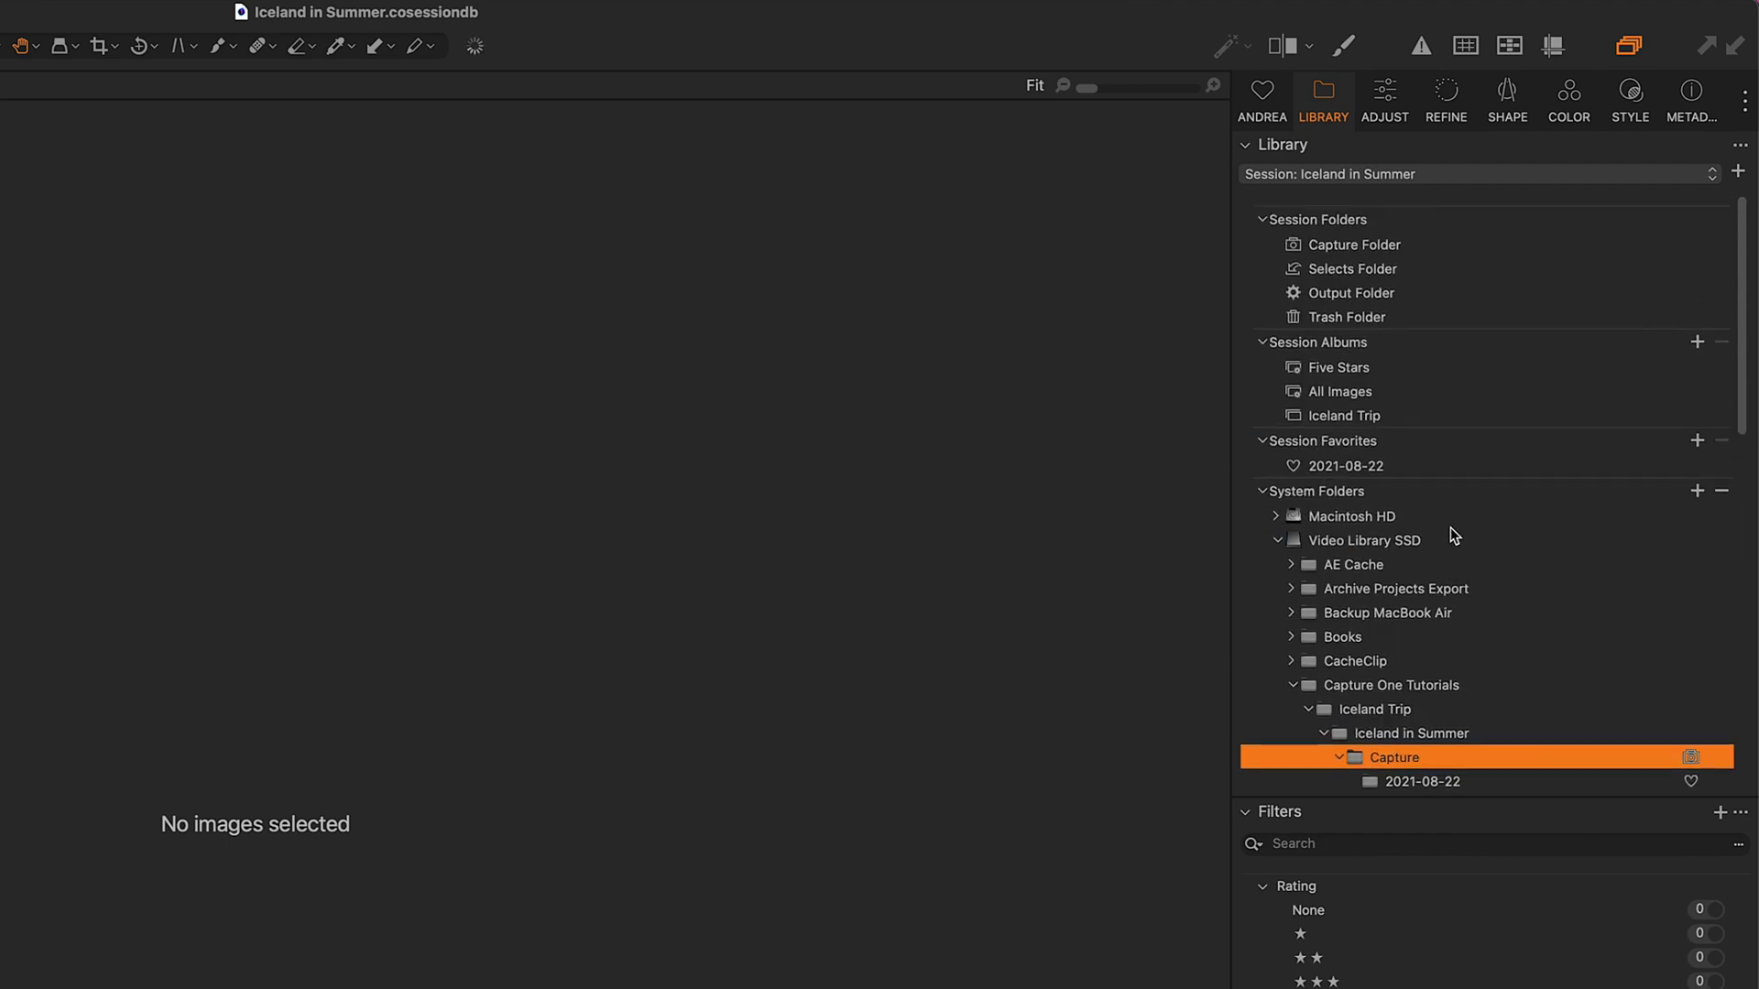
pyautogui.rightClick(1477, 721)
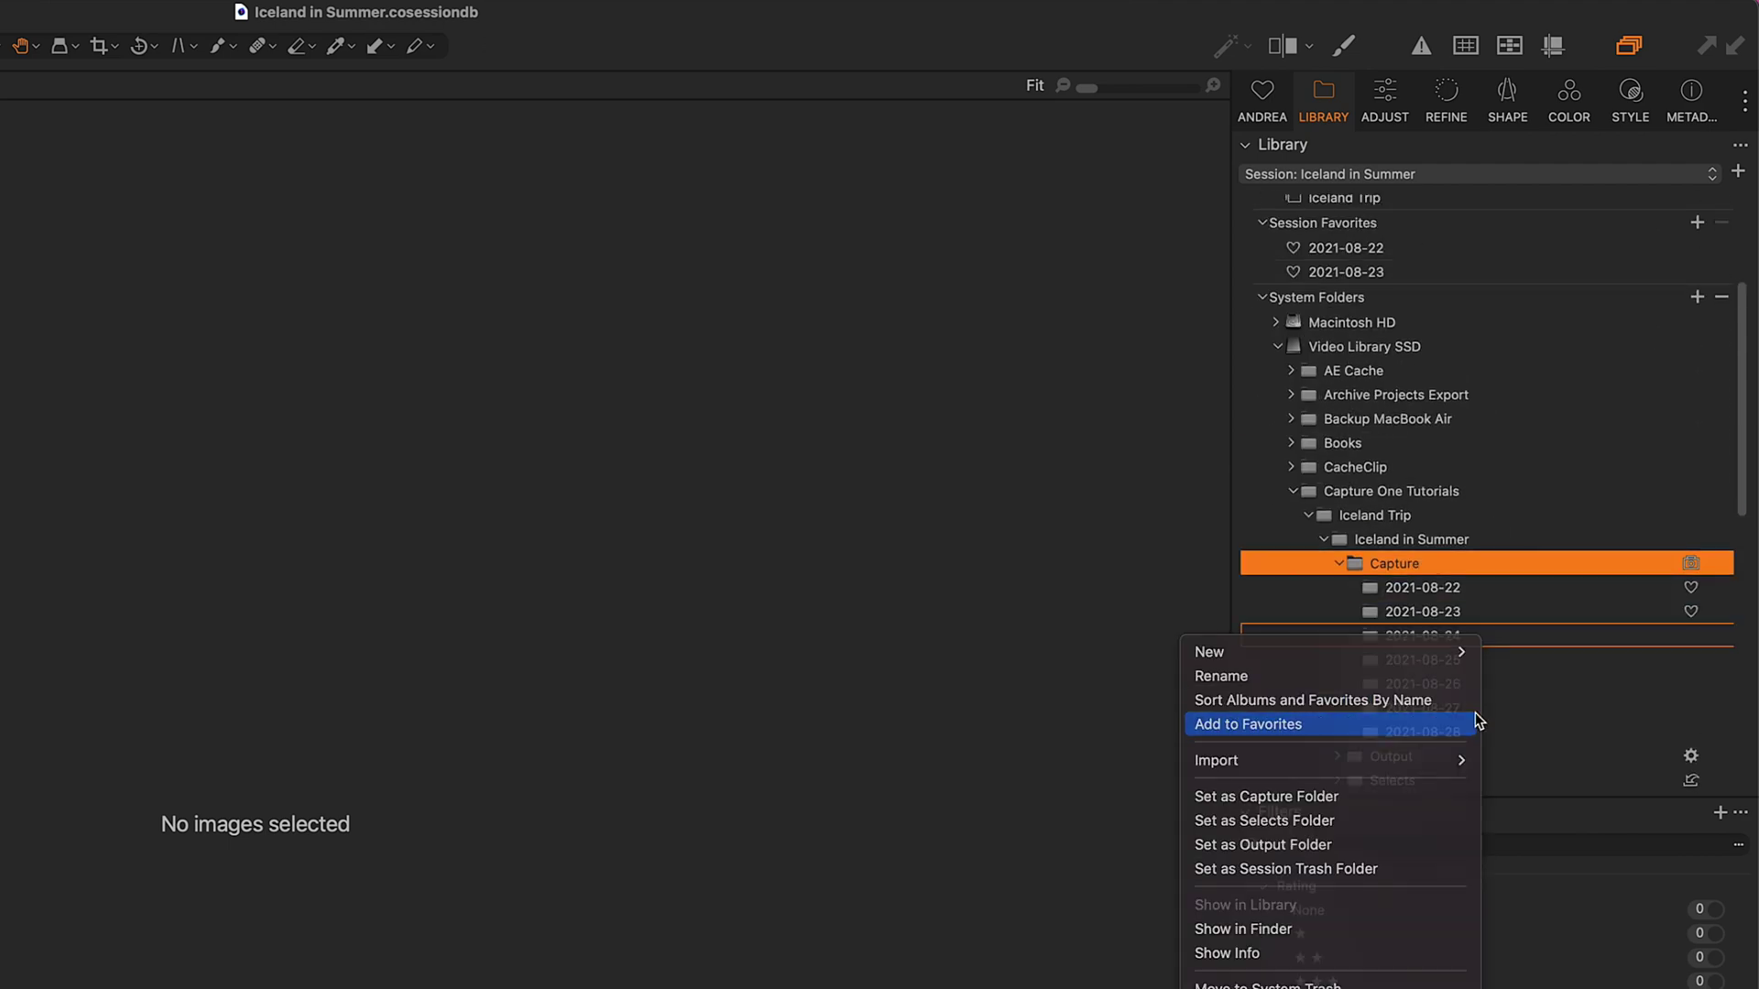
pyautogui.click(1474, 722)
pyautogui.rightClick(1475, 728)
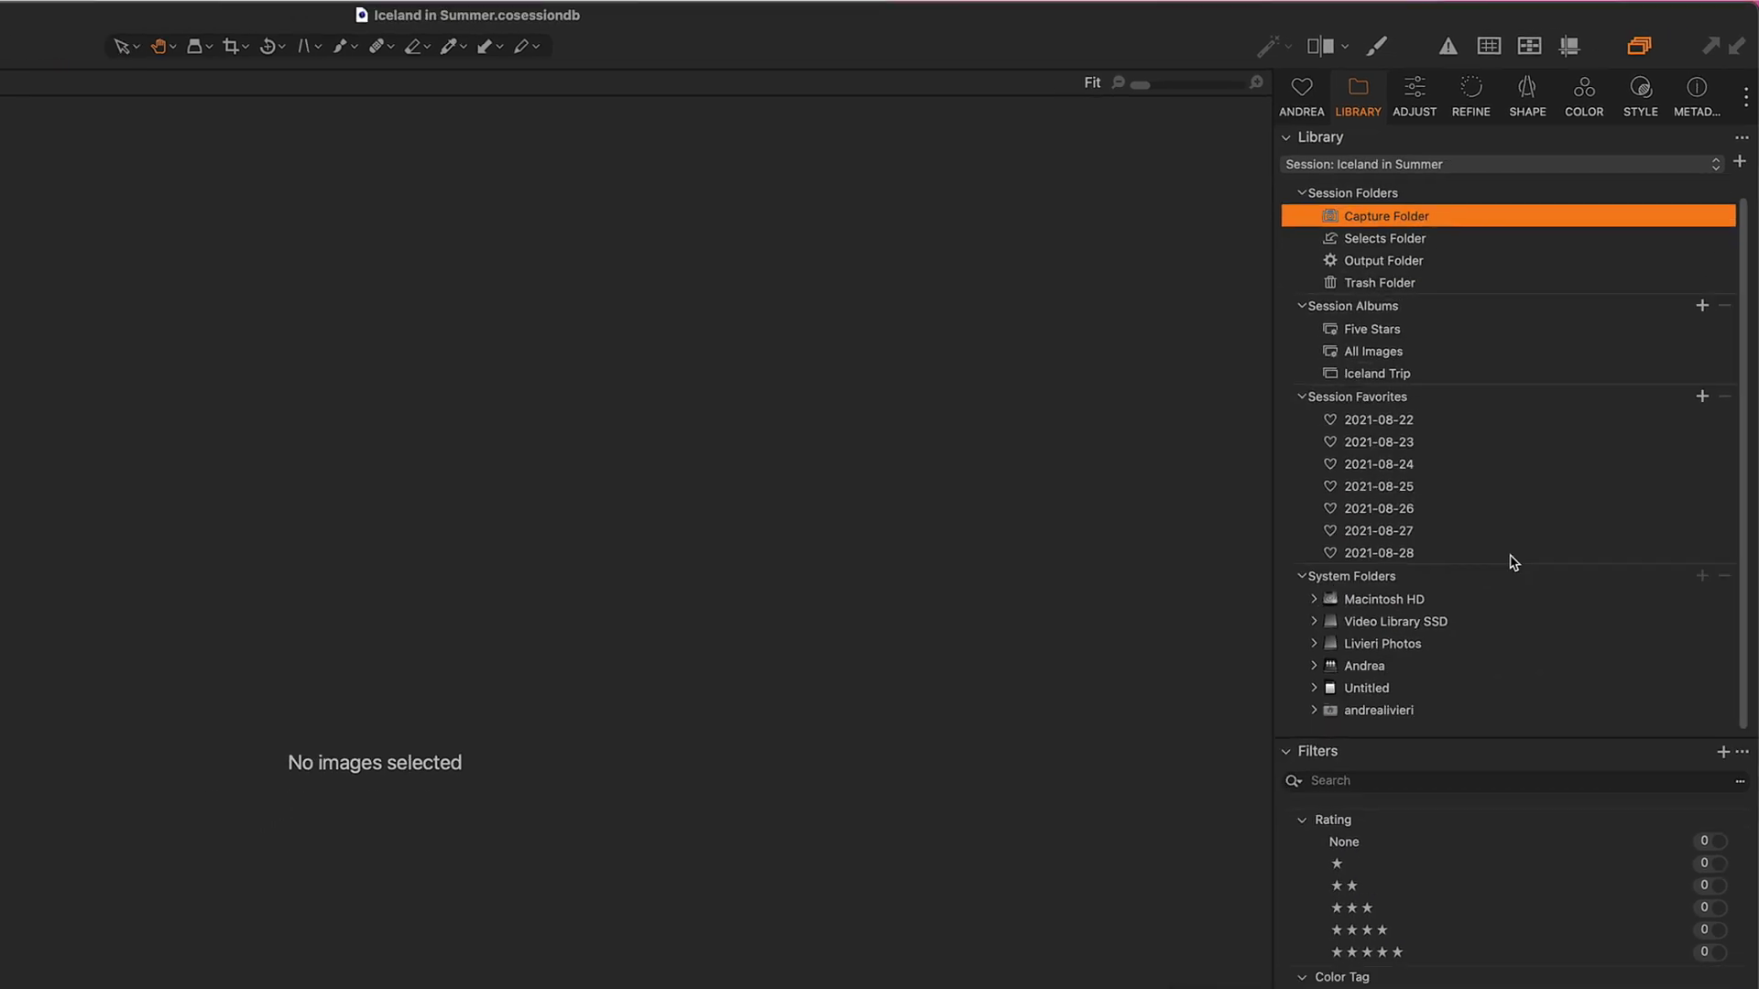
pyautogui.click(1561, 335)
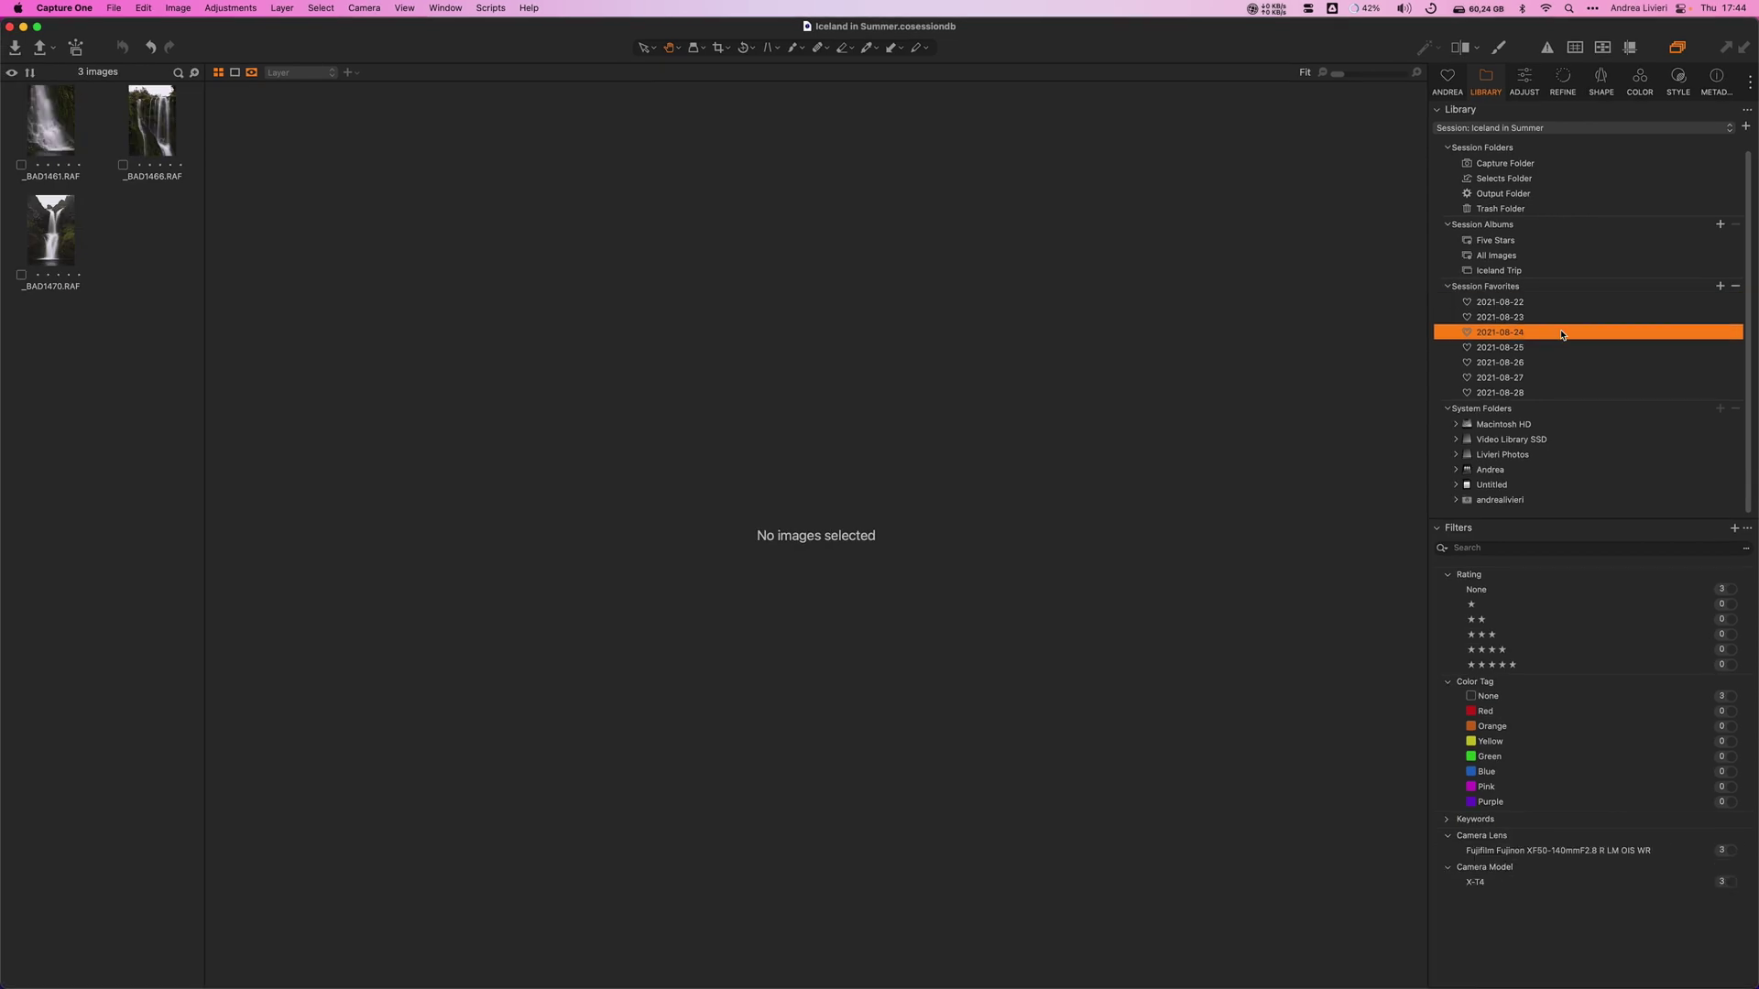
pyautogui.press('Down')
pyautogui.press('Down')
pyautogui.press('Down')
pyautogui.press('Down')
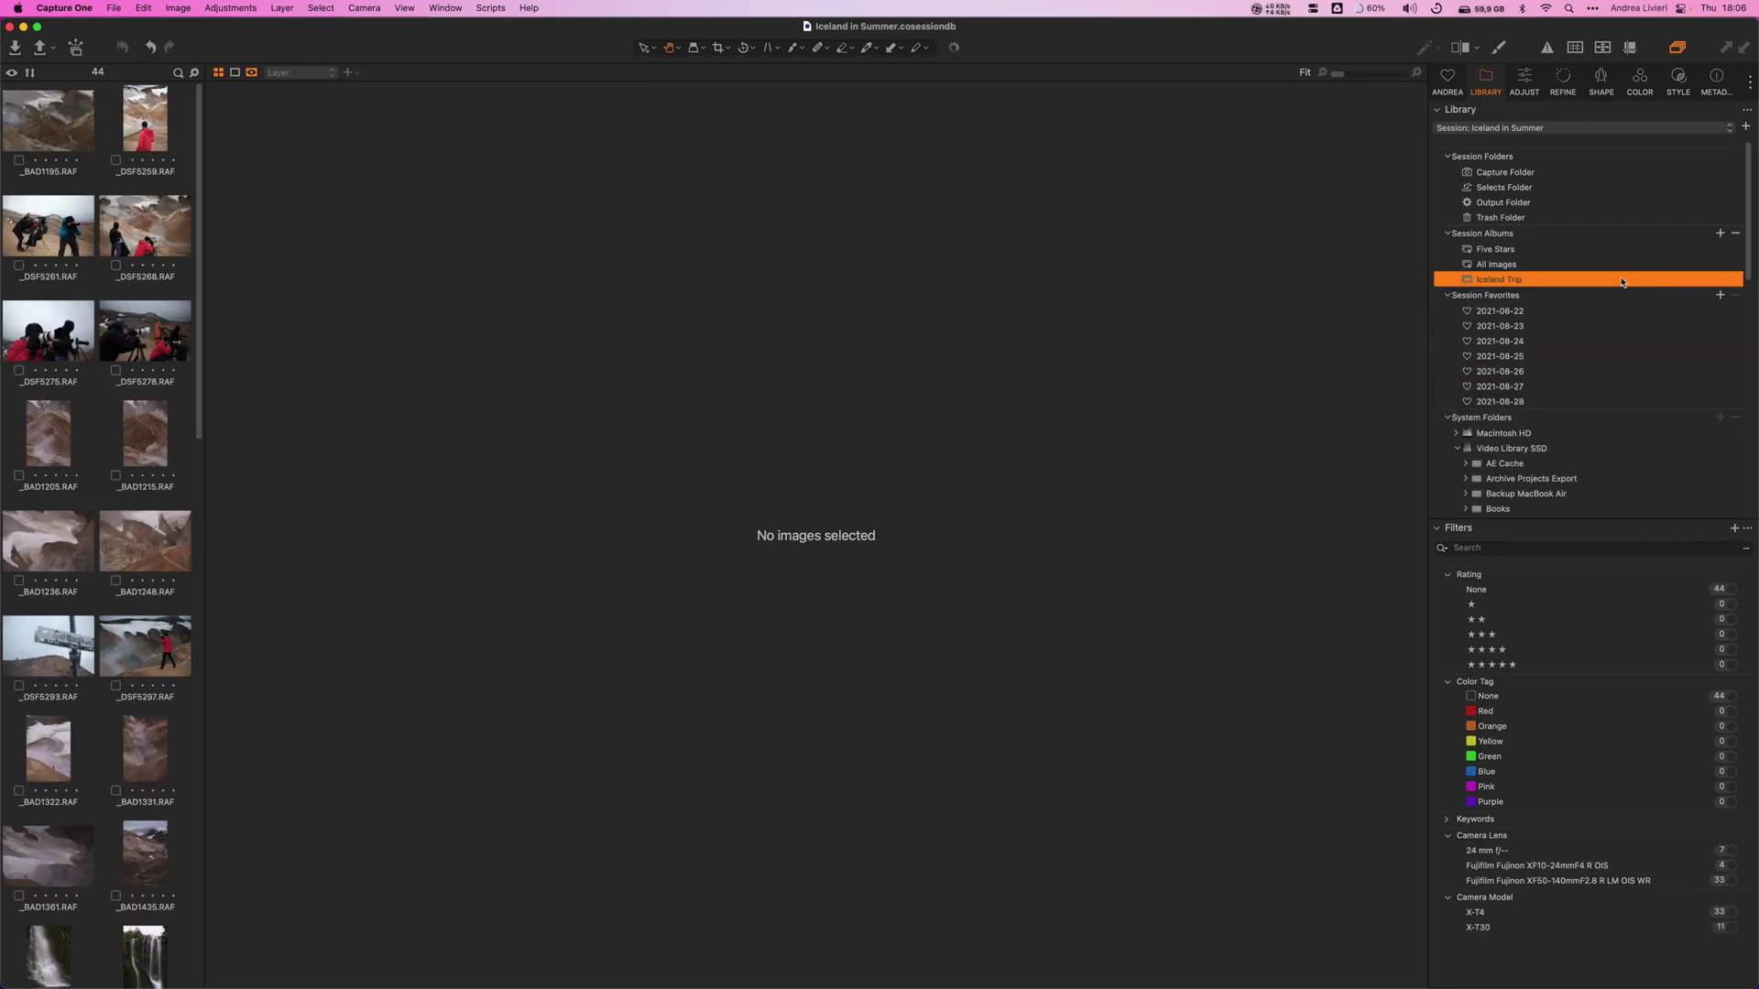
# Step: Preview _BAD1248 and _DSF5268, then give the portrait _DSF5259 a green colour tag
pyautogui.click(156, 531)
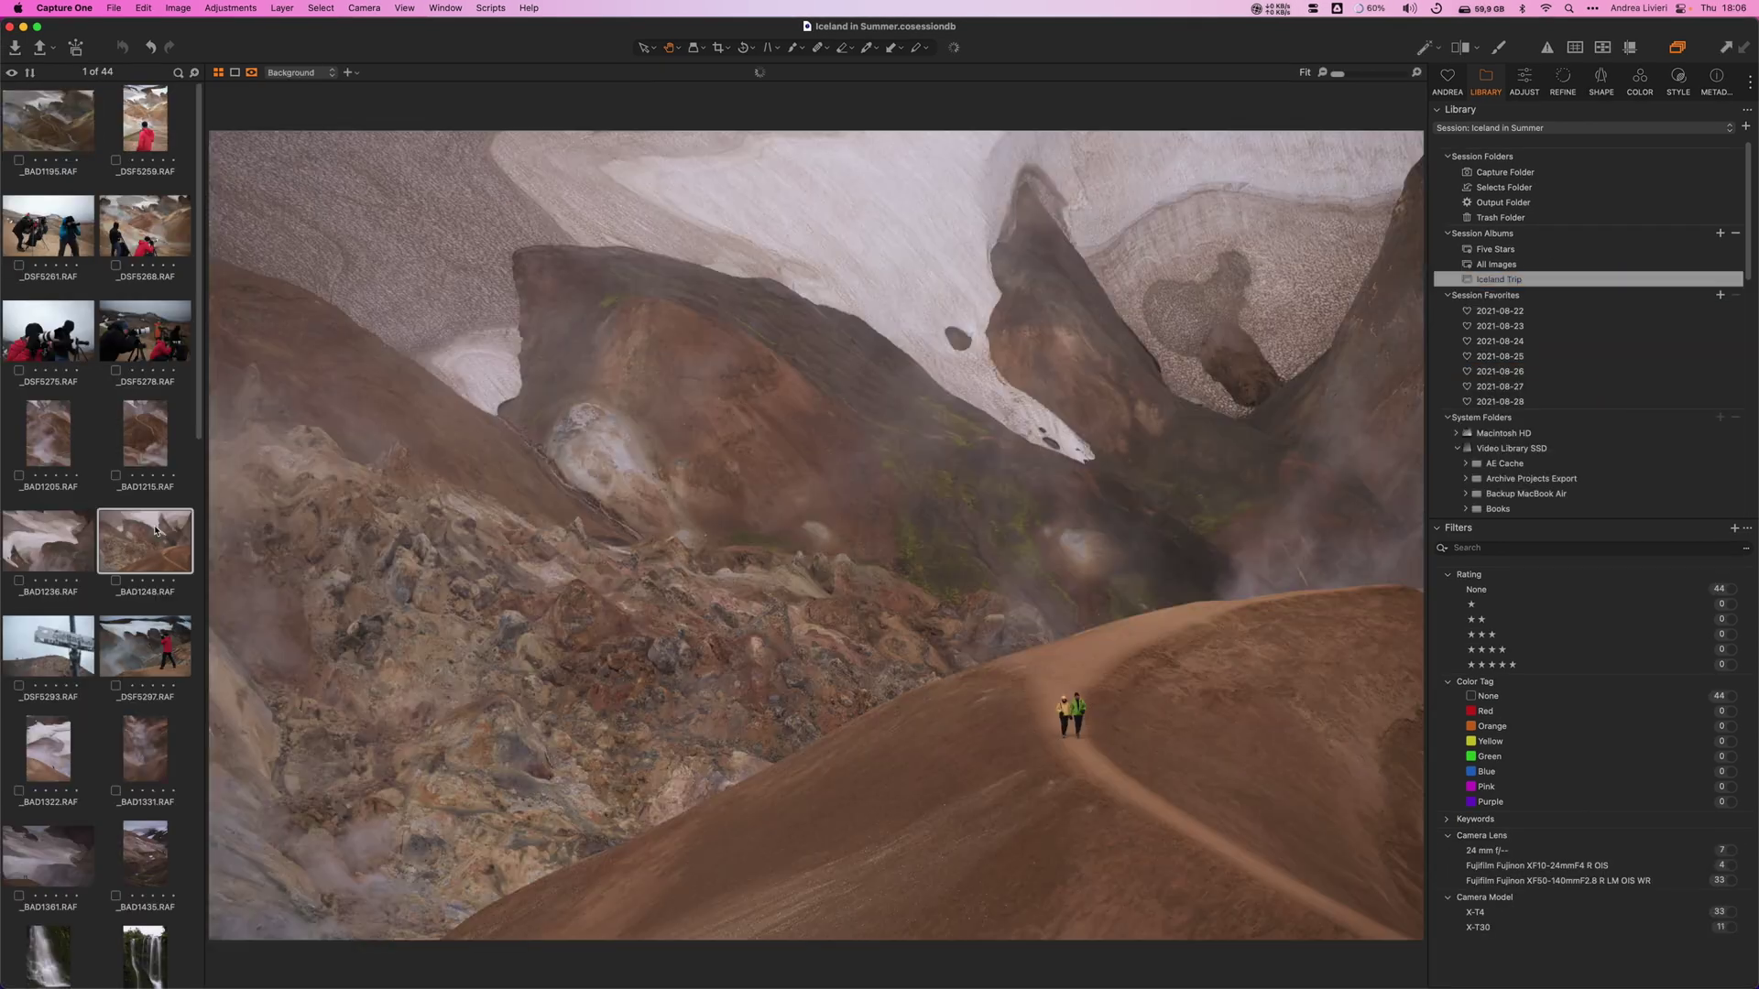
pyautogui.click(153, 241)
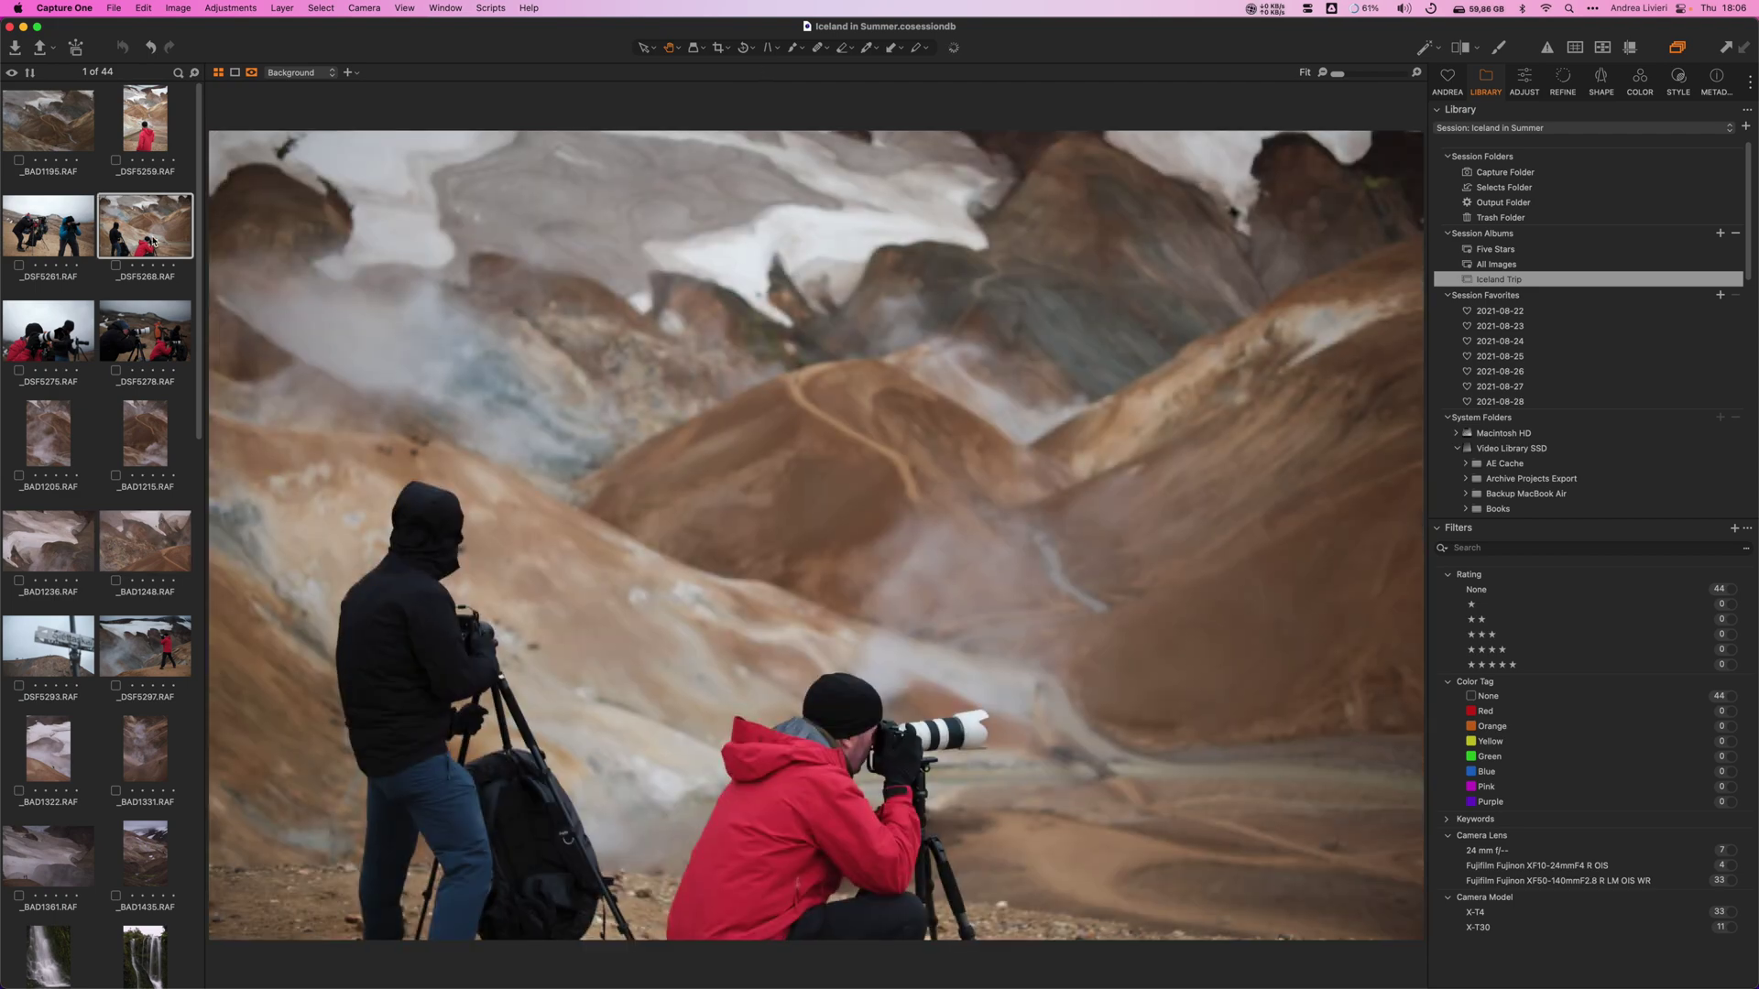
pyautogui.click(150, 140)
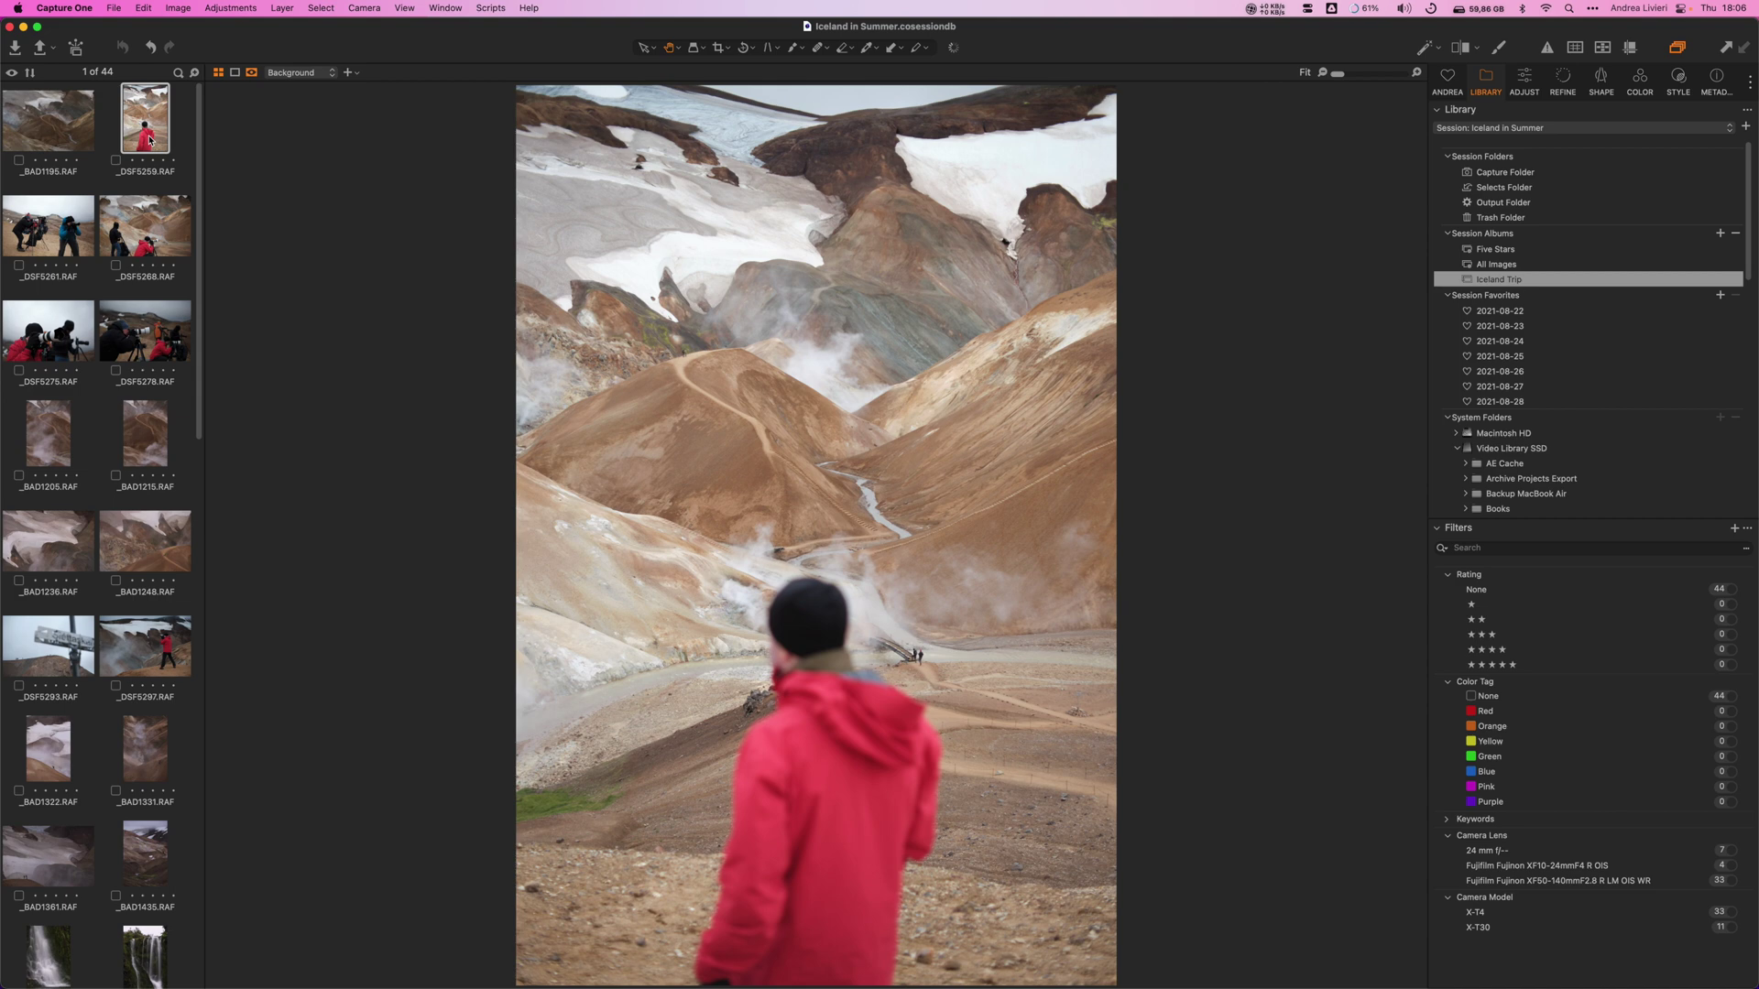
pyautogui.click(116, 160)
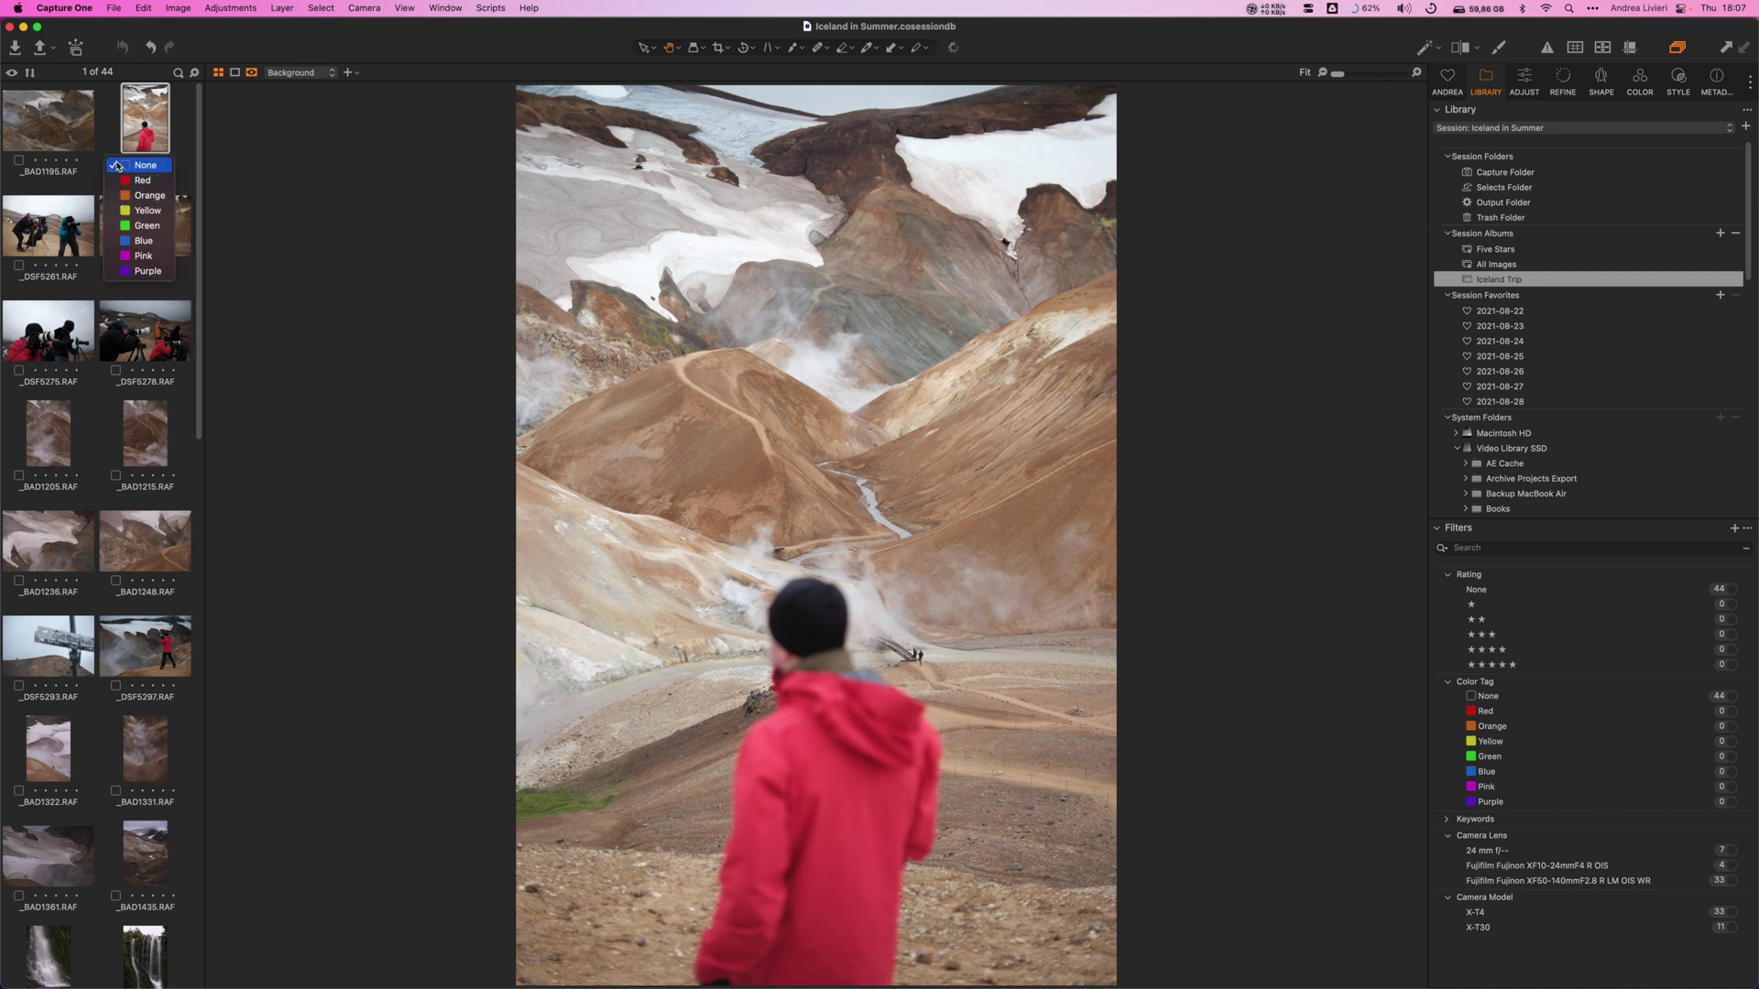
pyautogui.click(163, 231)
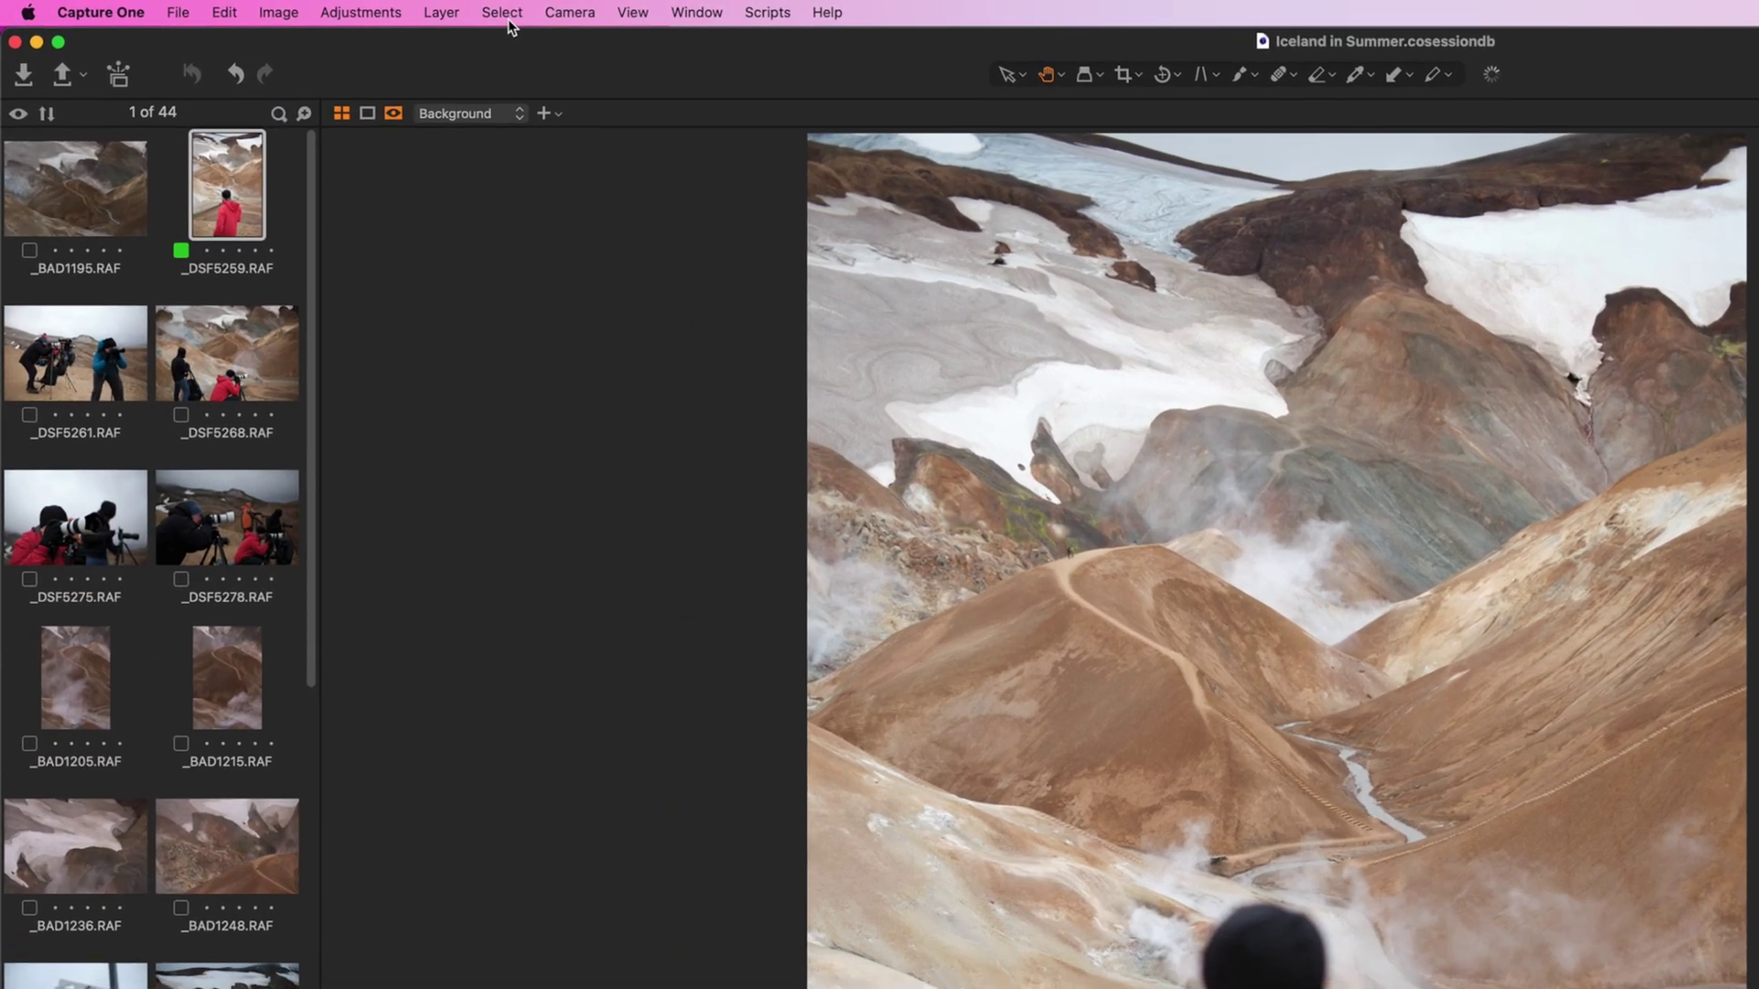
pyautogui.click(326, 12)
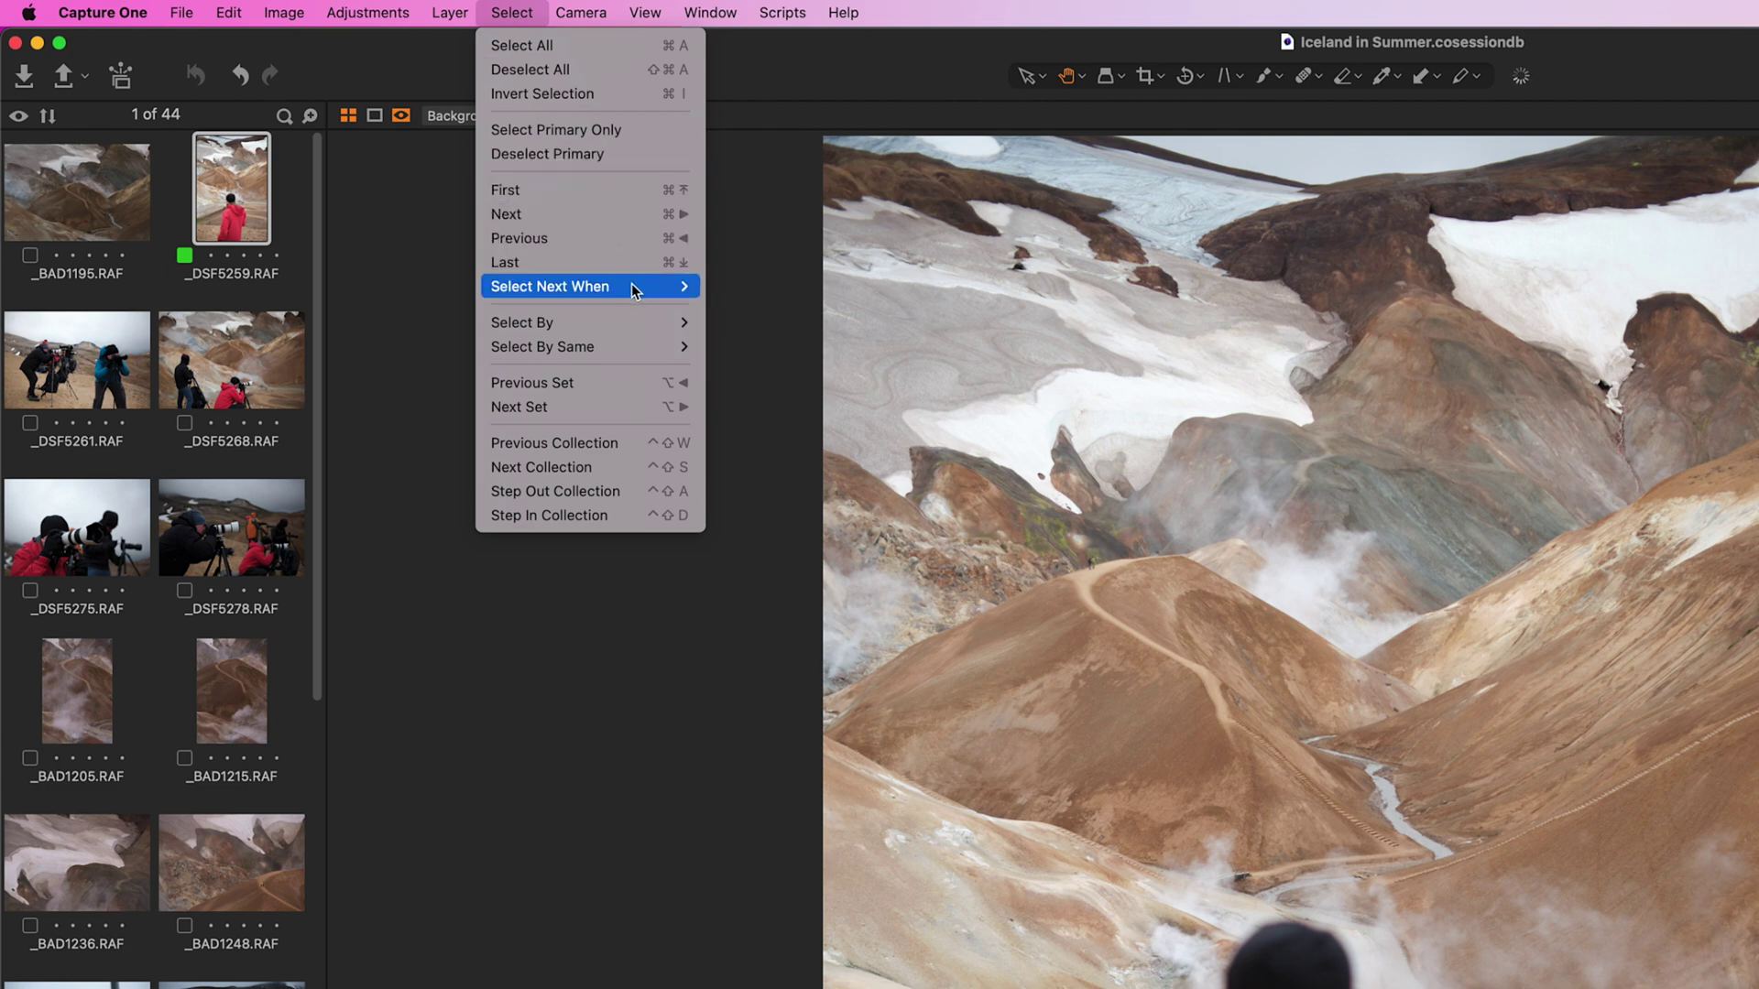
# Step: Set Select Next When to Color Tagged and review images from _BAD1195 onward
pyautogui.moveTo(632, 284)
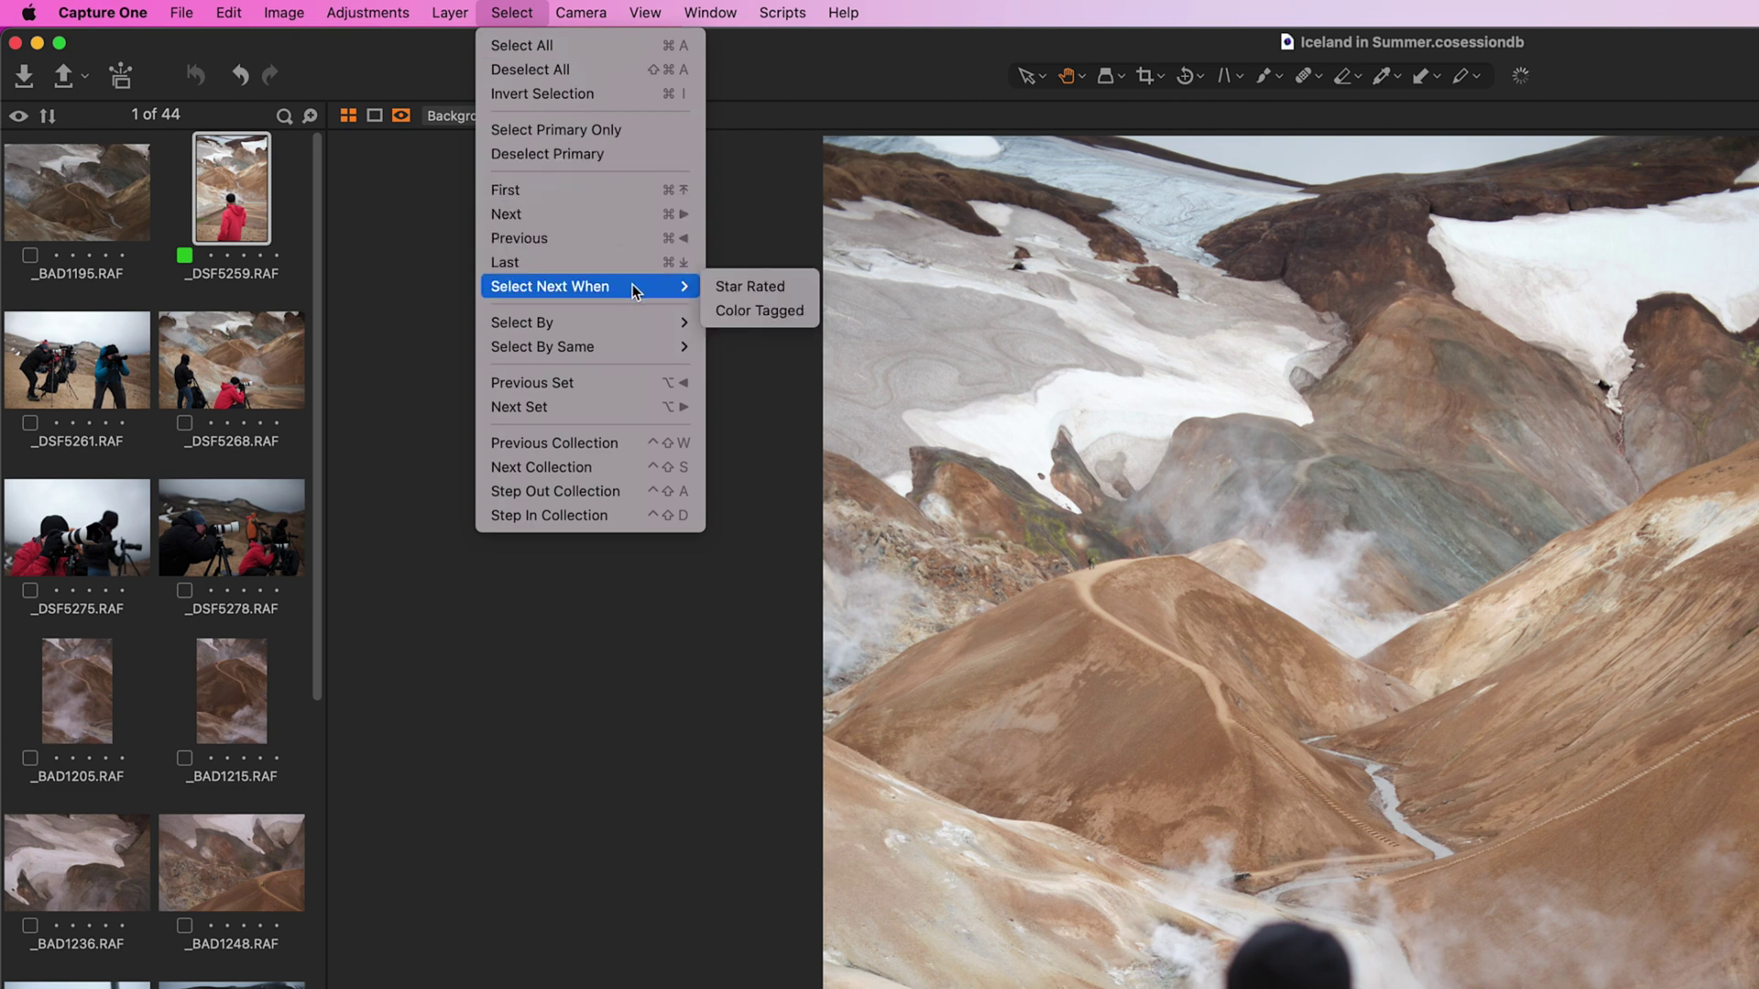
pyautogui.click(792, 313)
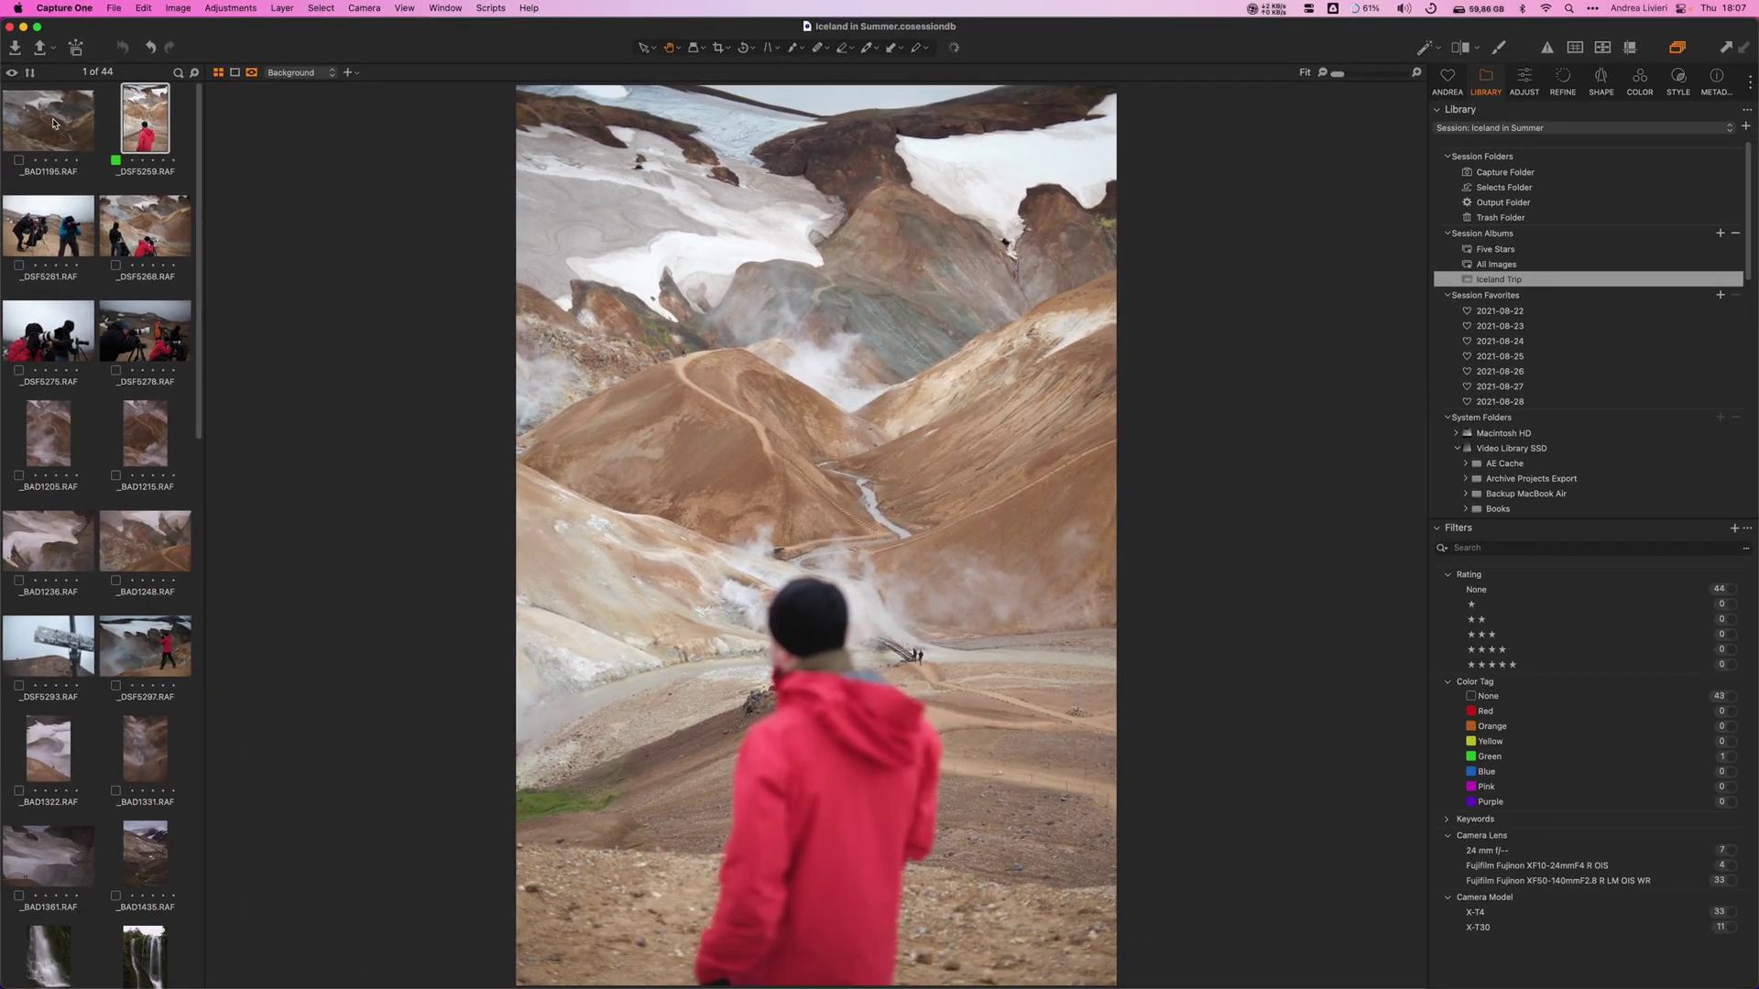
pyautogui.click(53, 124)
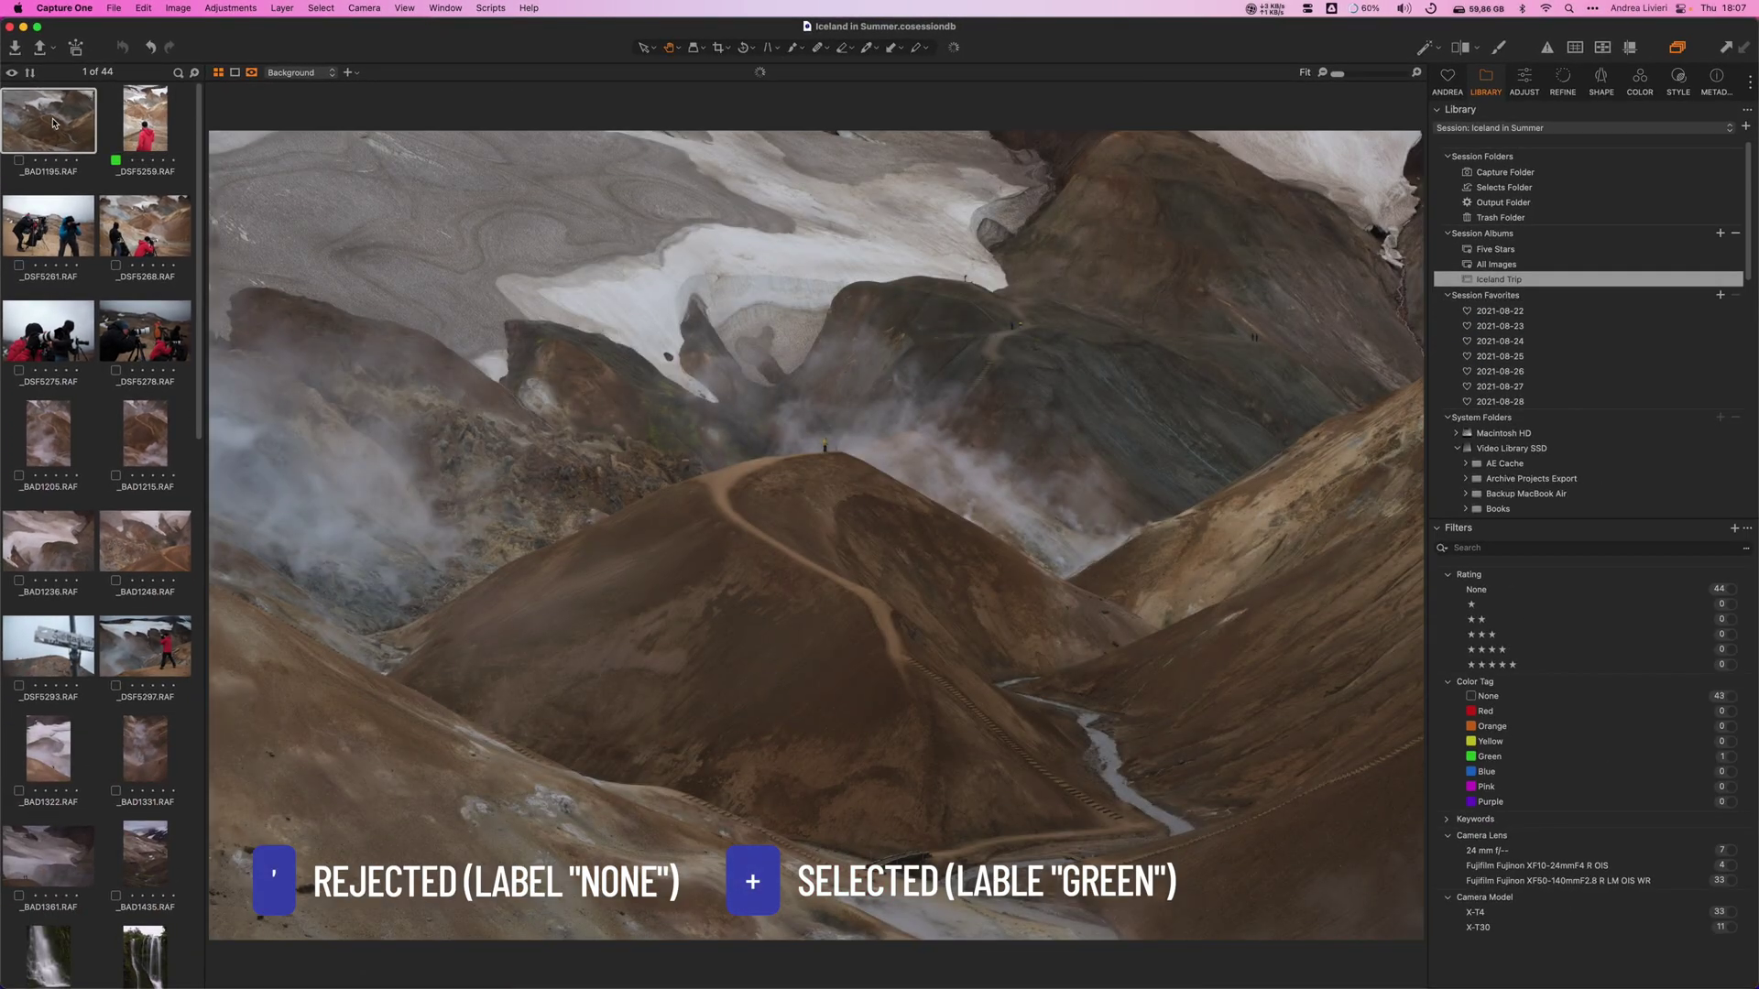
pyautogui.press('Right')
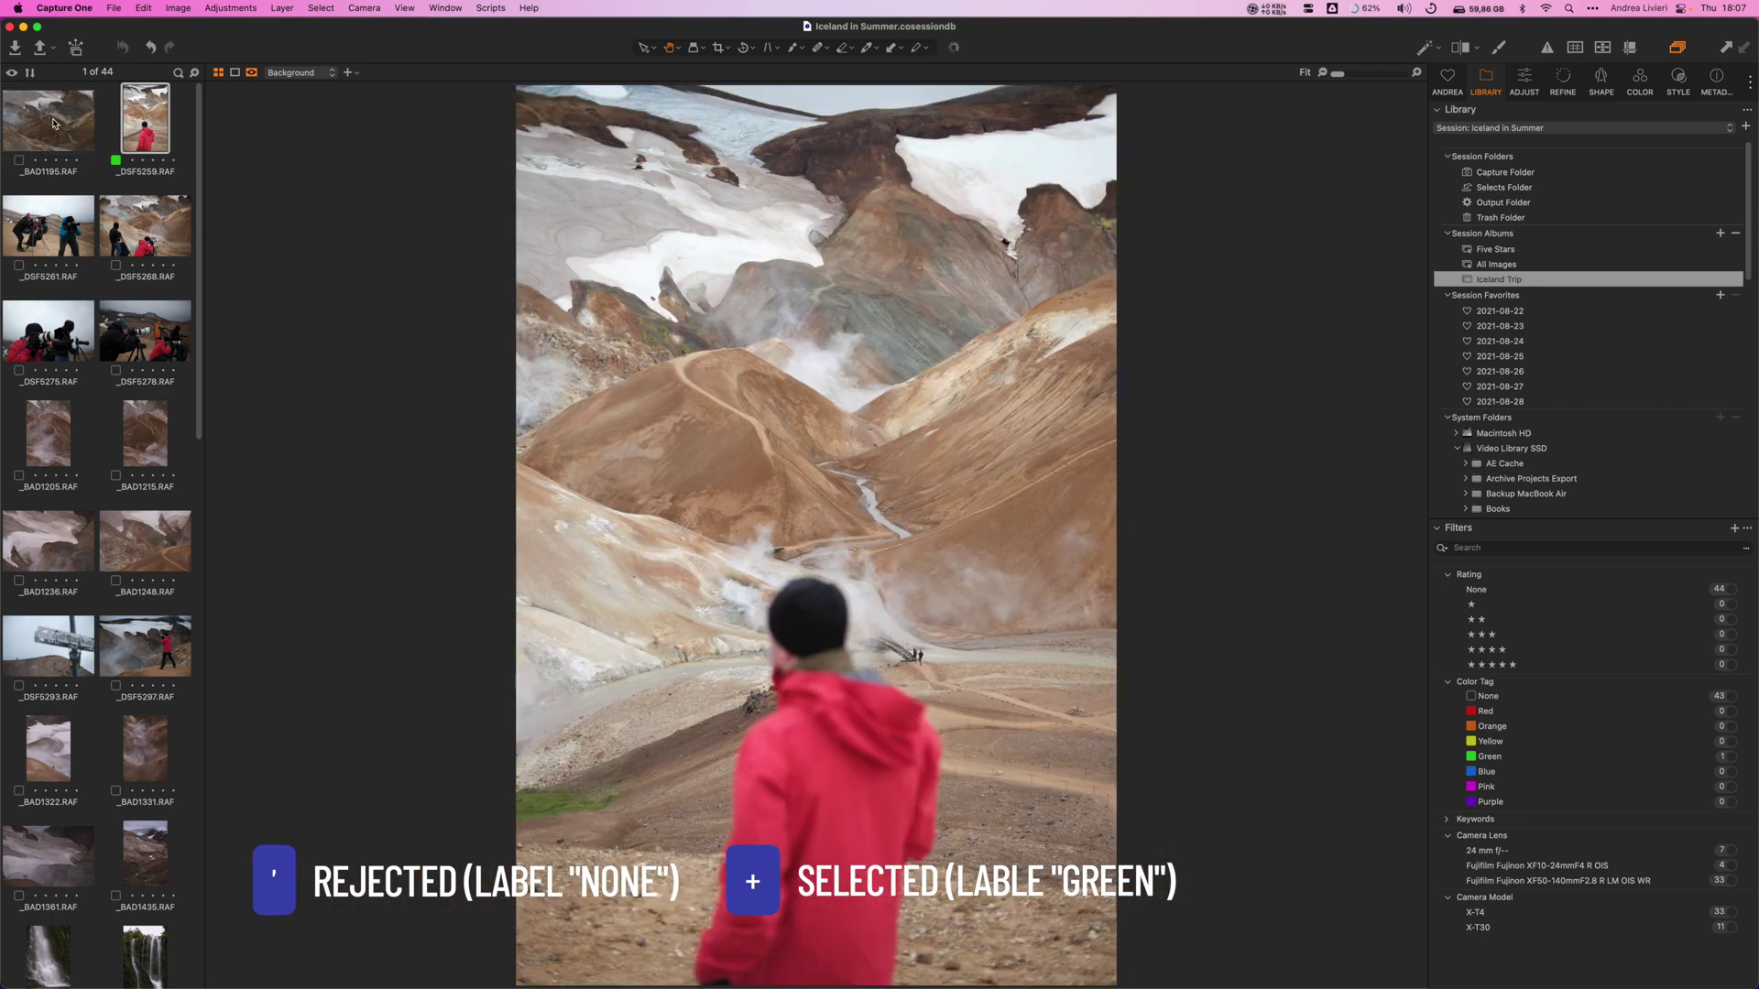
pyautogui.press('Right')
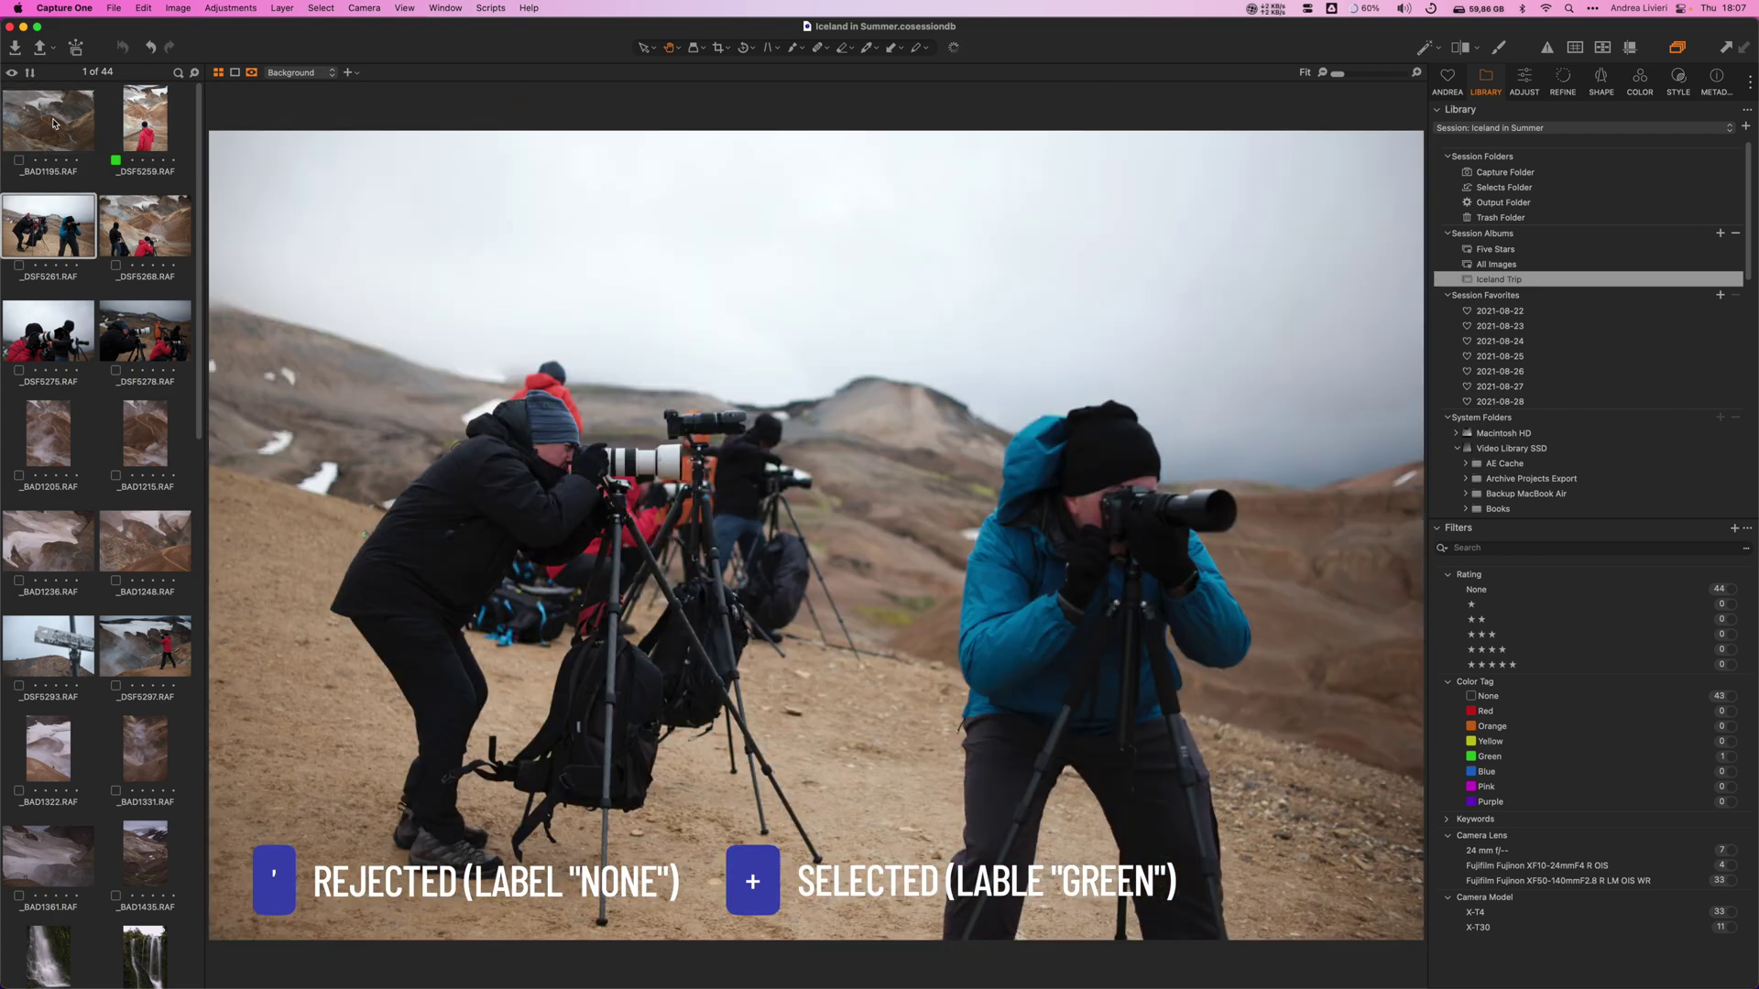
pyautogui.press('Right')
pyautogui.press('Right')
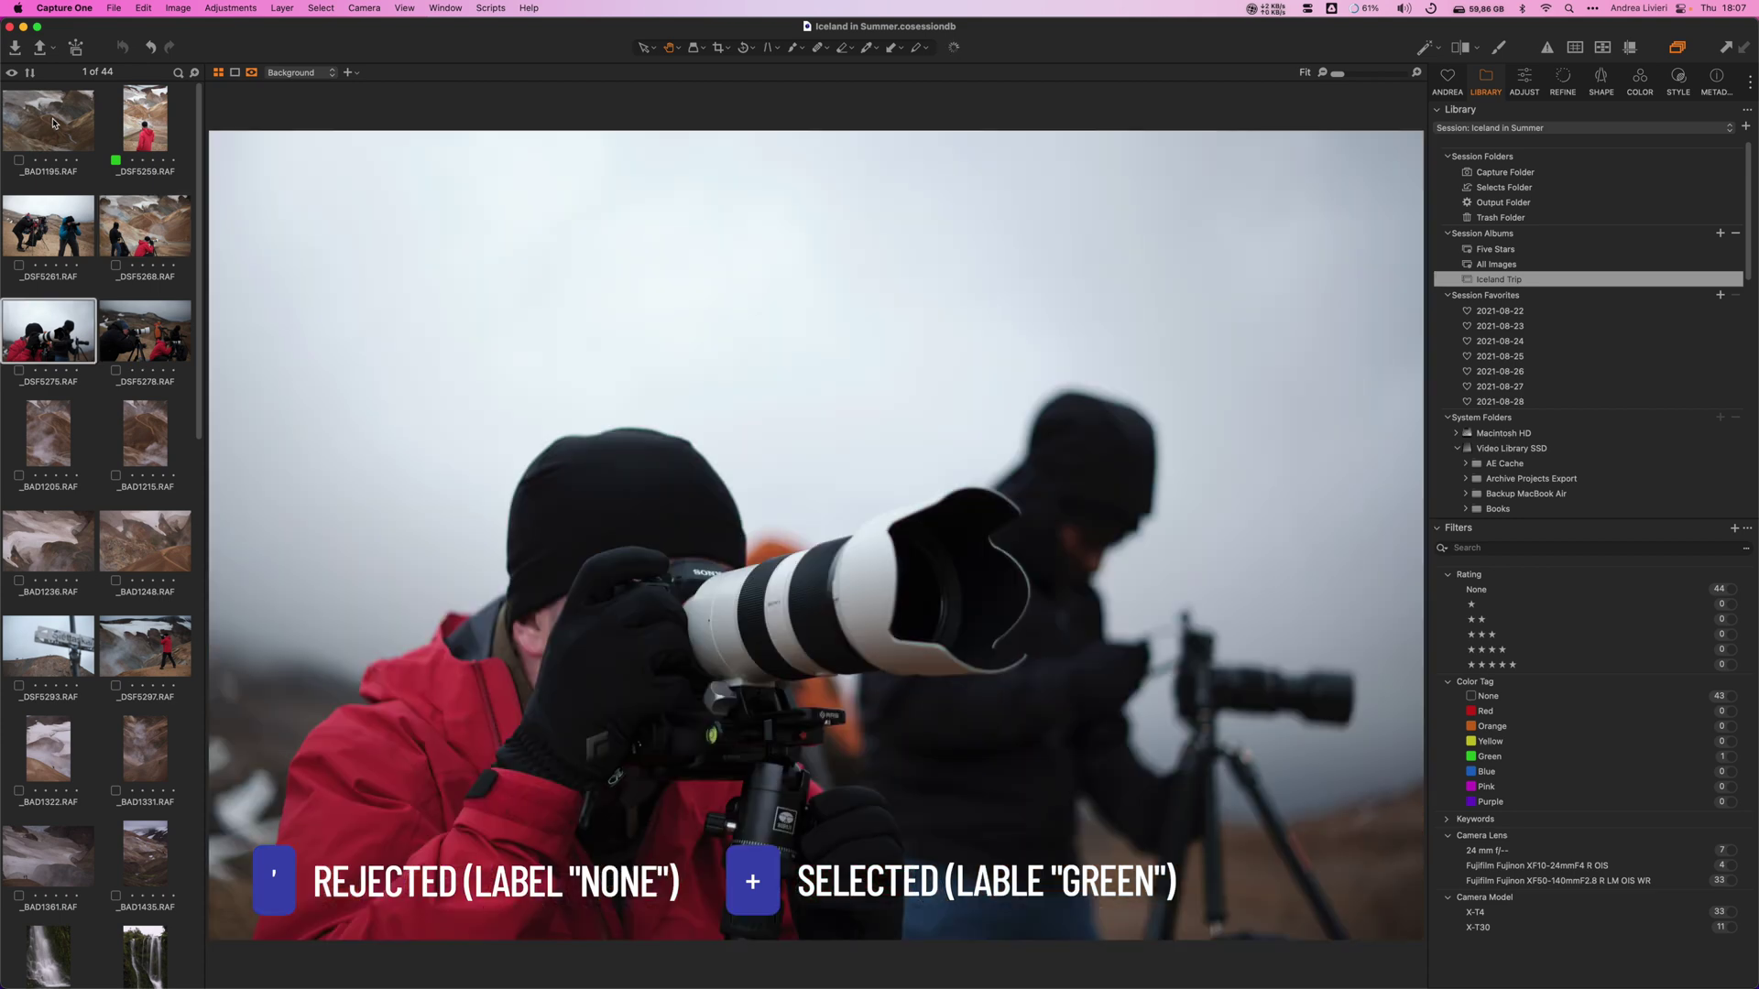
pyautogui.press('Right')
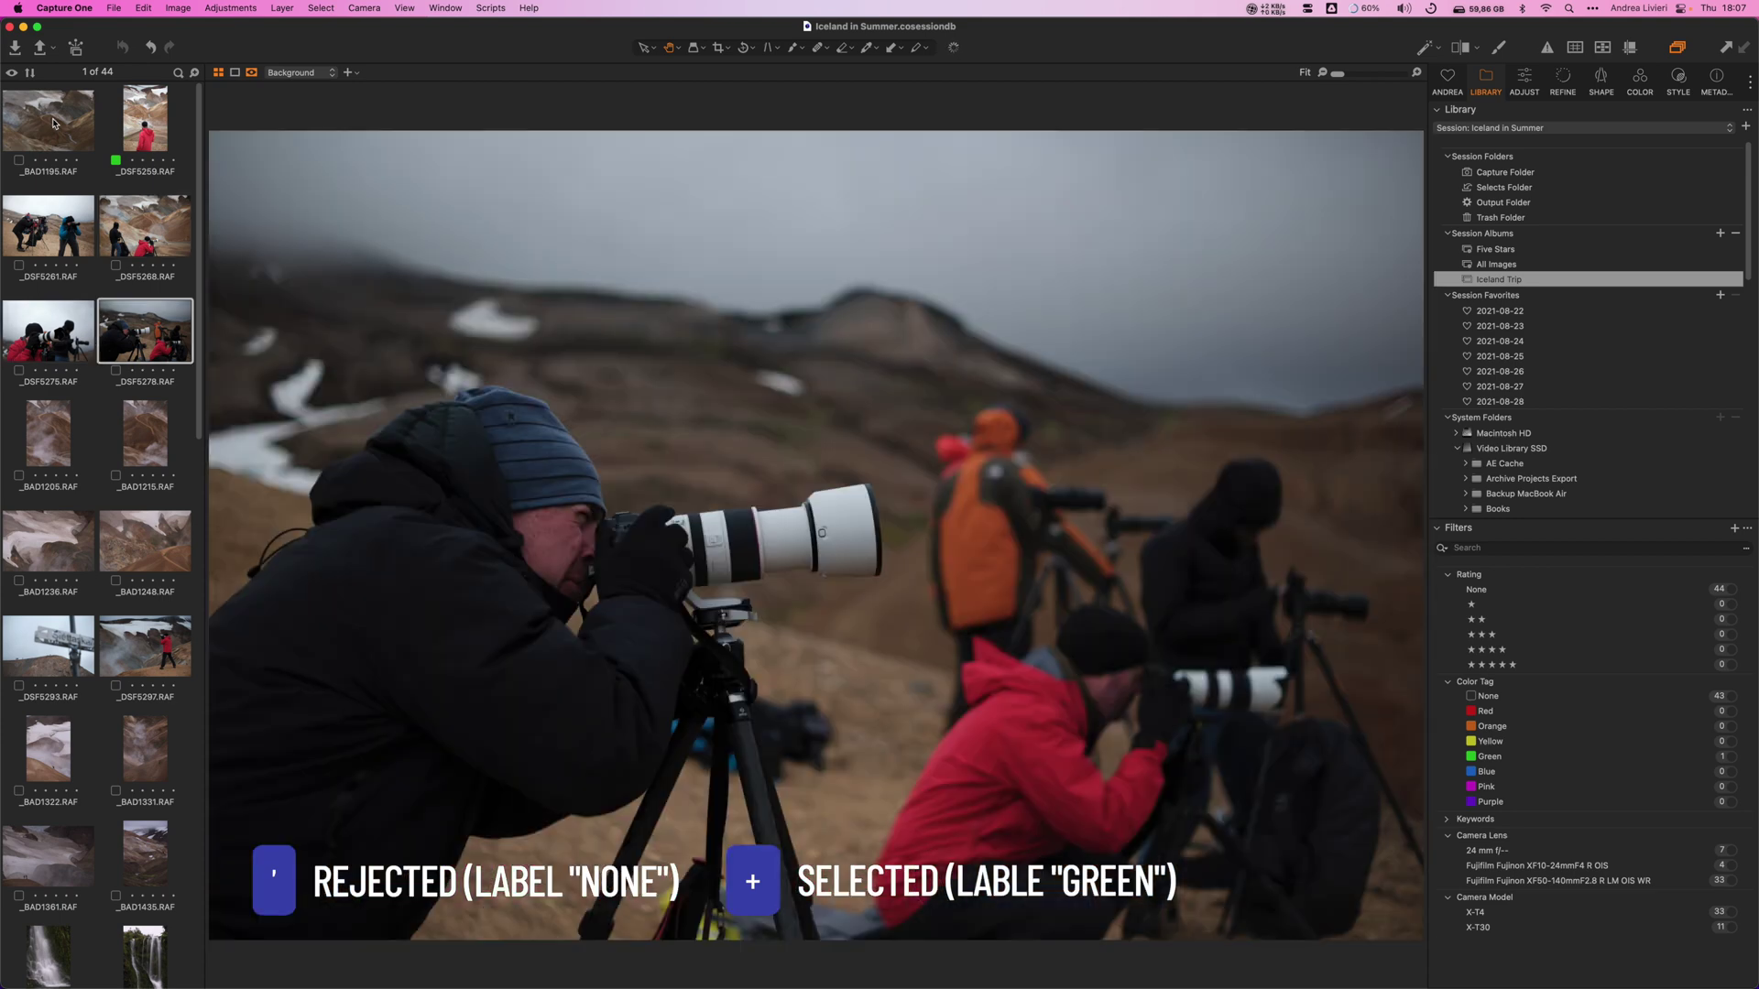
pyautogui.press('Right')
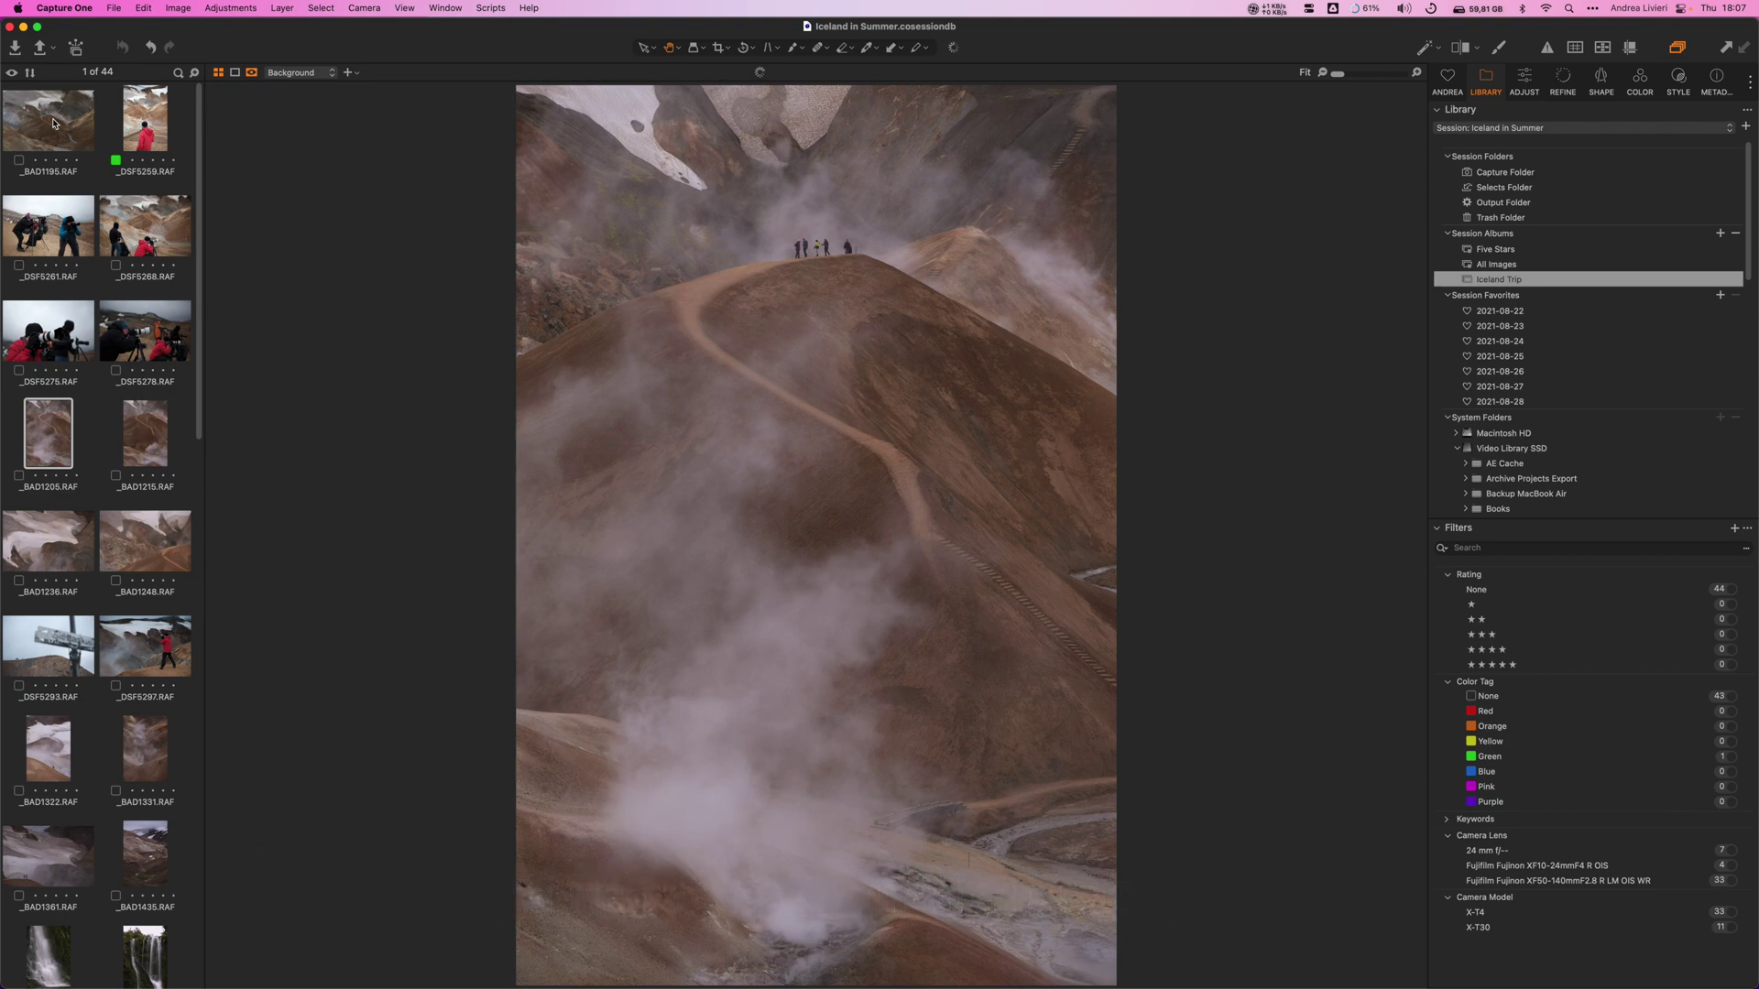
pyautogui.press('Right')
pyautogui.press('Right')
pyautogui.press('Up')
pyautogui.press('Up')
pyautogui.press('Up')
pyautogui.press('Left')
# Step: Tag keepers green from _DSF5261 through _DSF5411, bringing the count to 23 green
pyautogui.press('Right')
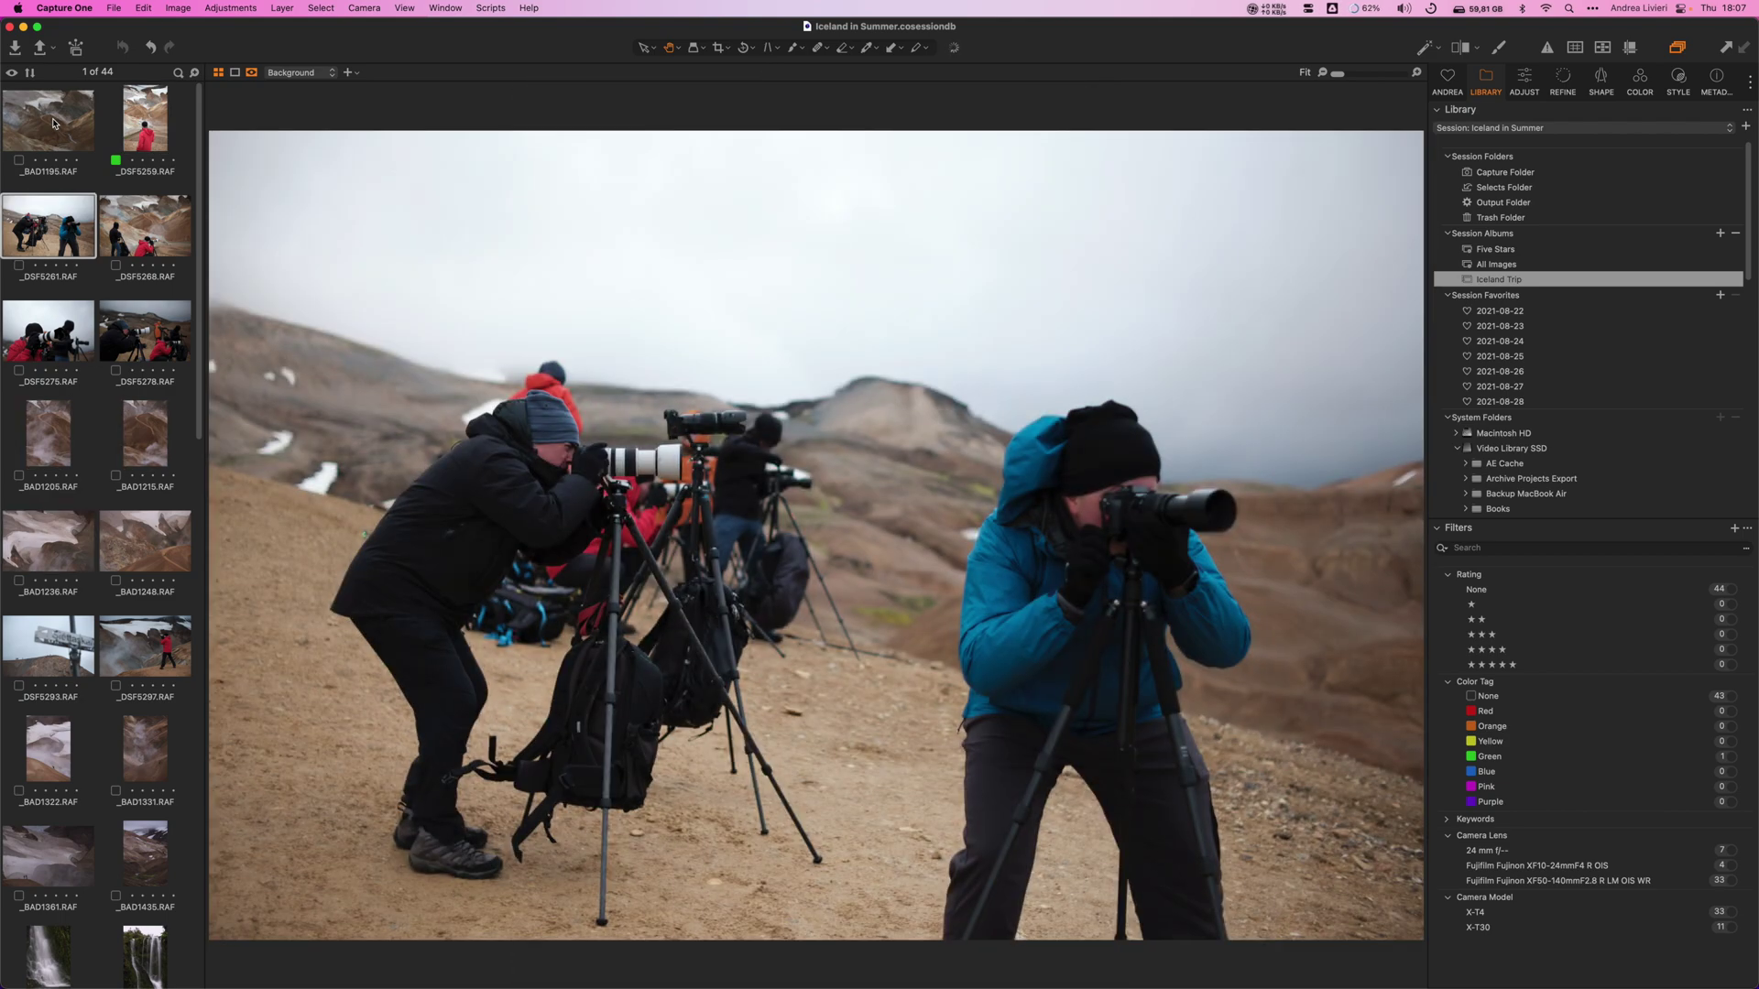
pyautogui.press('+')
pyautogui.press('Right')
pyautogui.press('Right')
pyautogui.press('Right')
pyautogui.press('Right')
pyautogui.press('Right')
pyautogui.press('Right')
pyautogui.press('+')
pyautogui.press('Right')
pyautogui.press('+')
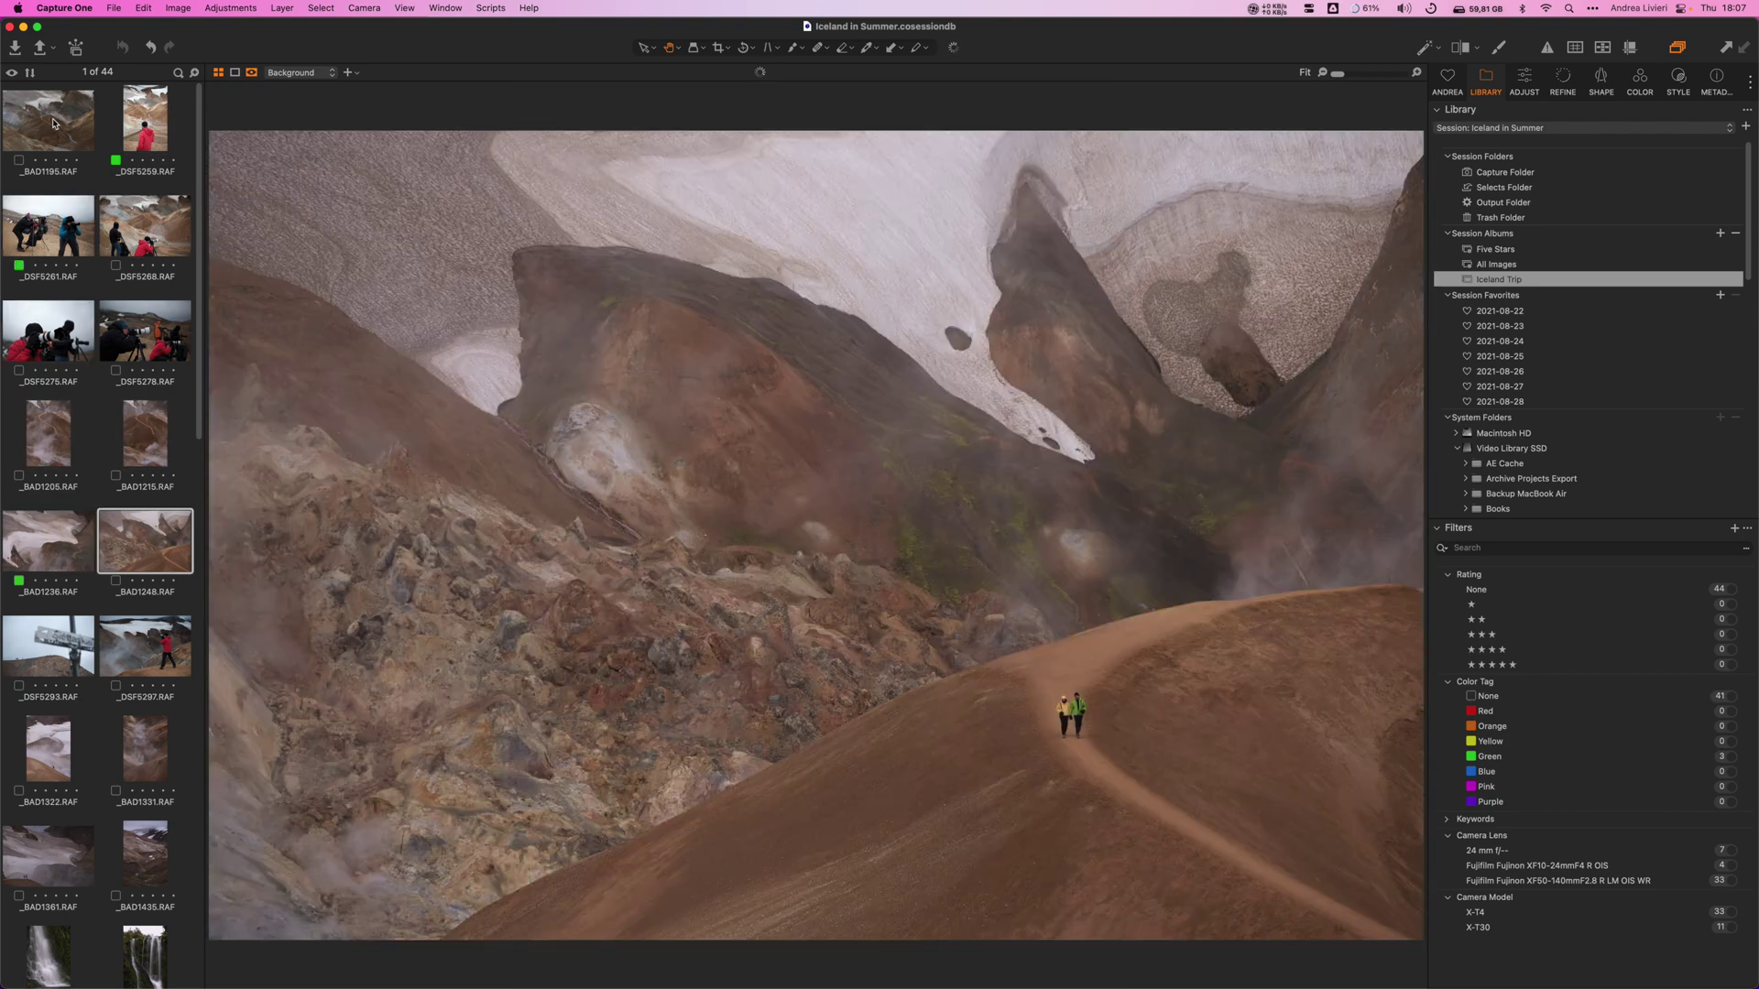
pyautogui.press('Right')
pyautogui.press('+')
pyautogui.press('Right')
pyautogui.press('+')
pyautogui.press('Right')
pyautogui.press('+')
pyautogui.press('Right')
pyautogui.press('+')
pyautogui.press('Right')
pyautogui.press('Right')
pyautogui.press('Right')
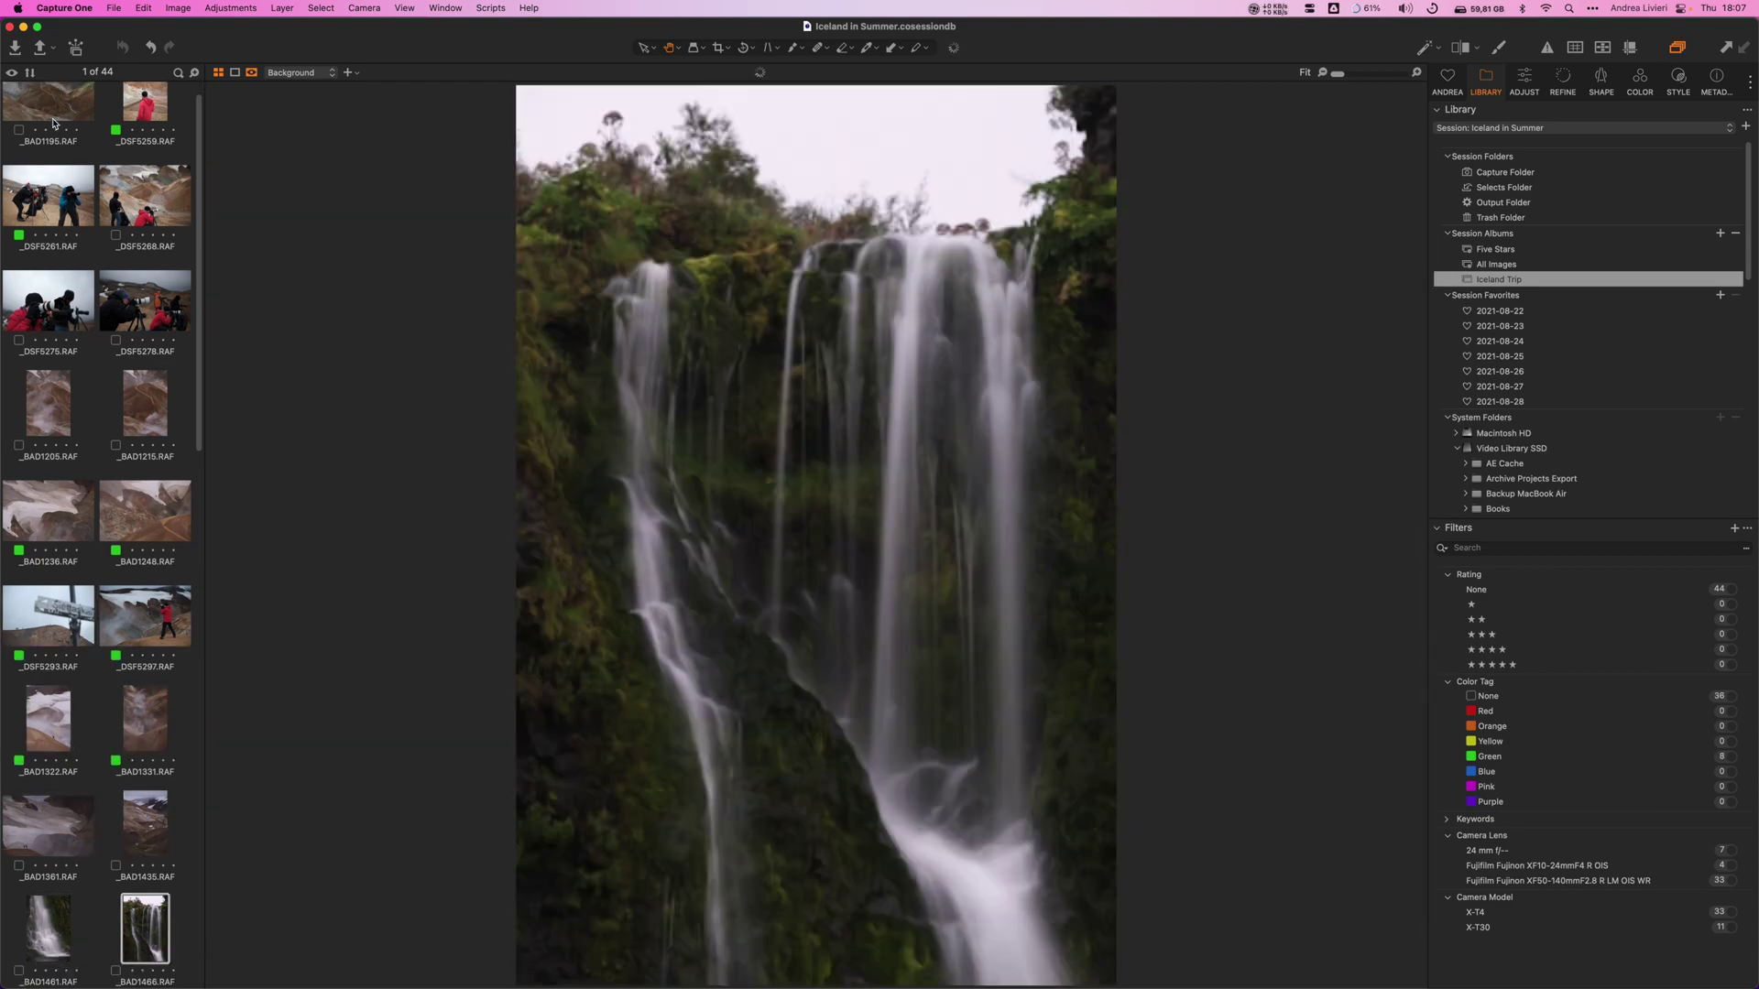
pyautogui.press('Right')
pyautogui.press('+')
pyautogui.press('Right')
pyautogui.press('+')
pyautogui.press('Right')
pyautogui.press('+')
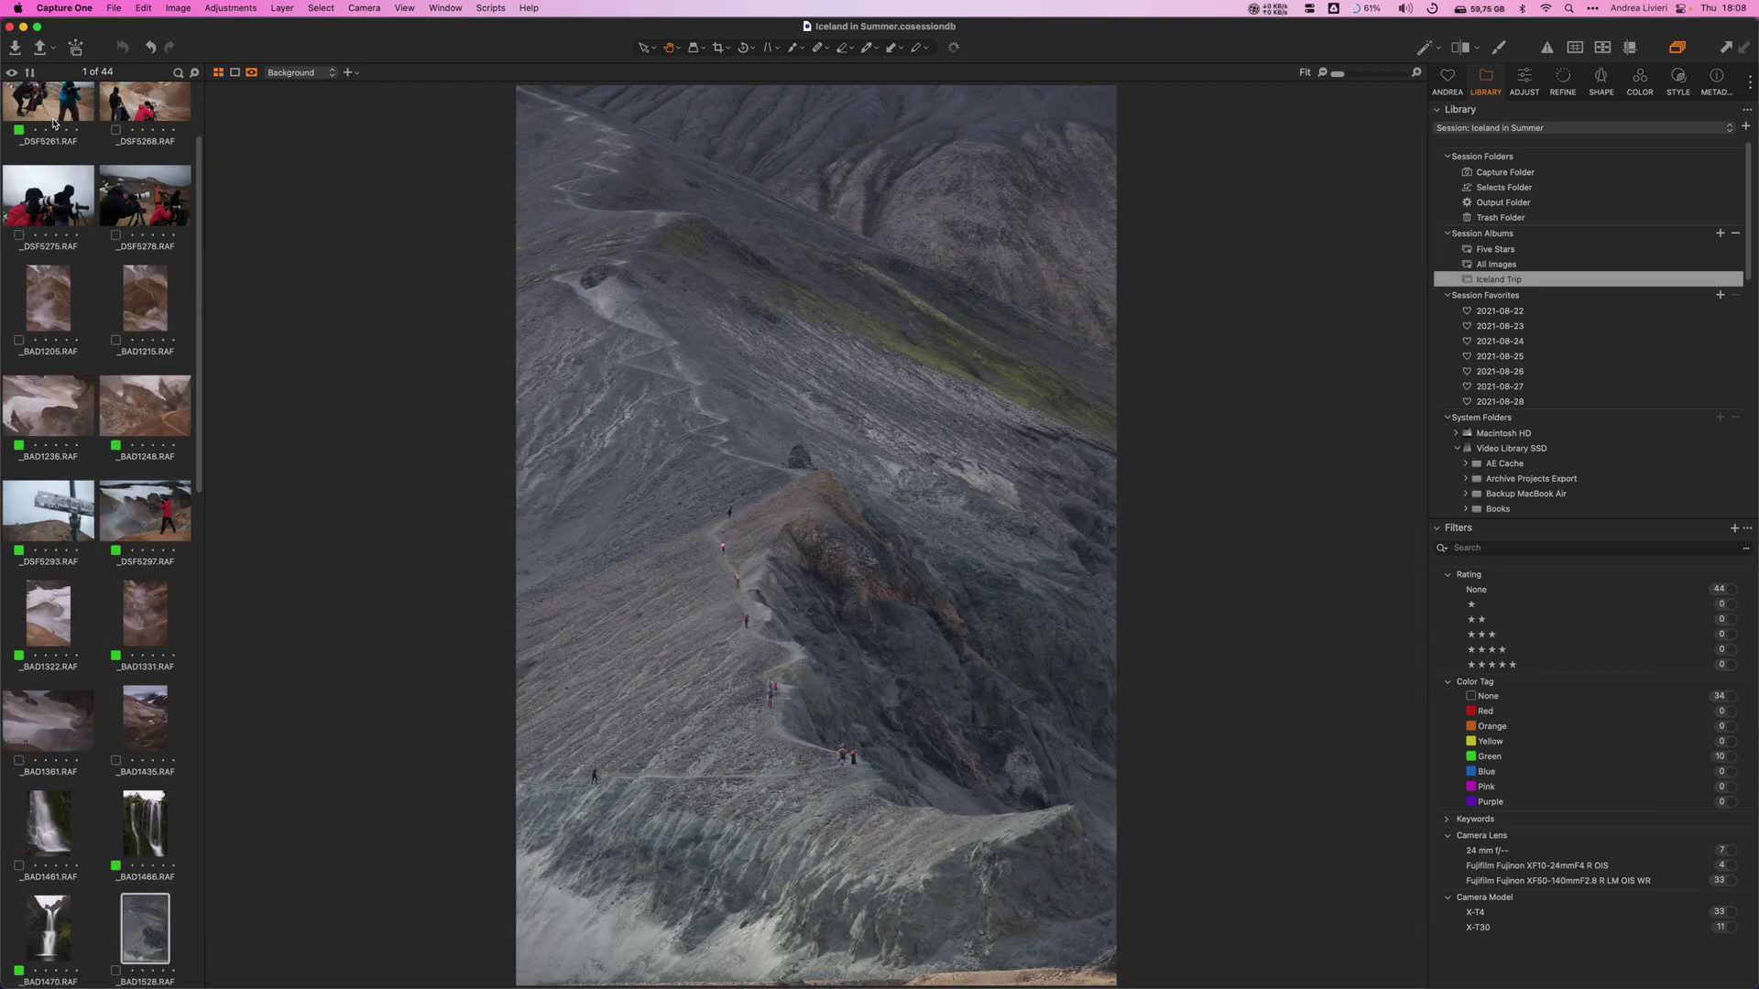
pyautogui.press('Right')
pyautogui.press('Right')
pyautogui.press('+')
pyautogui.press('Right')
pyautogui.press('+')
pyautogui.press('Right')
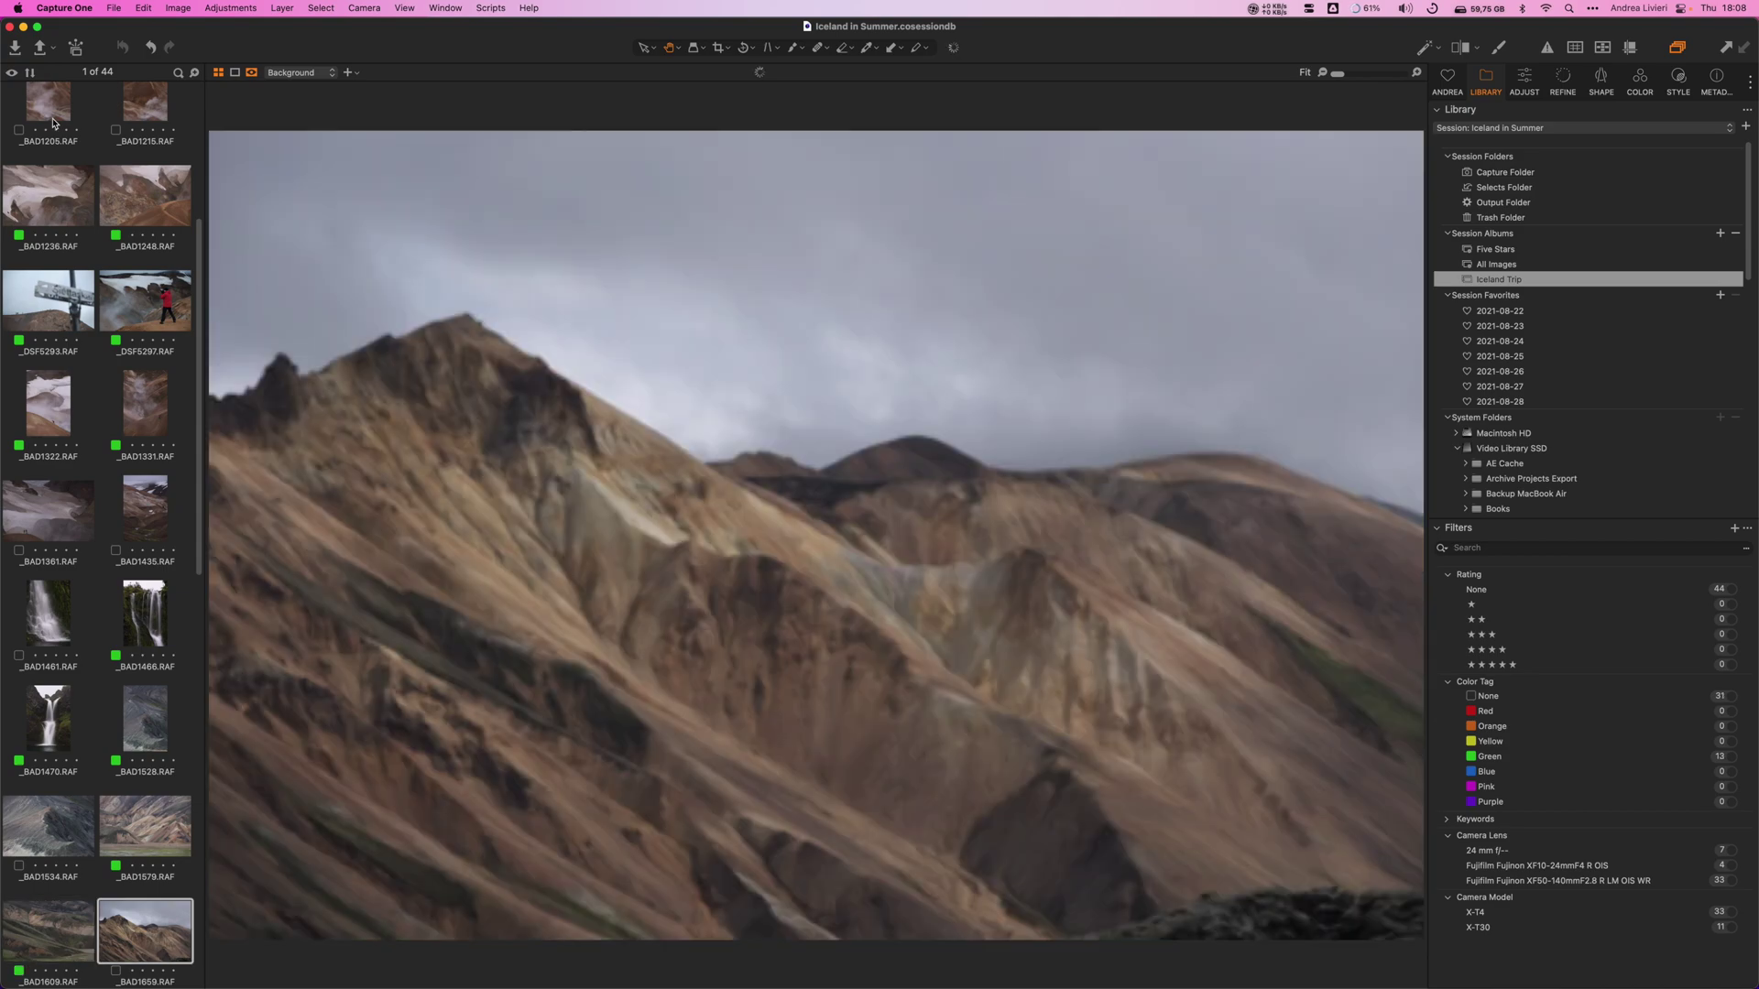
pyautogui.press('+')
pyautogui.press('Right')
pyautogui.press('Right')
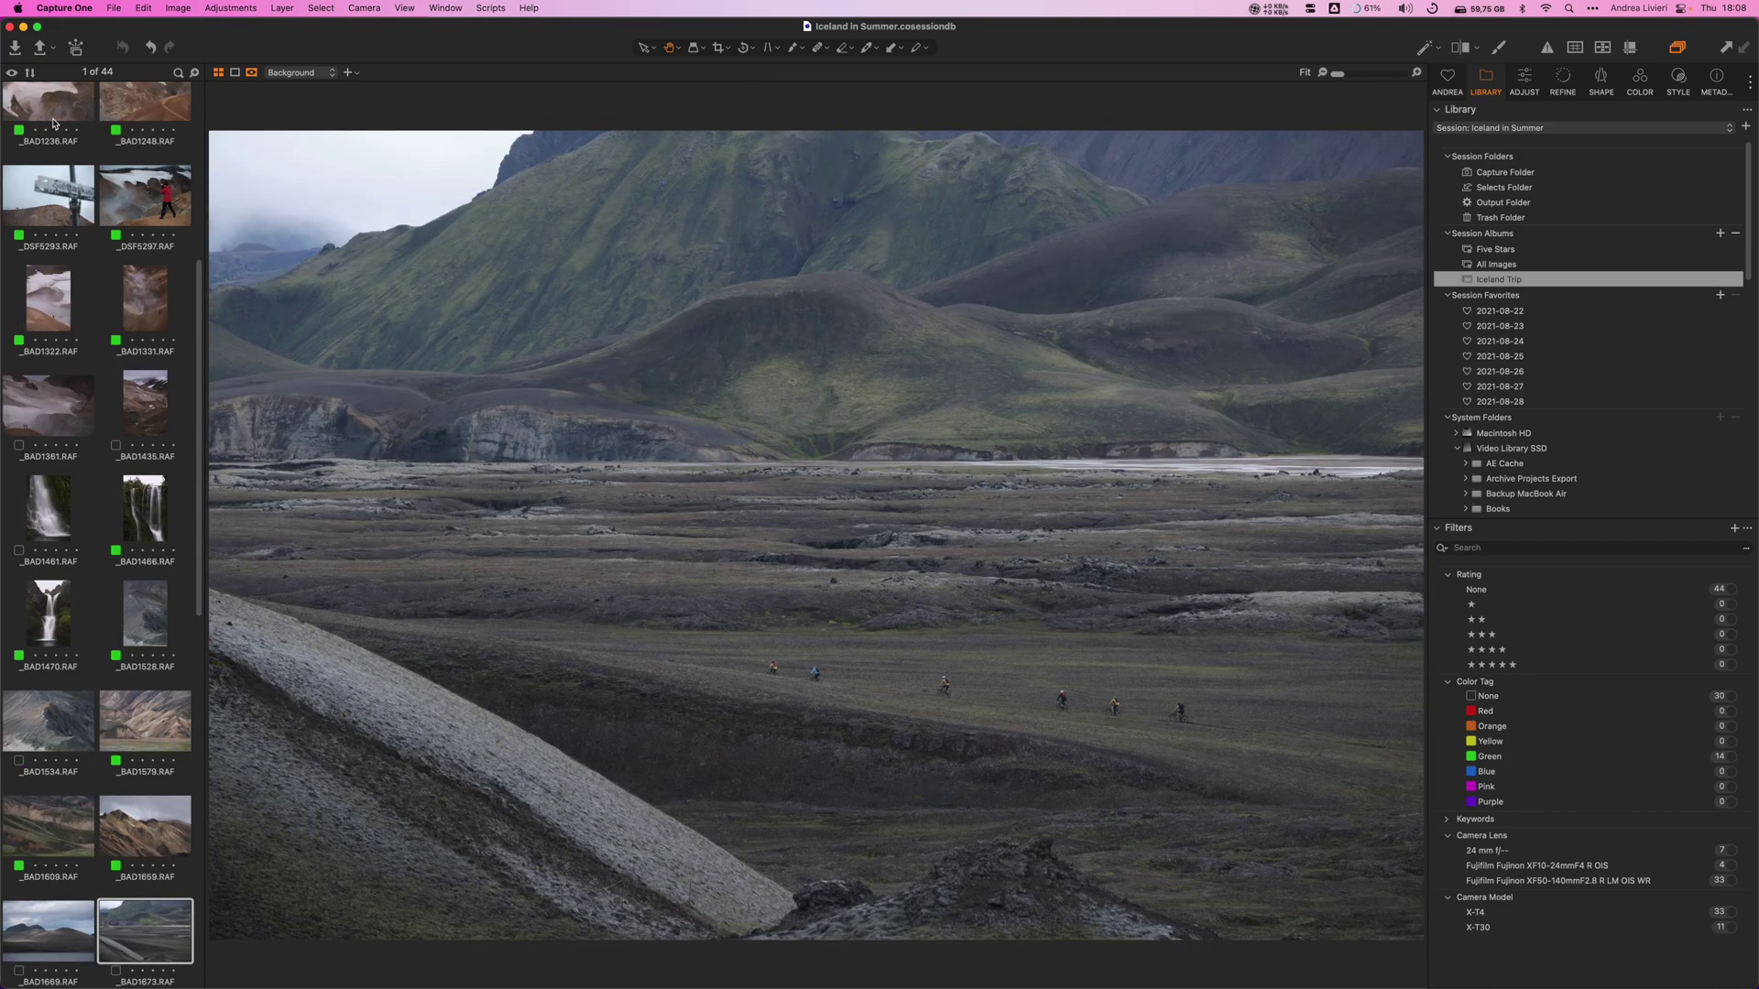
pyautogui.press('+')
pyautogui.press('Right')
pyautogui.press('+')
pyautogui.press('Right')
pyautogui.press('+')
pyautogui.press('Right')
pyautogui.press('Right')
pyautogui.press('+')
pyautogui.press('Right')
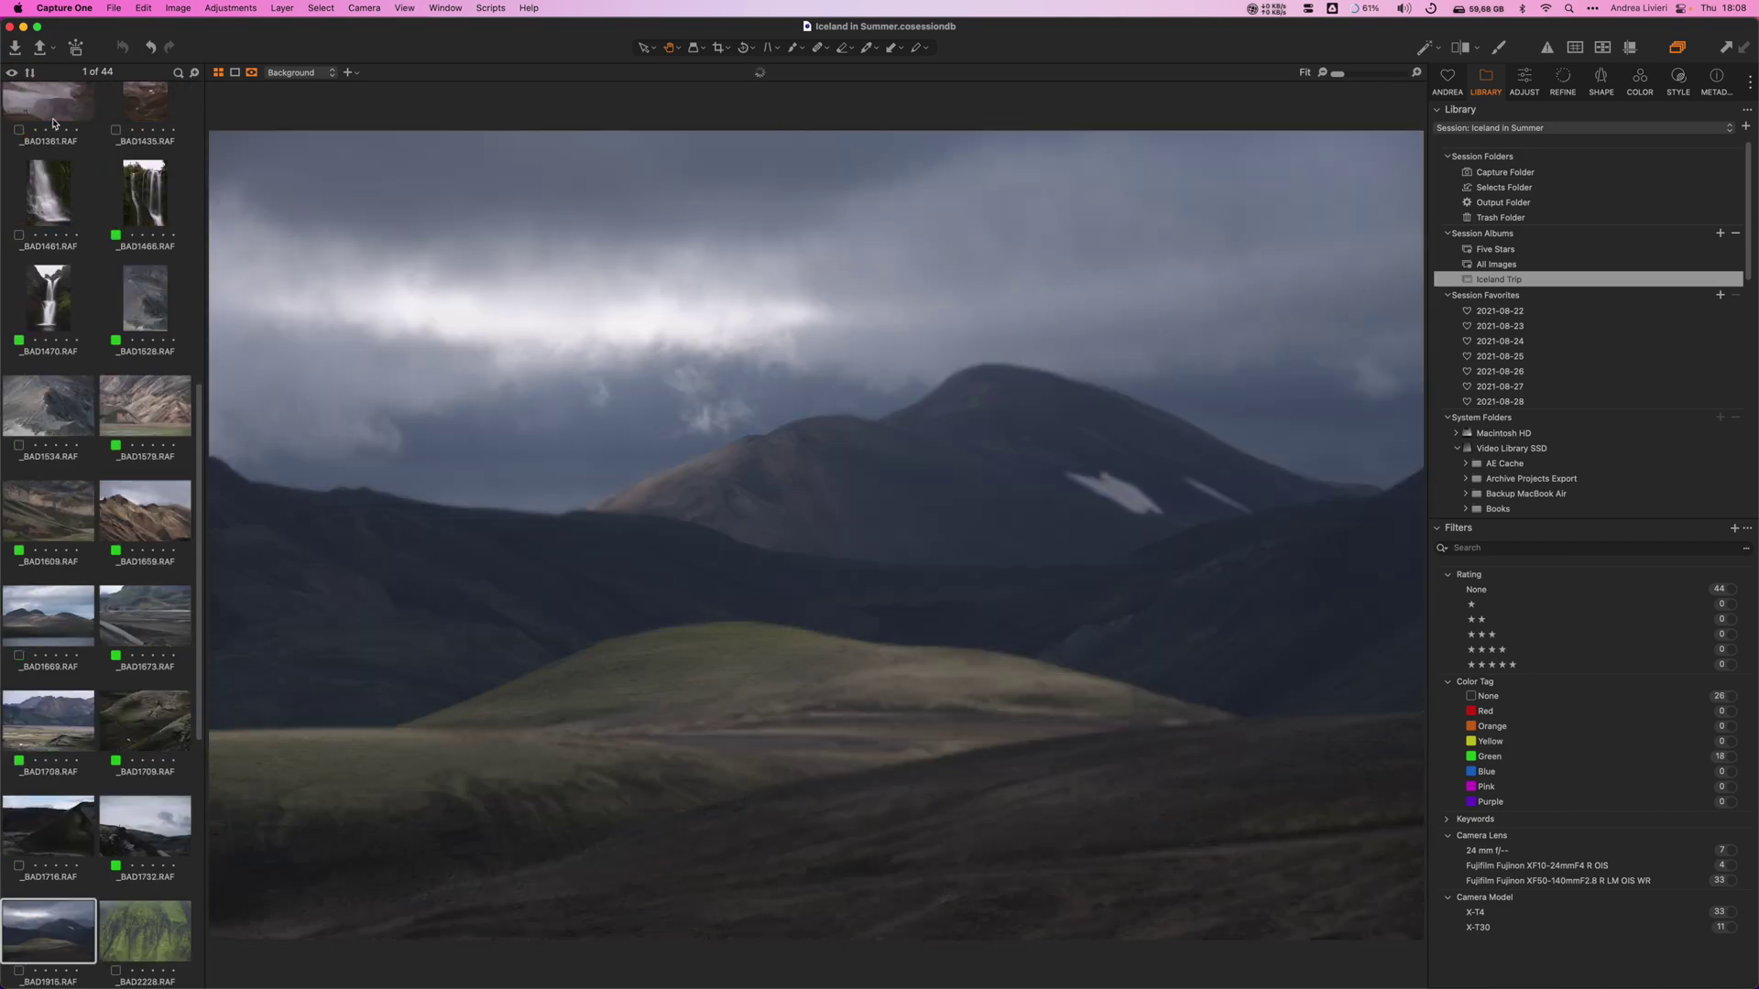
pyautogui.press('+')
pyautogui.press('Right')
pyautogui.press('Right')
pyautogui.press('Right')
pyautogui.press('+')
pyautogui.press('Right')
pyautogui.press('Right')
pyautogui.press('Right')
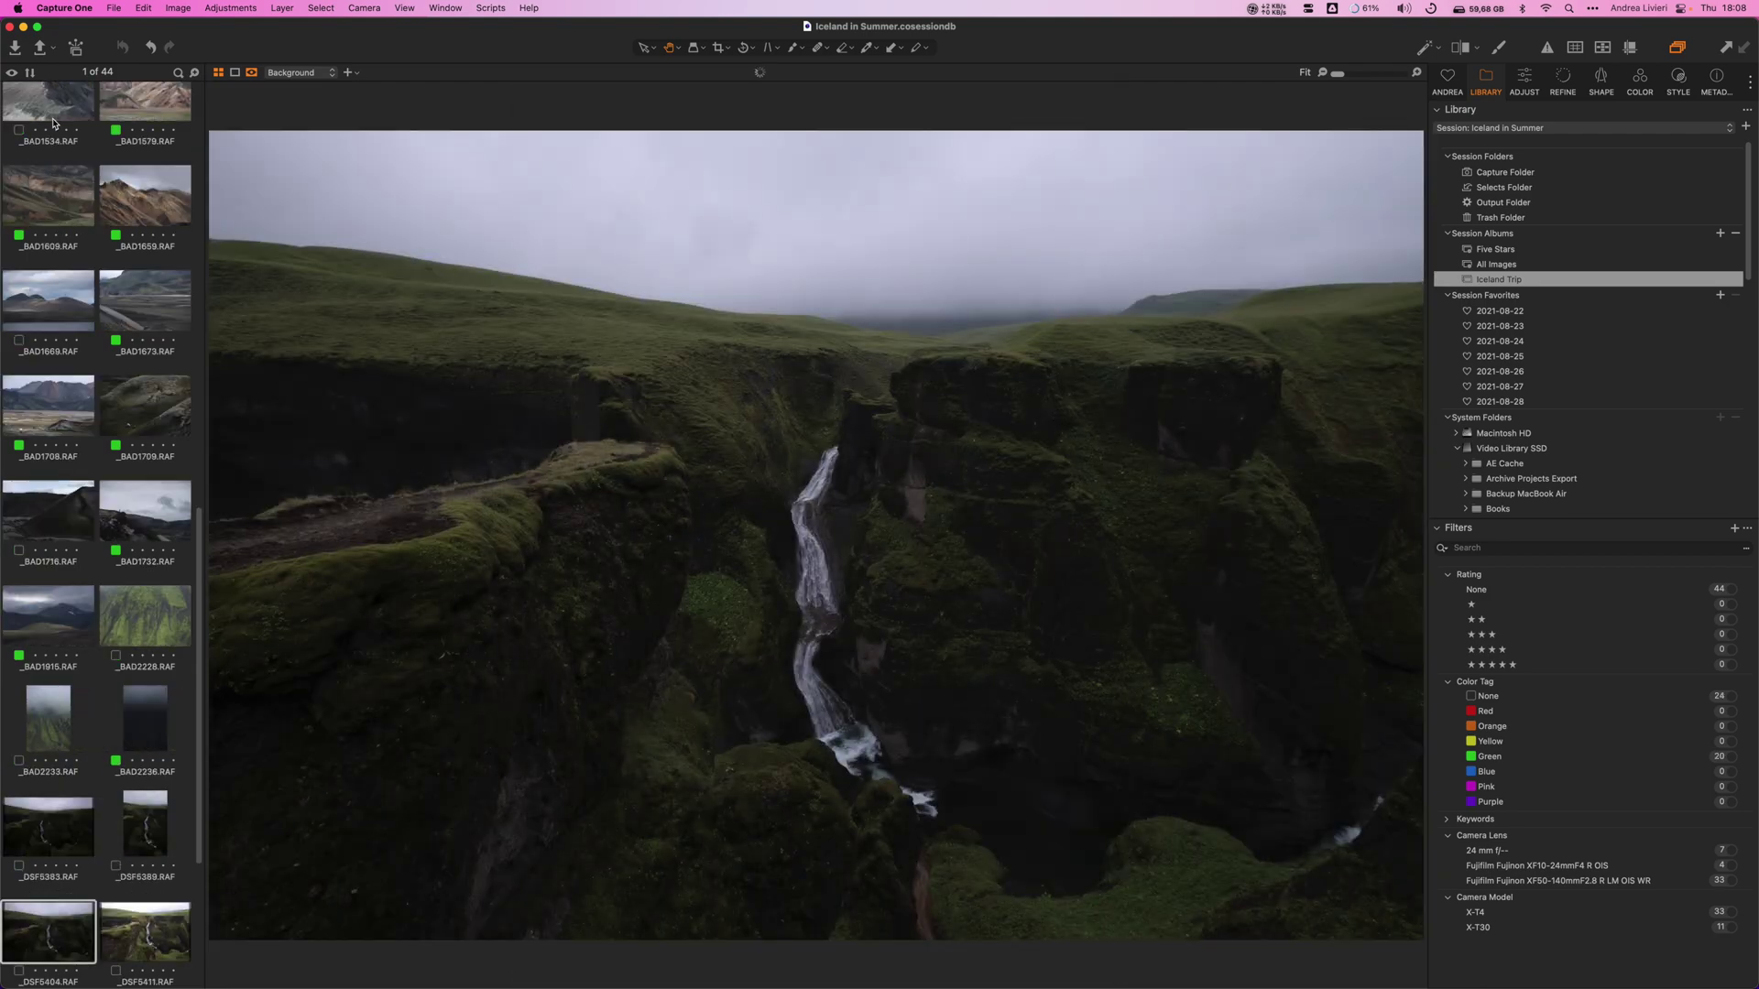
pyautogui.press('Right')
pyautogui.press('+')
pyautogui.press('Right')
pyautogui.press('+')
pyautogui.press('Right')
pyautogui.press('+')
pyautogui.press('Right')
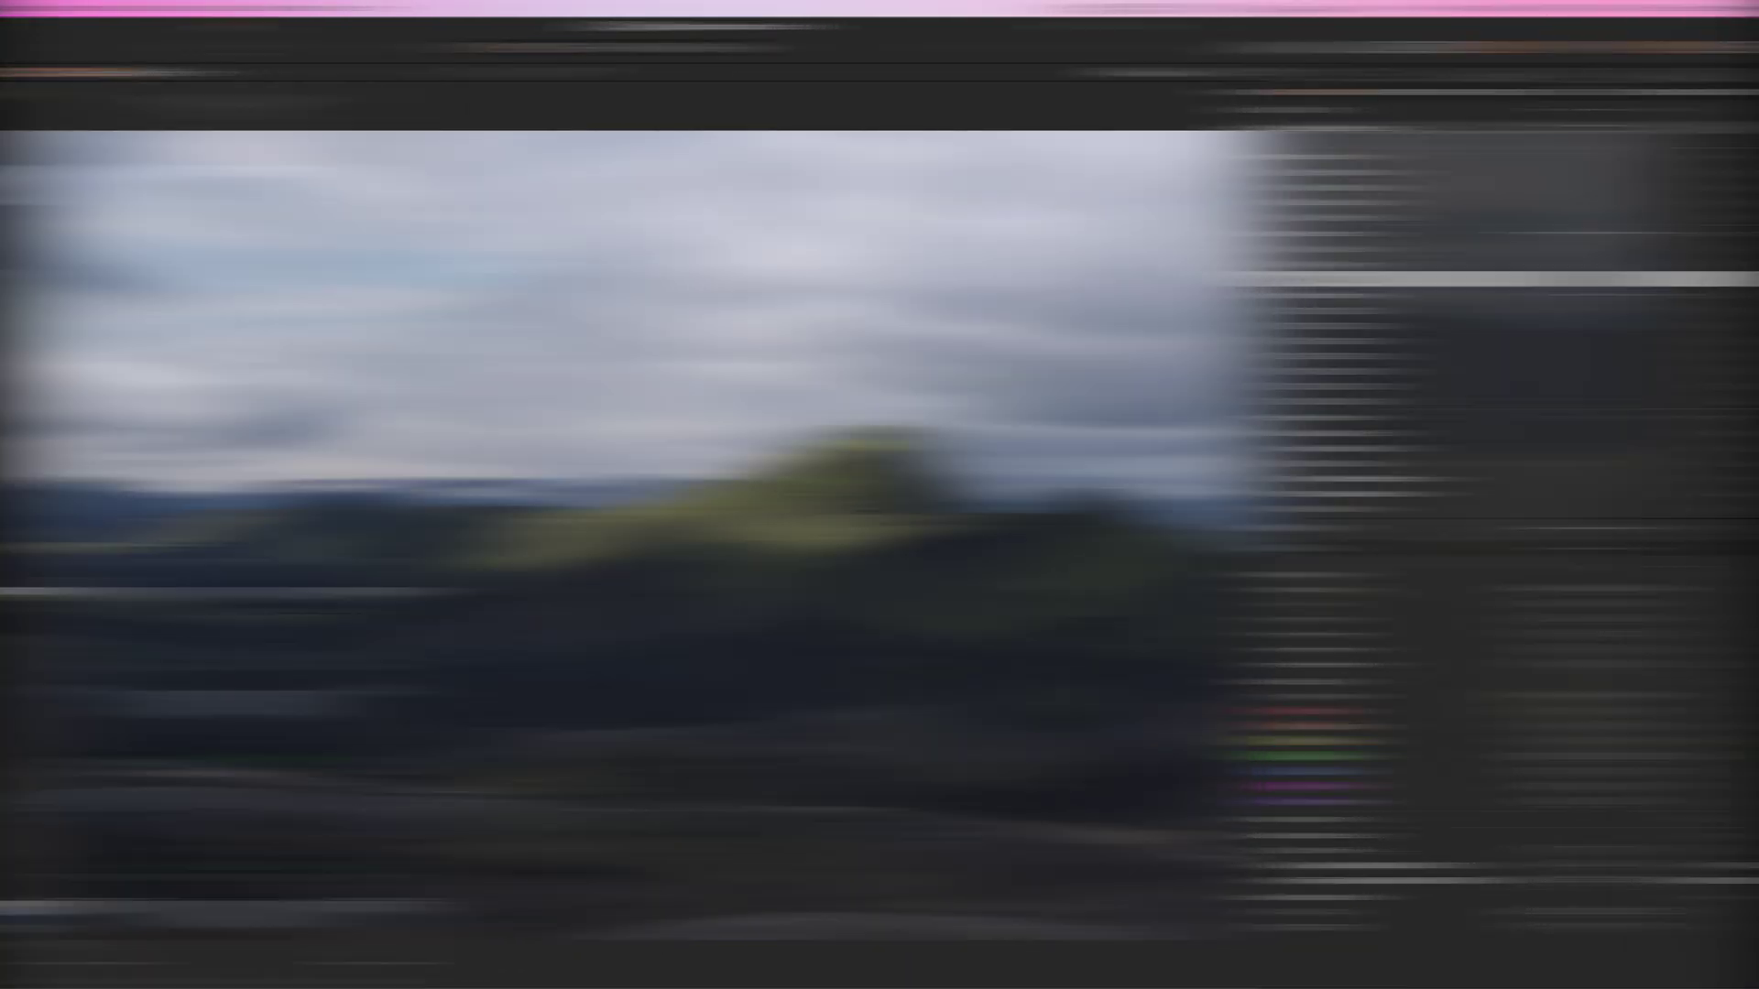
pyautogui.press('+')
pyautogui.press('Right')
pyautogui.press('+')
pyautogui.press('Right')
pyautogui.press('Right')
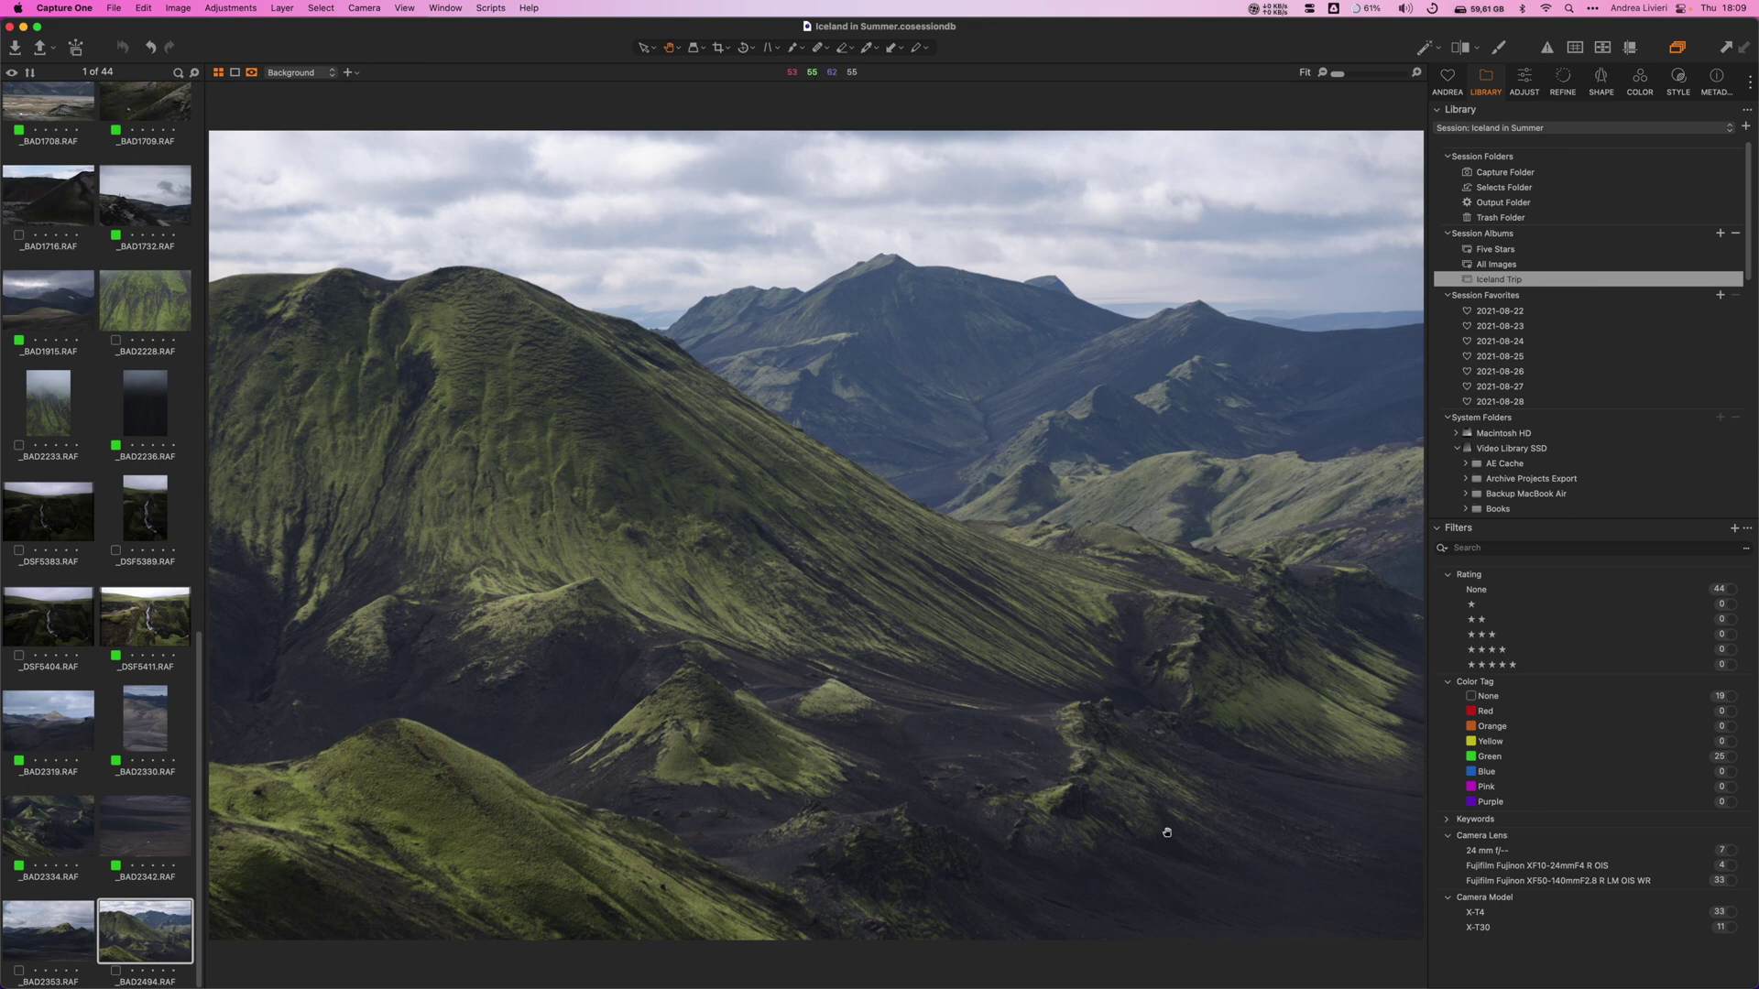
# Step: Move the untagged images to the Trash Folder, then select the 25 green-tagged picks
pyautogui.click(1486, 698)
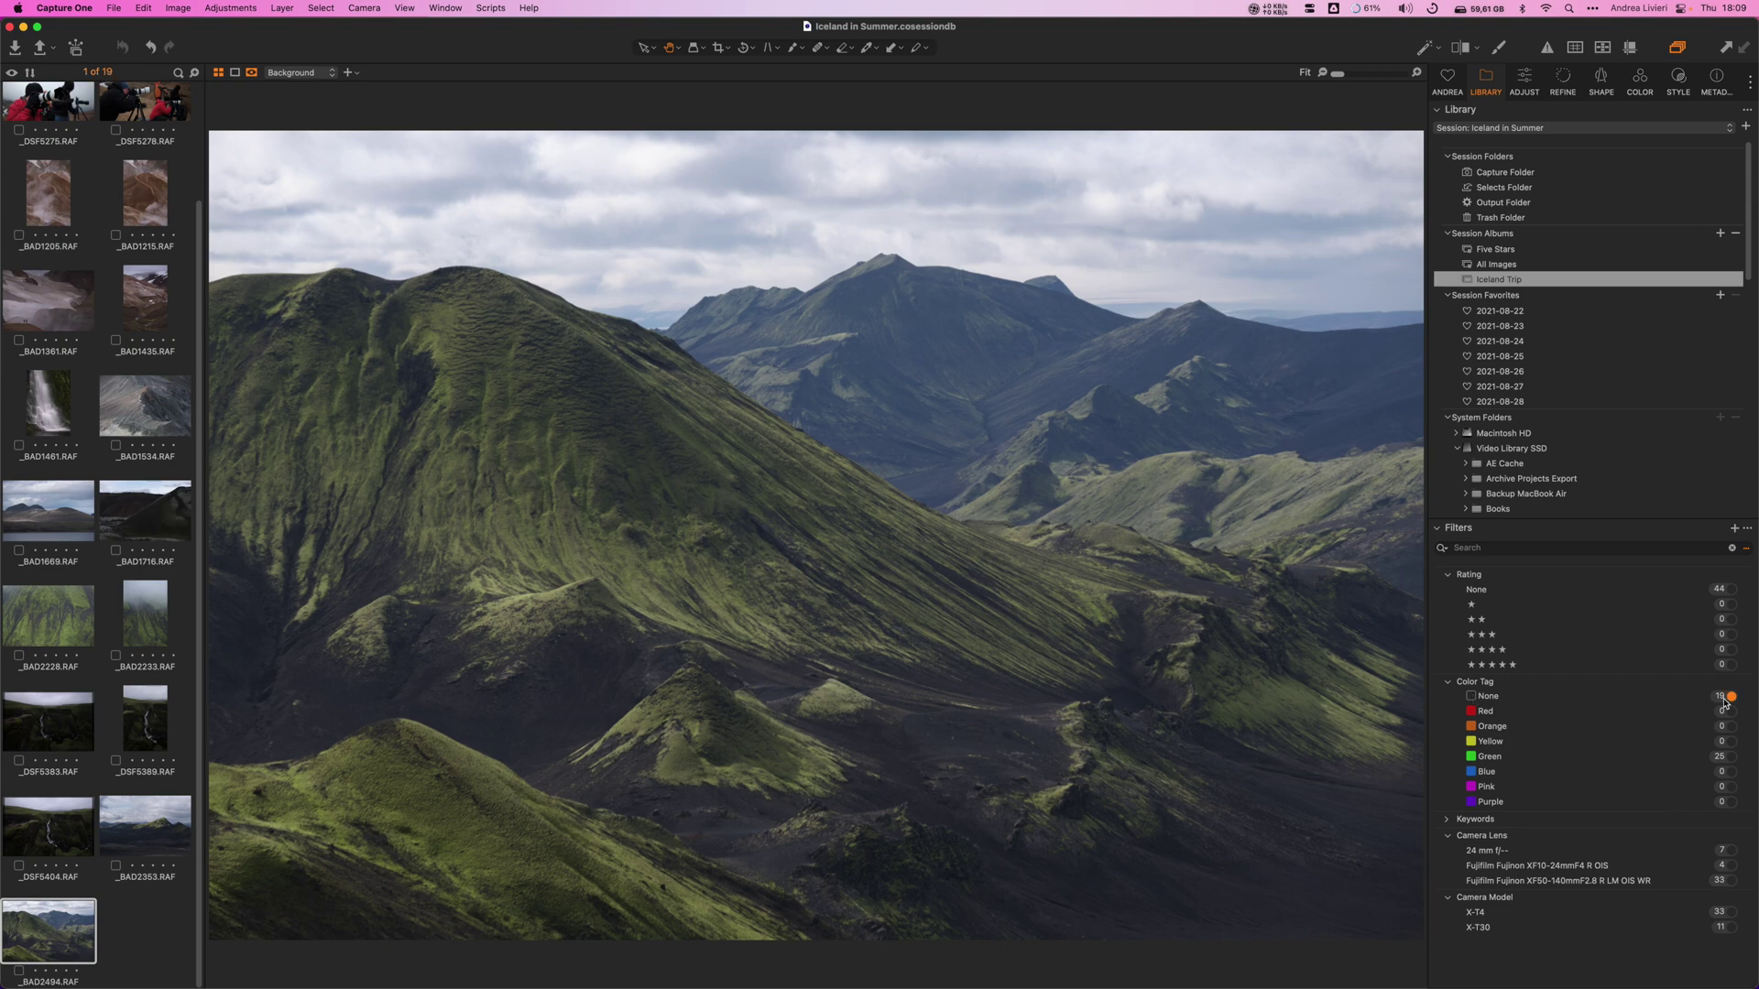
pyautogui.scroll(3, 80, 709)
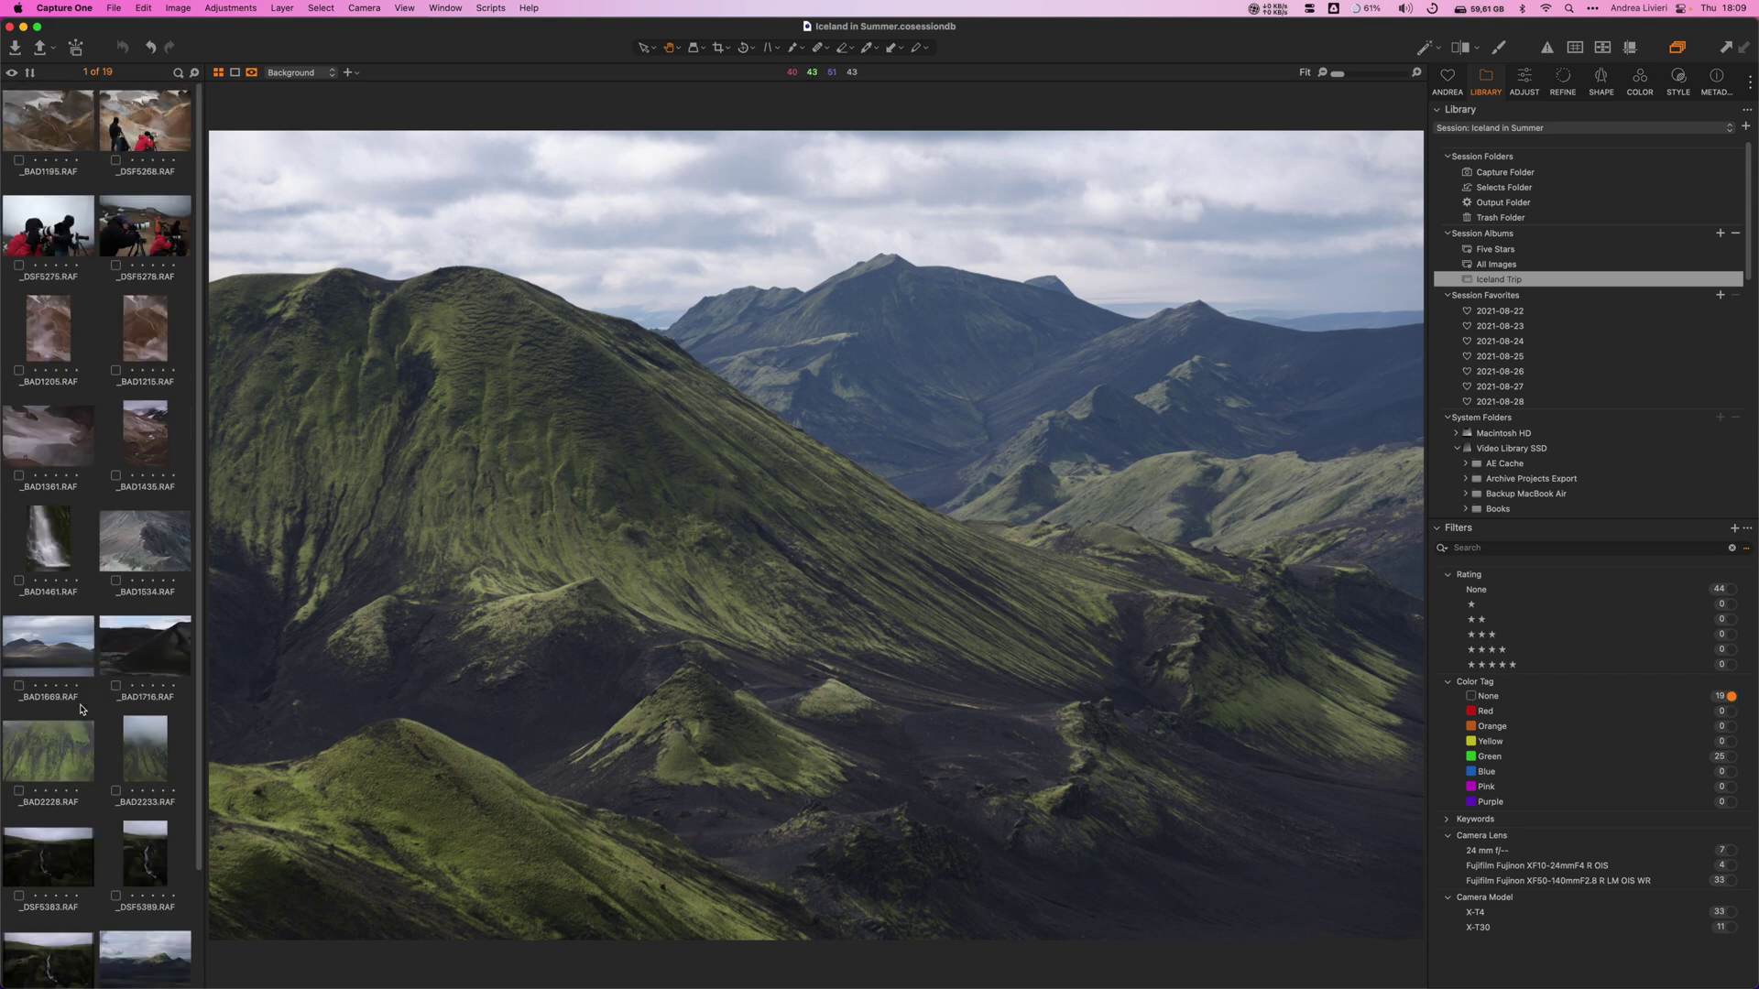
pyautogui.press('super+a')
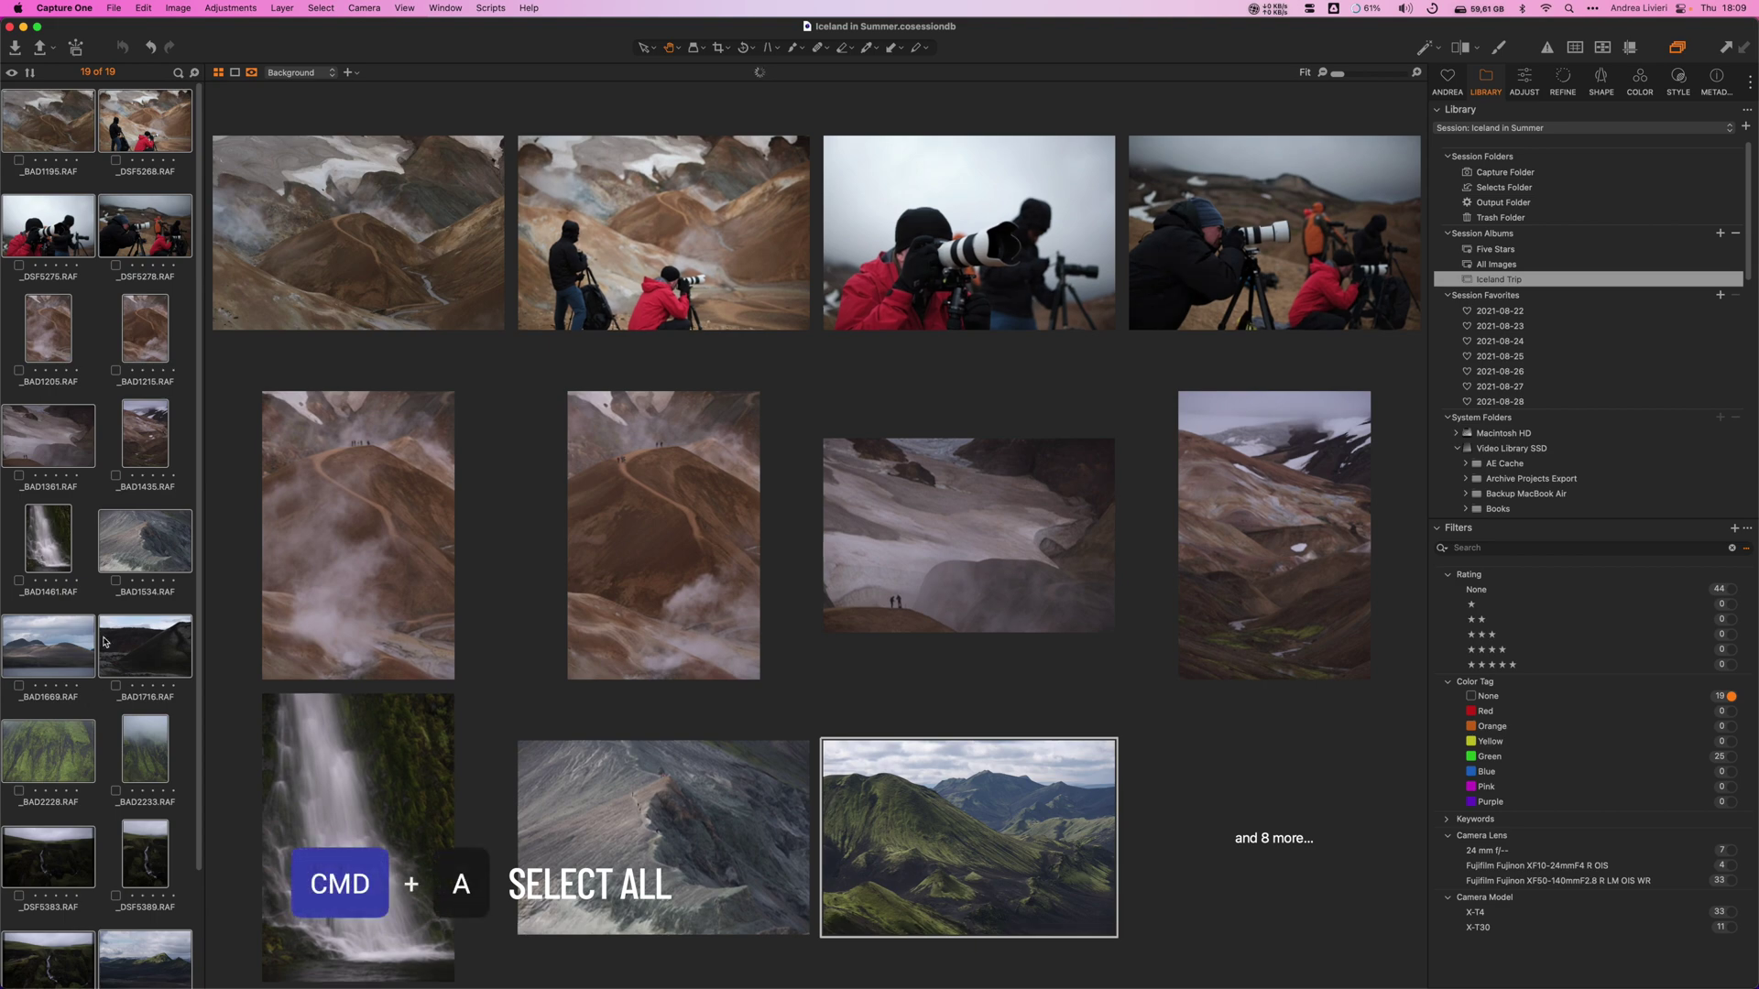
pyautogui.moveTo(104, 641); pyautogui.dragTo(1500, 218)
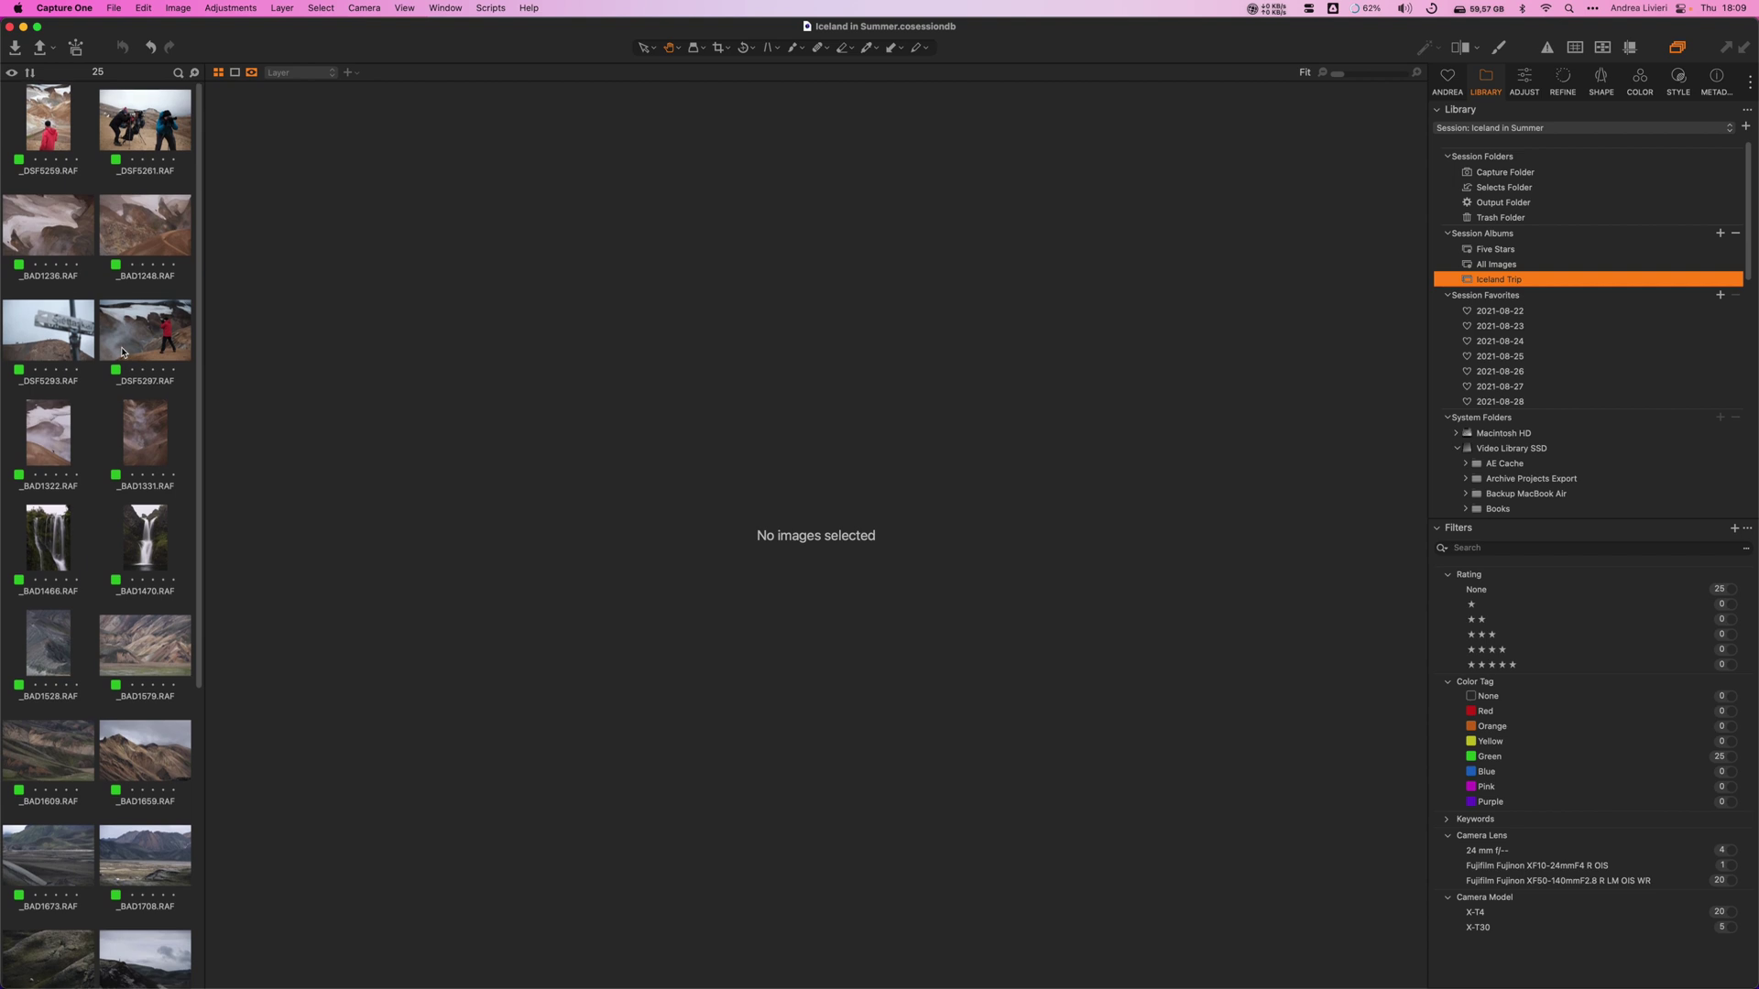
pyautogui.press('super+a')
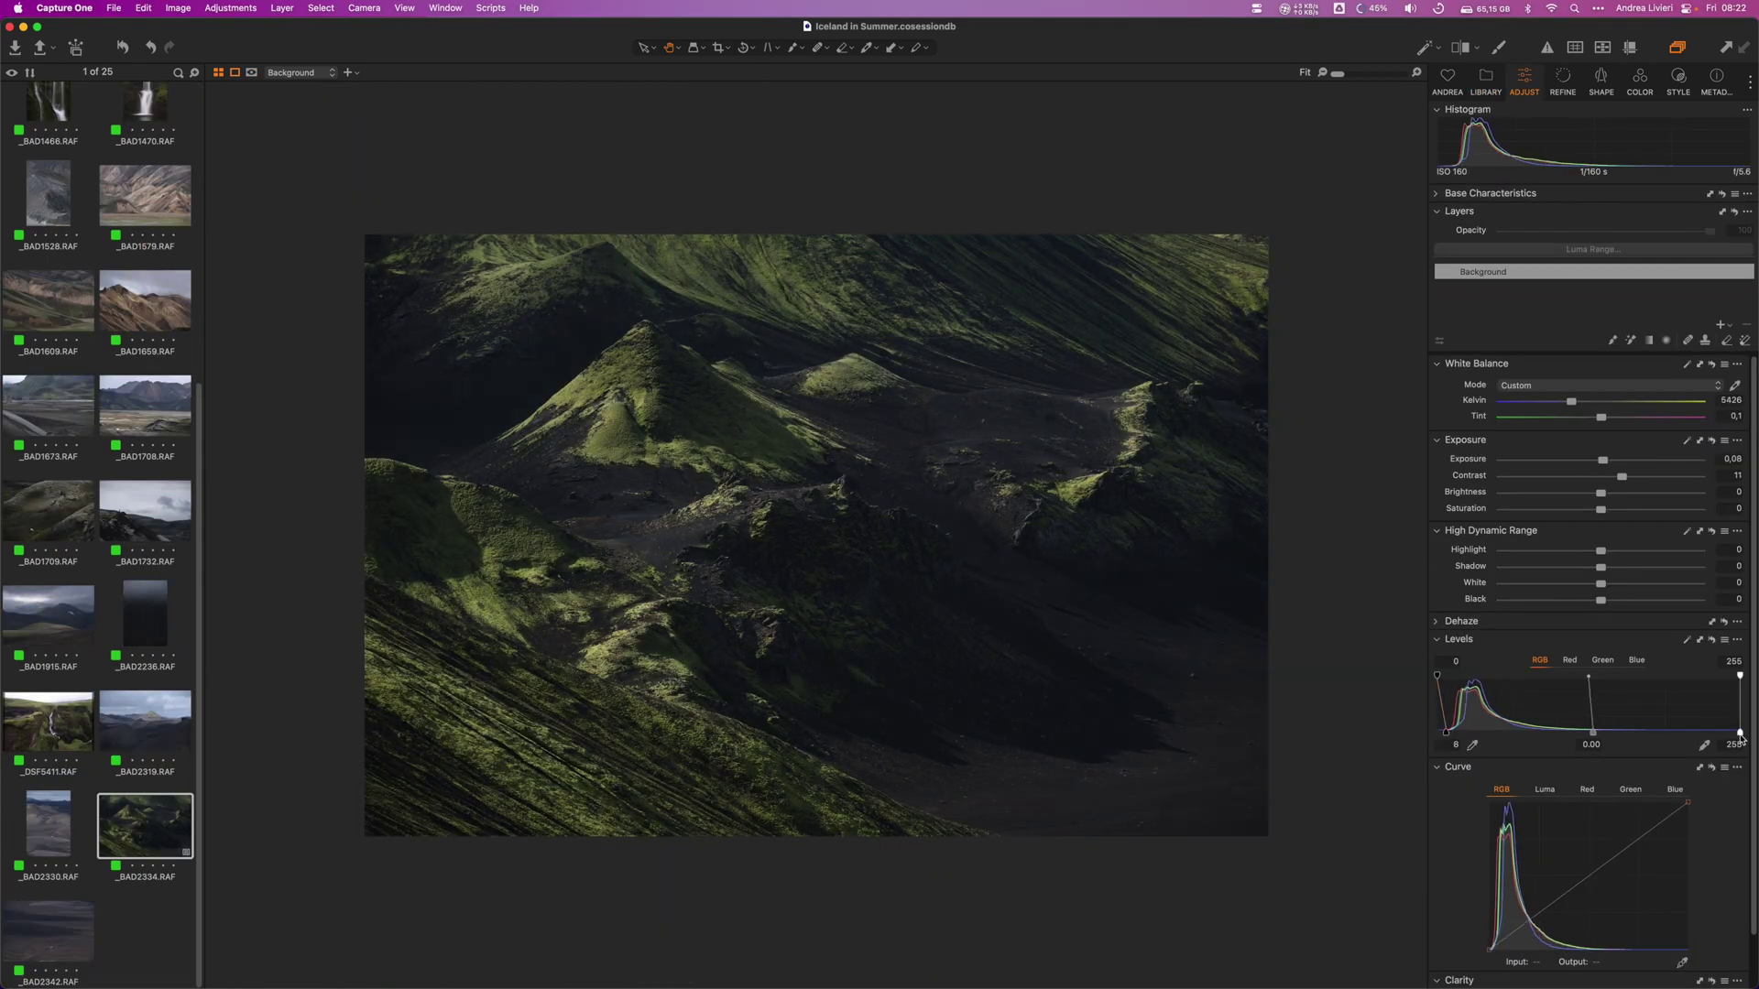
# Step: Adjust _BAD2334: Levels white 210, faded-black curve, Saturation 6, Shadow 4, 5611 K
pyautogui.moveTo(1739, 733); pyautogui.dragTo(1686, 732)
pyautogui.click(1596, 869)
pyautogui.moveTo(1550, 902); pyautogui.dragTo(1489, 944)
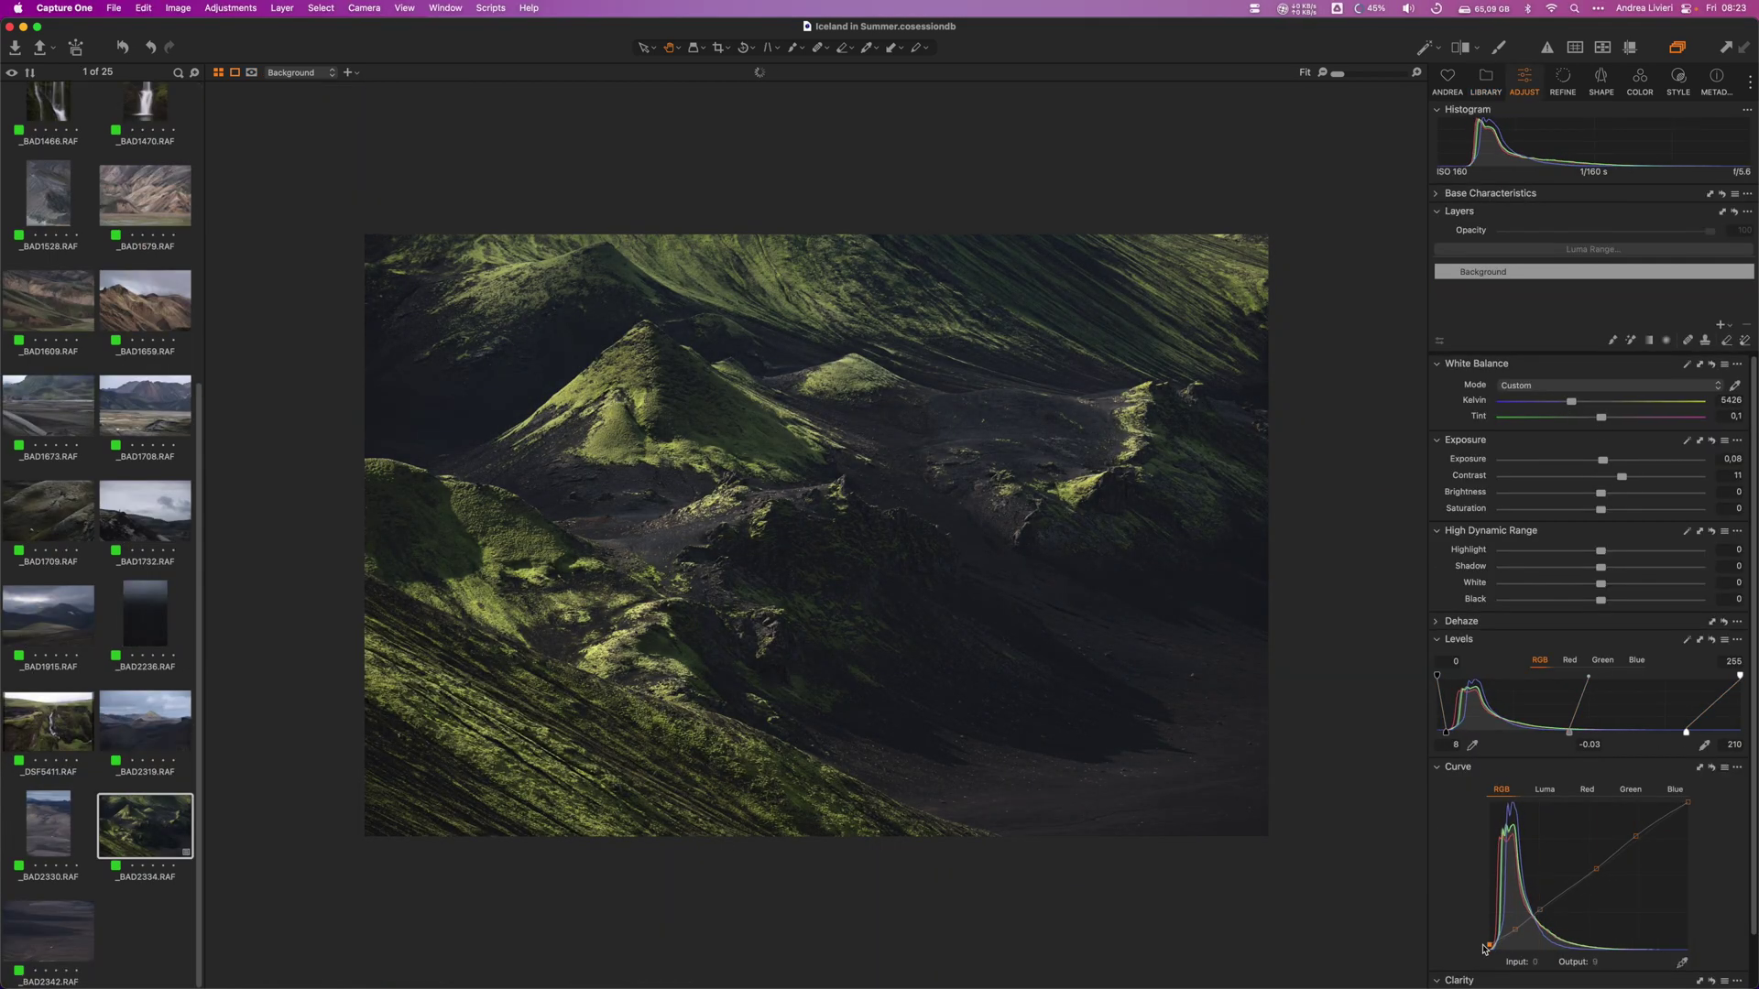
pyautogui.moveTo(1600, 509); pyautogui.dragTo(1605, 509)
pyautogui.moveTo(1600, 567); pyautogui.dragTo(1603, 567)
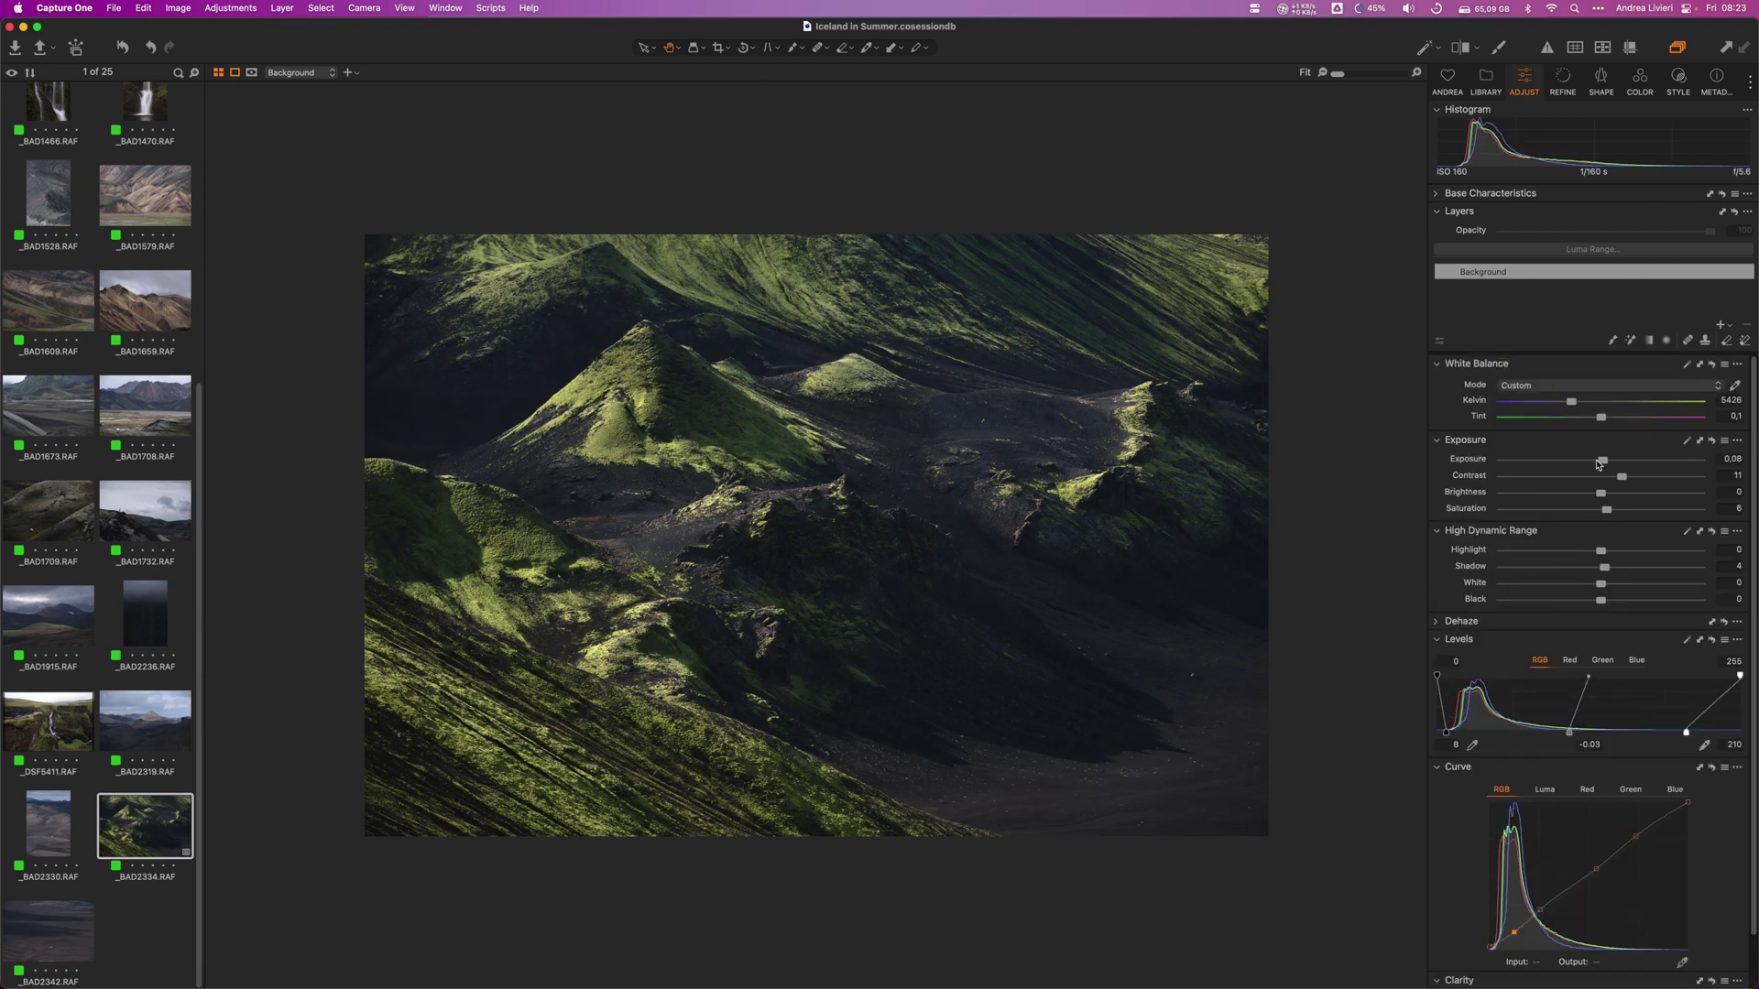
pyautogui.moveTo(1601, 459); pyautogui.dragTo(1574, 401)
pyautogui.moveTo(1600, 493); pyautogui.dragTo(1618, 477)
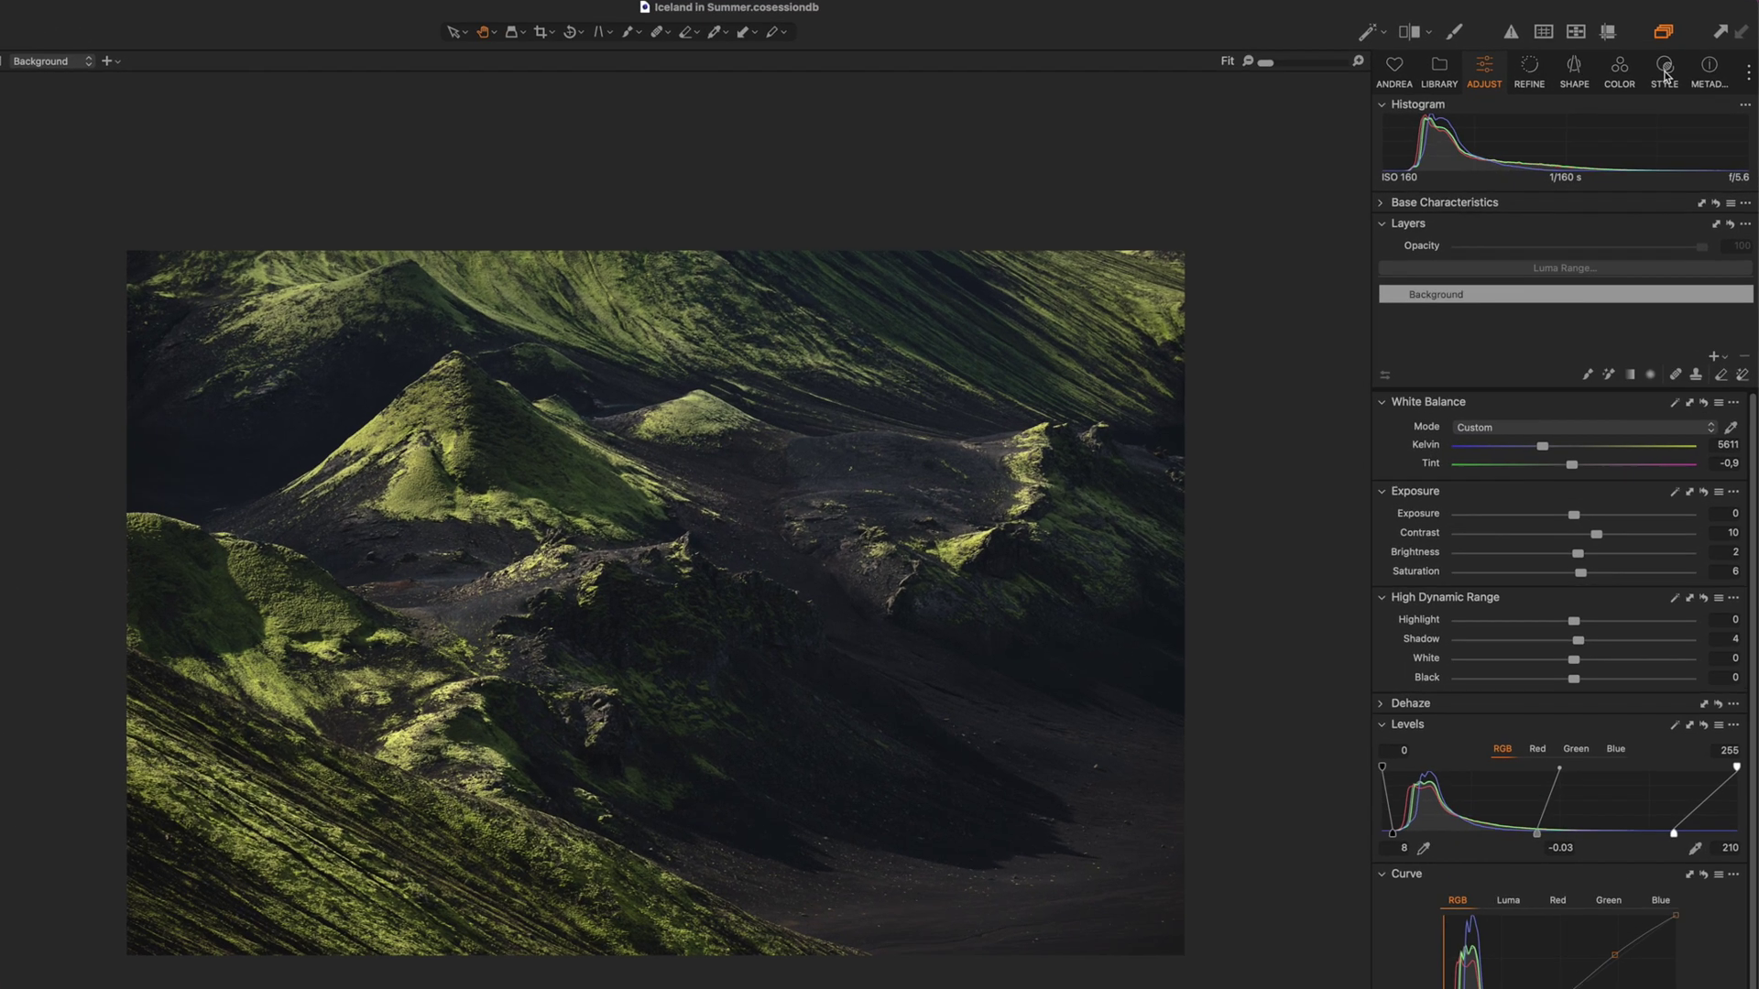
# Step: Browse the built-in SPRING styles, then expand Custom Styles to show AL - Heading North
pyautogui.click(1678, 87)
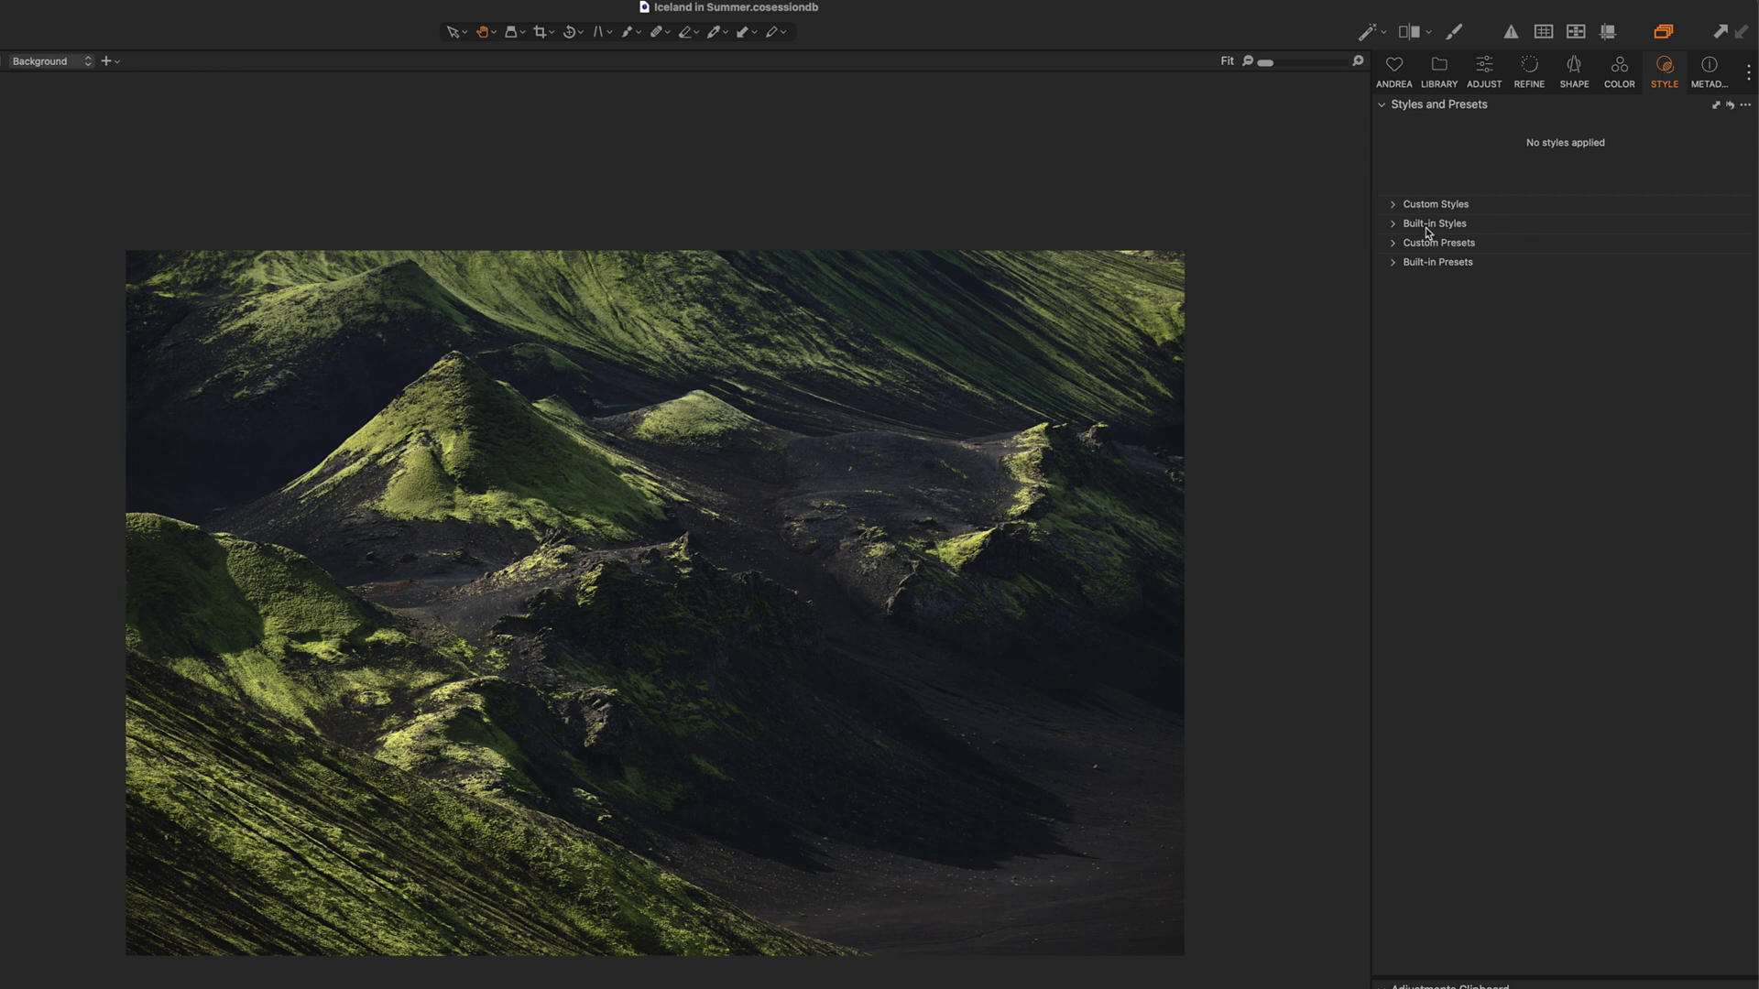
pyautogui.click(1395, 225)
pyautogui.click(1403, 278)
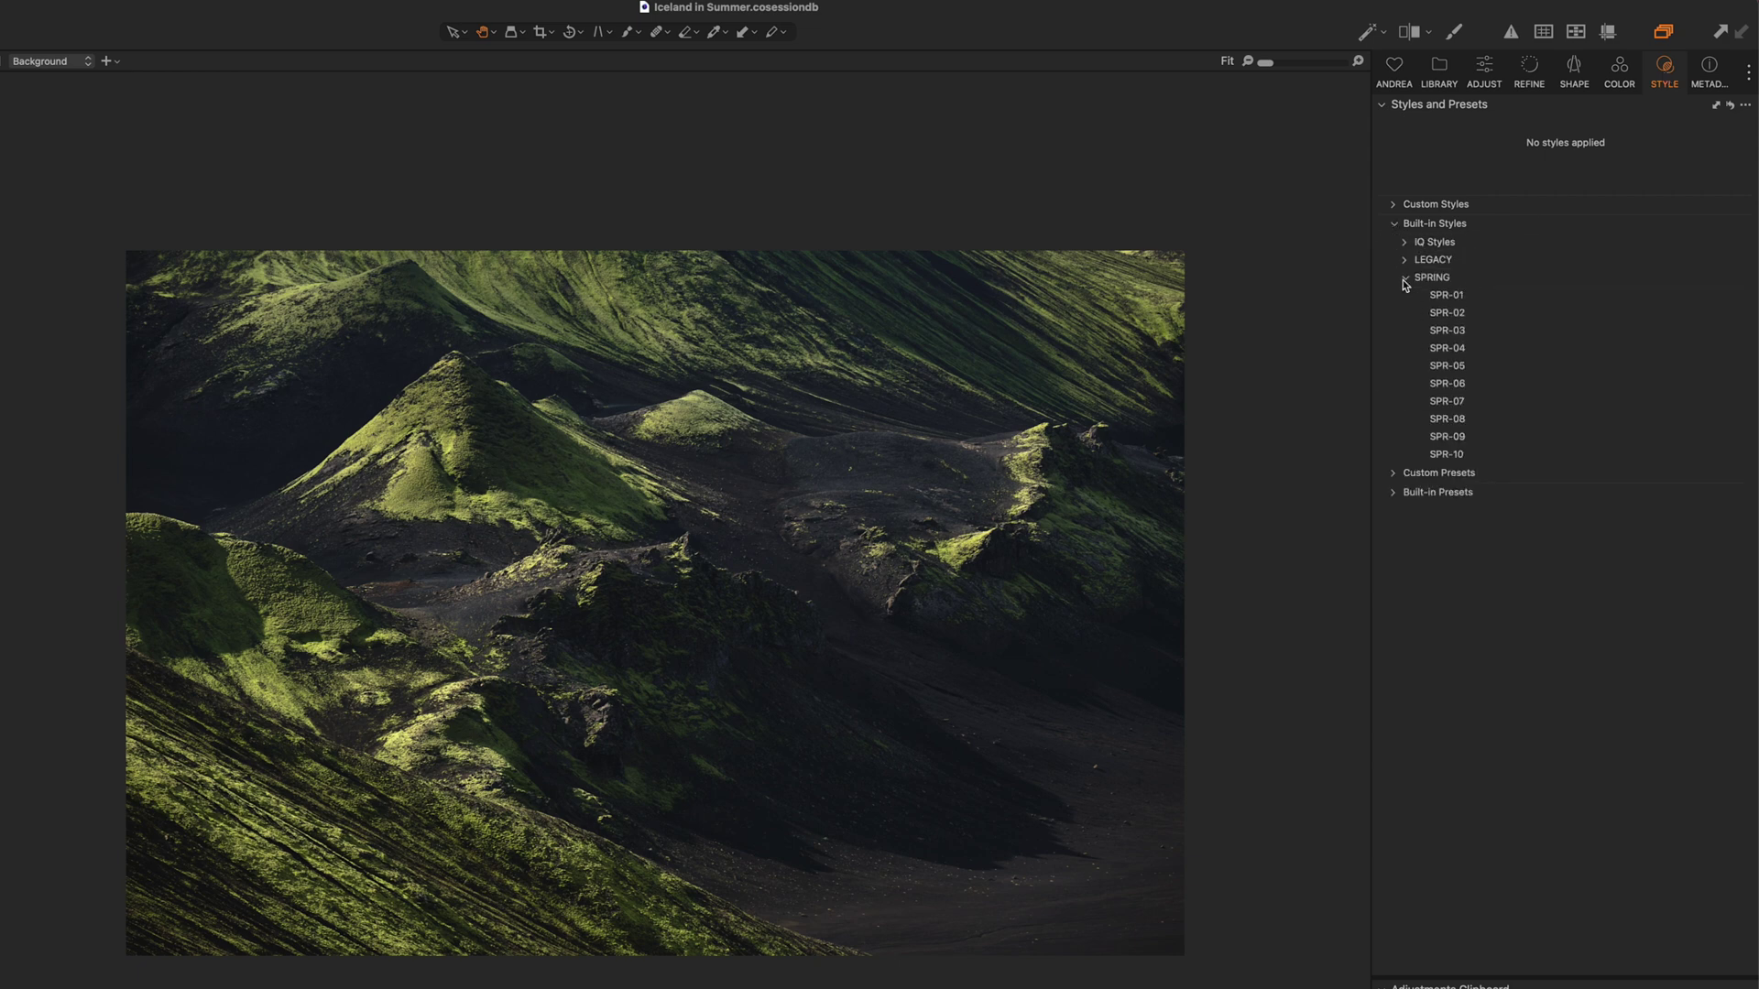
pyautogui.click(1393, 224)
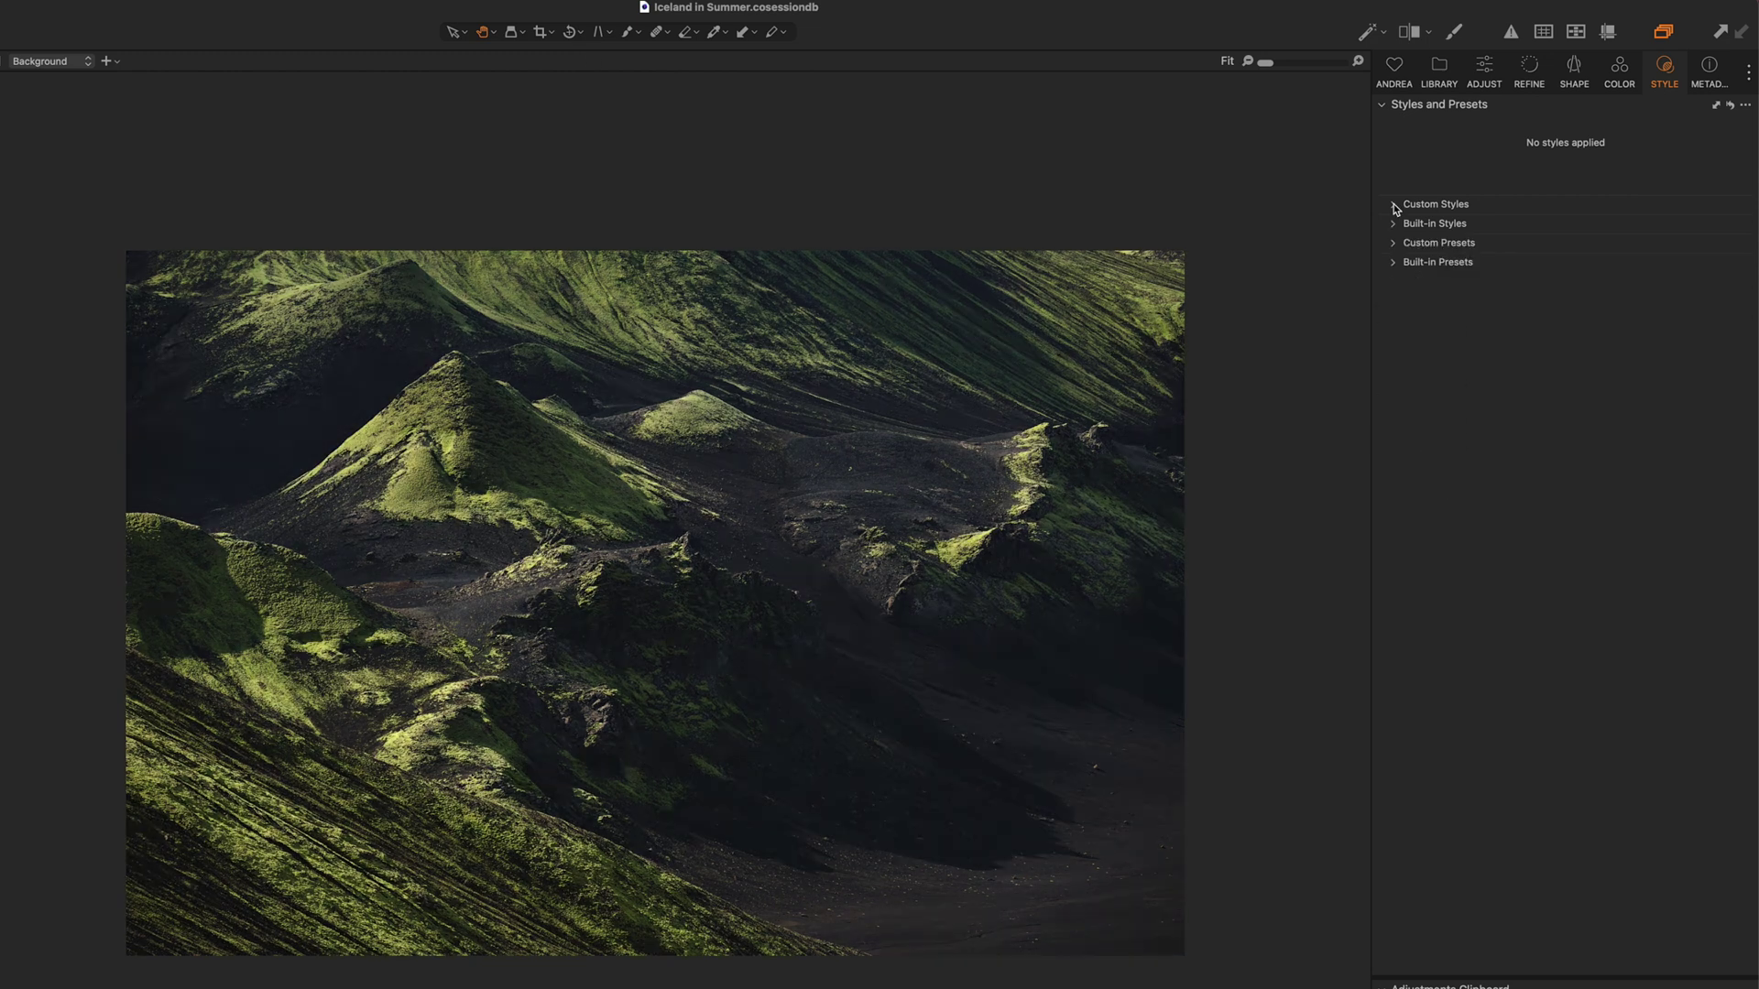
pyautogui.click(1395, 205)
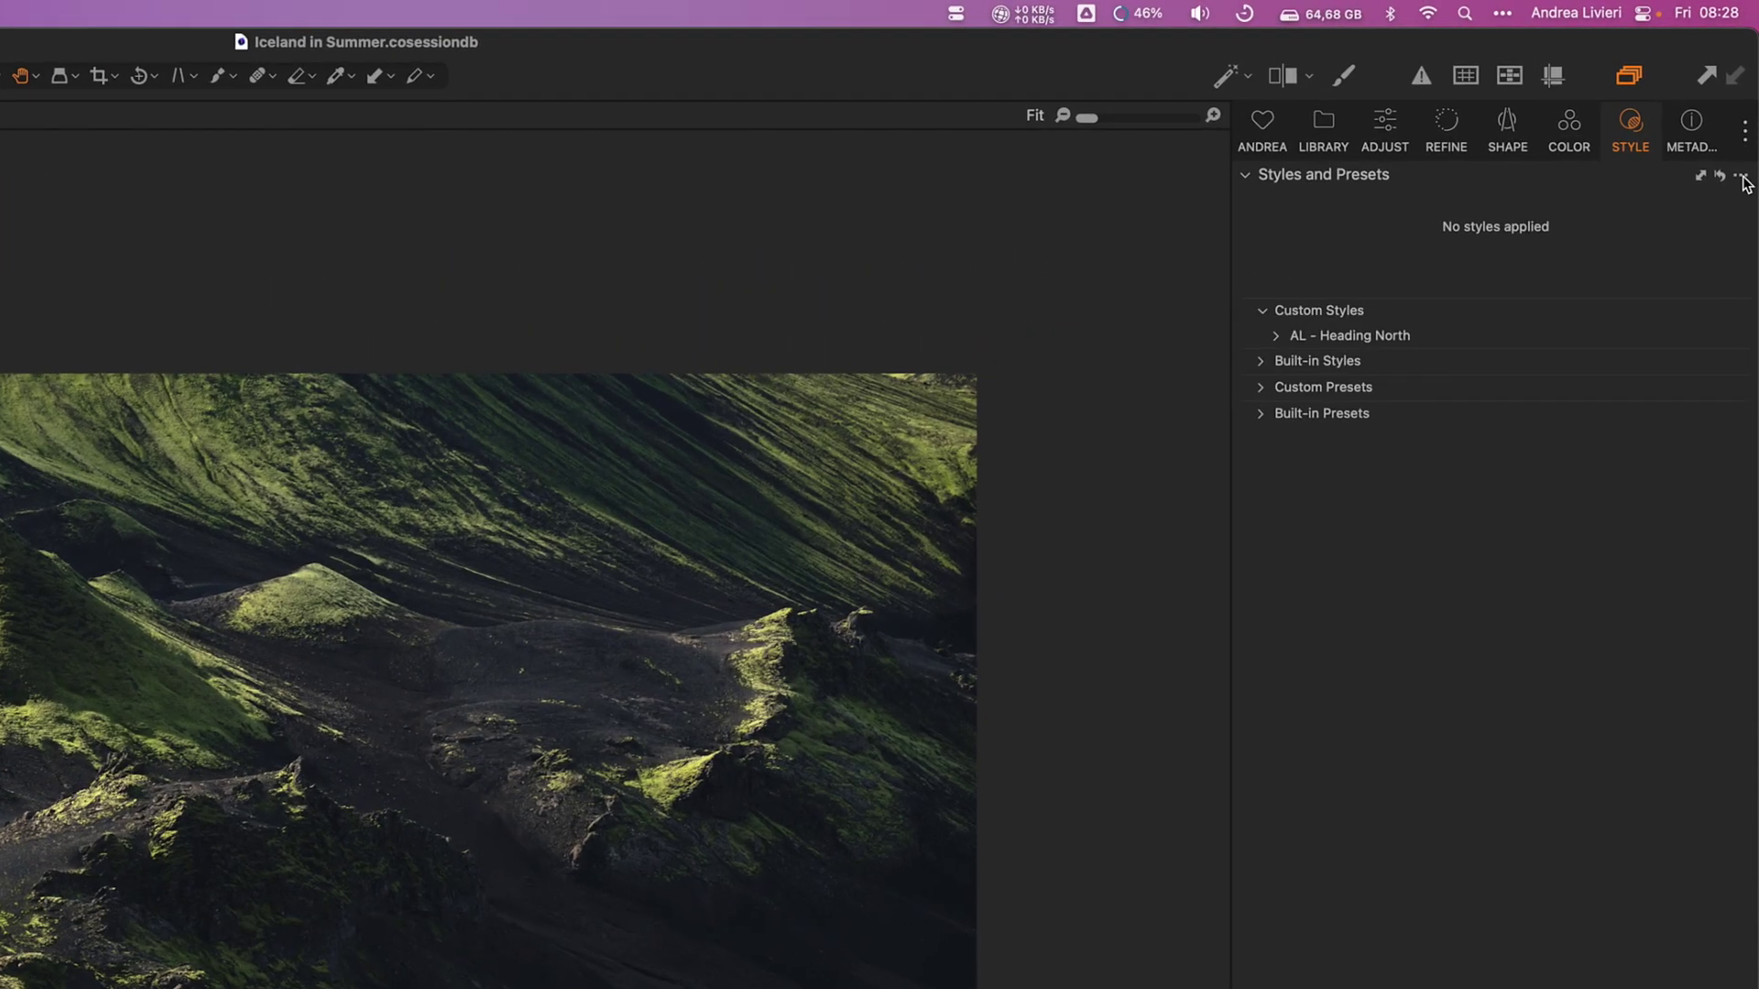
pyautogui.click(1747, 110)
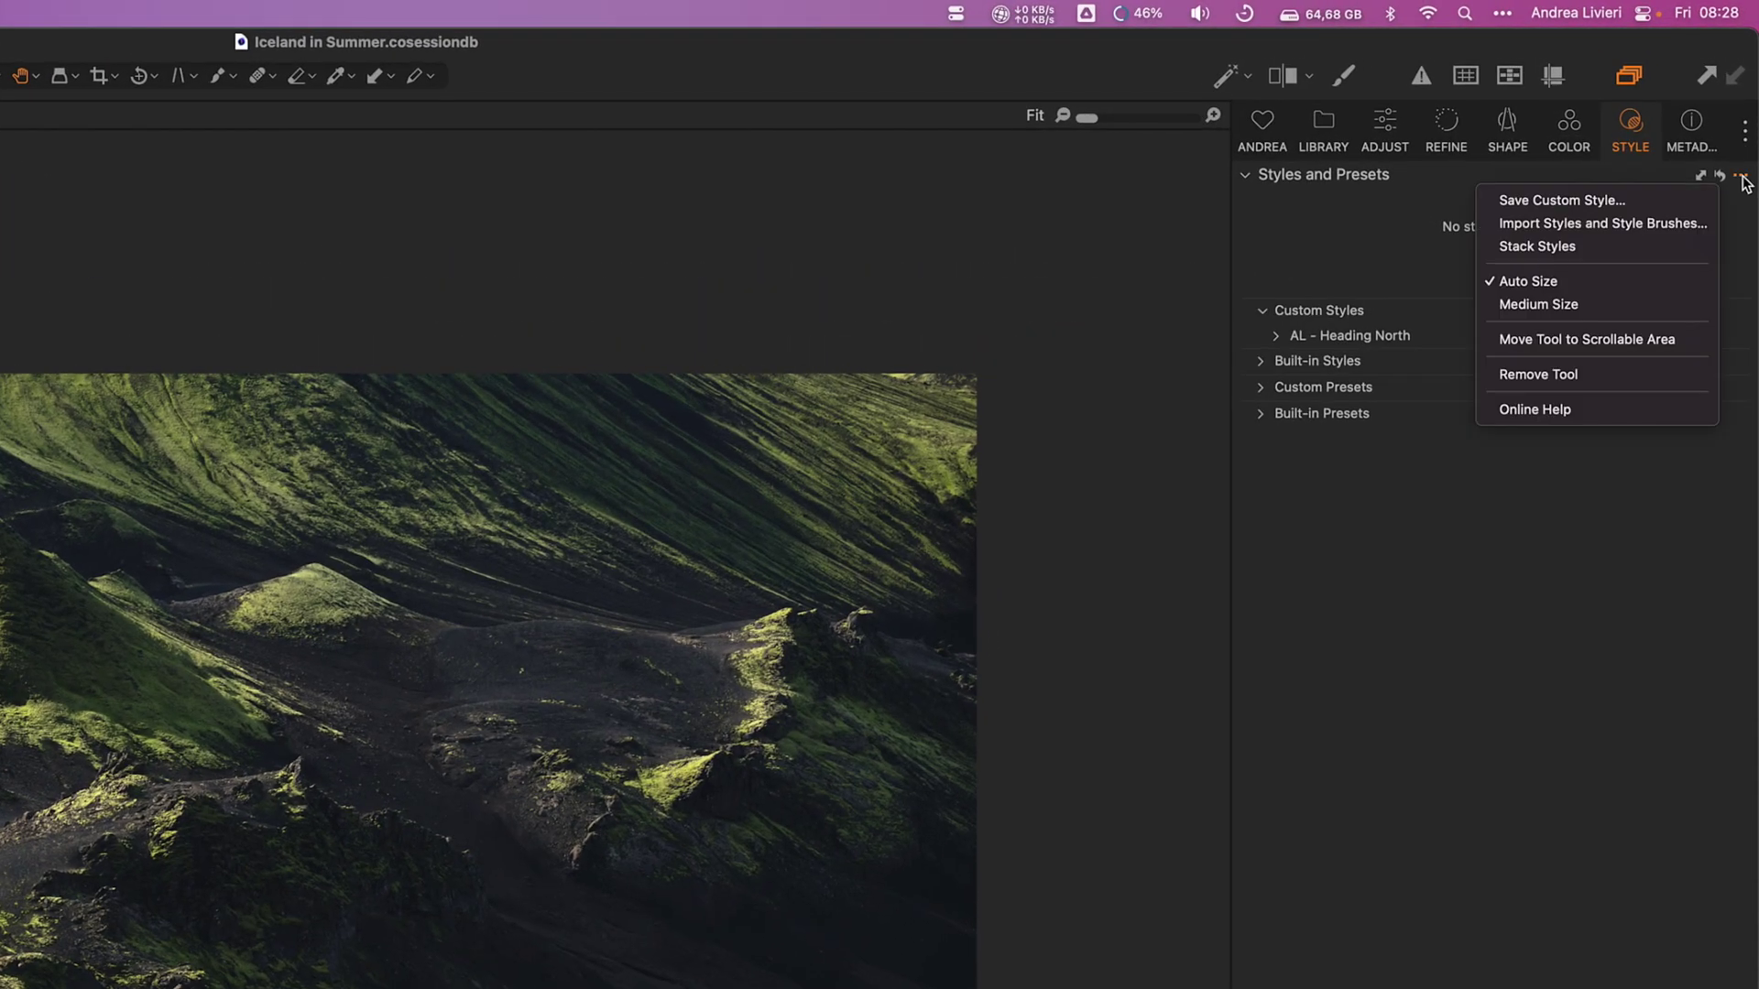
# Step: Save the adjustments without White Balance as custom style 'Iceland Highlands' and apply it
pyautogui.click(1692, 208)
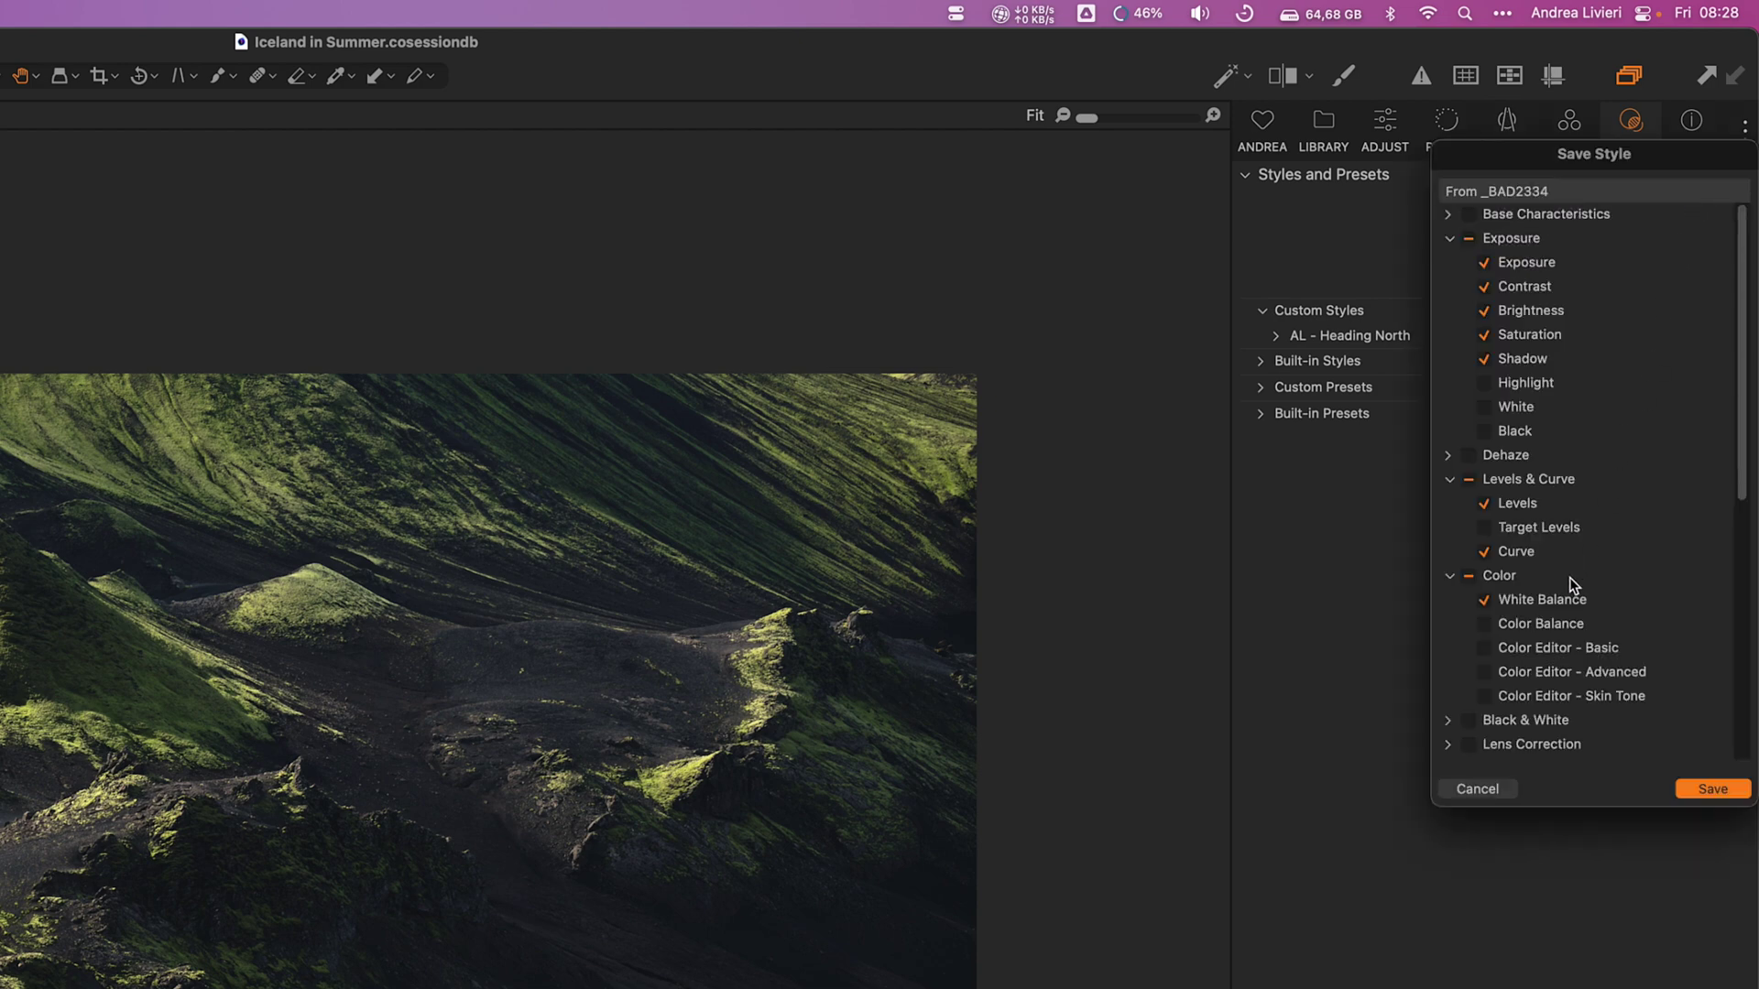
pyautogui.click(1484, 600)
pyautogui.scroll(-10, 1615, 612)
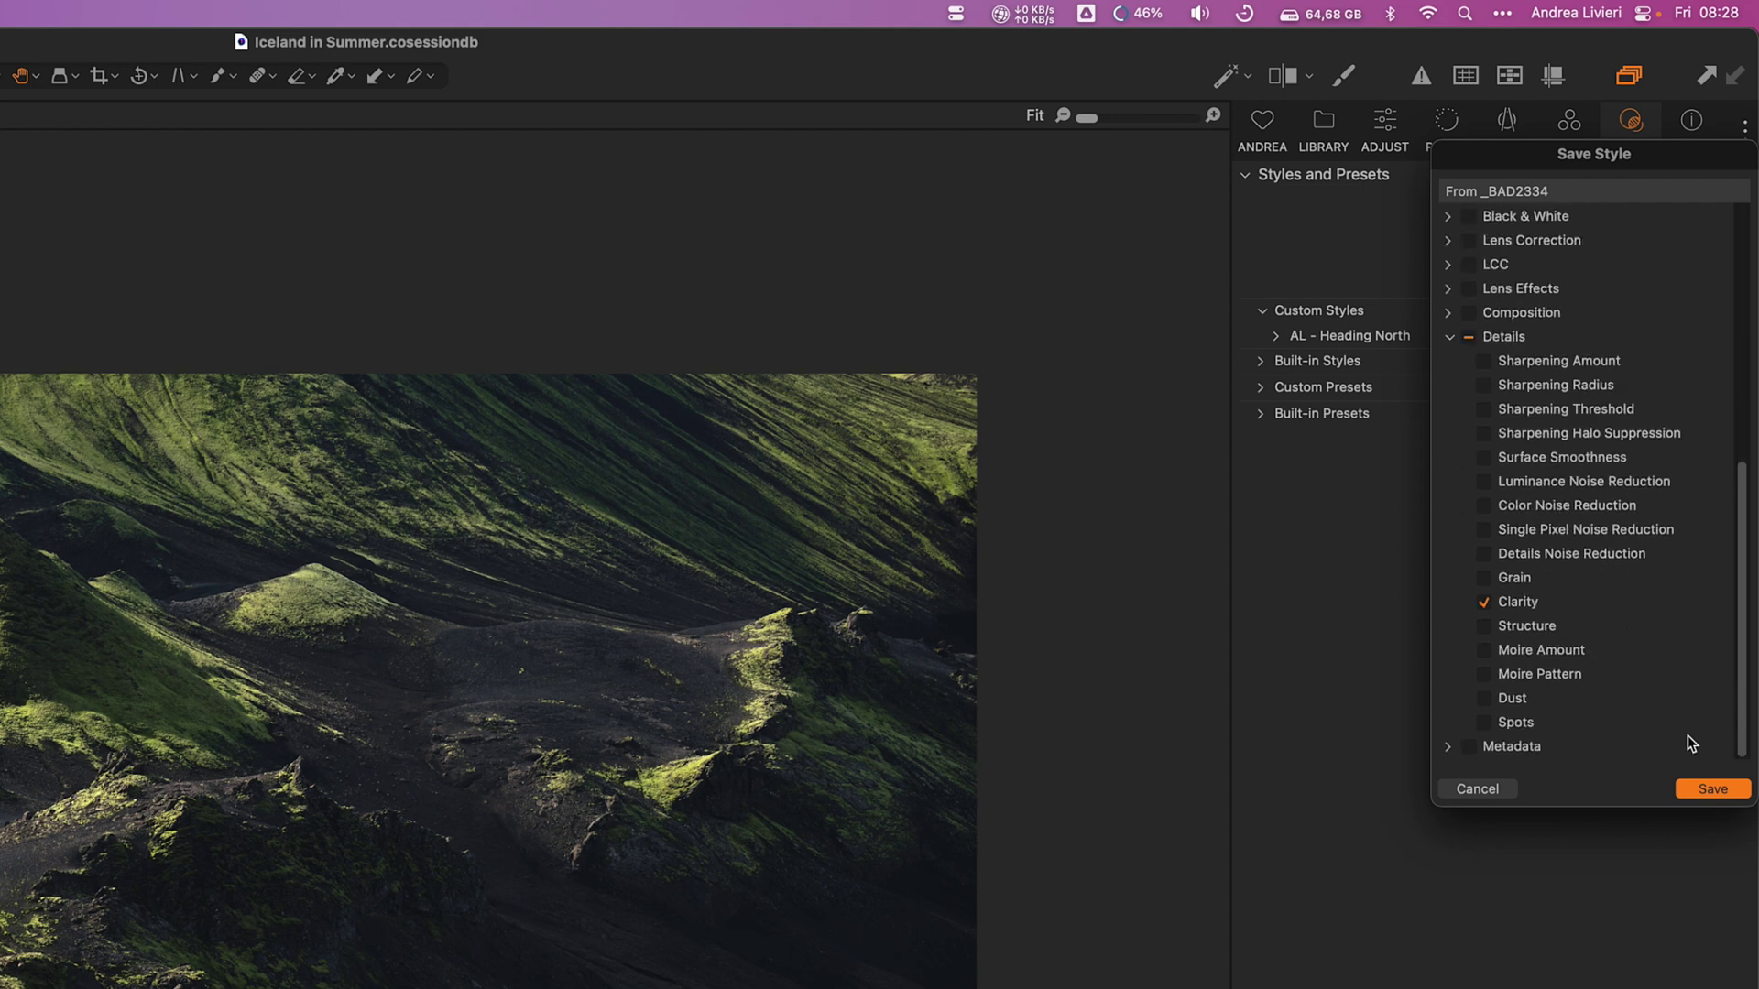
pyautogui.click(1711, 789)
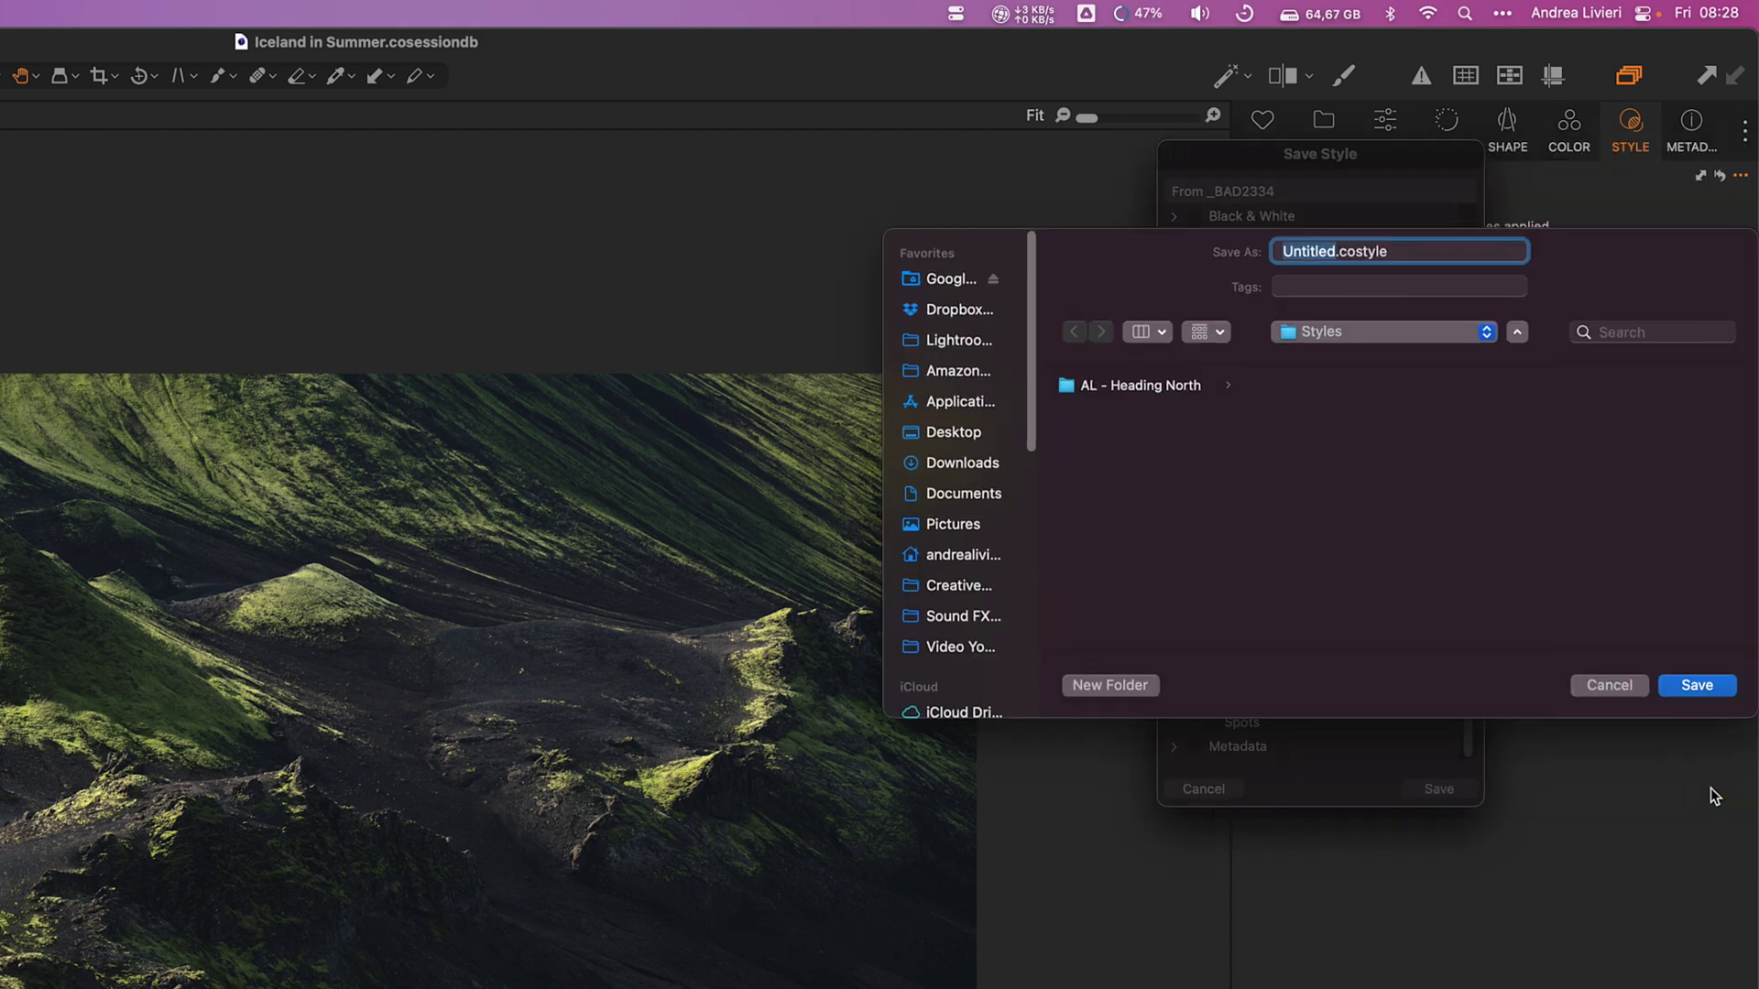
pyautogui.write('Iceland Highlands')
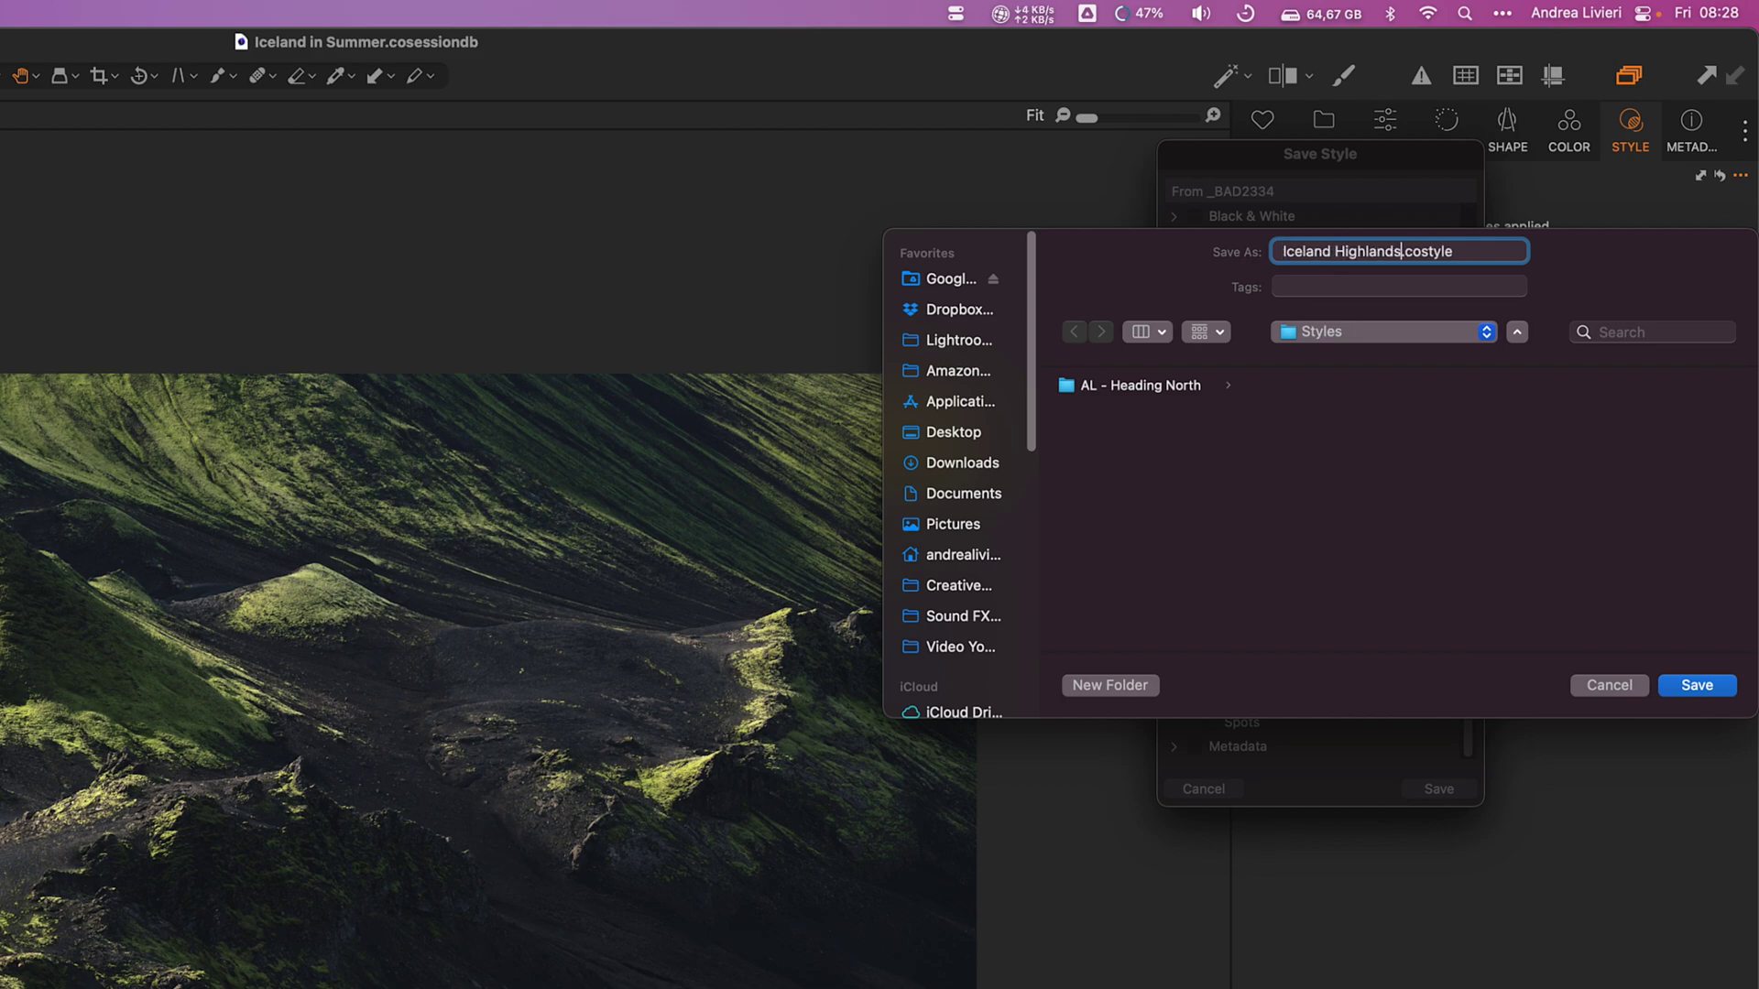
pyautogui.click(1716, 697)
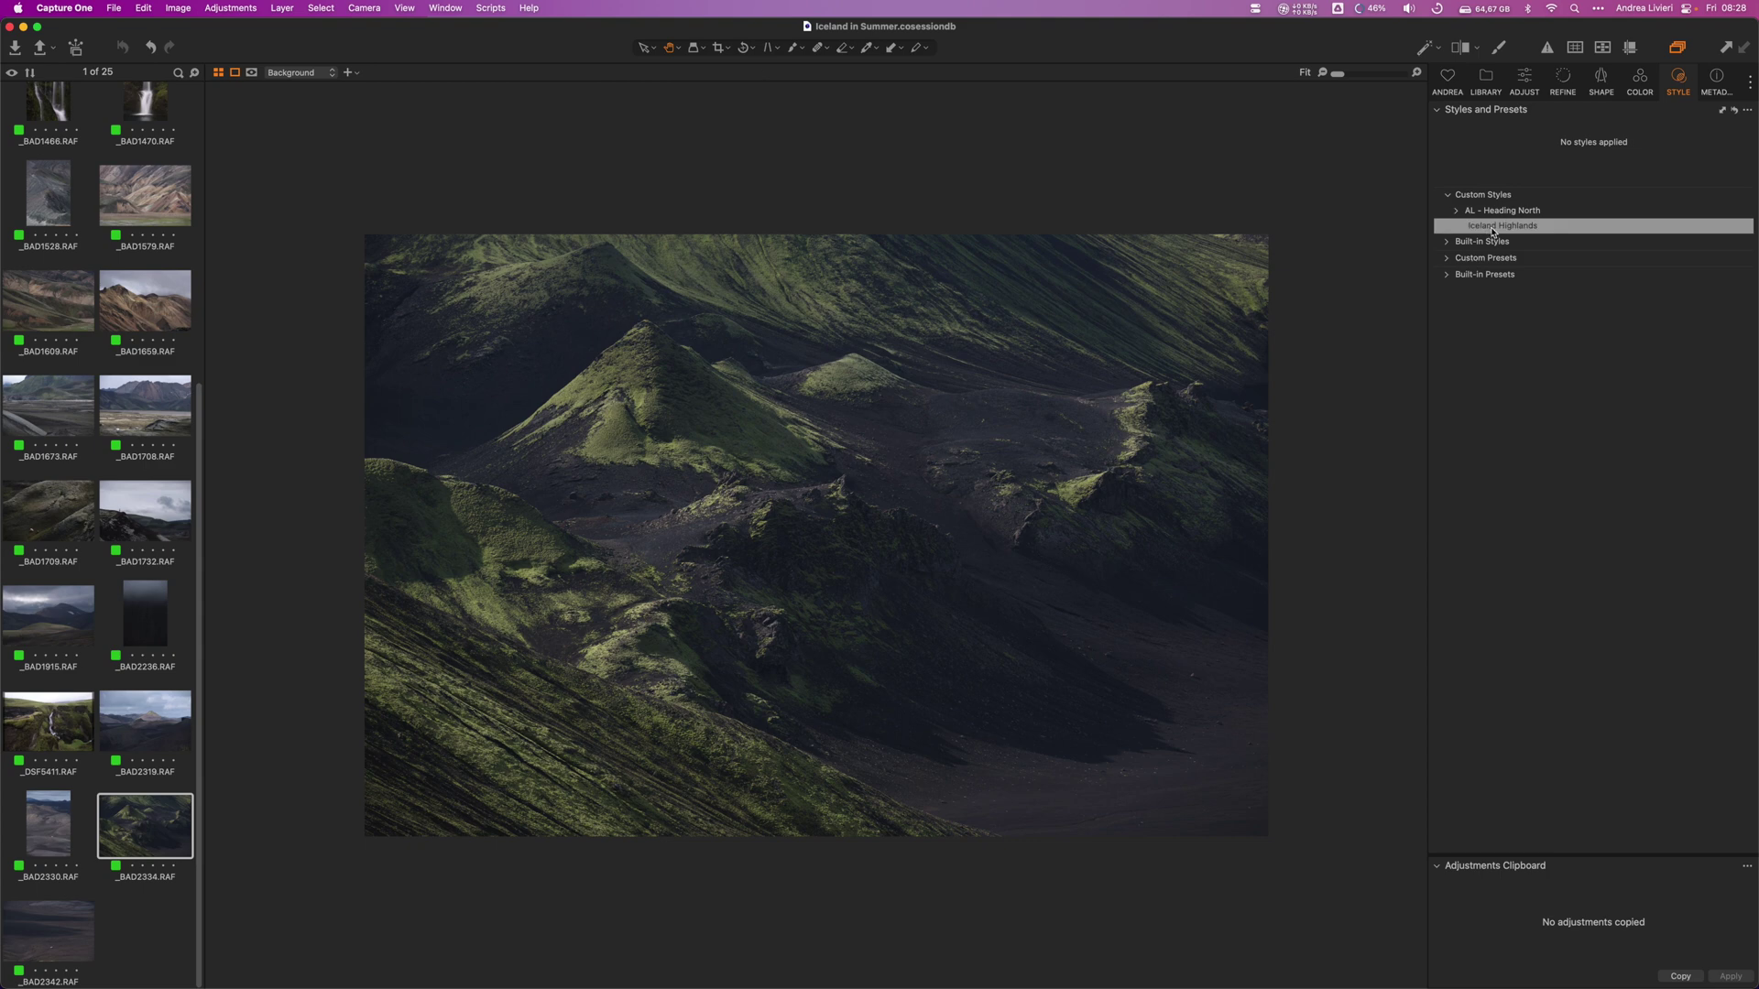
pyautogui.click(1493, 227)
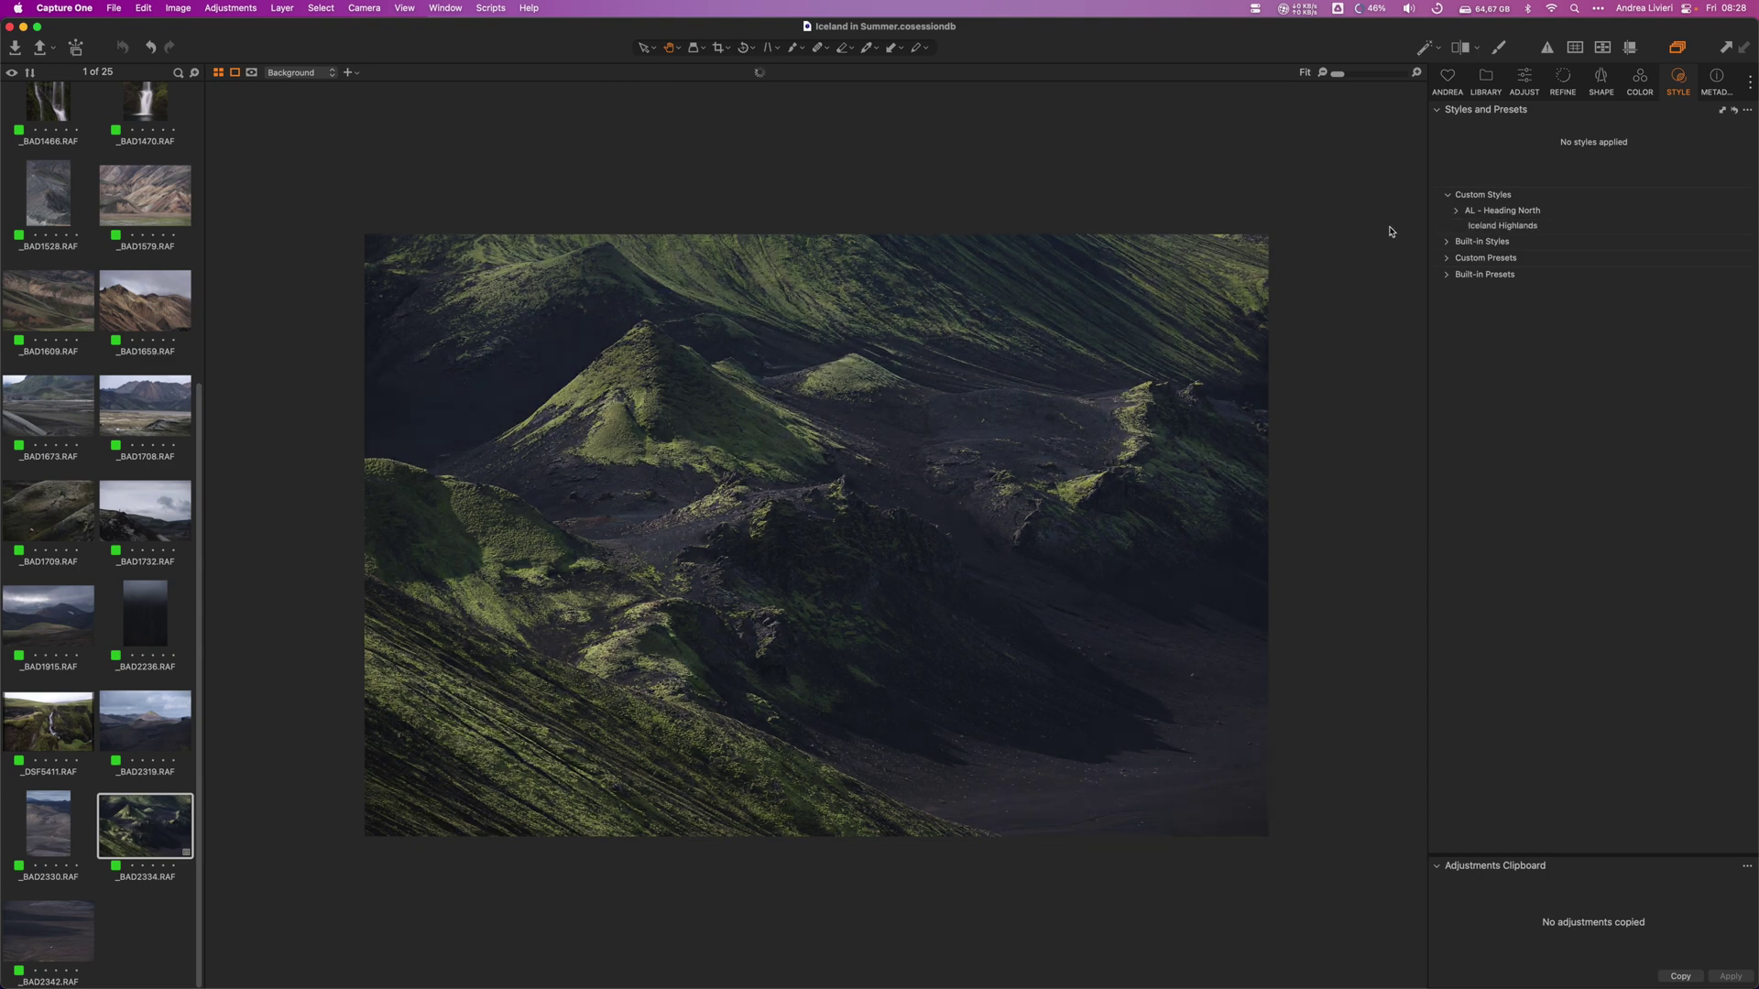
# Step: Apply AL - Portrait - Classic Chrome to _BAD1609 and inspect its Base Characteristics curve
pyautogui.click(1456, 211)
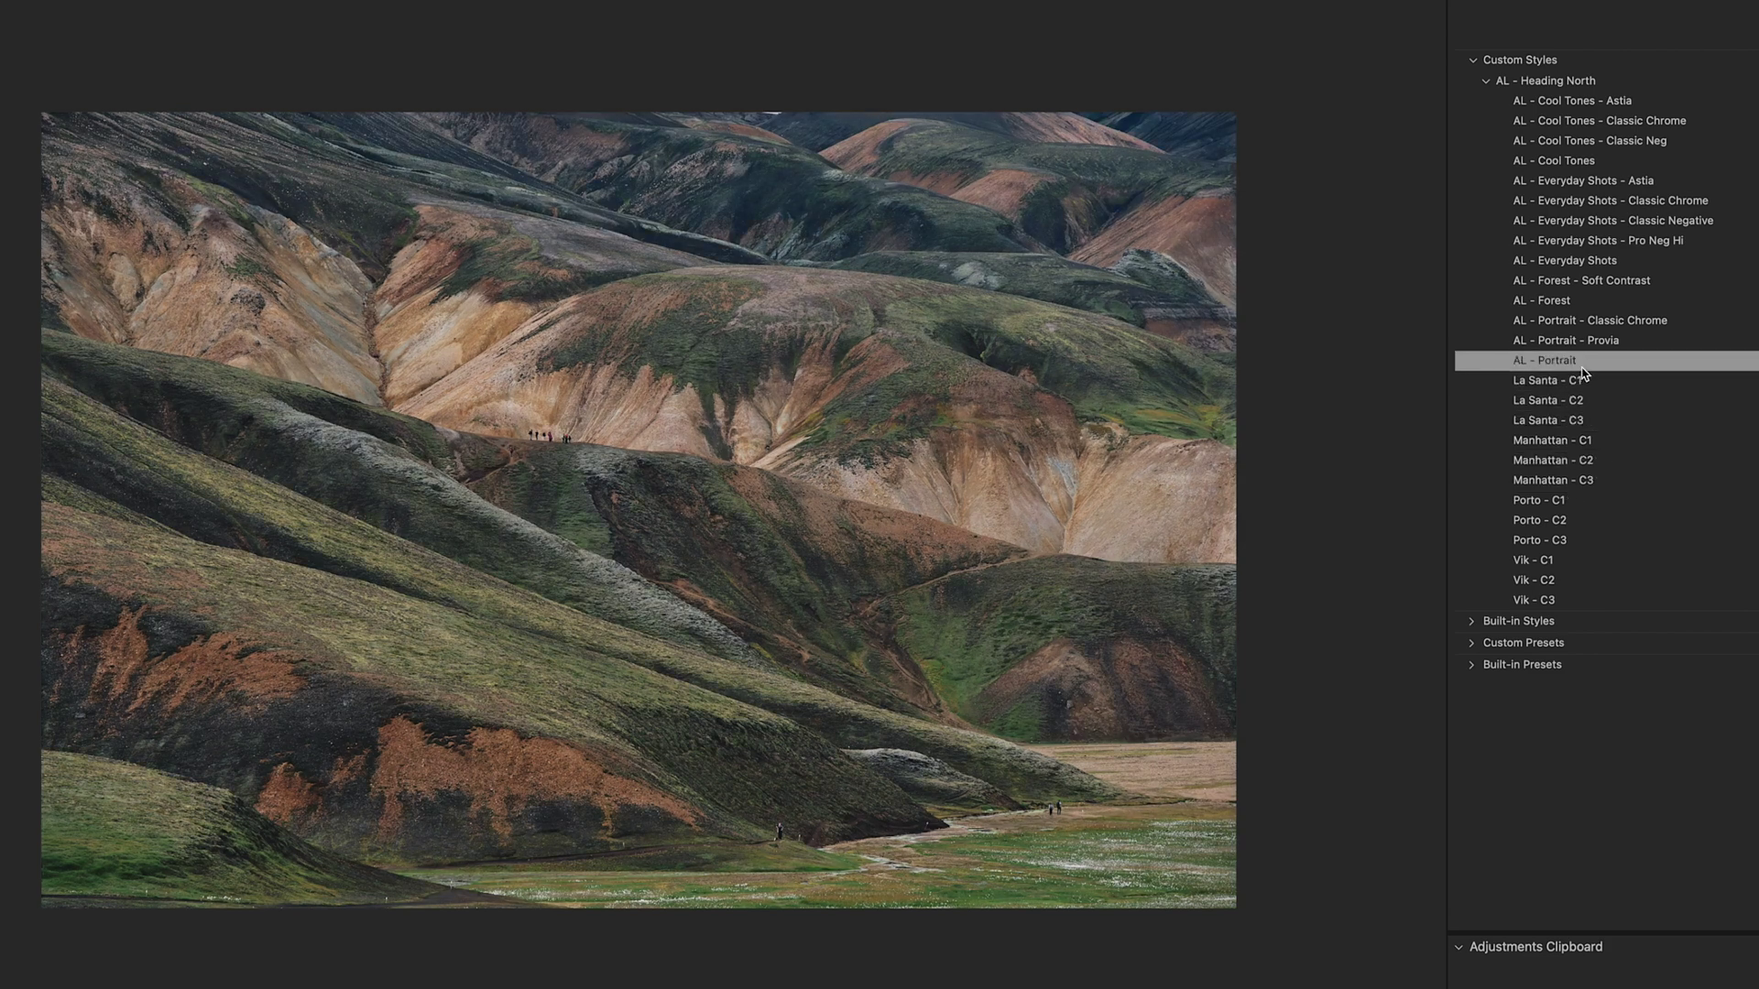
pyautogui.click(1563, 332)
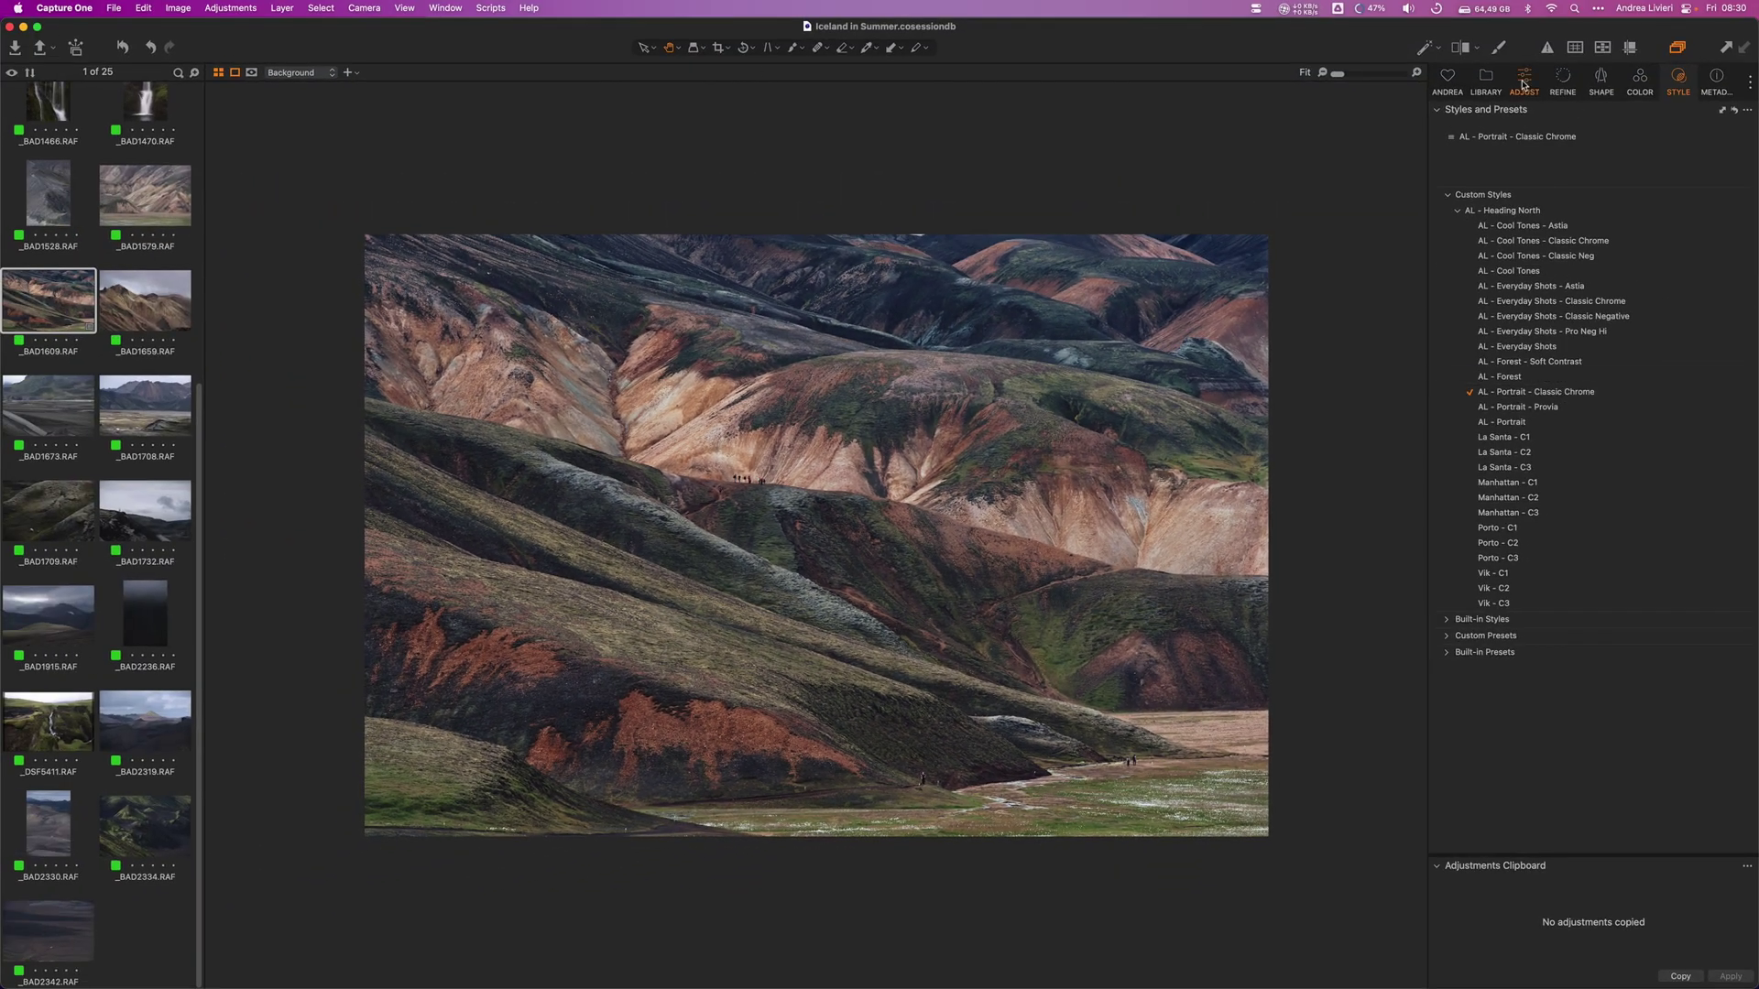
pyautogui.click(1524, 82)
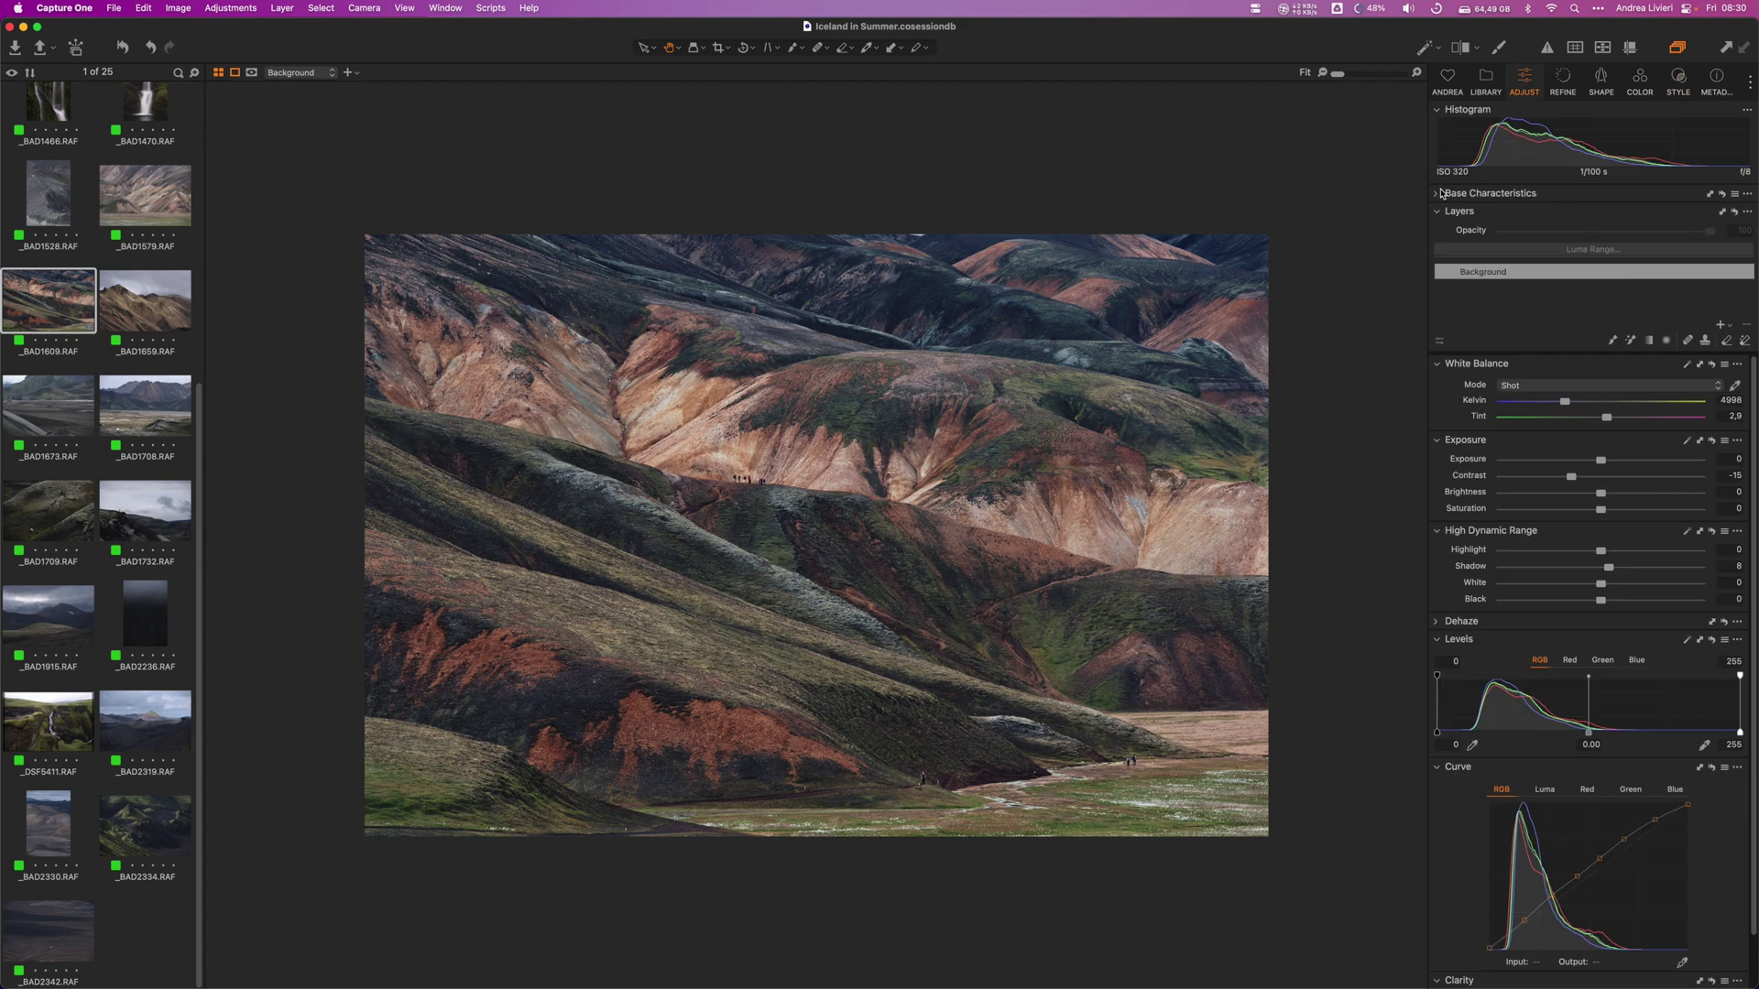
pyautogui.click(1438, 194)
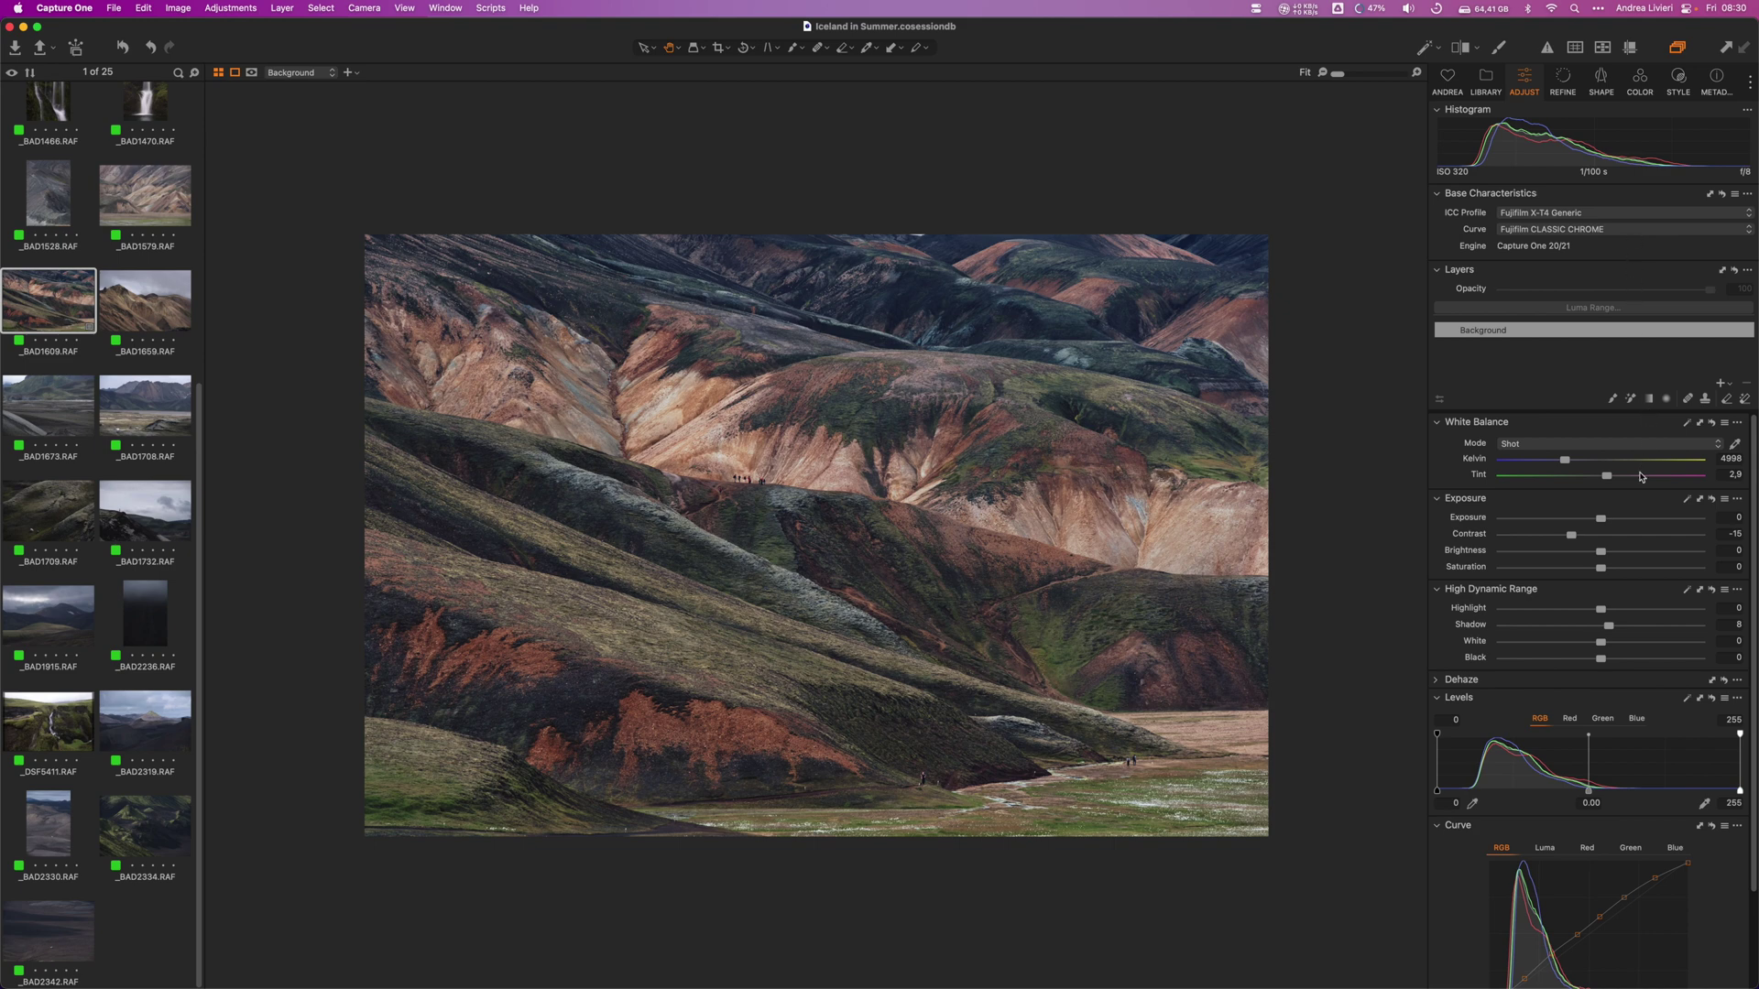
pyautogui.scroll(-2, 1649, 896)
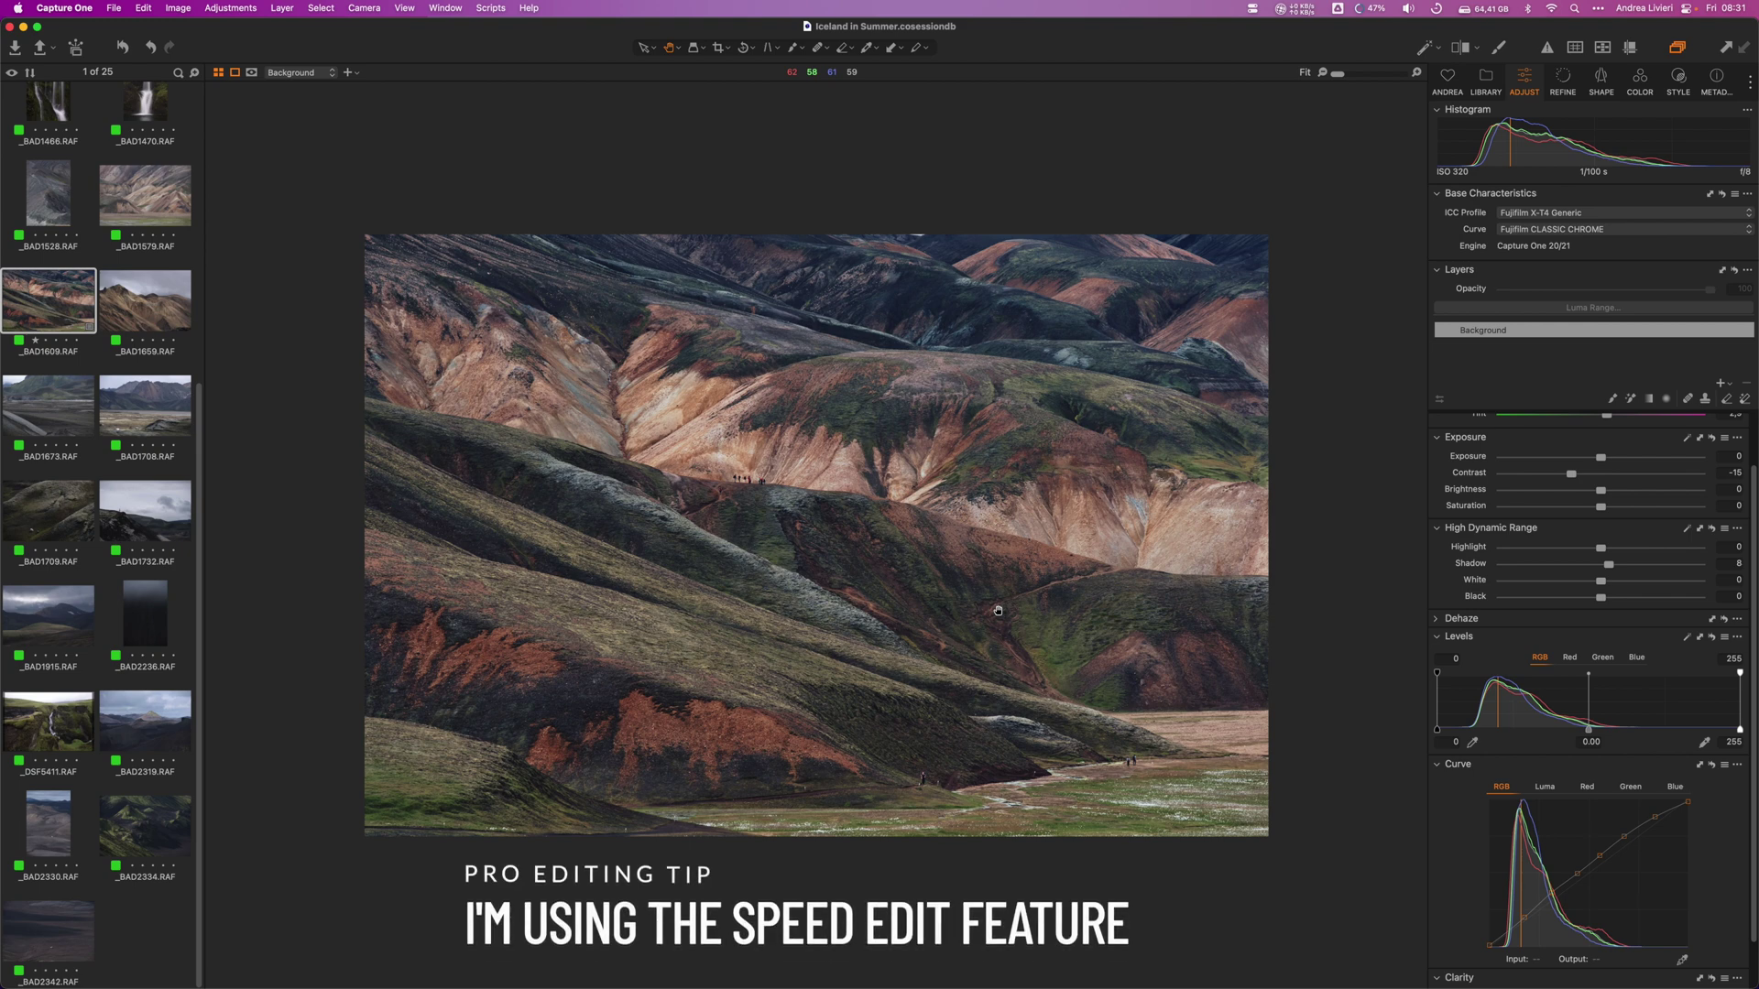
# Step: Speed-edit _BAD1609 to a warmer 5106 K white balance and Saturation 6
pyautogui.scroll(1, 998, 610)
pyautogui.scroll(3, 997, 610)
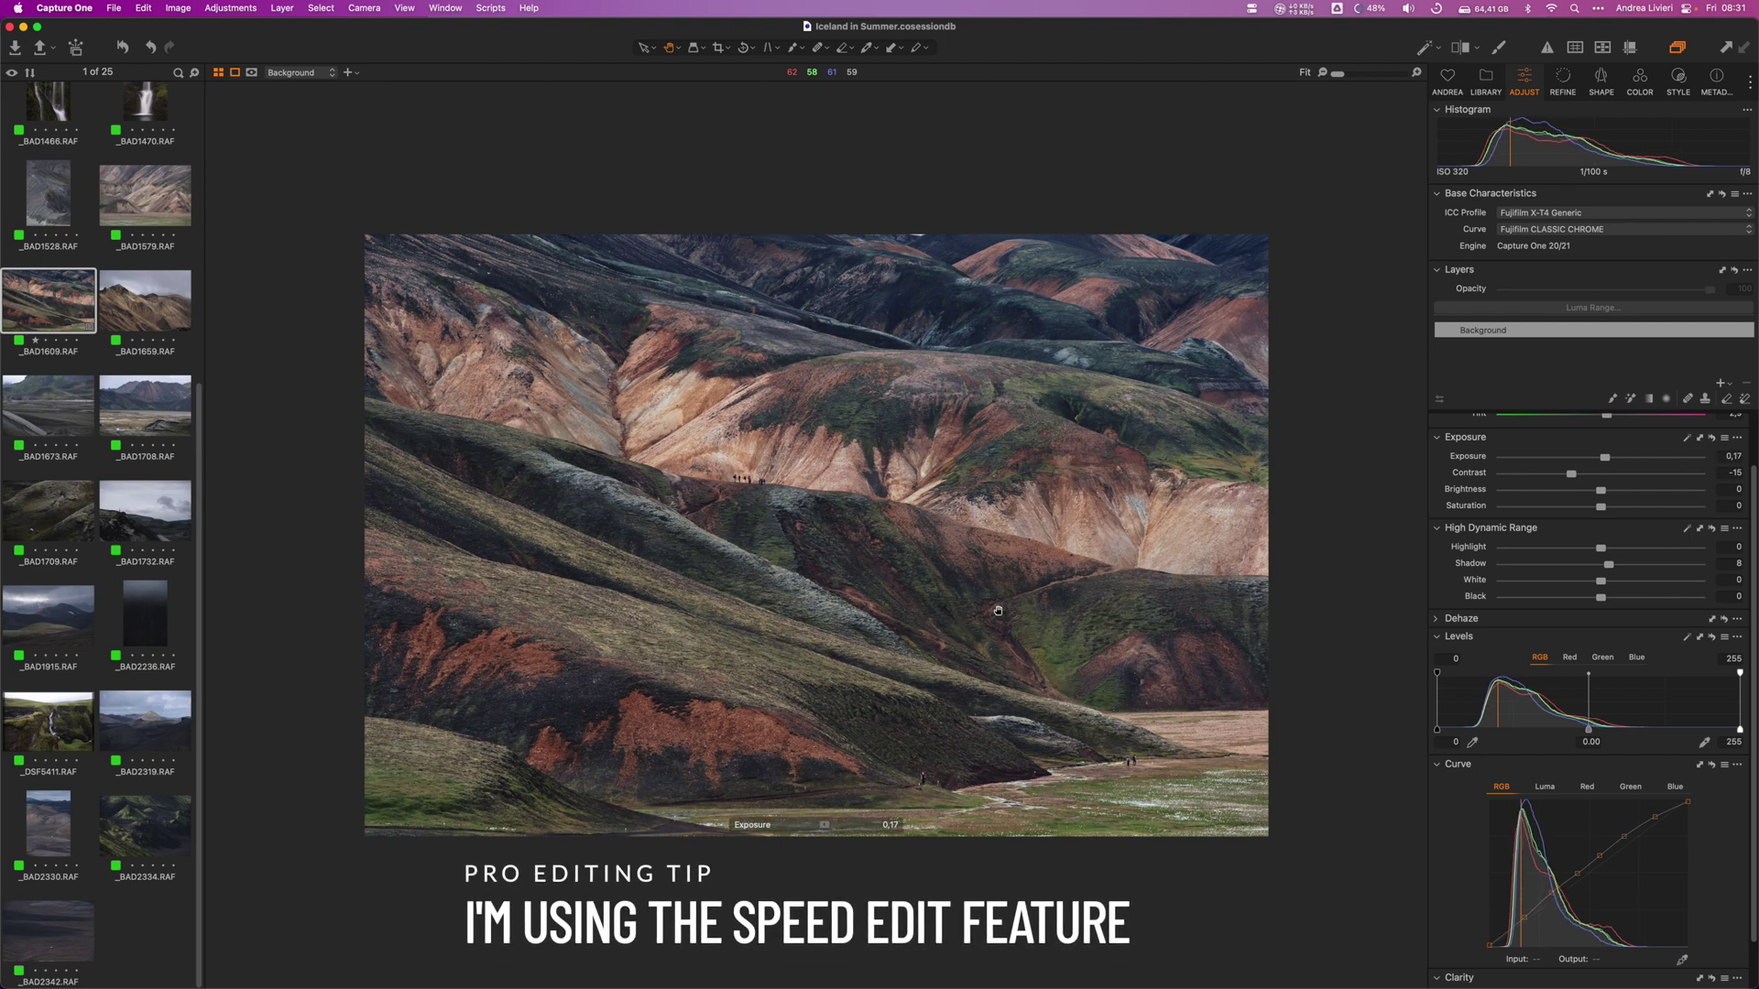
pyautogui.scroll(5, 997, 610)
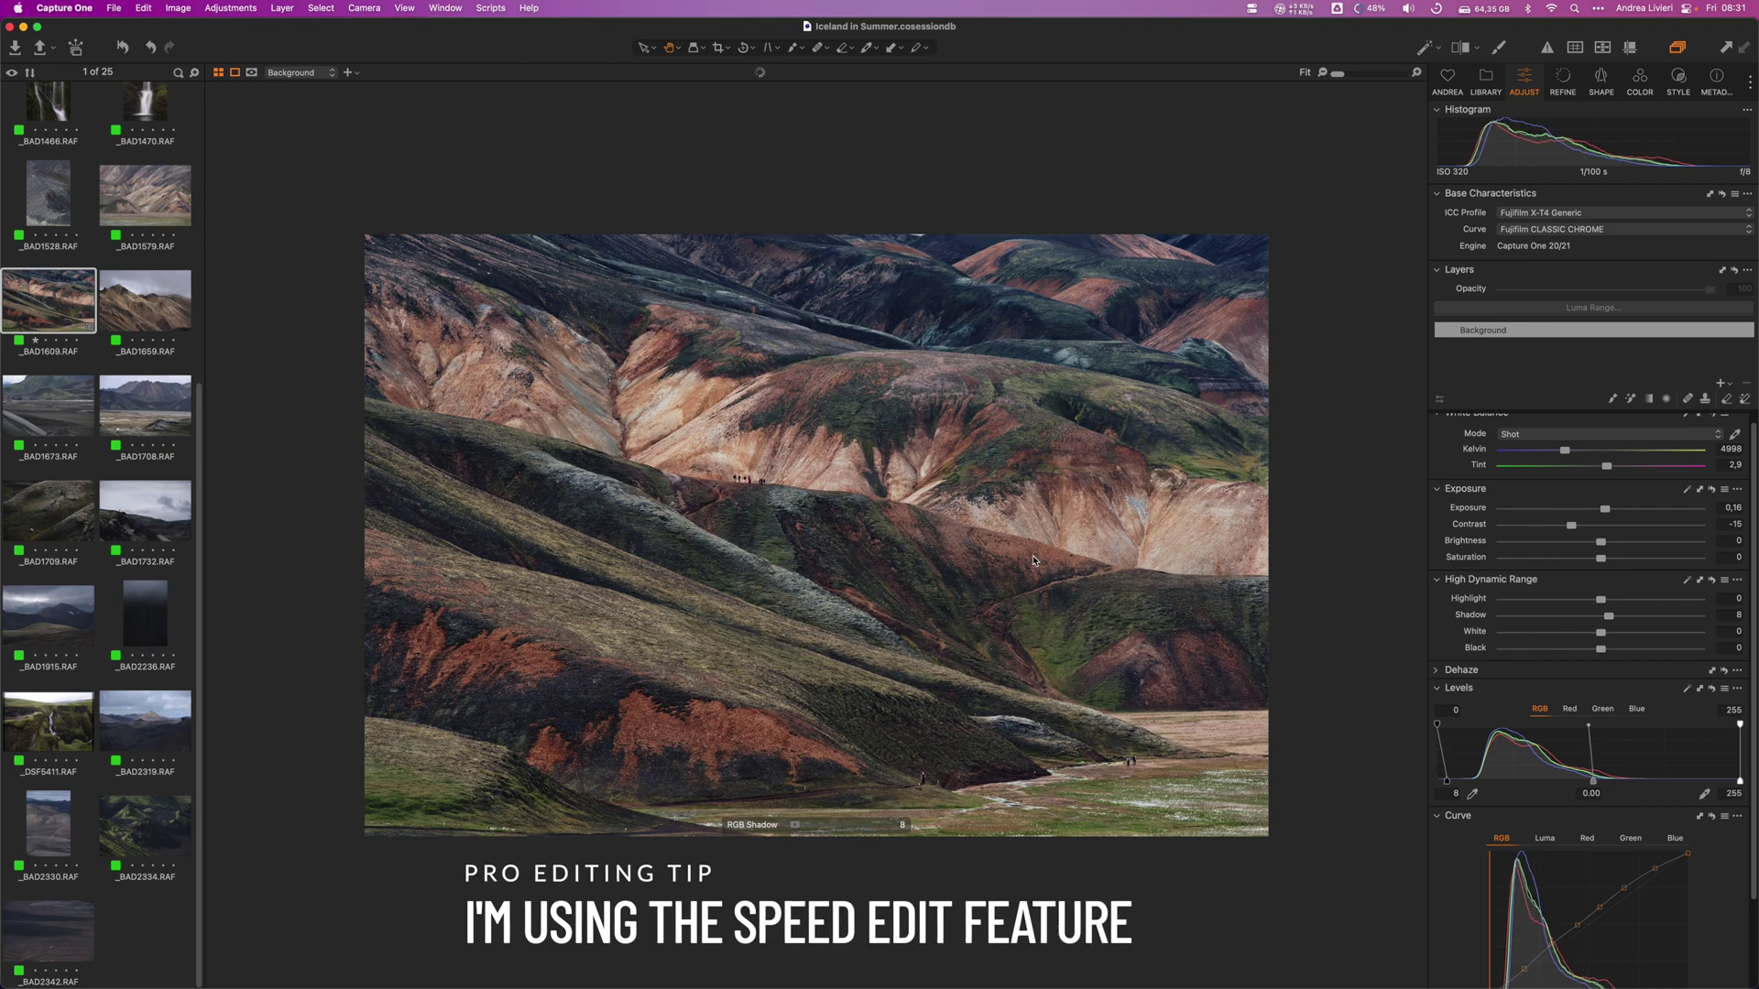
pyautogui.scroll(1, 1034, 558)
pyautogui.scroll(-5, 1031, 555)
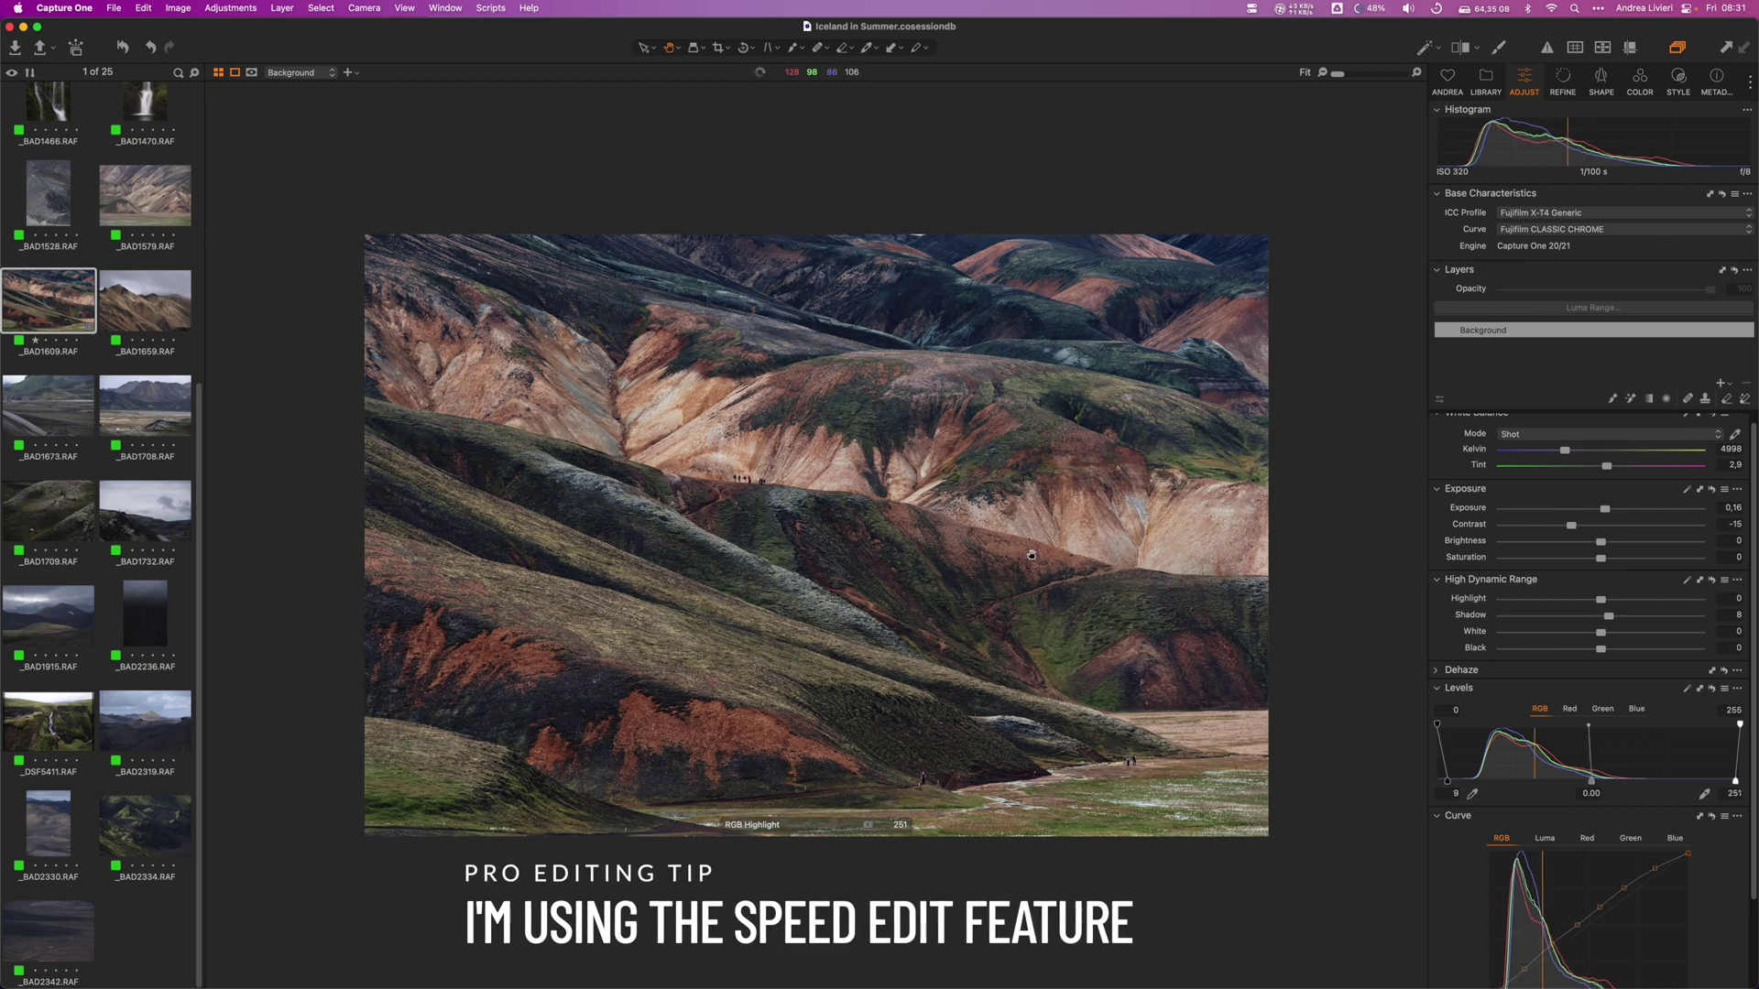
pyautogui.scroll(-1, 1031, 554)
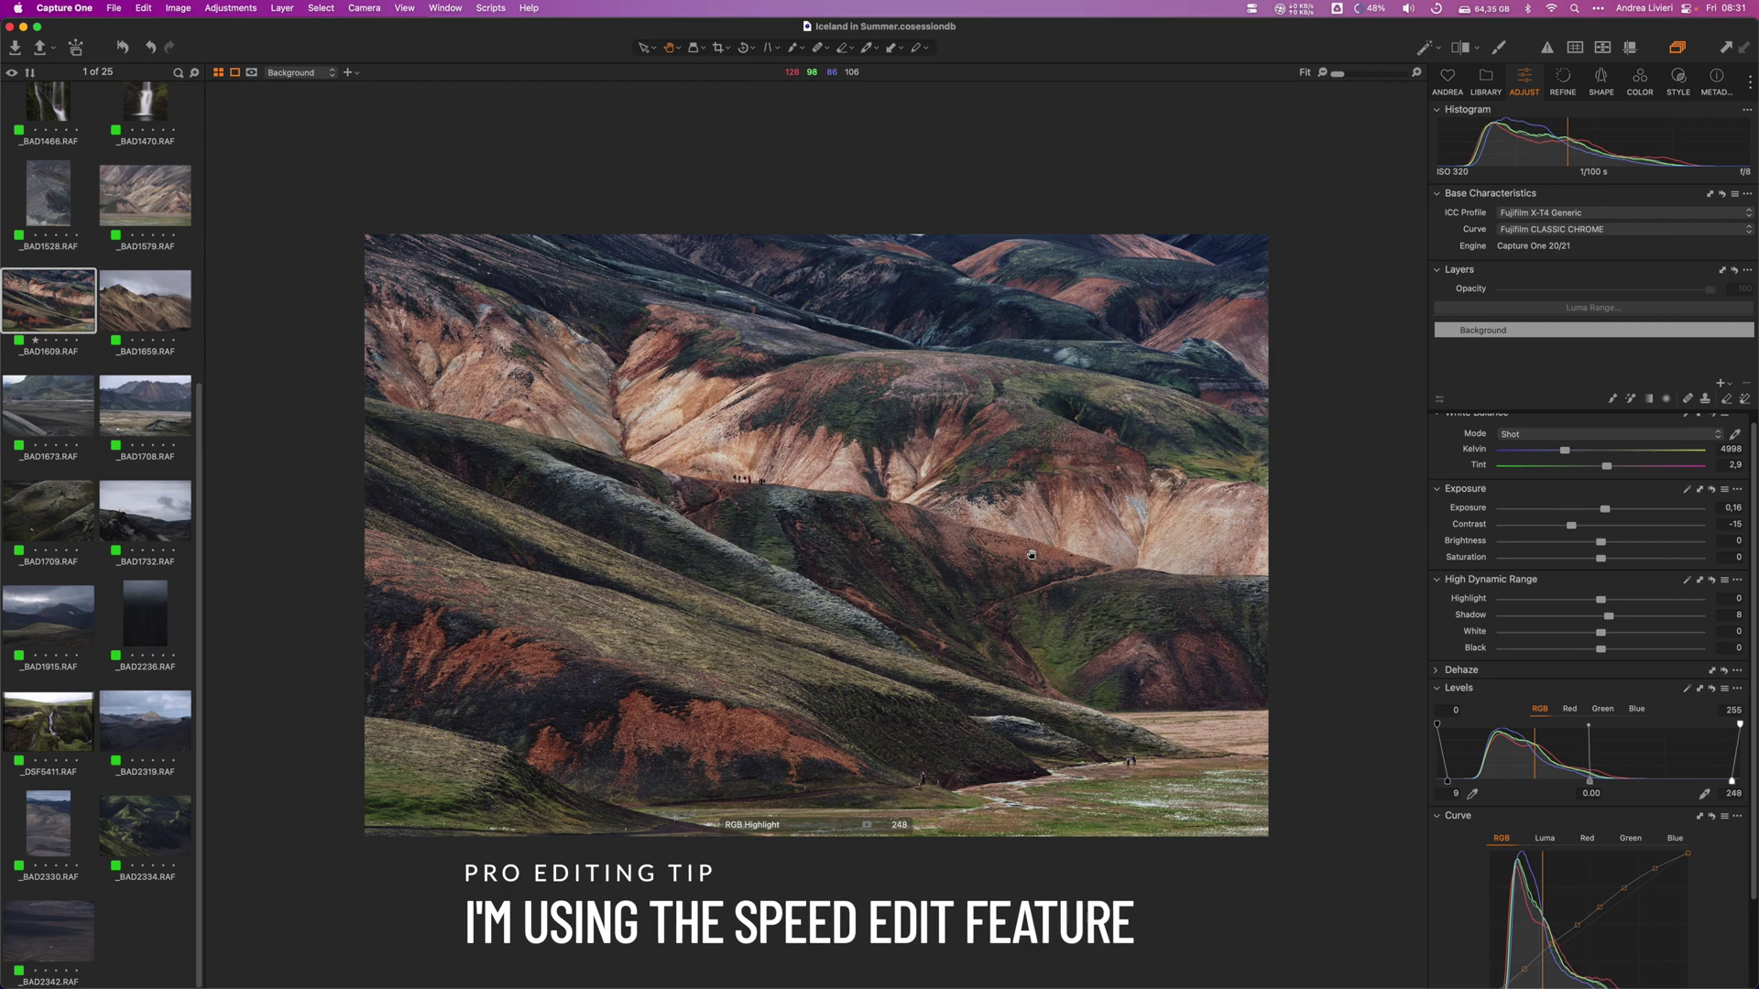
pyautogui.scroll(-3, 1031, 555)
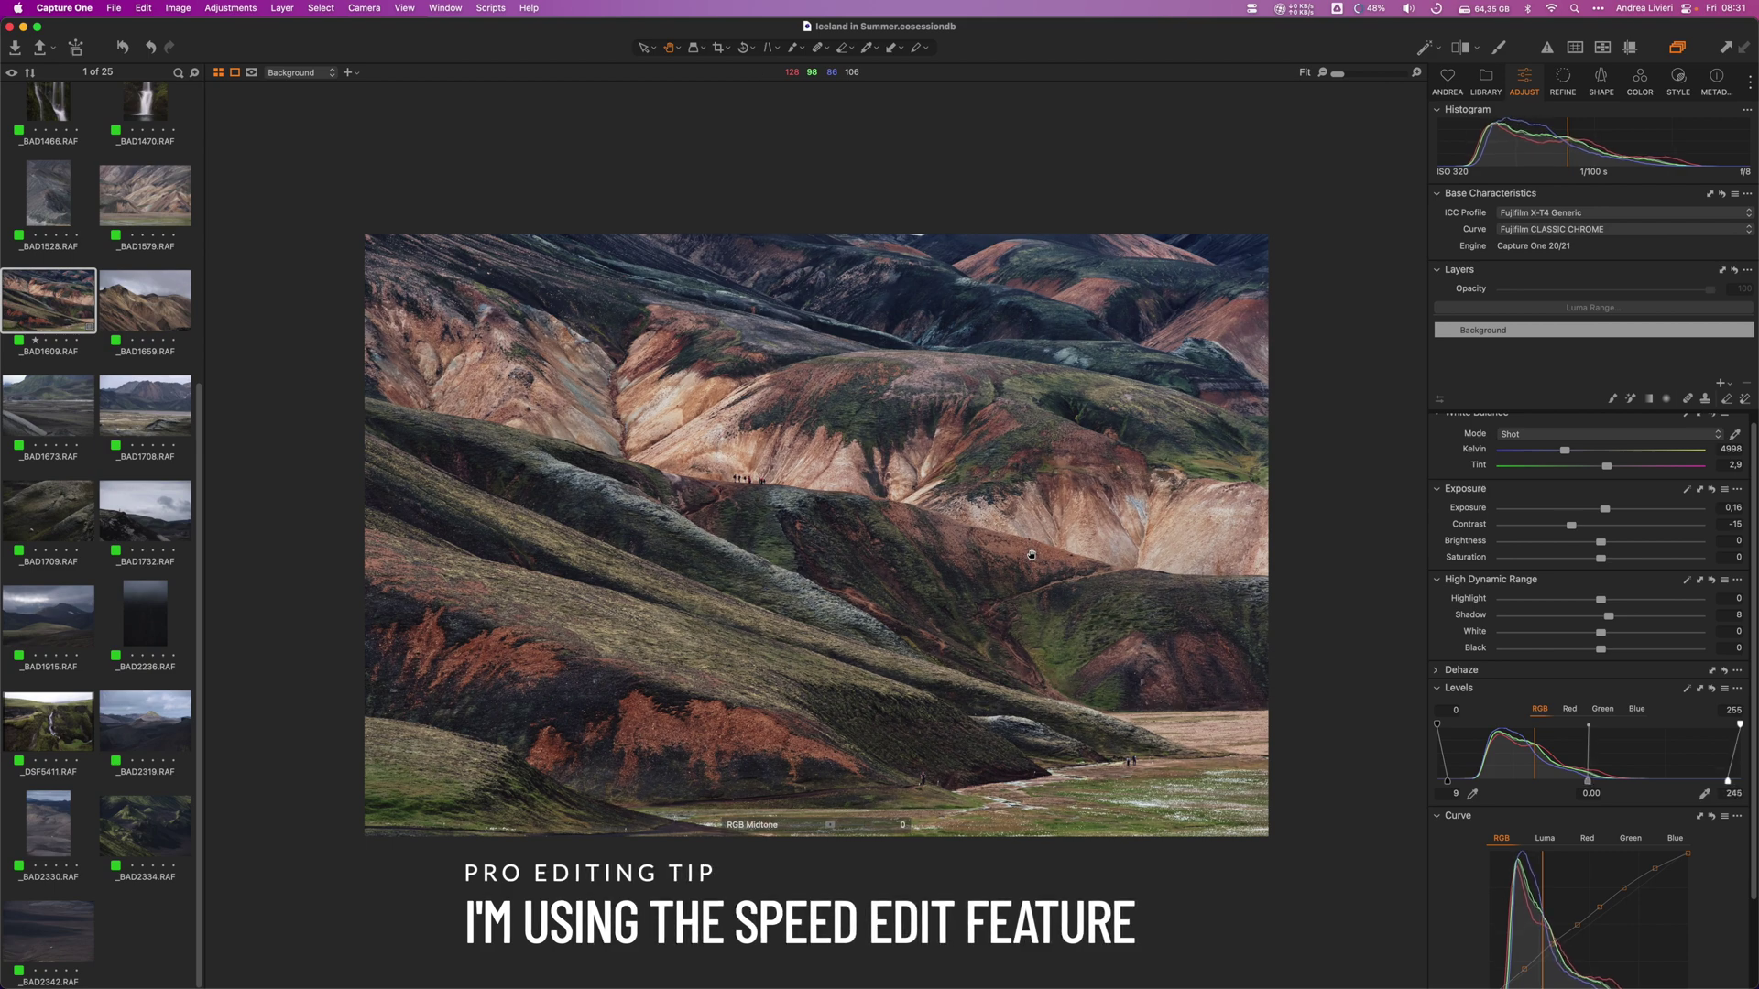
pyautogui.scroll(1, 1032, 555)
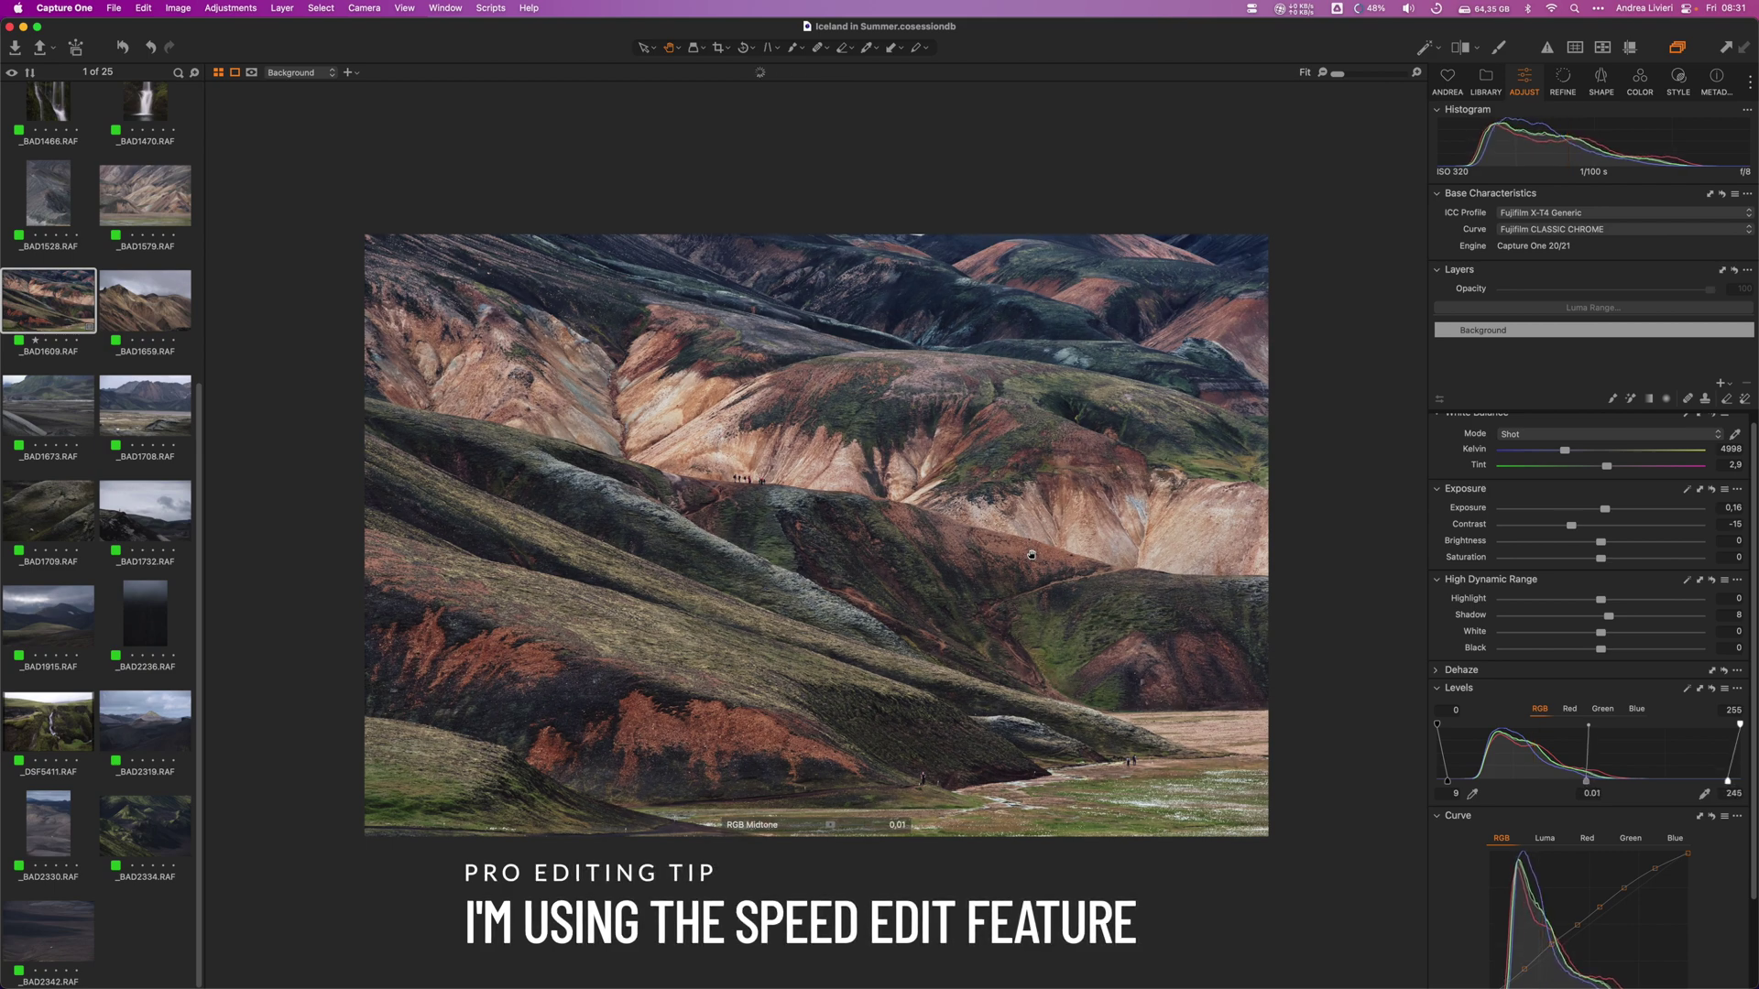
pyautogui.scroll(5, 1032, 555)
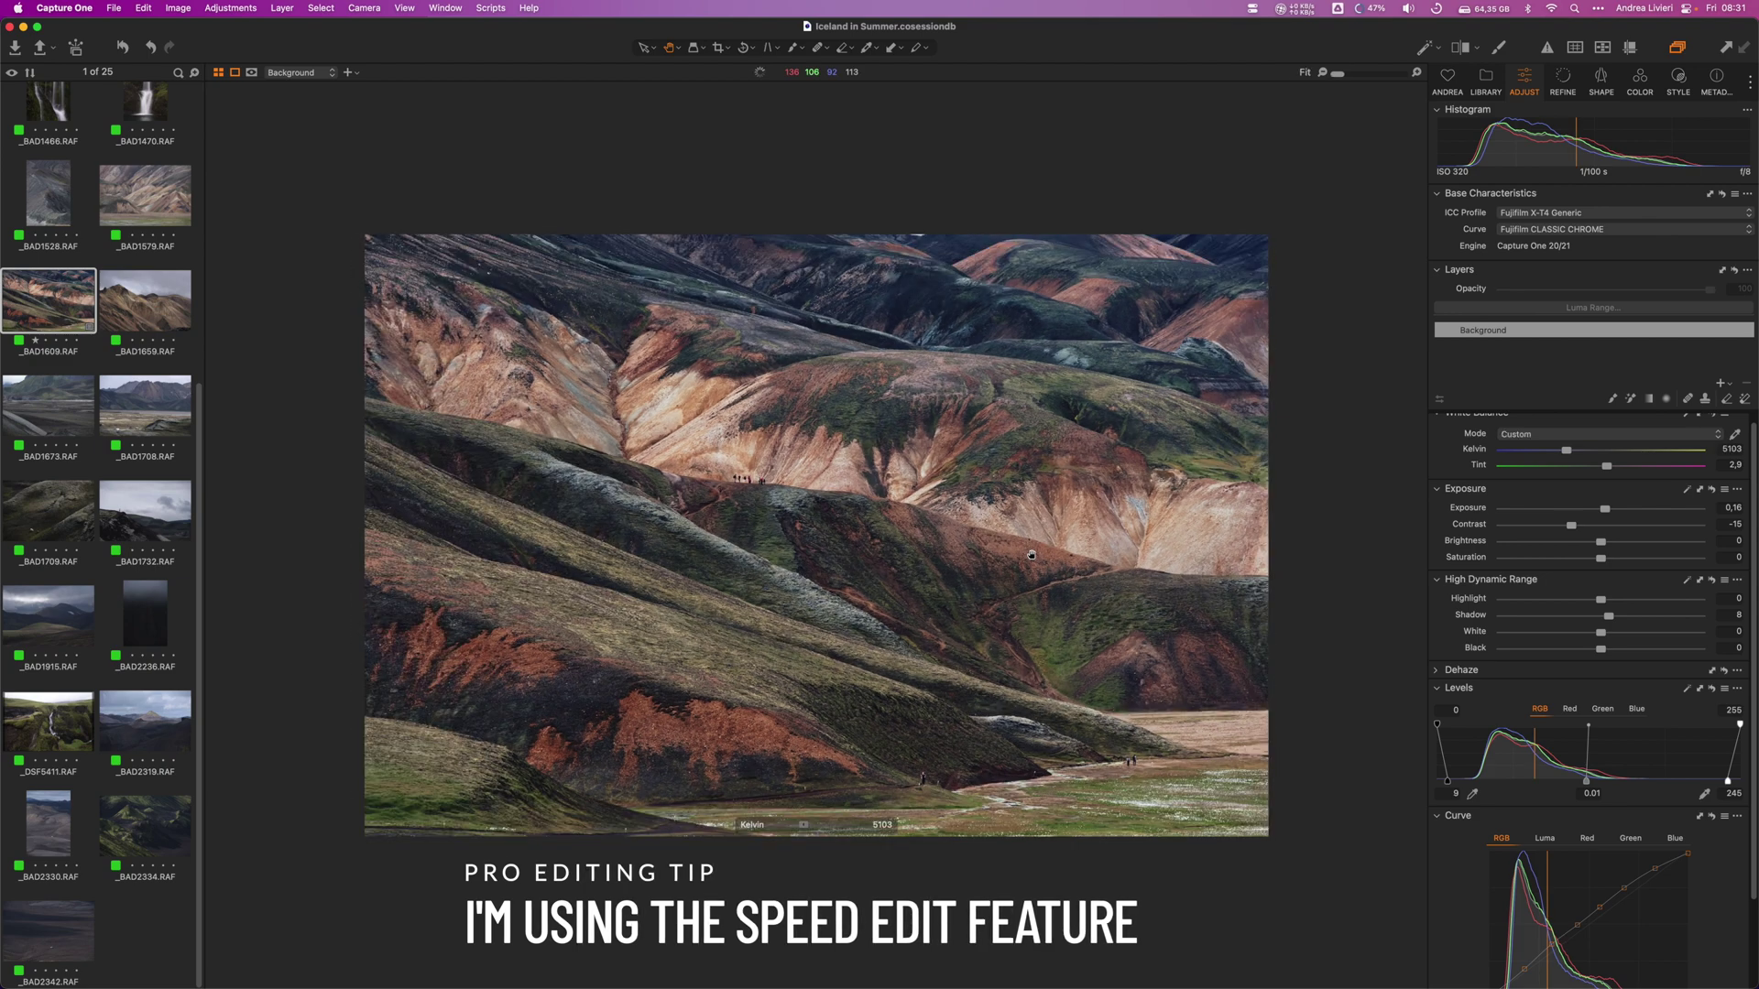
pyautogui.scroll(4, 1031, 555)
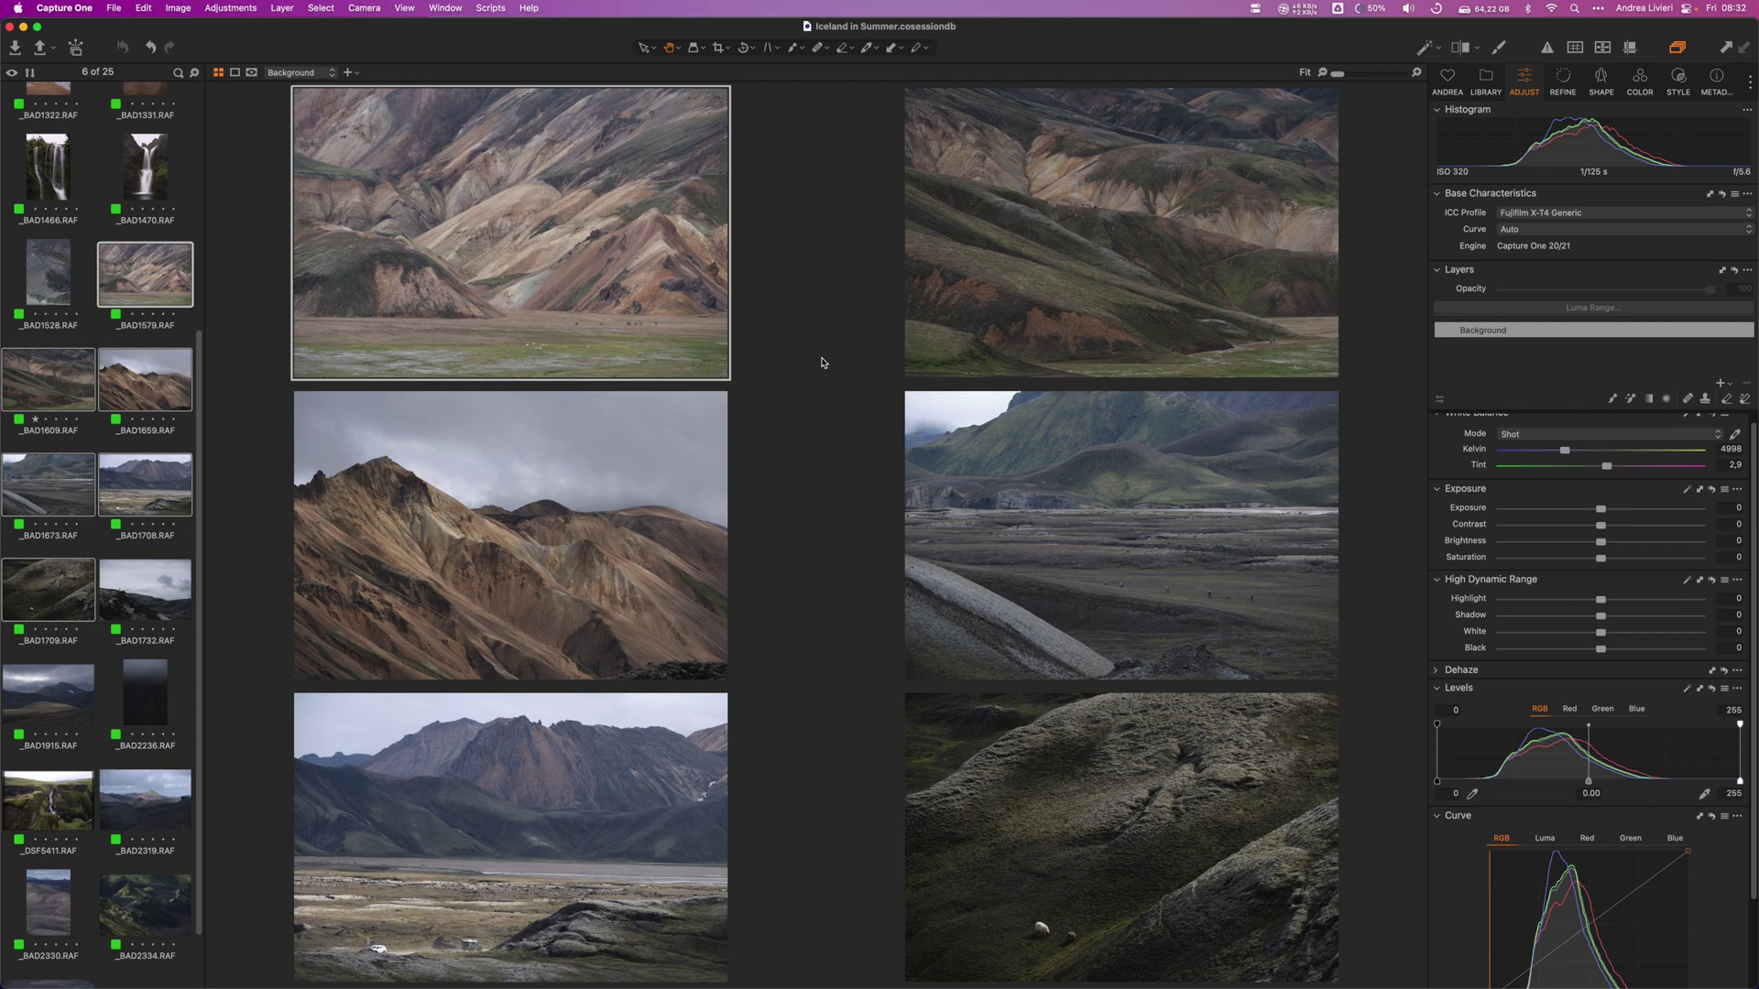
# Step: Hide the Browser, try AL - Portrait - Classic Chrome from Styles, undo it, and select the reddish-brown peak photo
pyautogui.press('super+shift+b')
pyautogui.click(1678, 81)
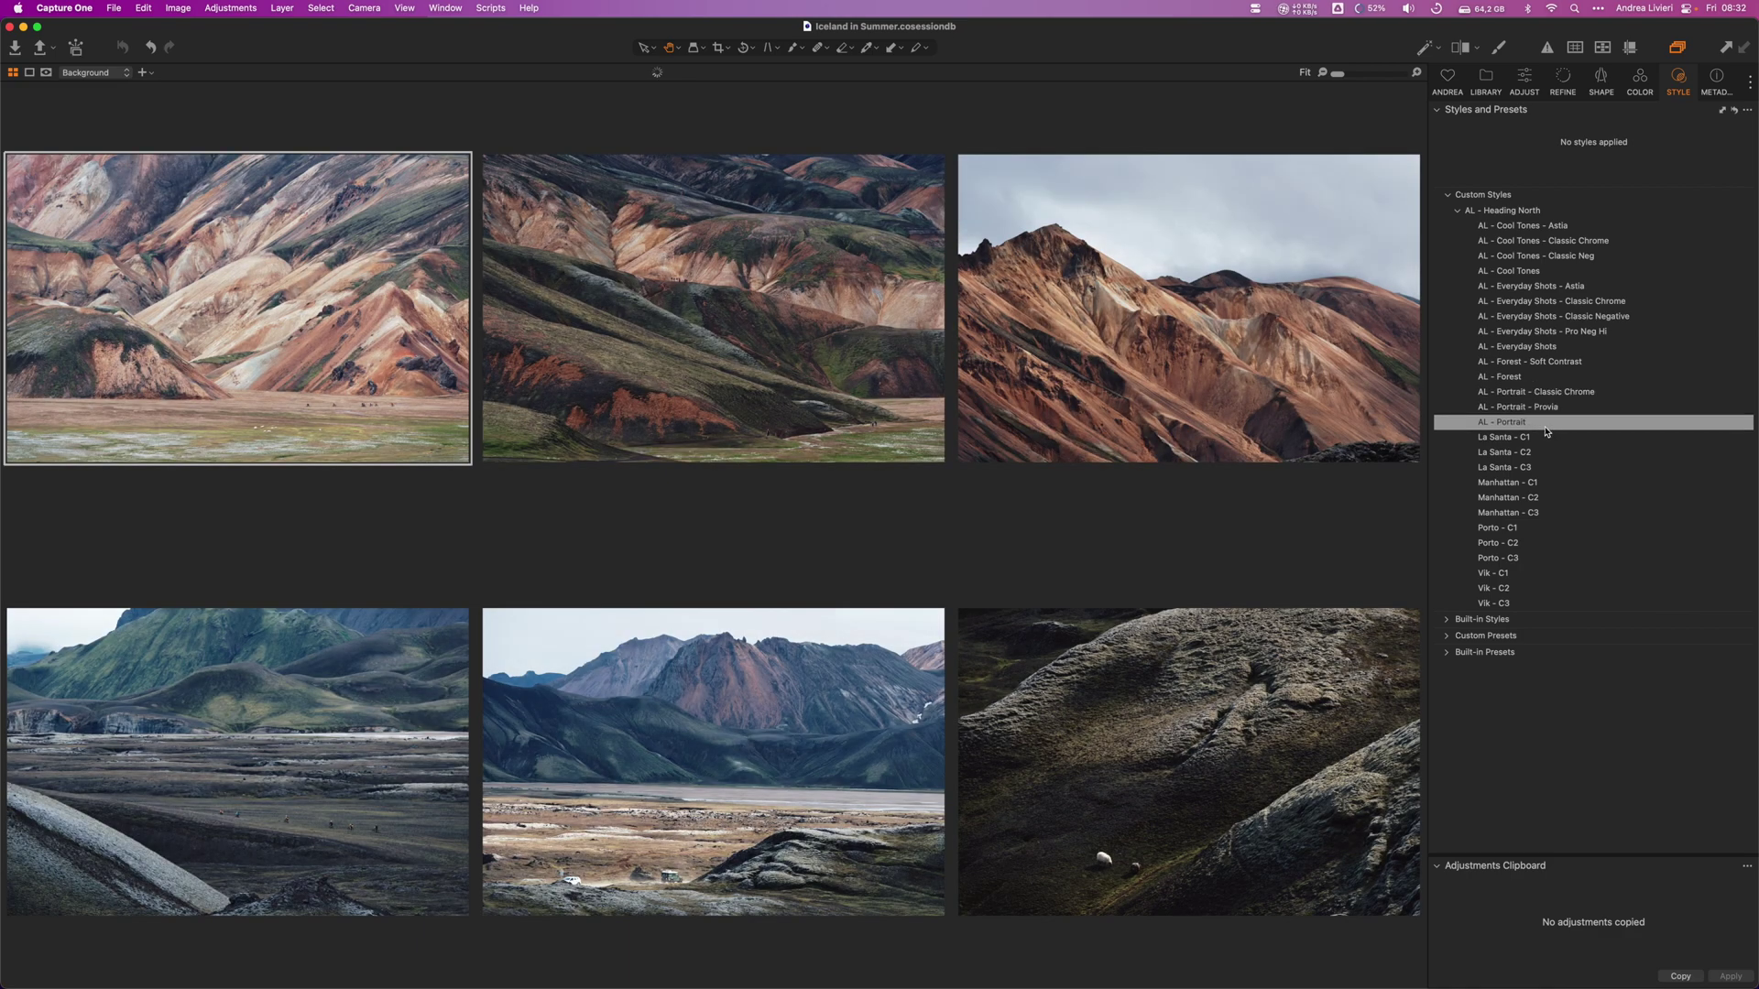
pyautogui.click(1536, 393)
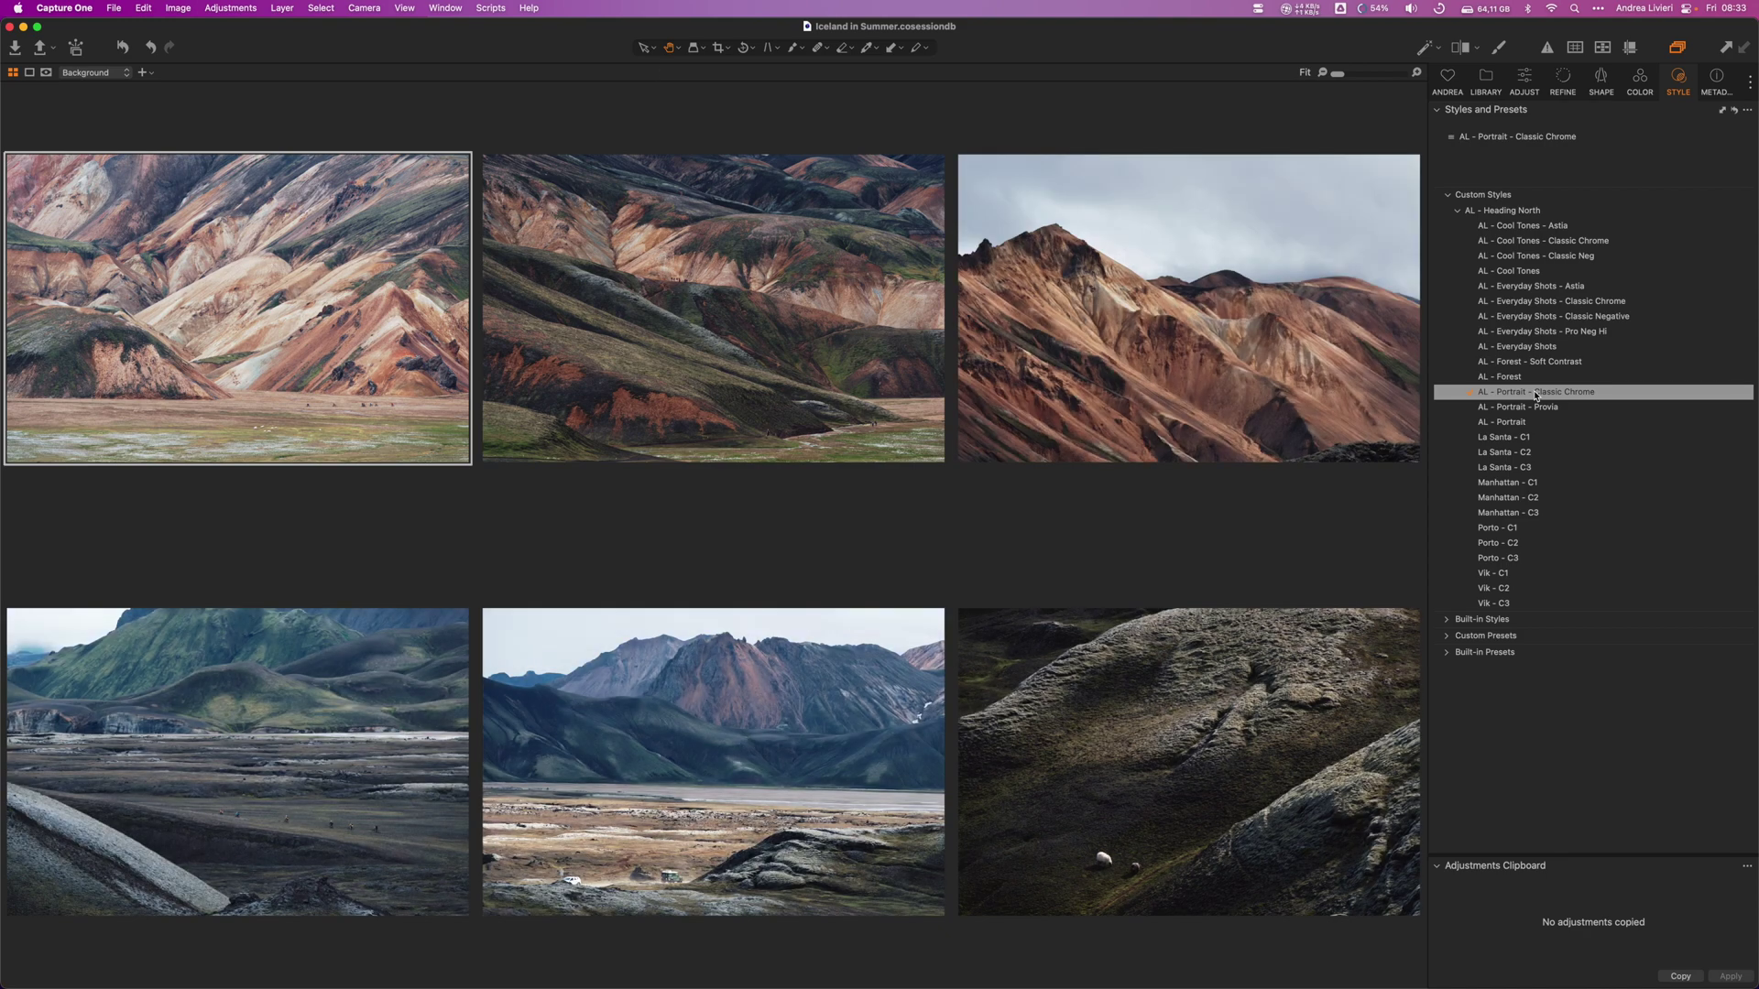
pyautogui.click(1678, 48)
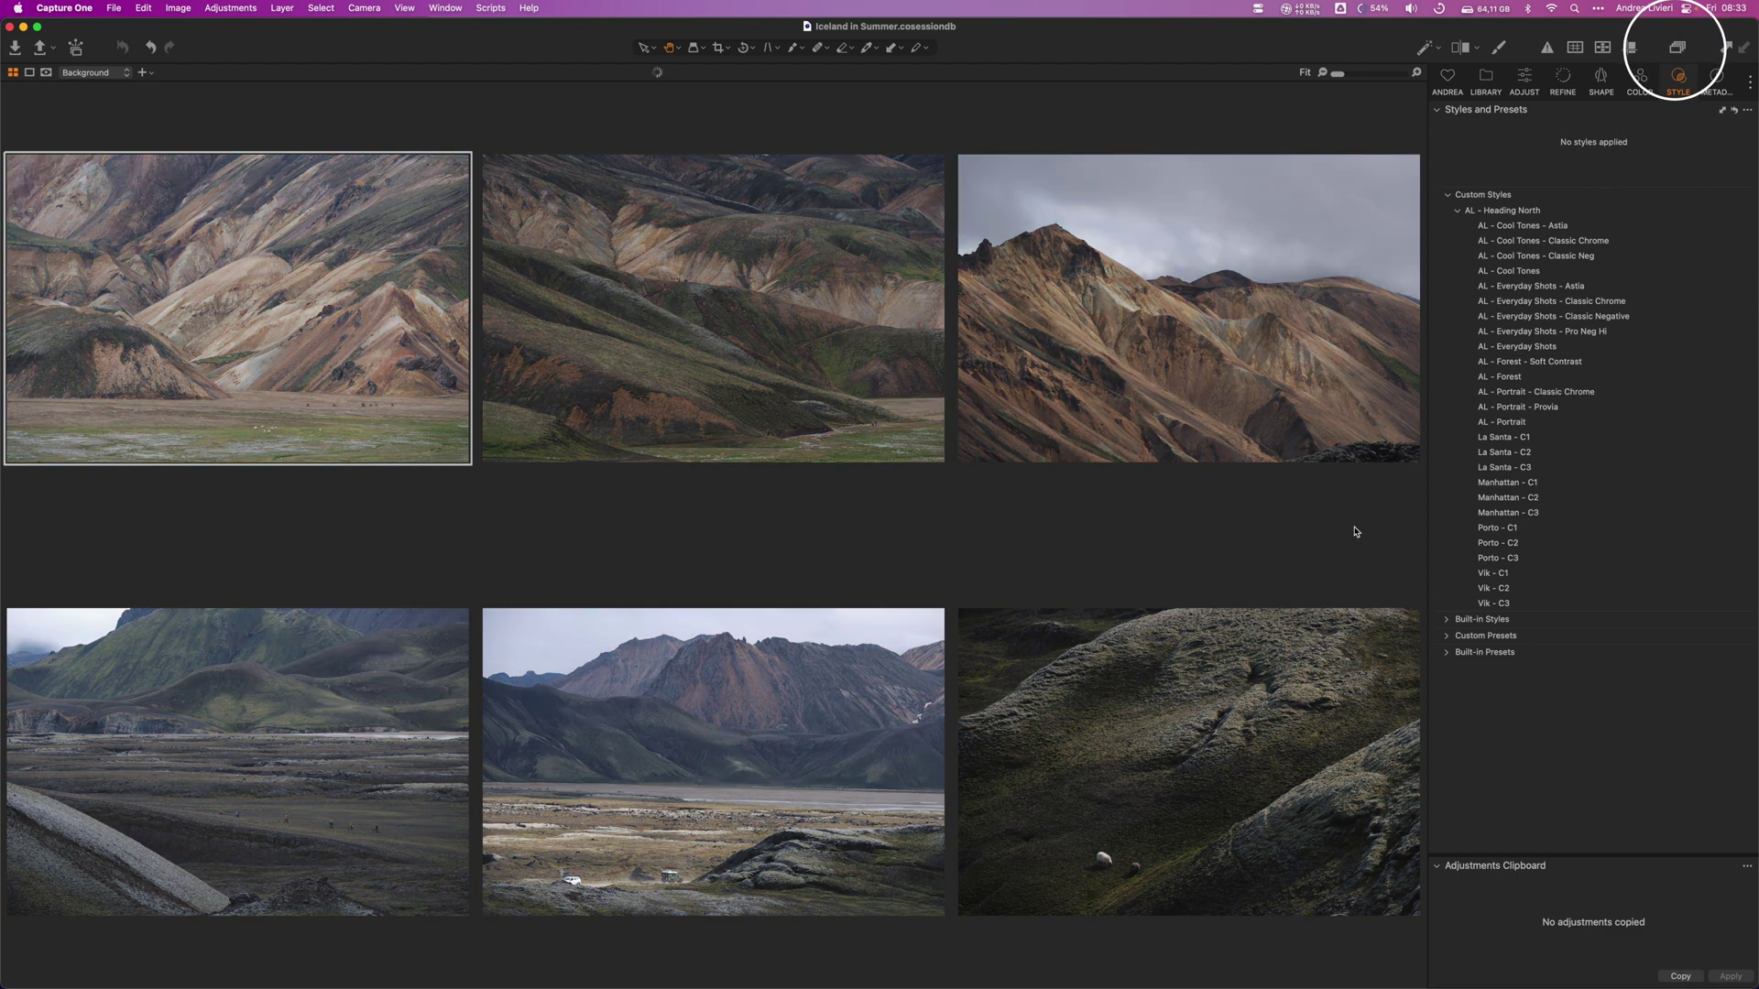
pyautogui.click(1278, 407)
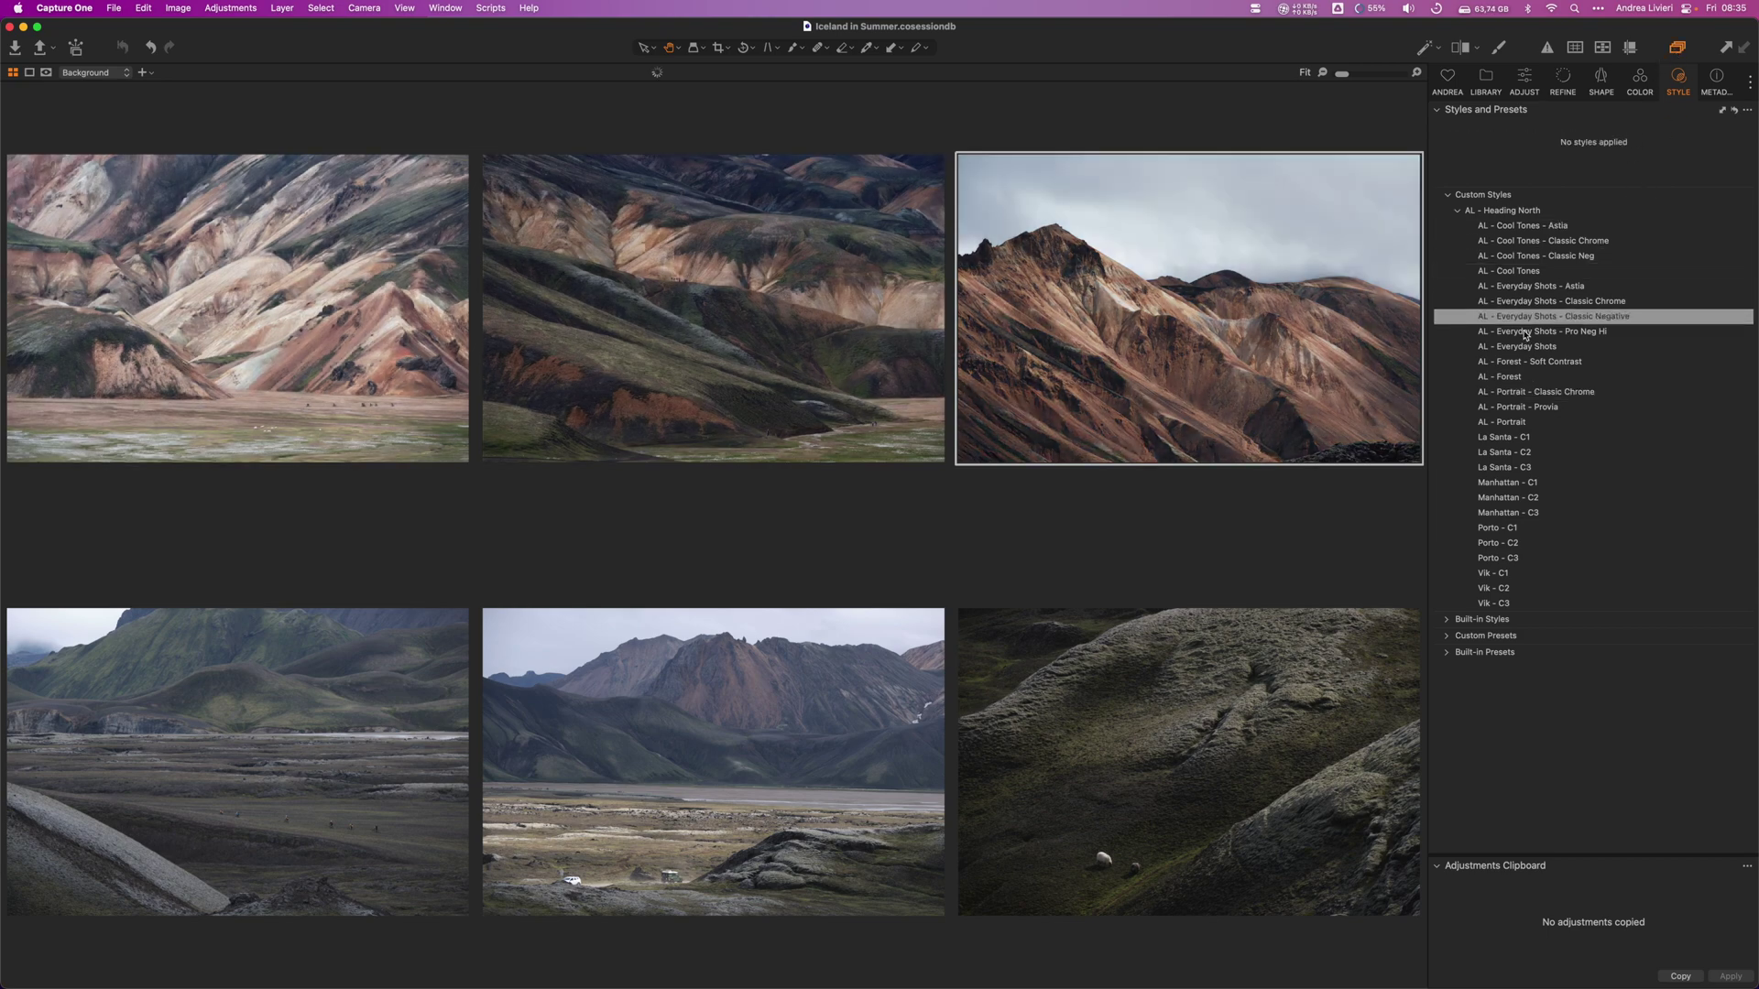
# Step: Apply AL - Portrait - Classic Chrome to the shots, then select the valley shot with the vehicles alone
pyautogui.click(1557, 398)
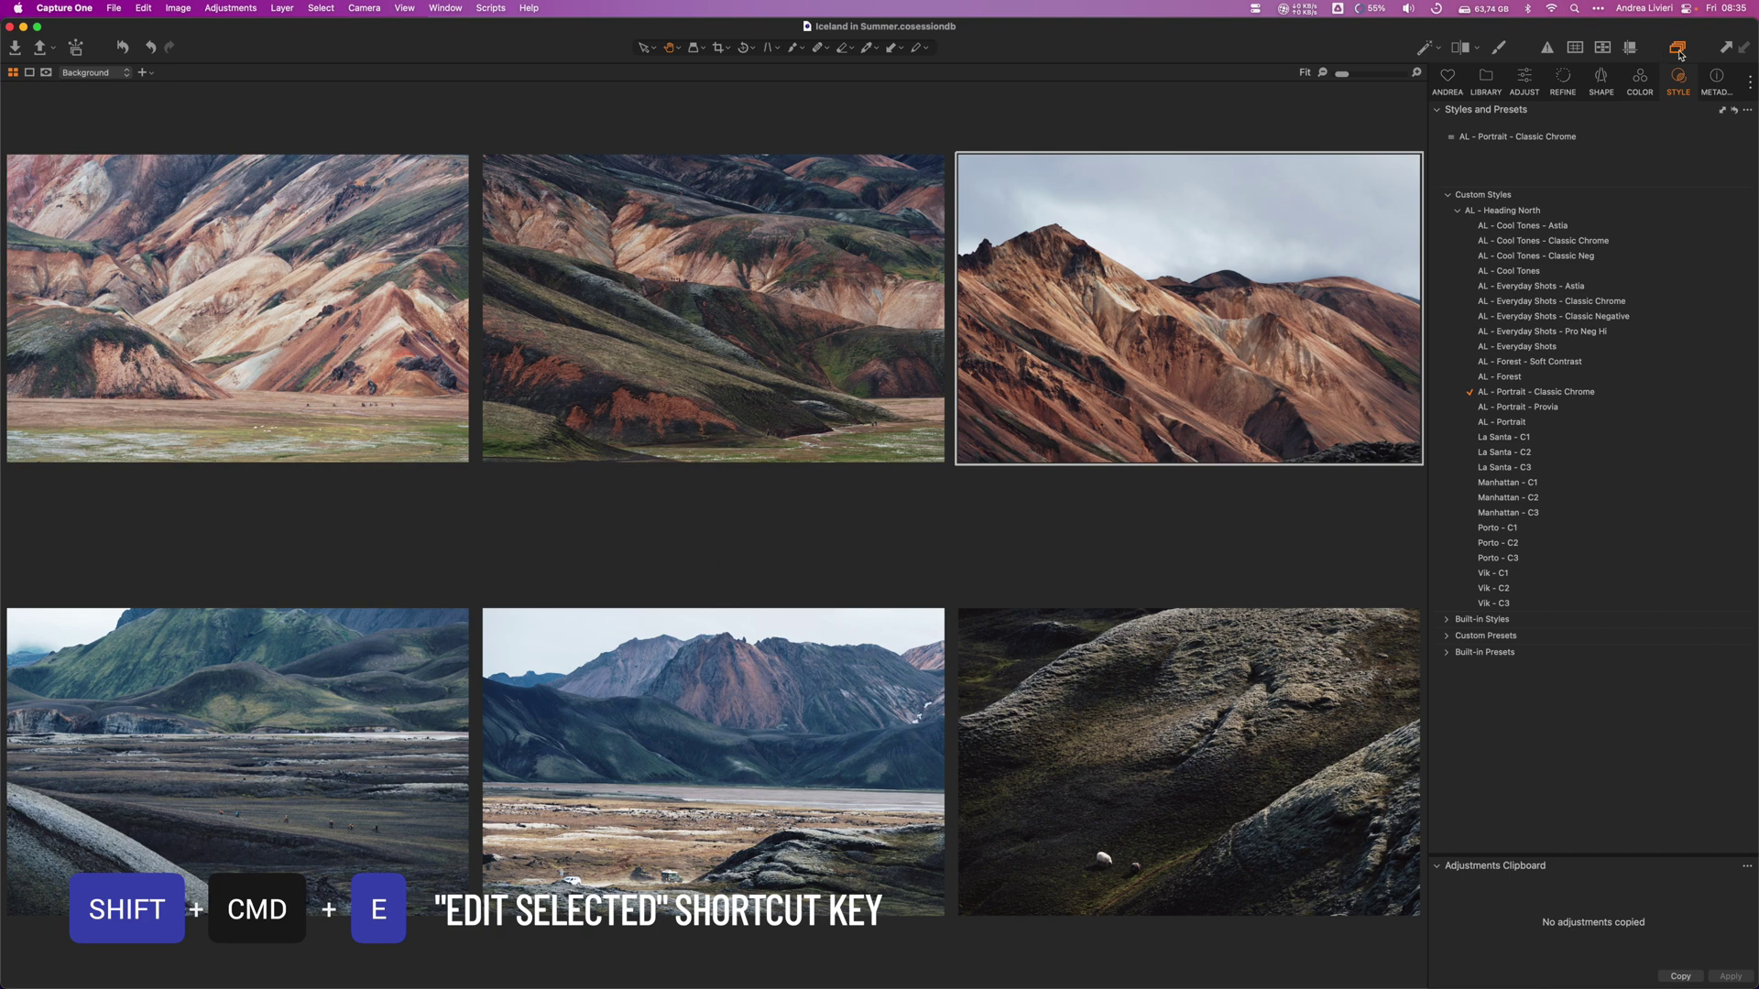
pyautogui.click(367, 719)
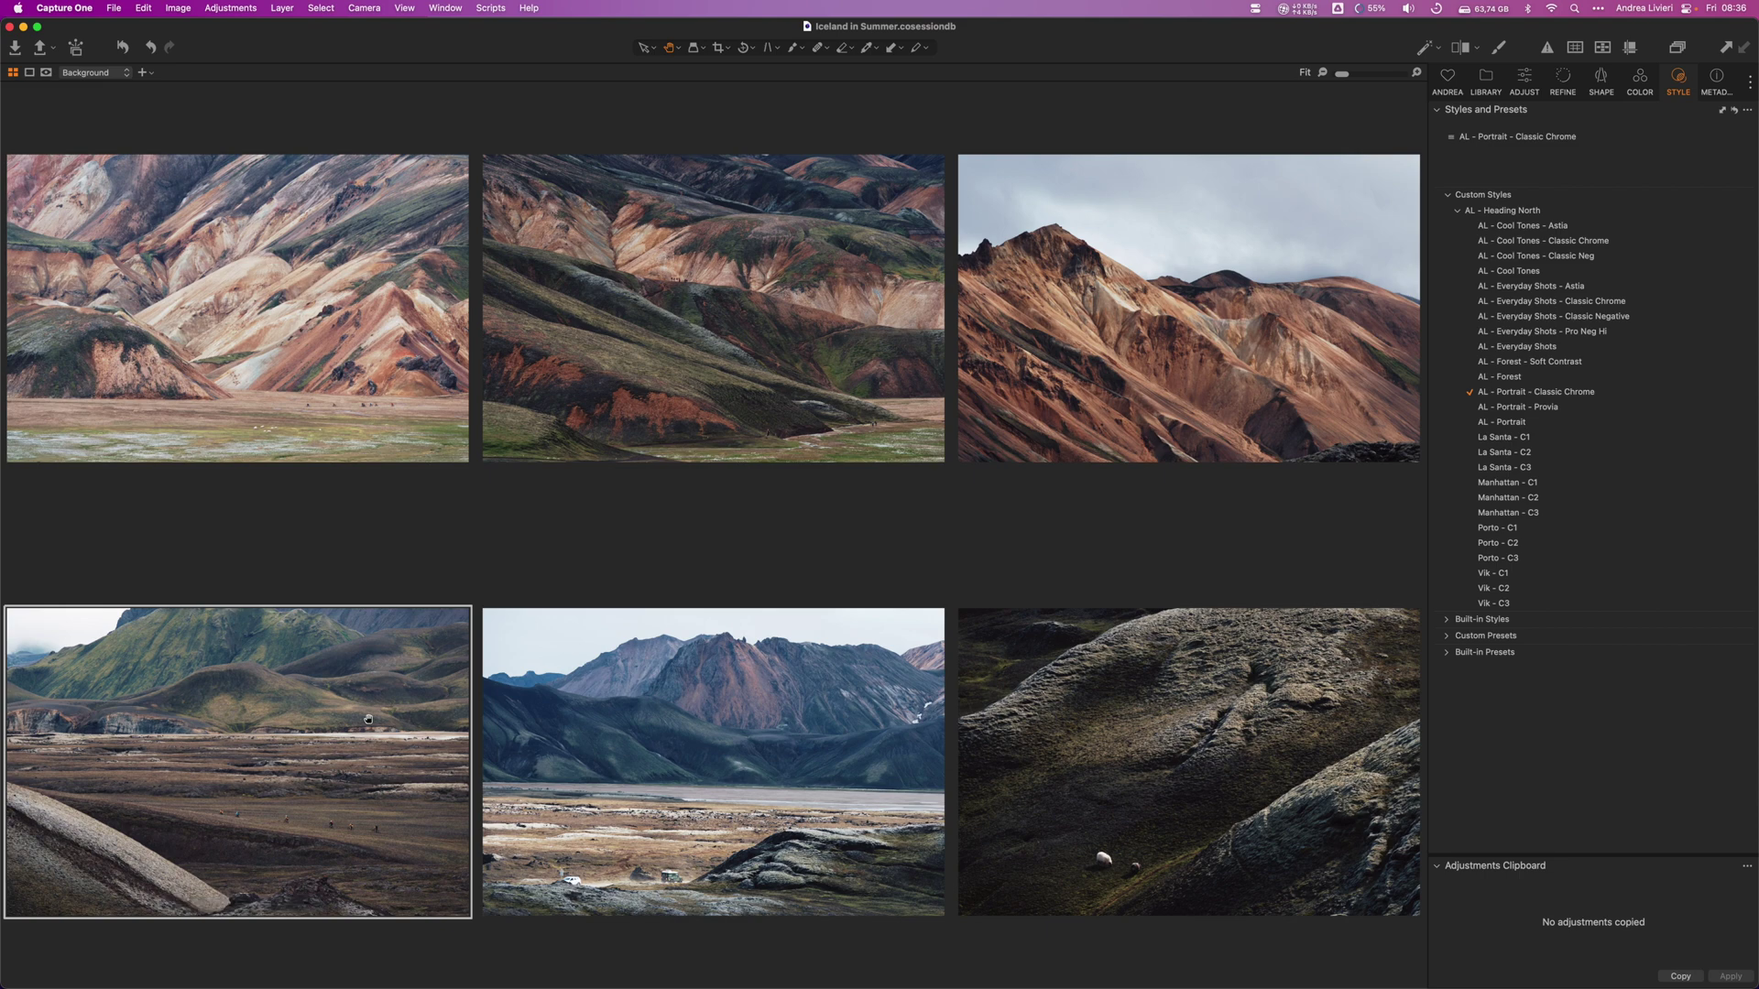
pyautogui.click(620, 752)
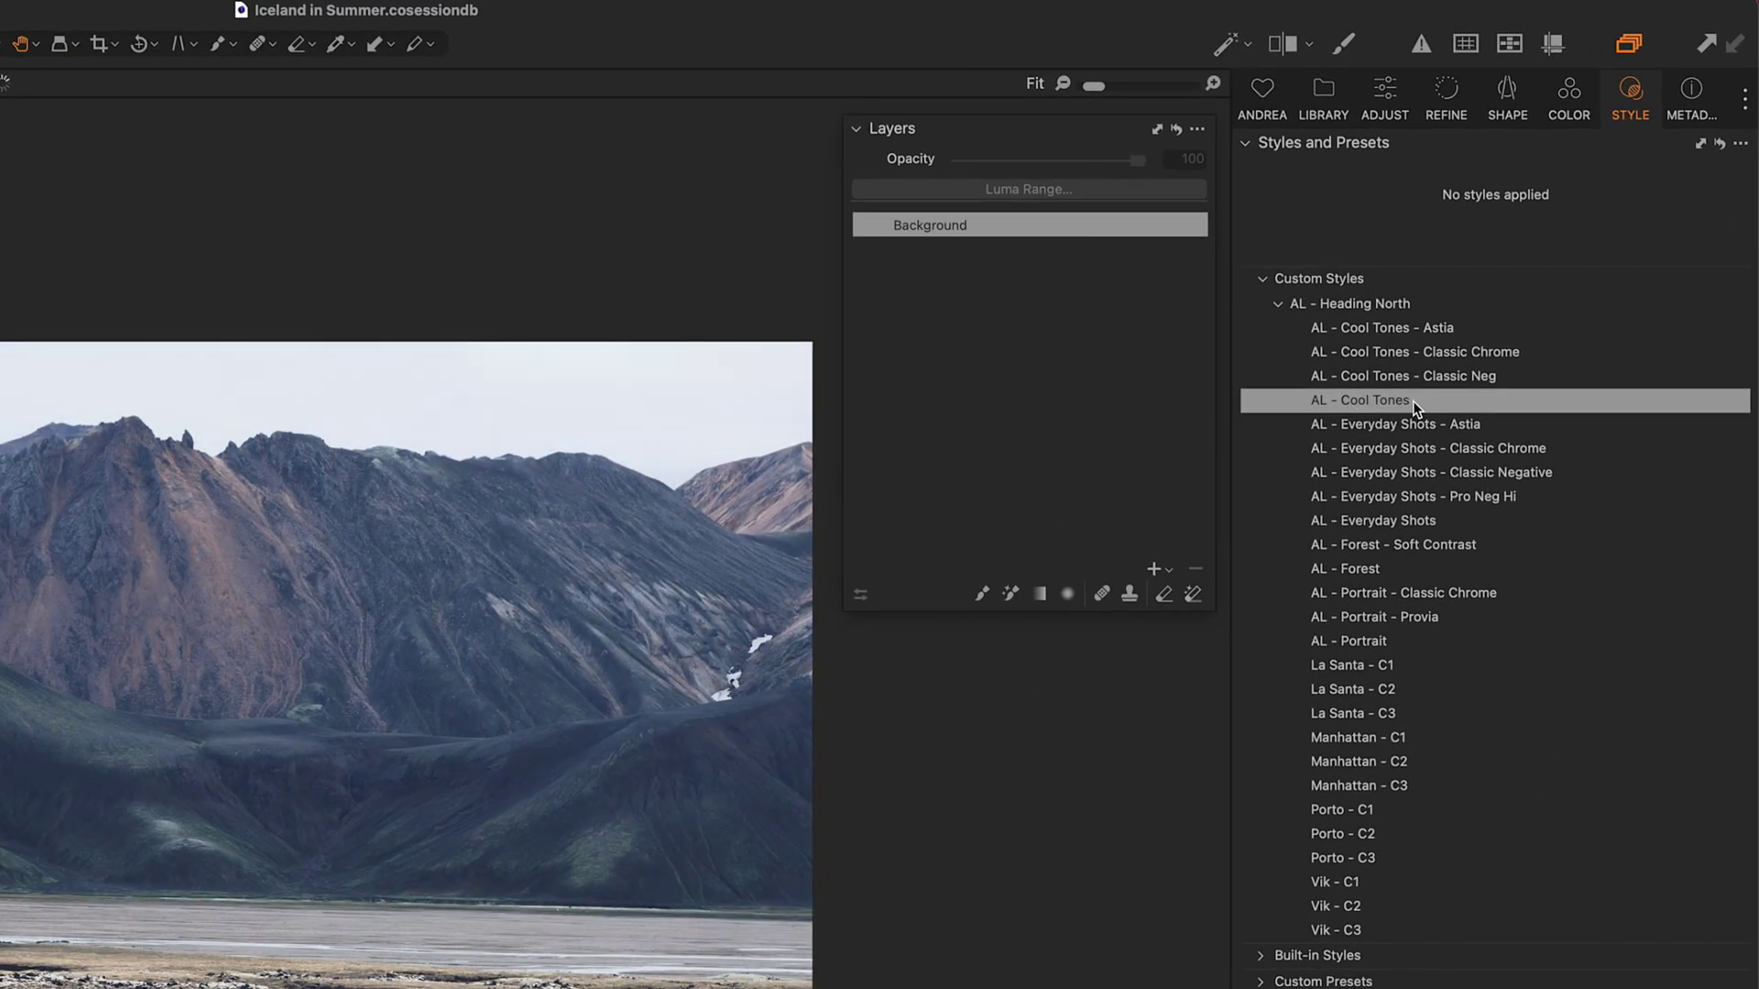
# Step: Apply AL - Cool Tones and La Santa - C3 each to a new layer
pyautogui.rightClick(1436, 399)
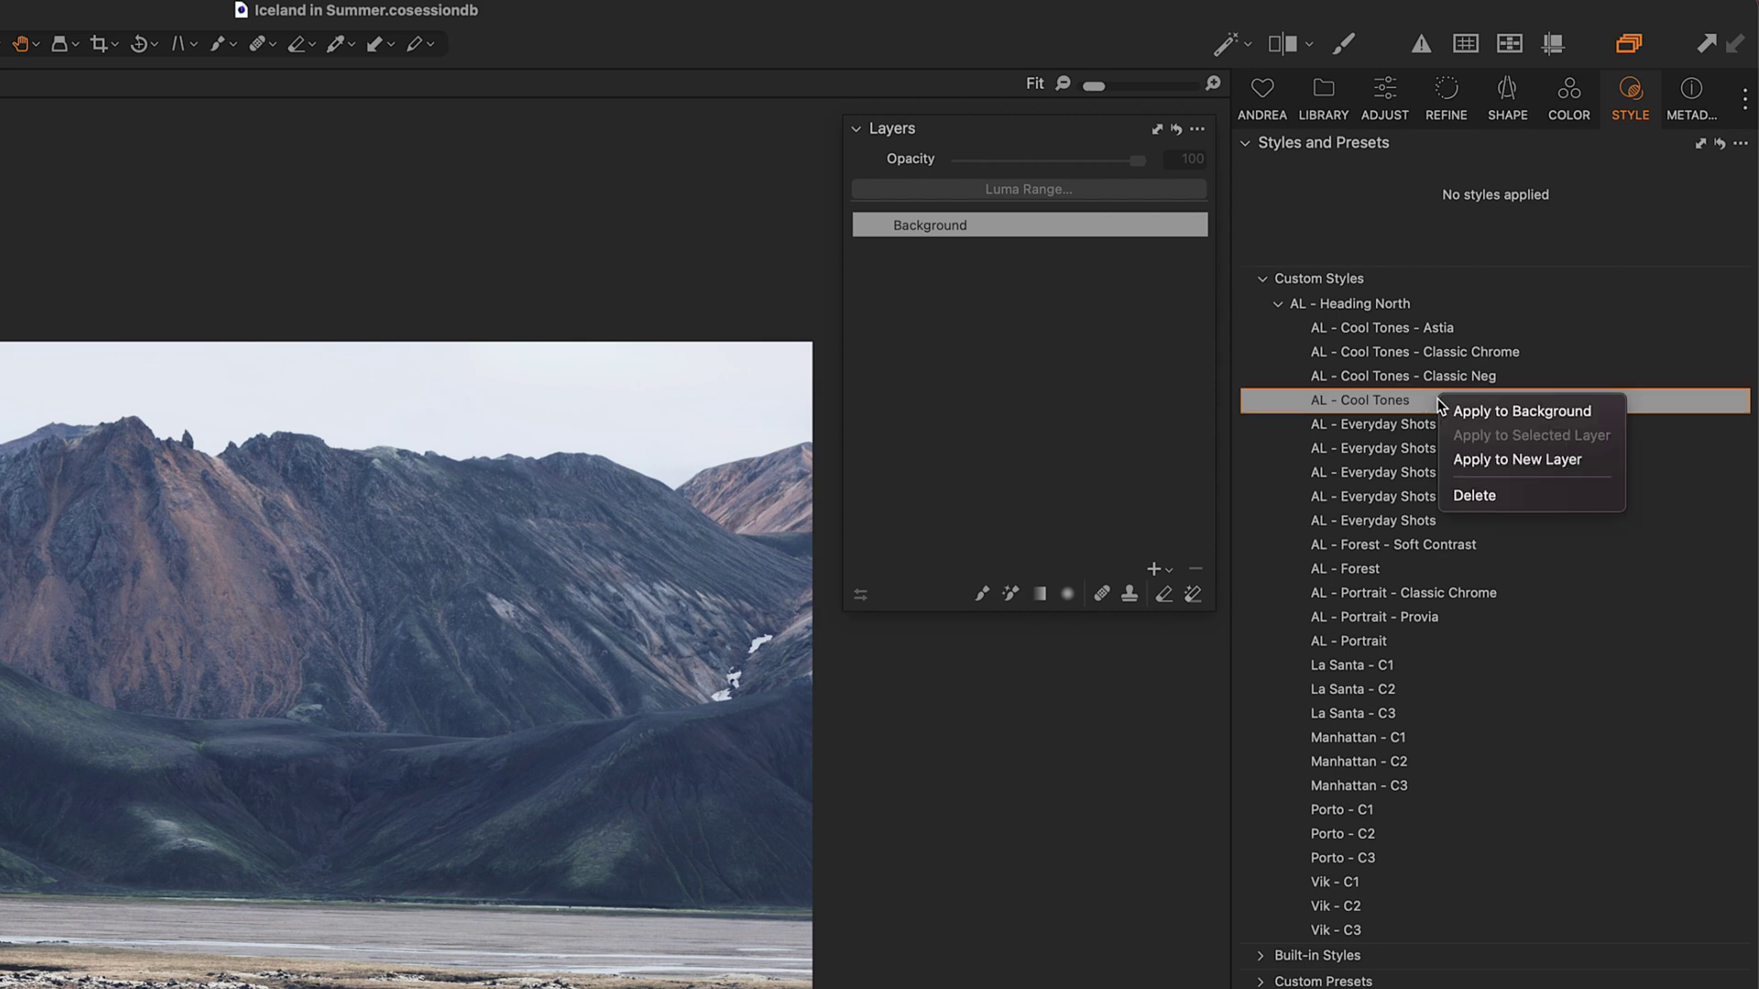
pyautogui.click(1595, 467)
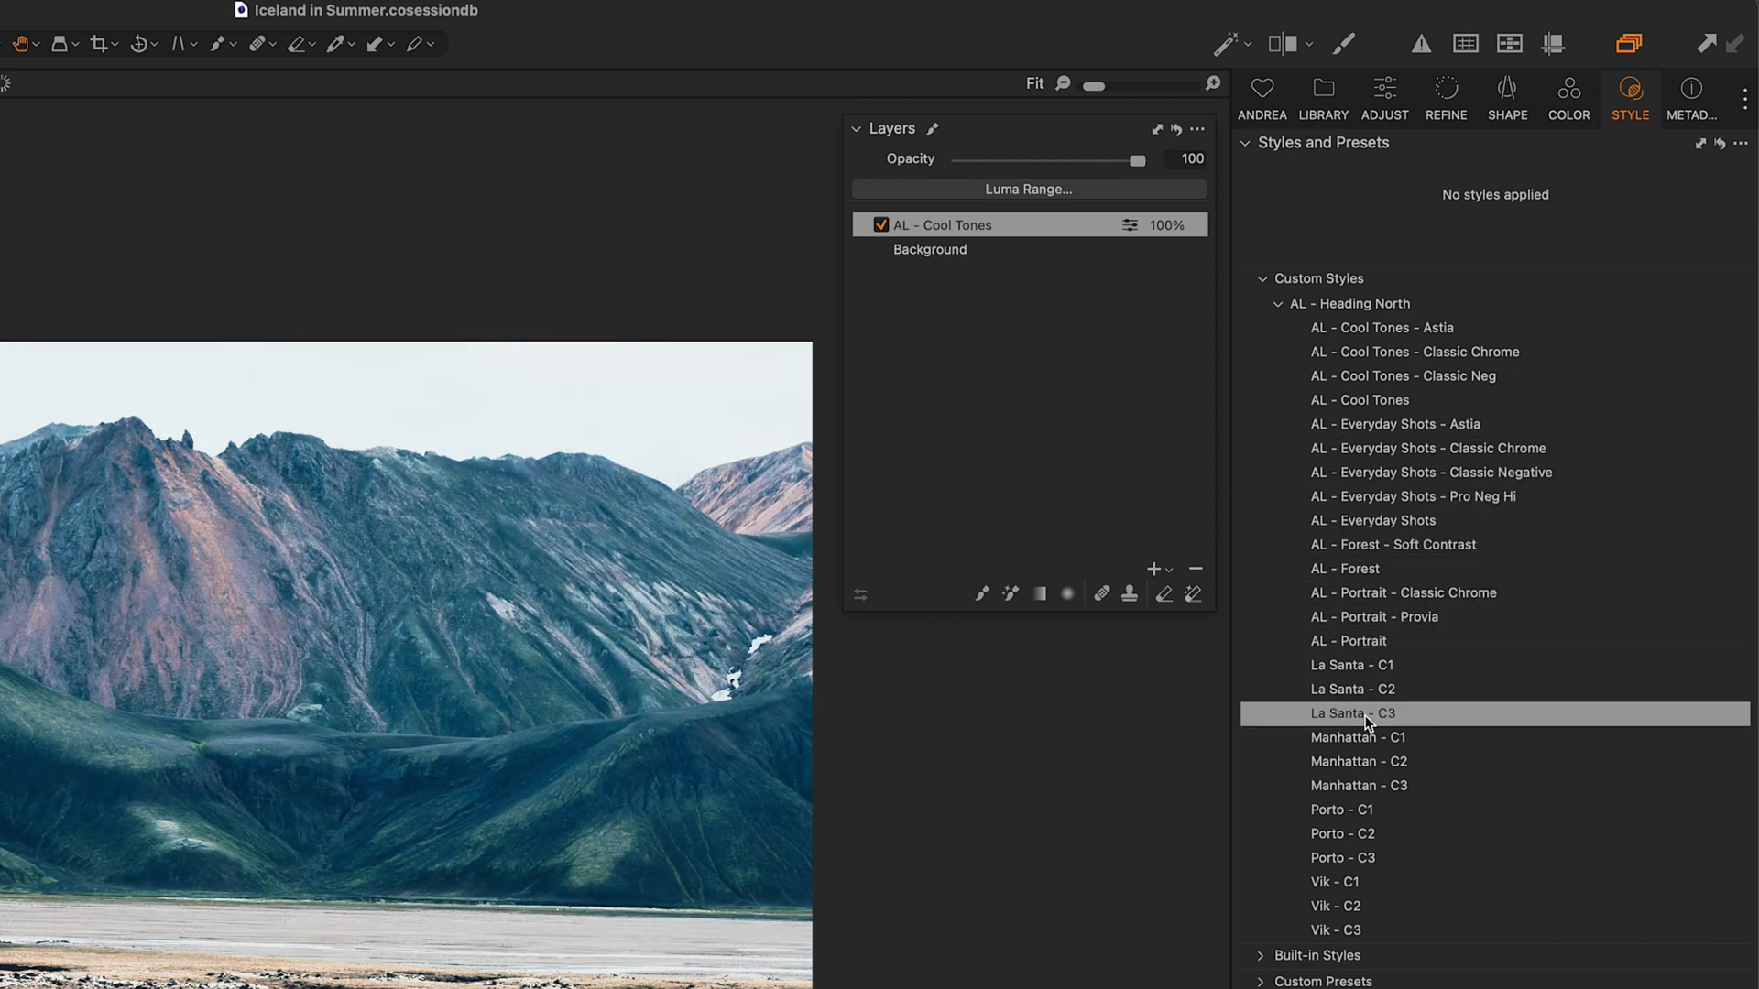
pyautogui.rightClick(1366, 722)
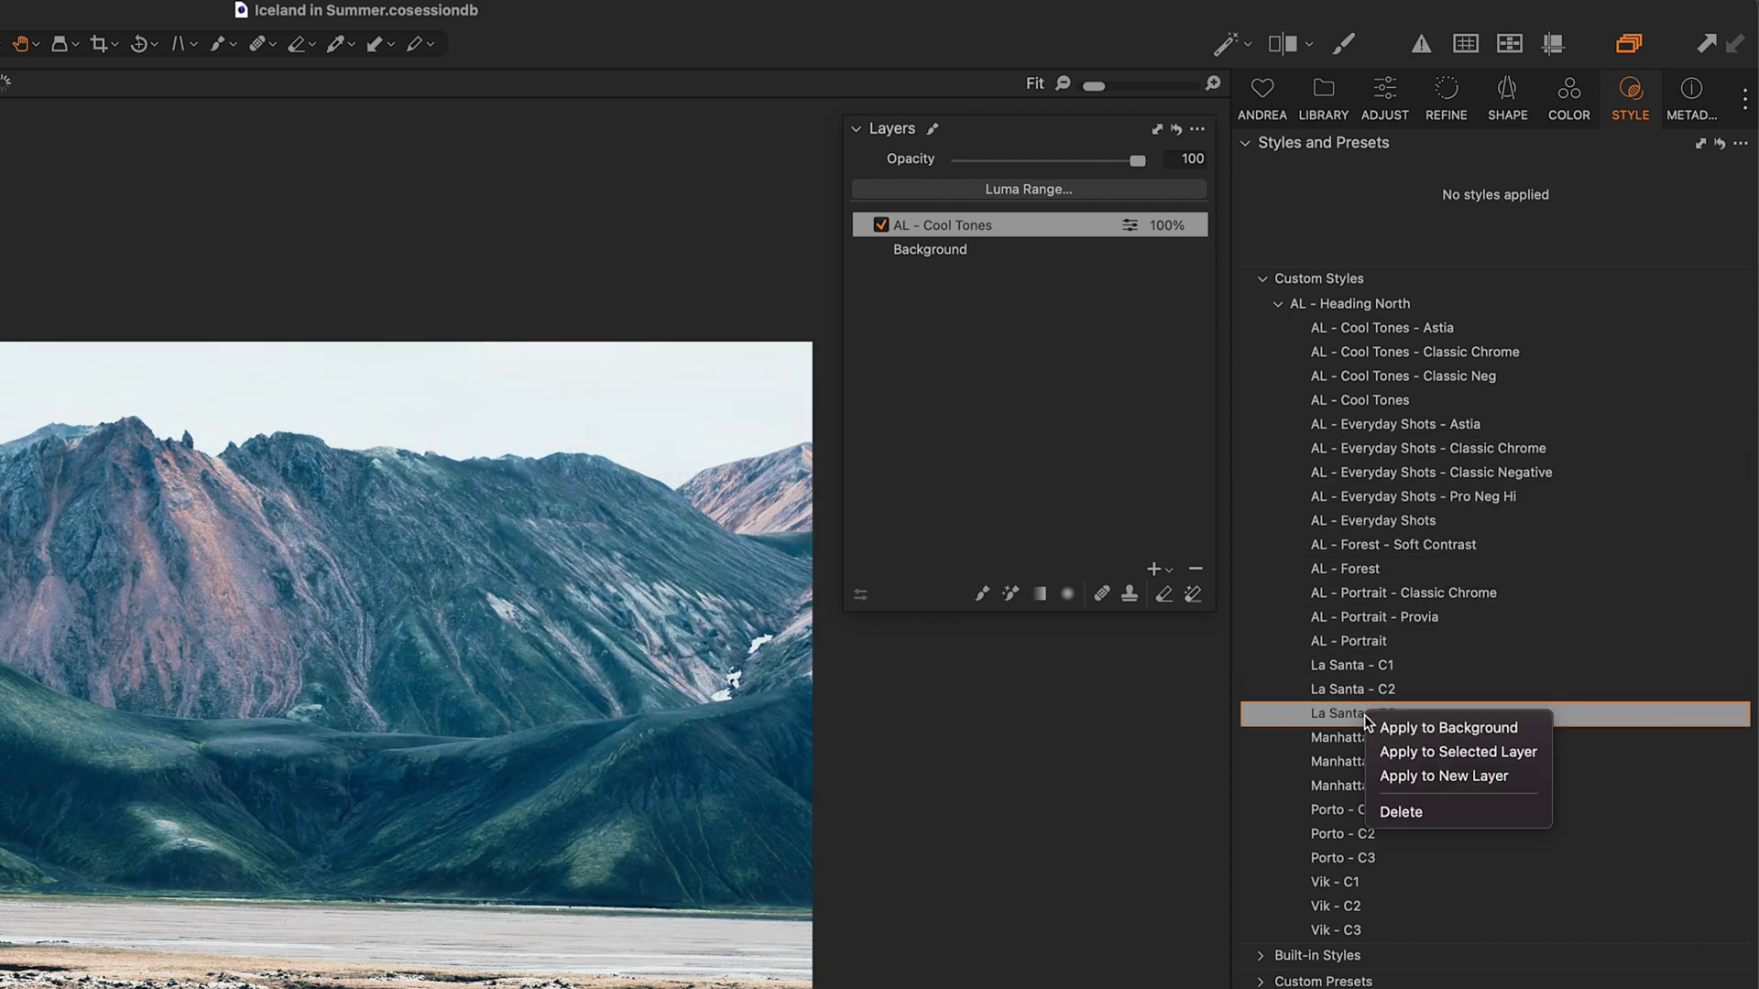
pyautogui.click(1522, 788)
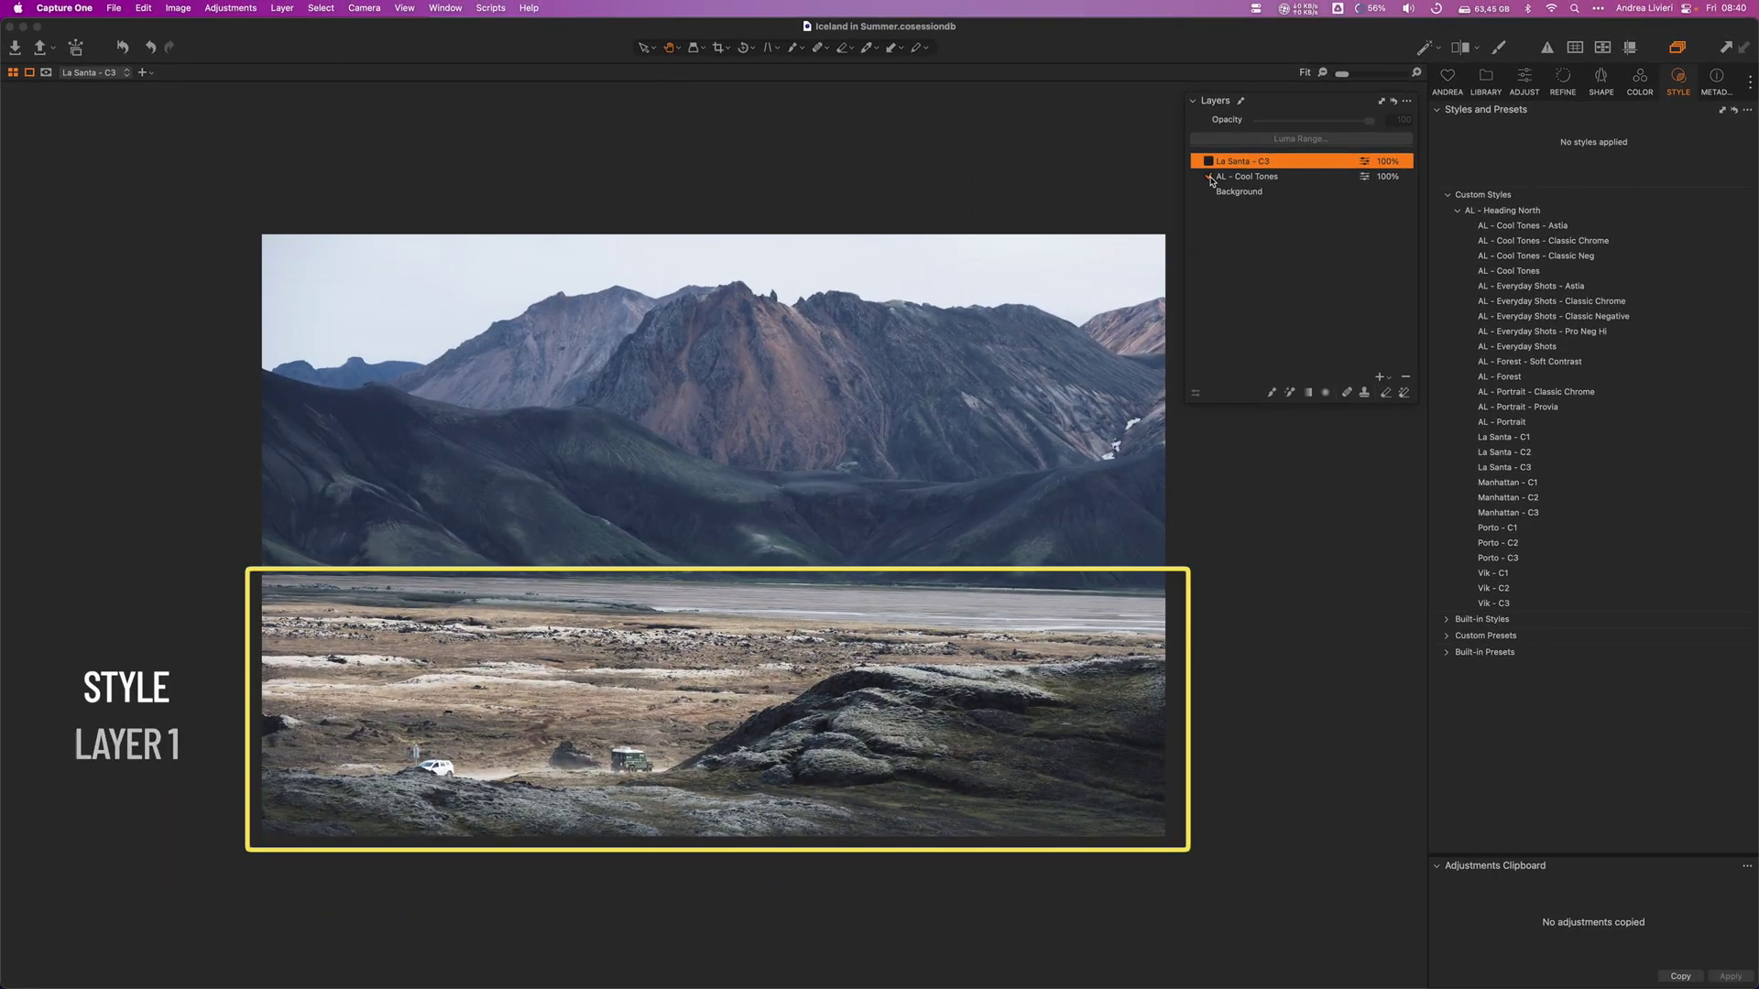
# Step: Set the layer visibility so AL - Cool Tones is on, and make it the active layer
pyautogui.click(1209, 162)
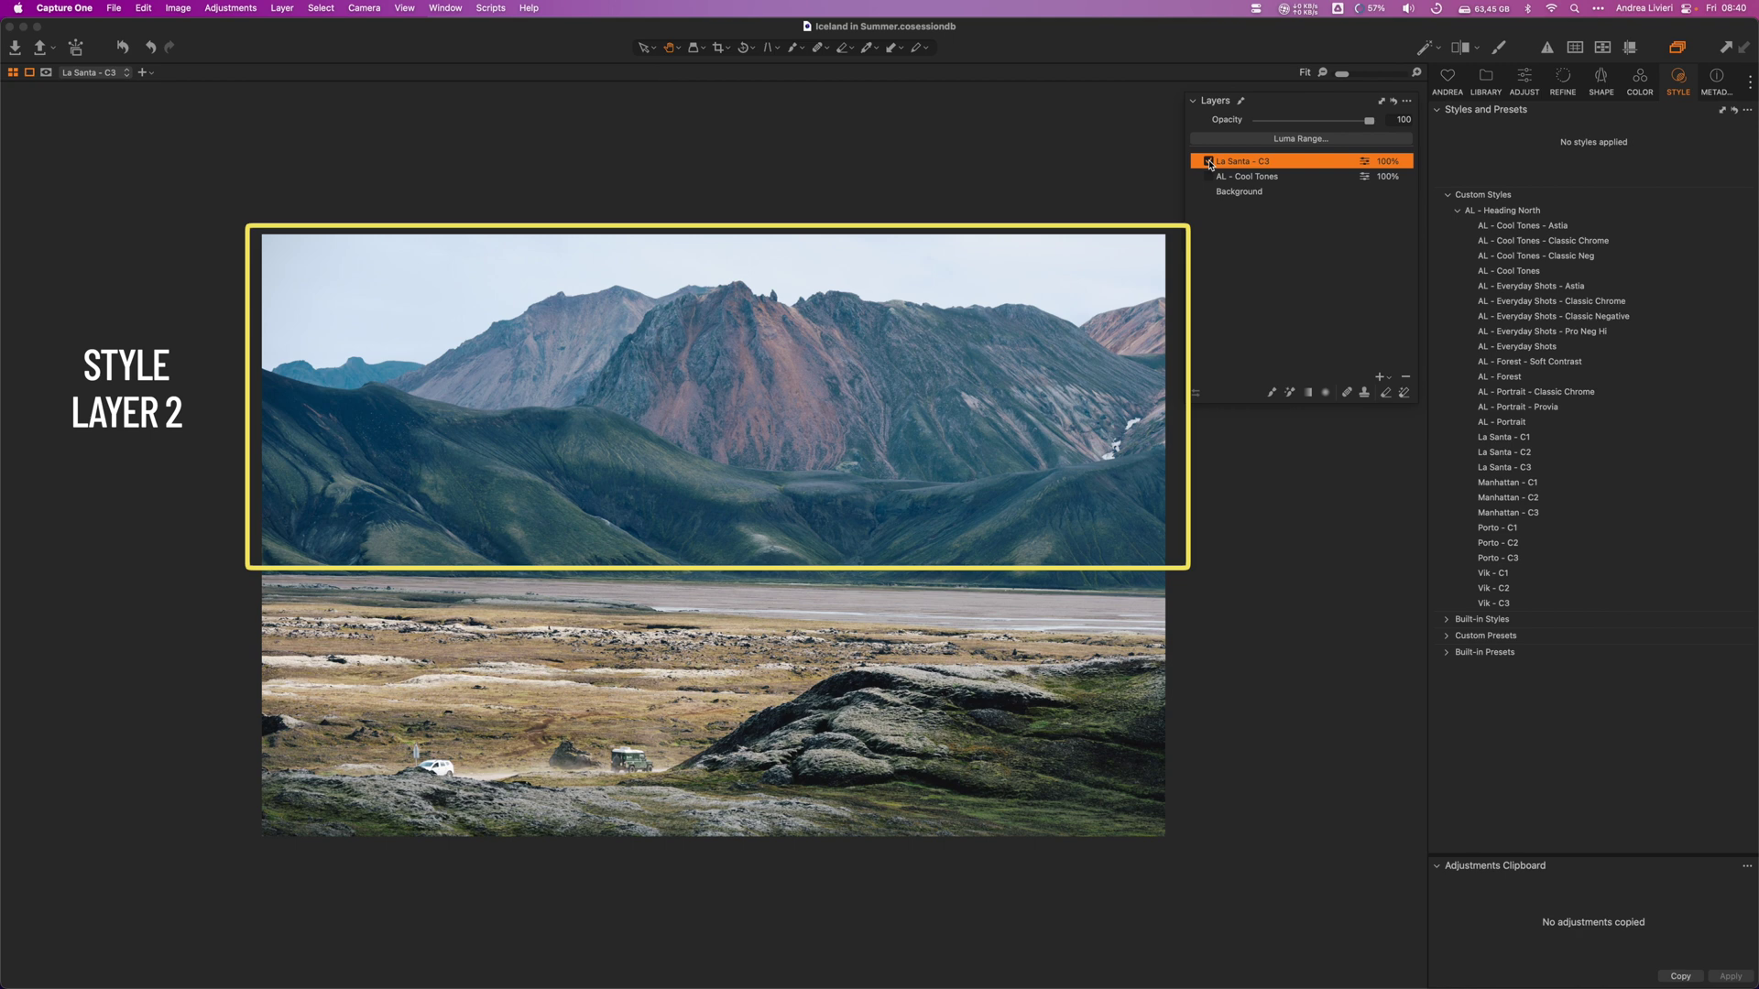
pyautogui.click(1209, 162)
pyautogui.click(1209, 176)
pyautogui.click(1264, 180)
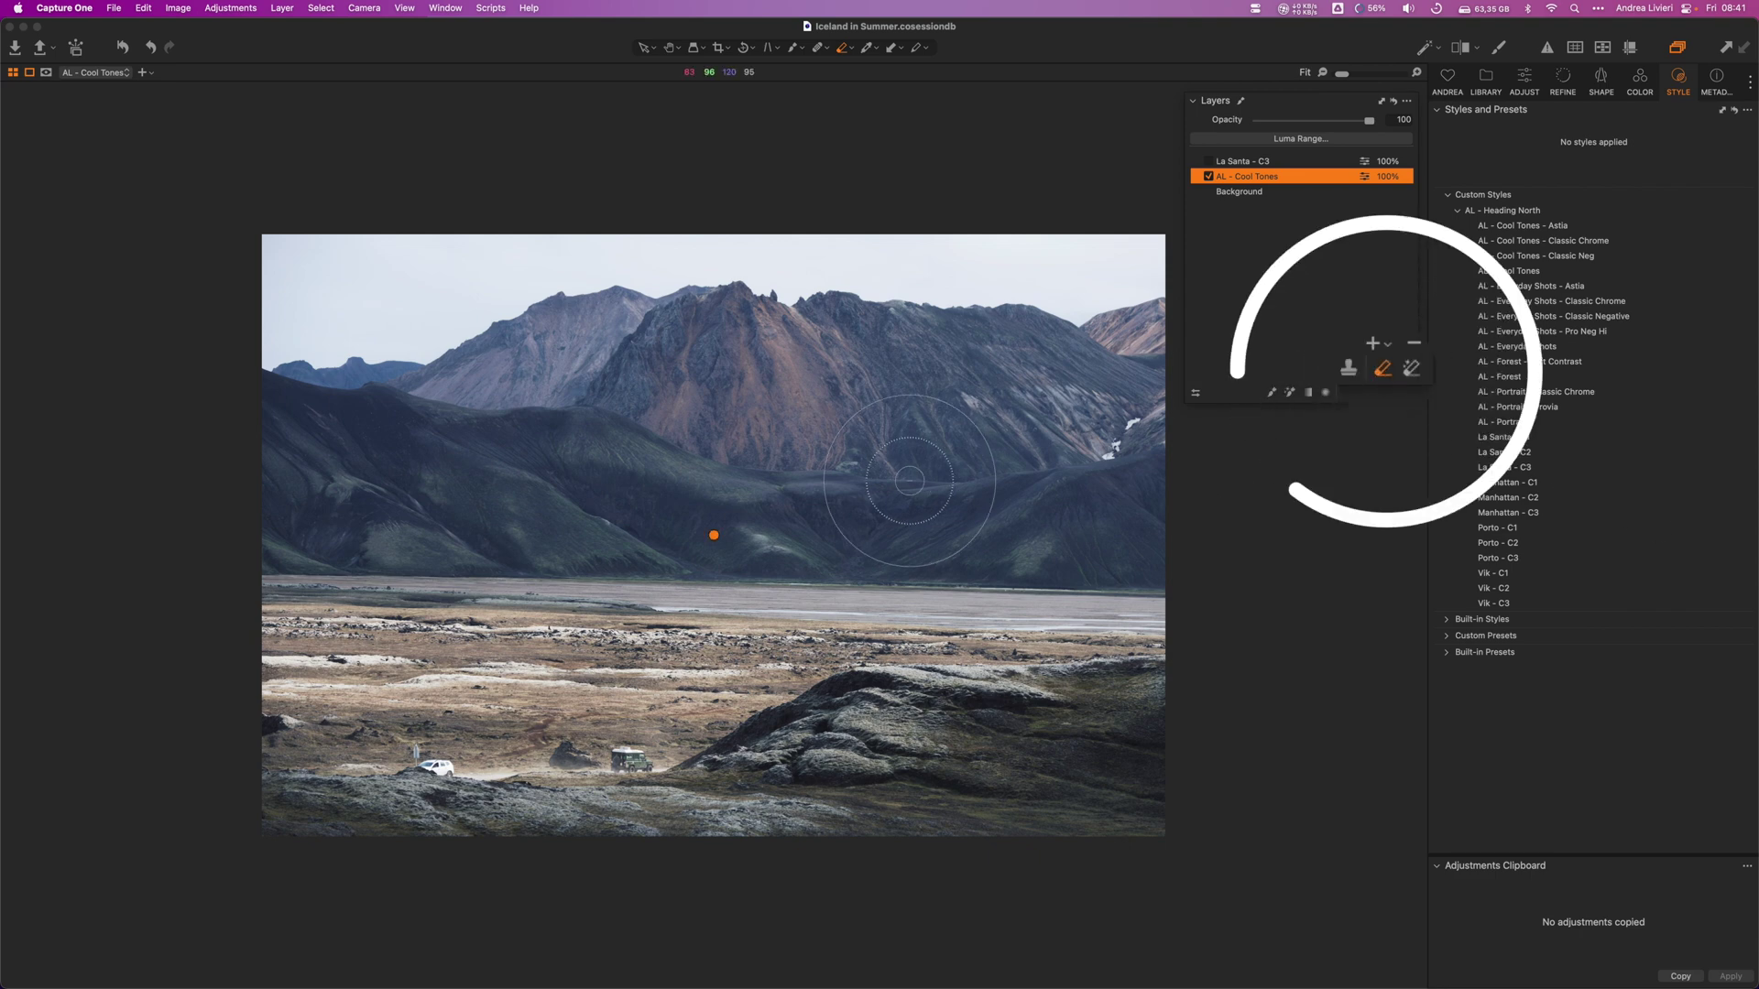
# Step: Erase AL - Cool Tones from sky and mountains and La Santa - C3 from the ground, then compare with Before
pyautogui.press('m')
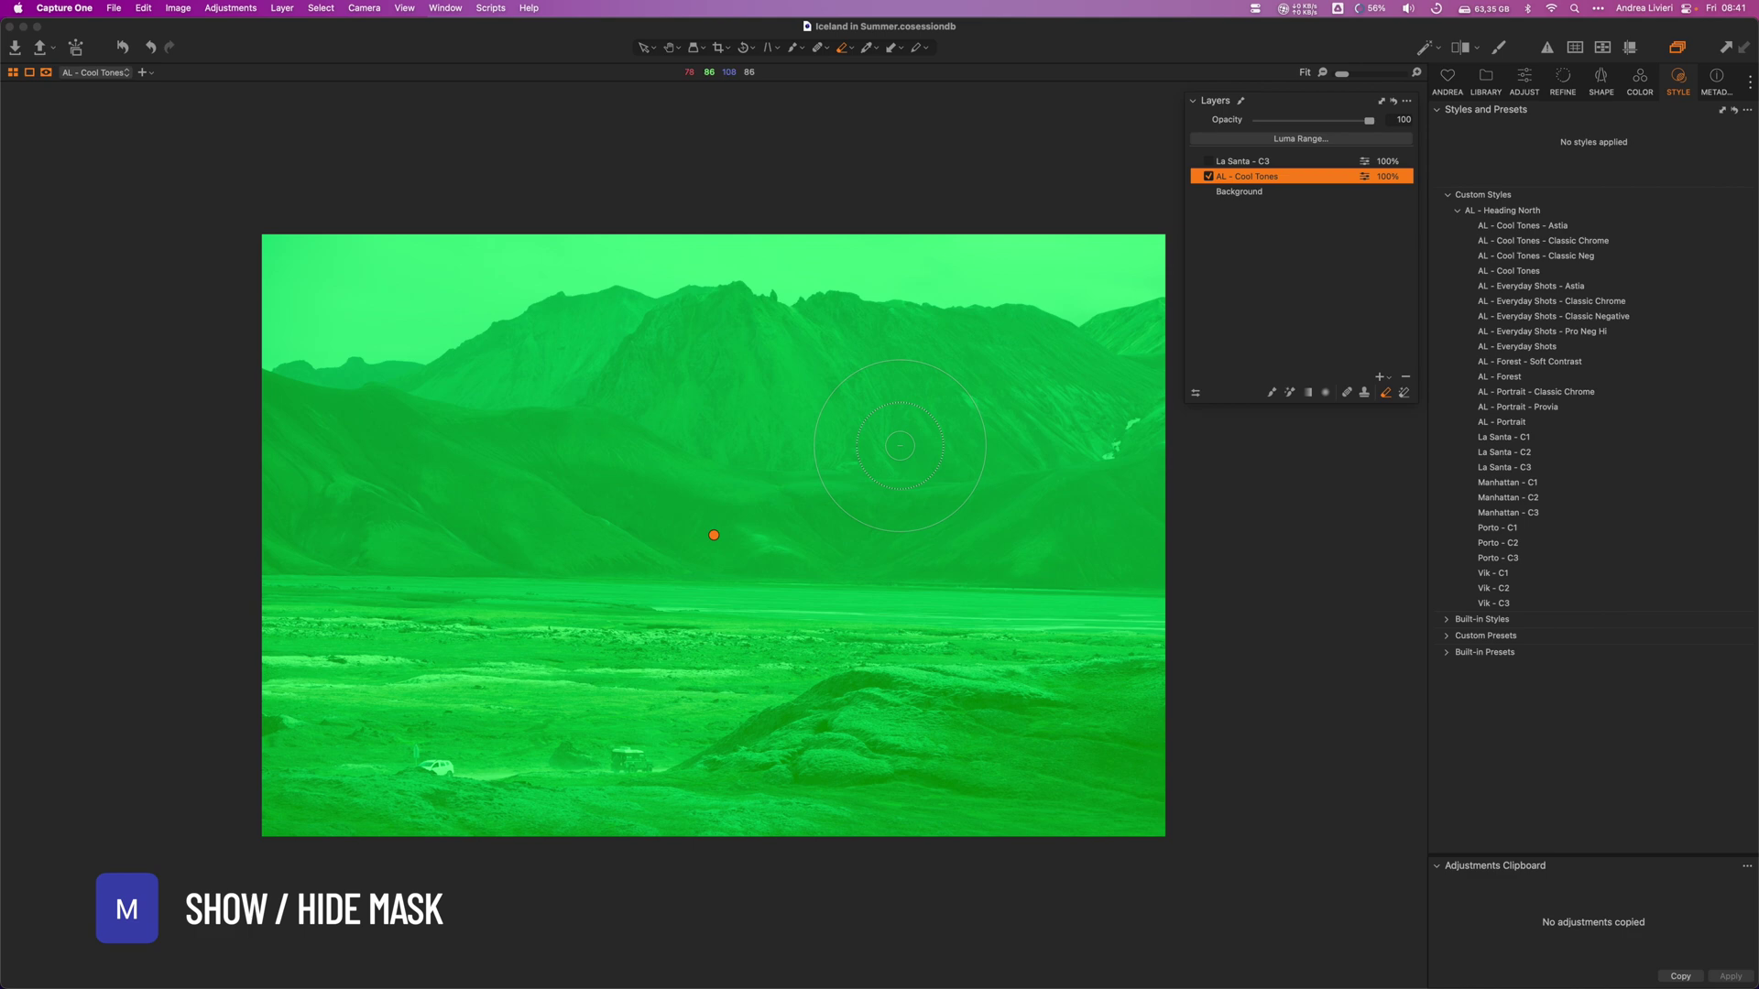
pyautogui.moveTo(851, 381)
pyautogui.mouseDown()
pyautogui.moveTo(733, 339)
pyautogui.moveTo(321, 348)
pyautogui.moveTo(419, 477)
pyautogui.moveTo(1008, 550)
pyautogui.moveTo(568, 522)
pyautogui.mouseUp()
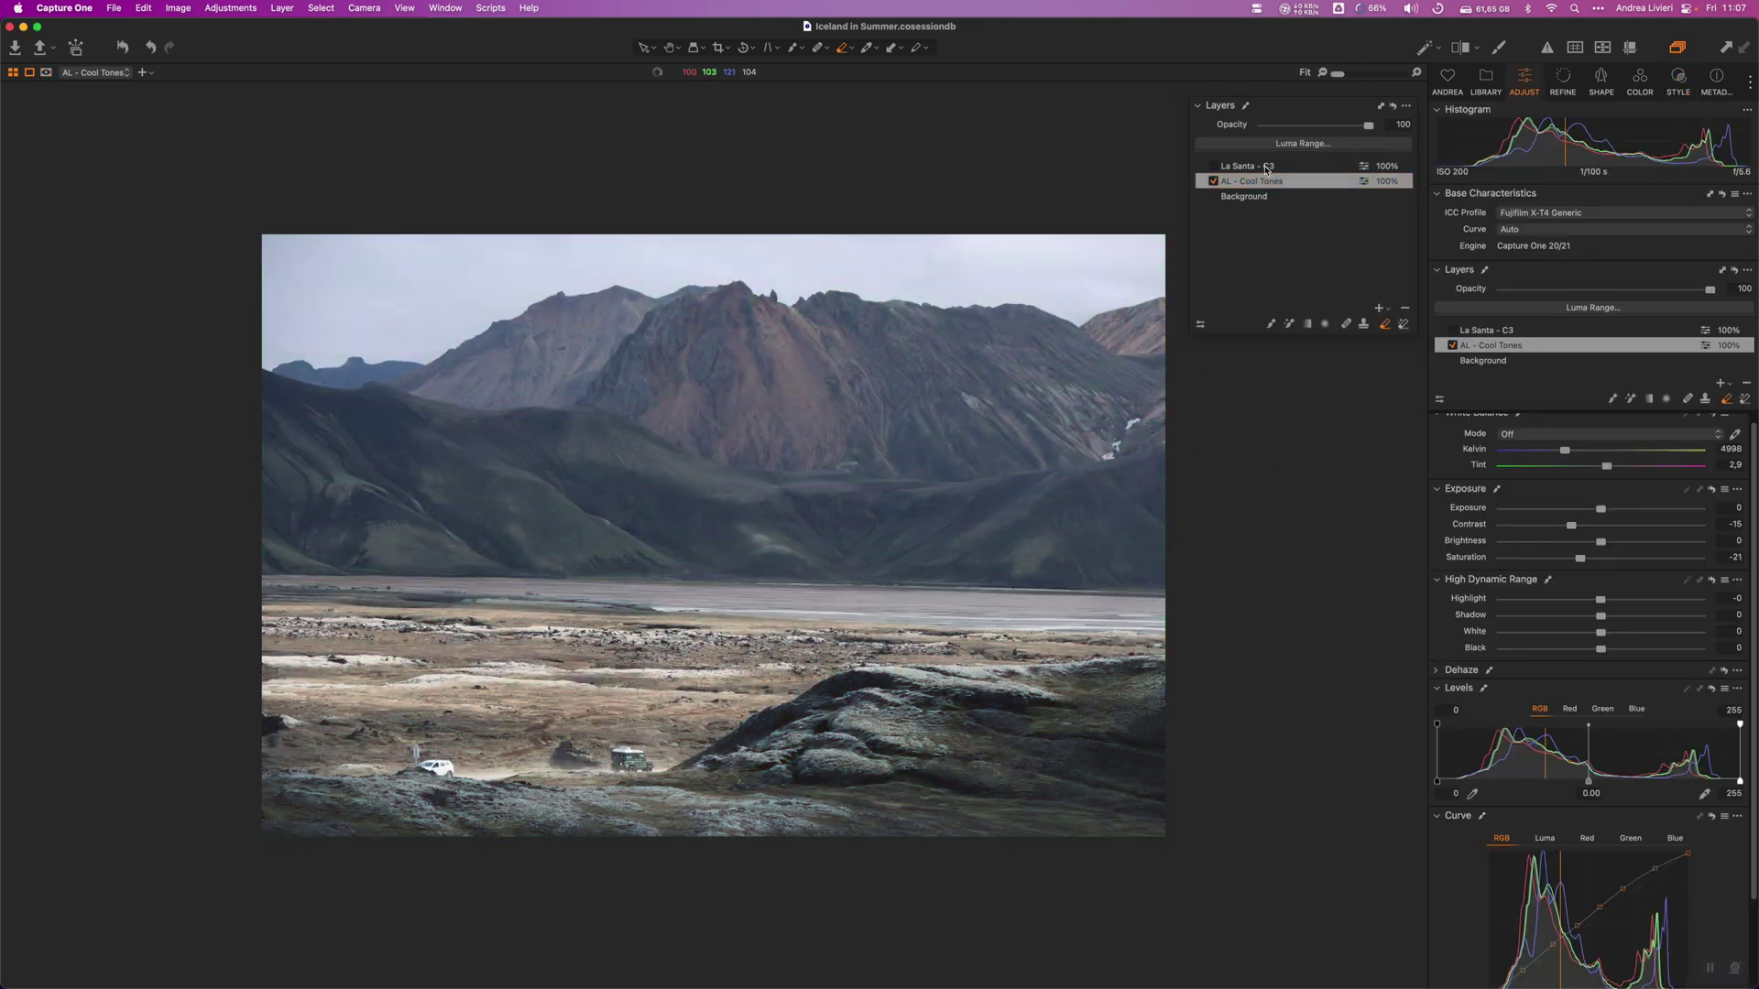
pyautogui.click(1266, 169)
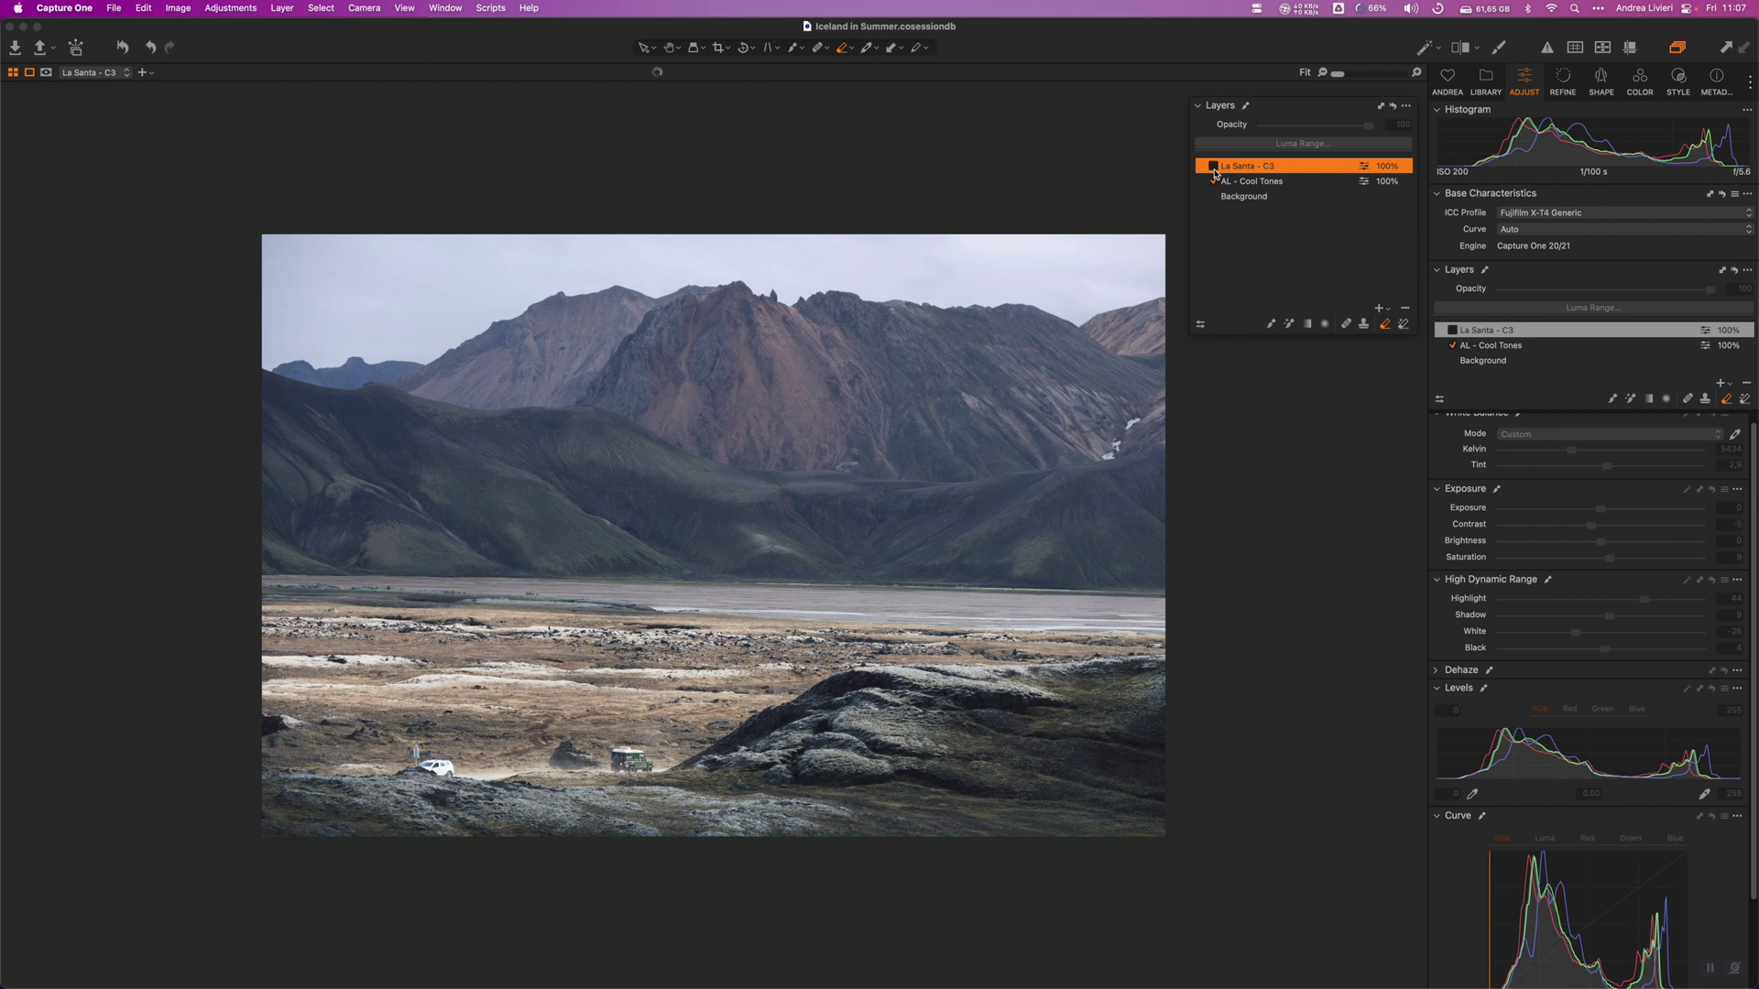
pyautogui.click(1213, 167)
pyautogui.press('m')
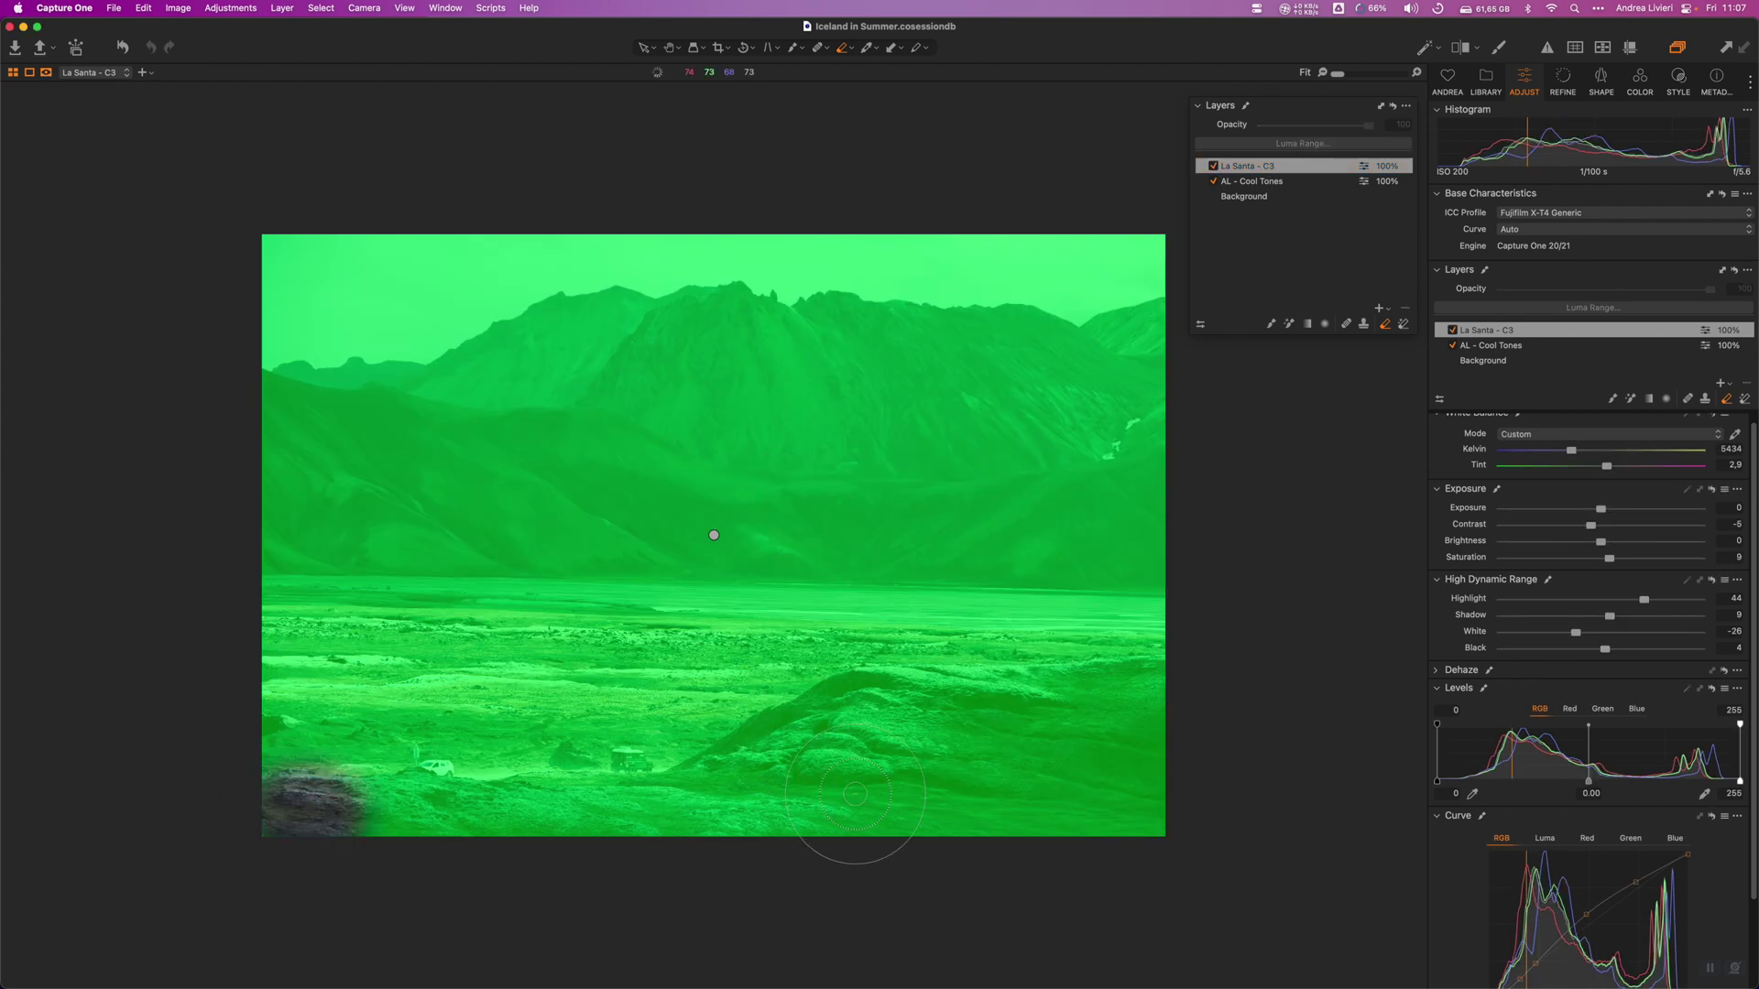
pyautogui.moveTo(855, 794)
pyautogui.mouseDown()
pyautogui.moveTo(367, 747)
pyautogui.moveTo(248, 659)
pyautogui.moveTo(394, 596)
pyautogui.moveTo(1225, 645)
pyautogui.mouseUp()
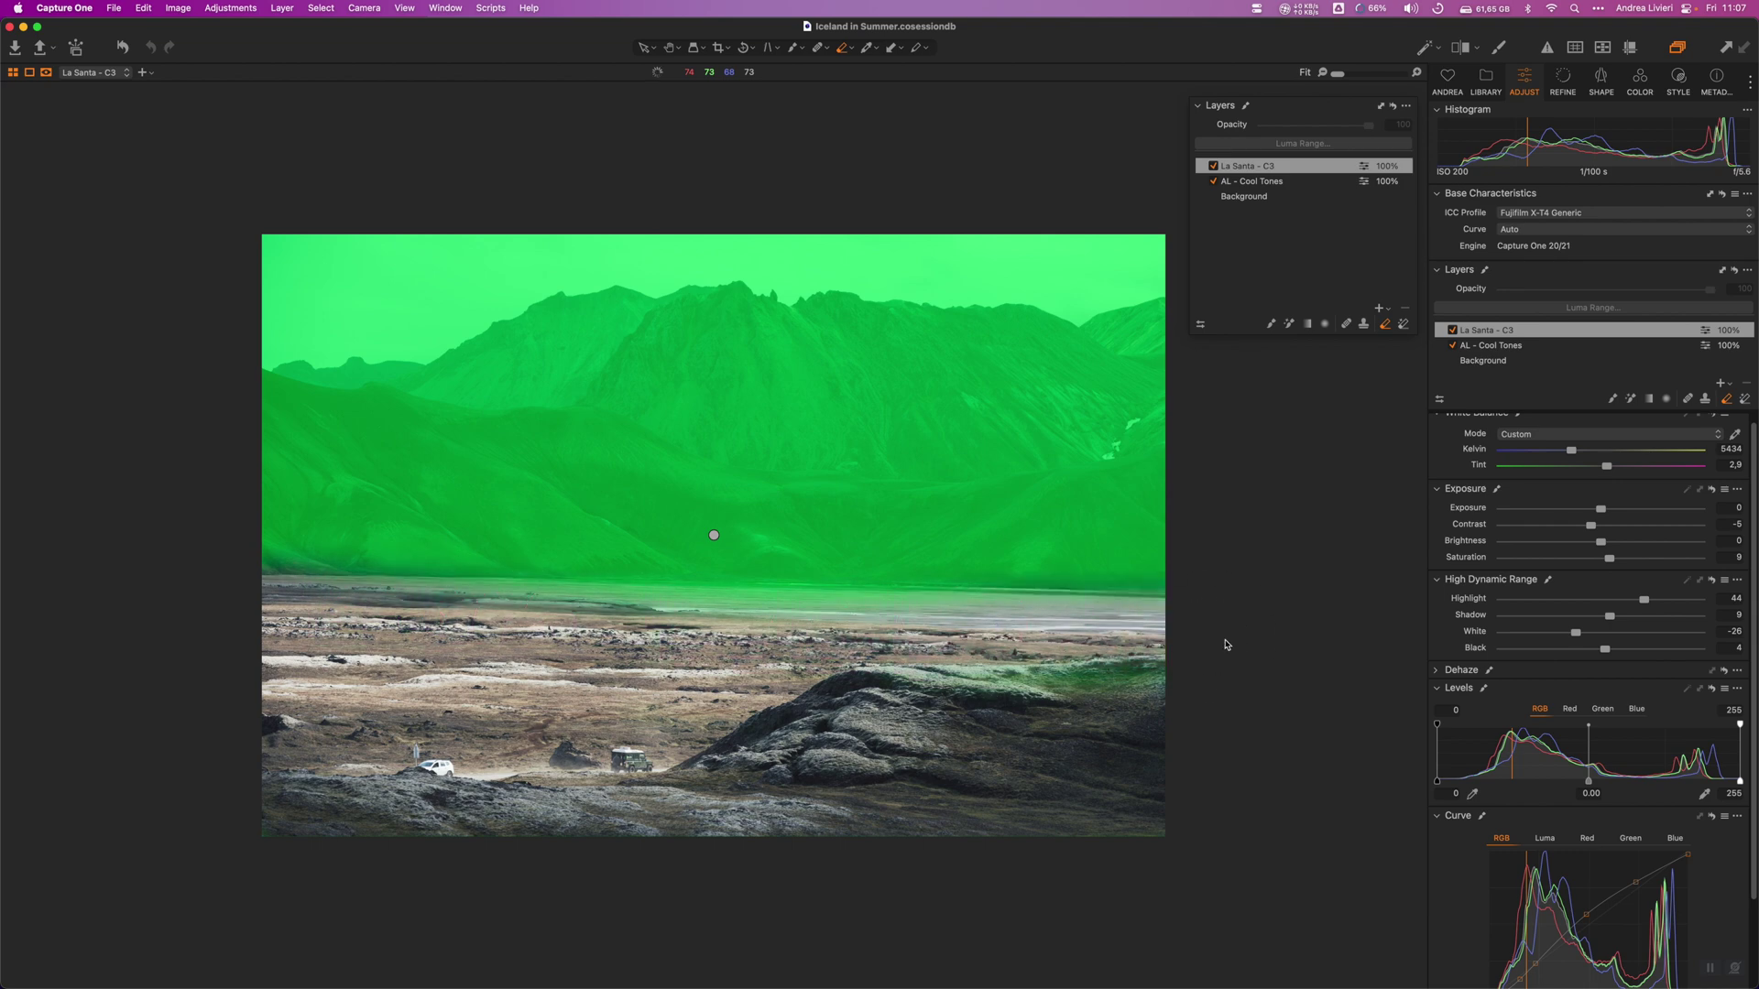
pyautogui.click(1285, 197)
pyautogui.press('y')
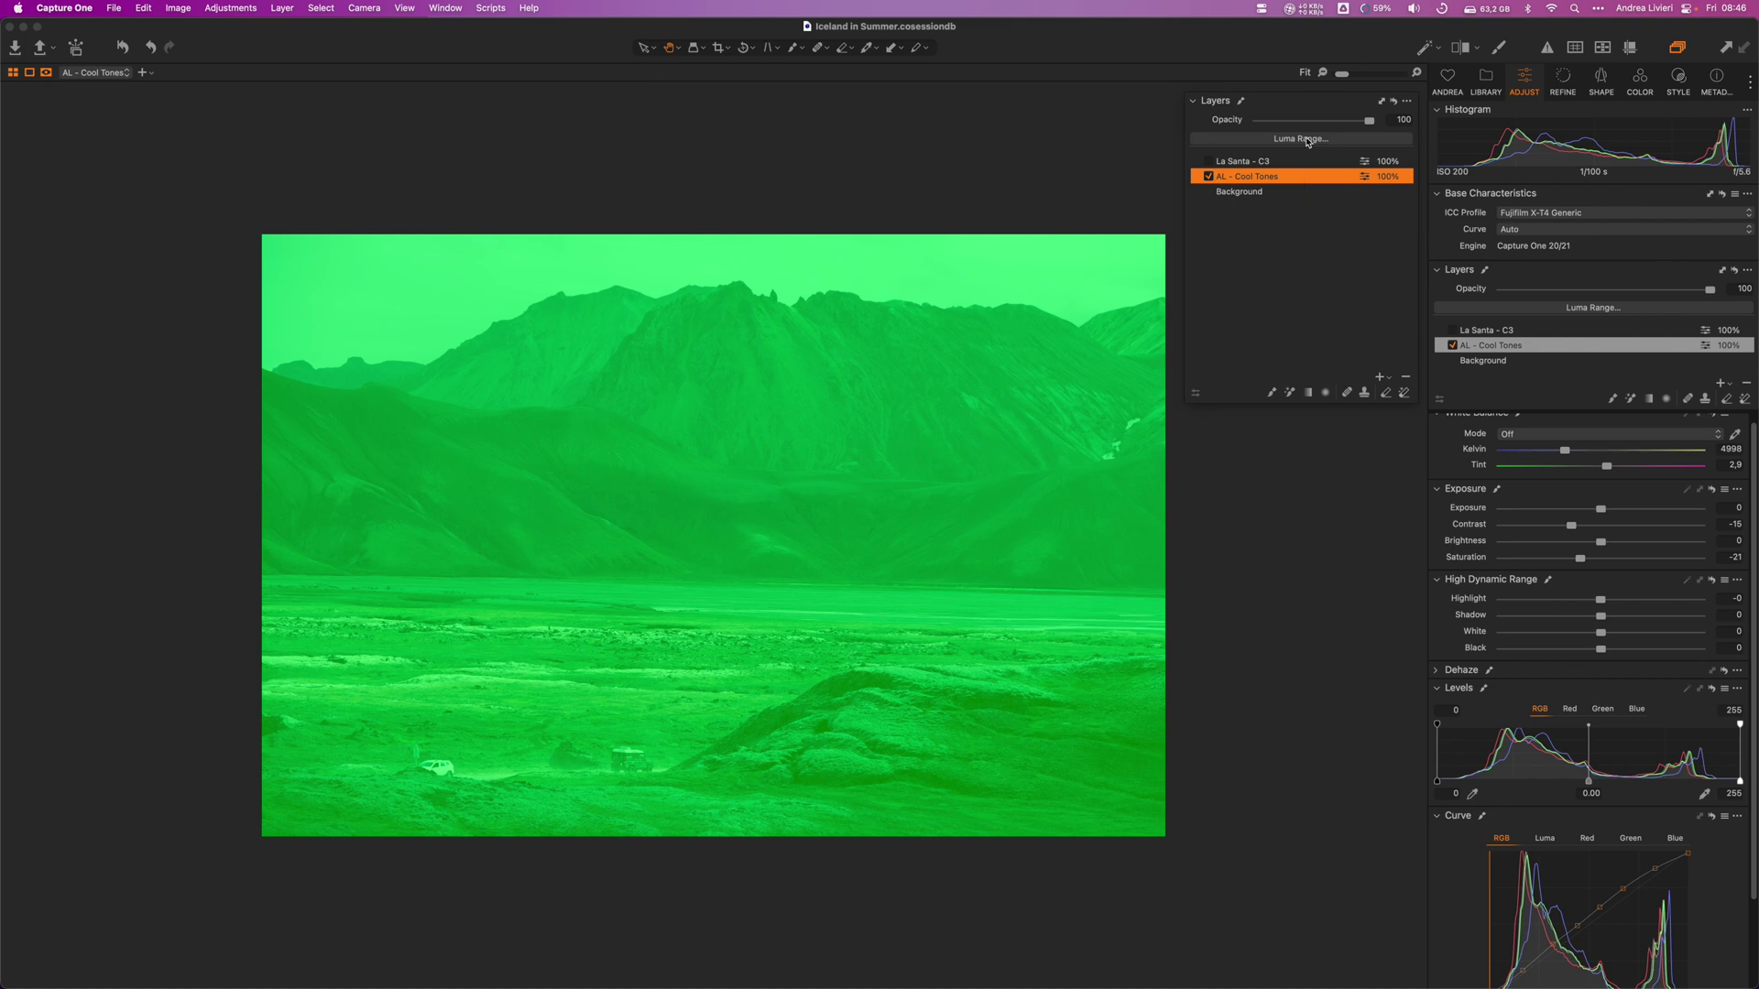
# Step: Restrict AL - Cool Tones to luma 0–95 with softened falloff and apply it
pyautogui.click(1307, 140)
pyautogui.moveTo(1093, 684); pyautogui.dragTo(1055, 687)
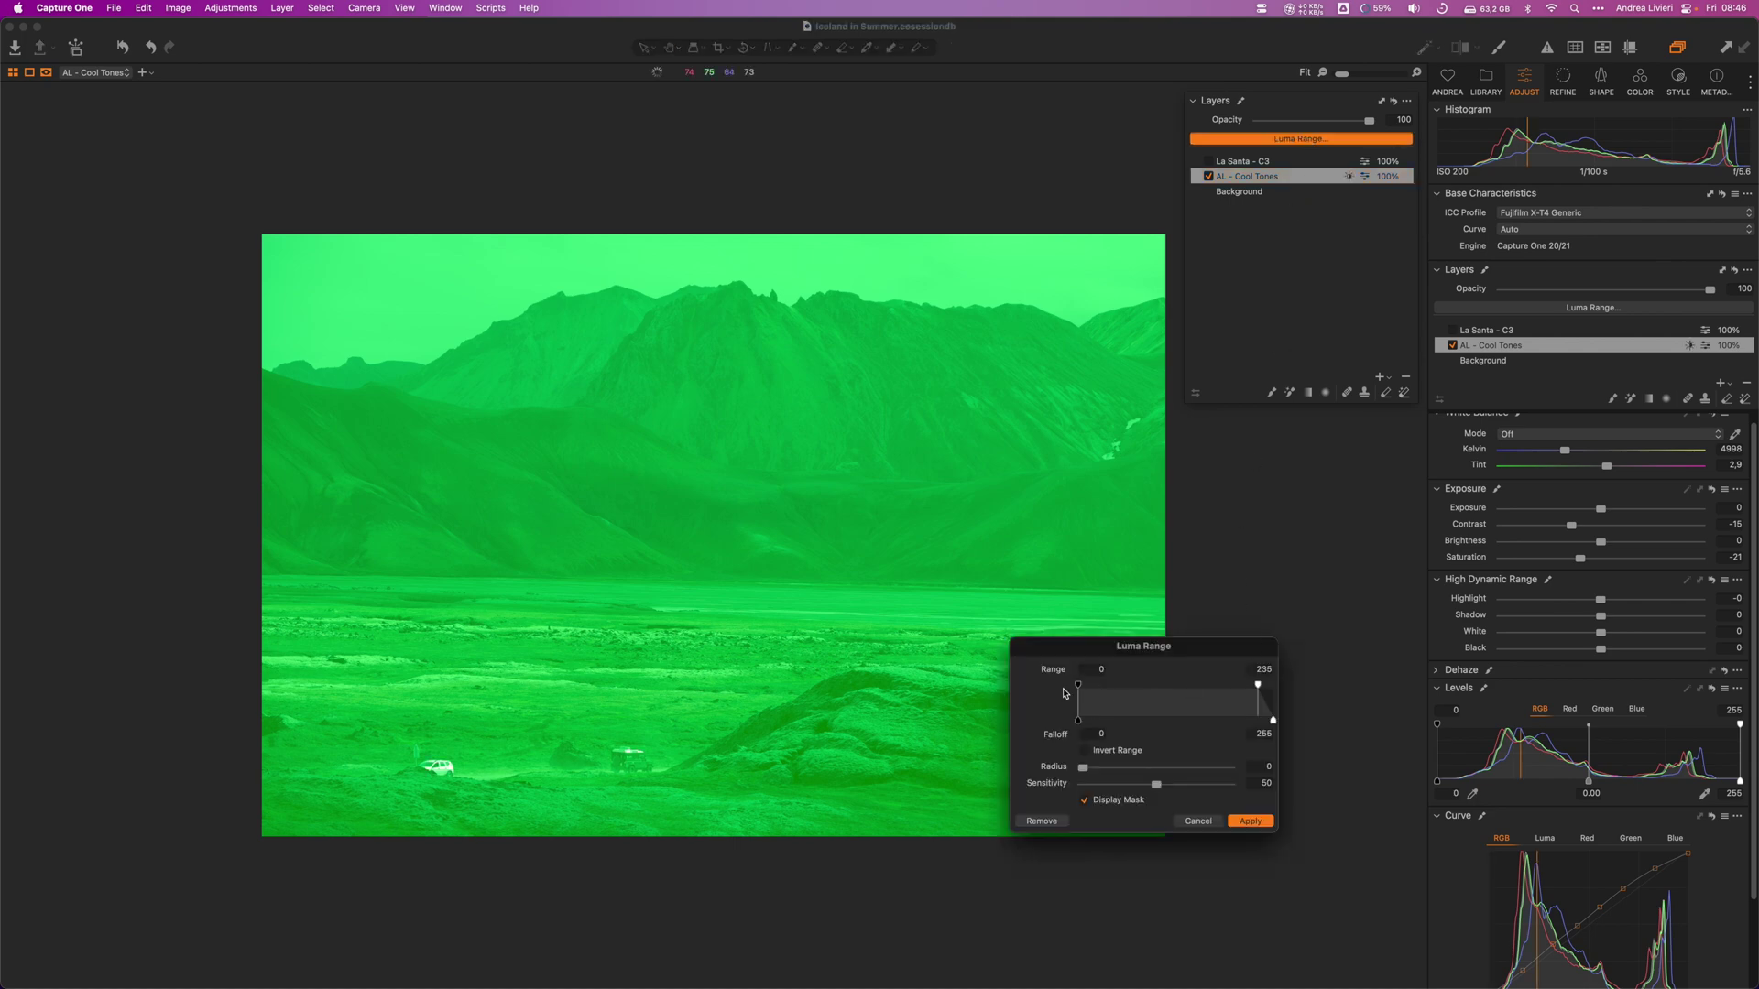
pyautogui.moveTo(1255, 684); pyautogui.dragTo(1174, 720)
pyautogui.moveTo(1083, 767); pyautogui.dragTo(1105, 773)
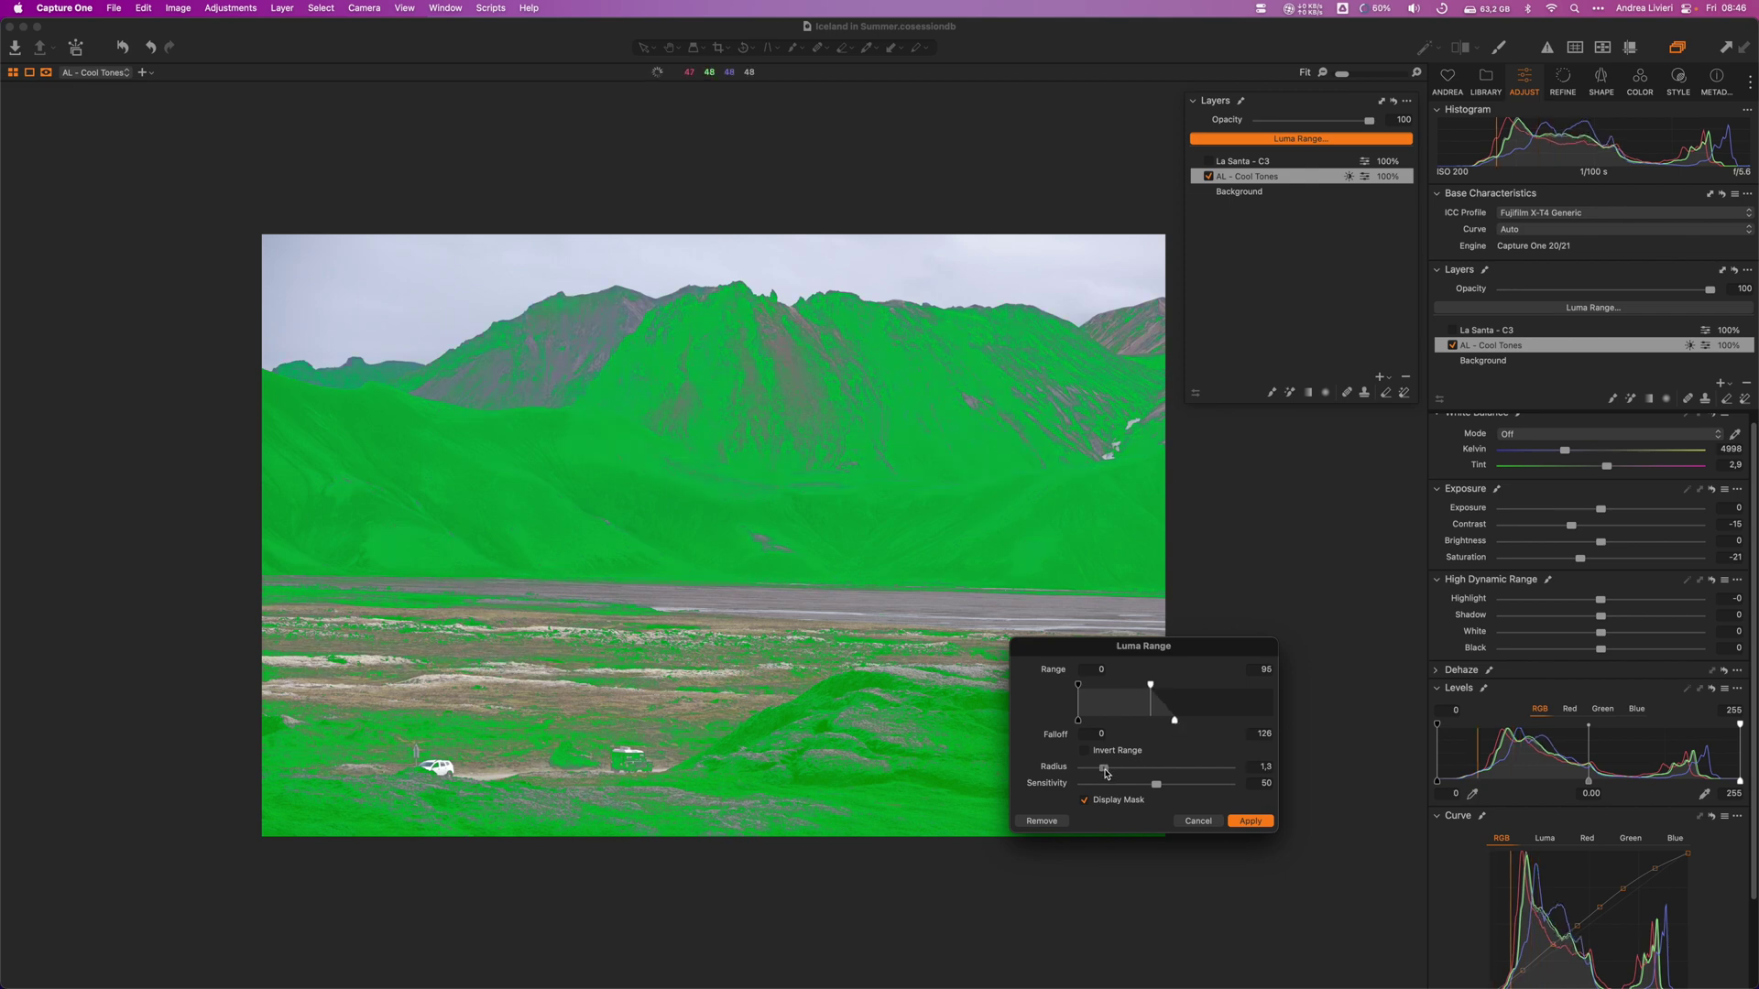
pyautogui.click(1250, 820)
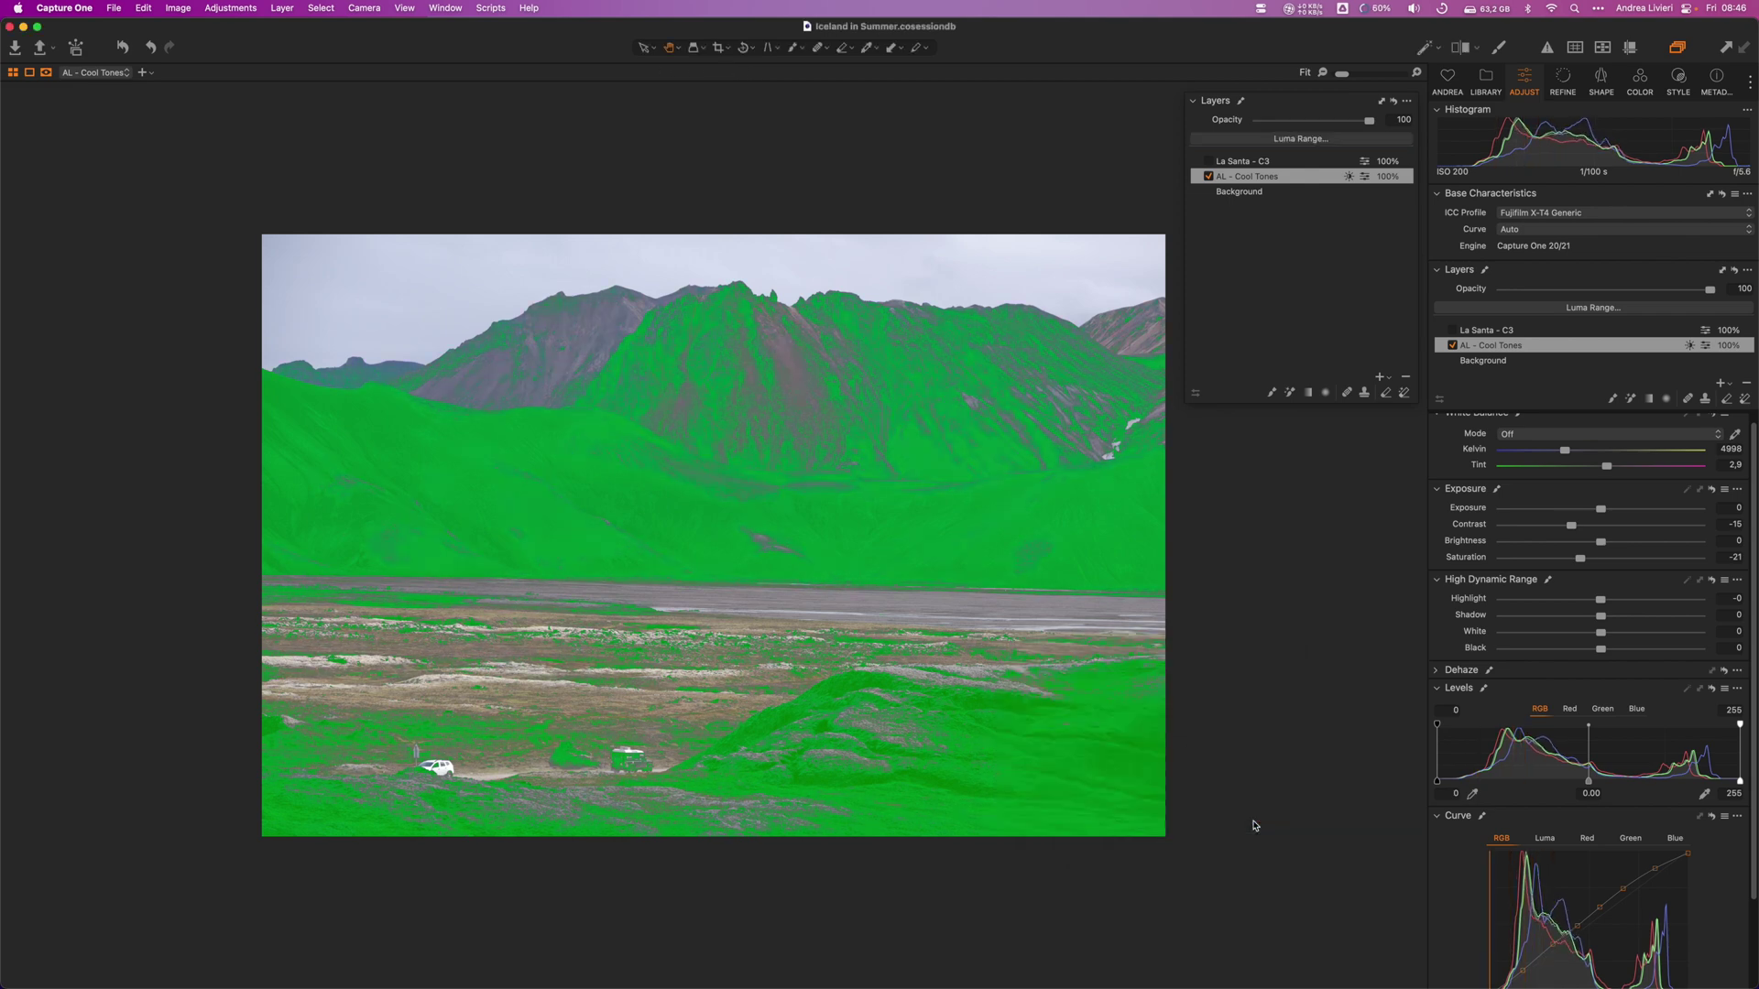
# Step: Restrict La Santa - C3 to luma 138–255 with smoothed falloff and apply it
pyautogui.click(1286, 164)
pyautogui.click(1299, 140)
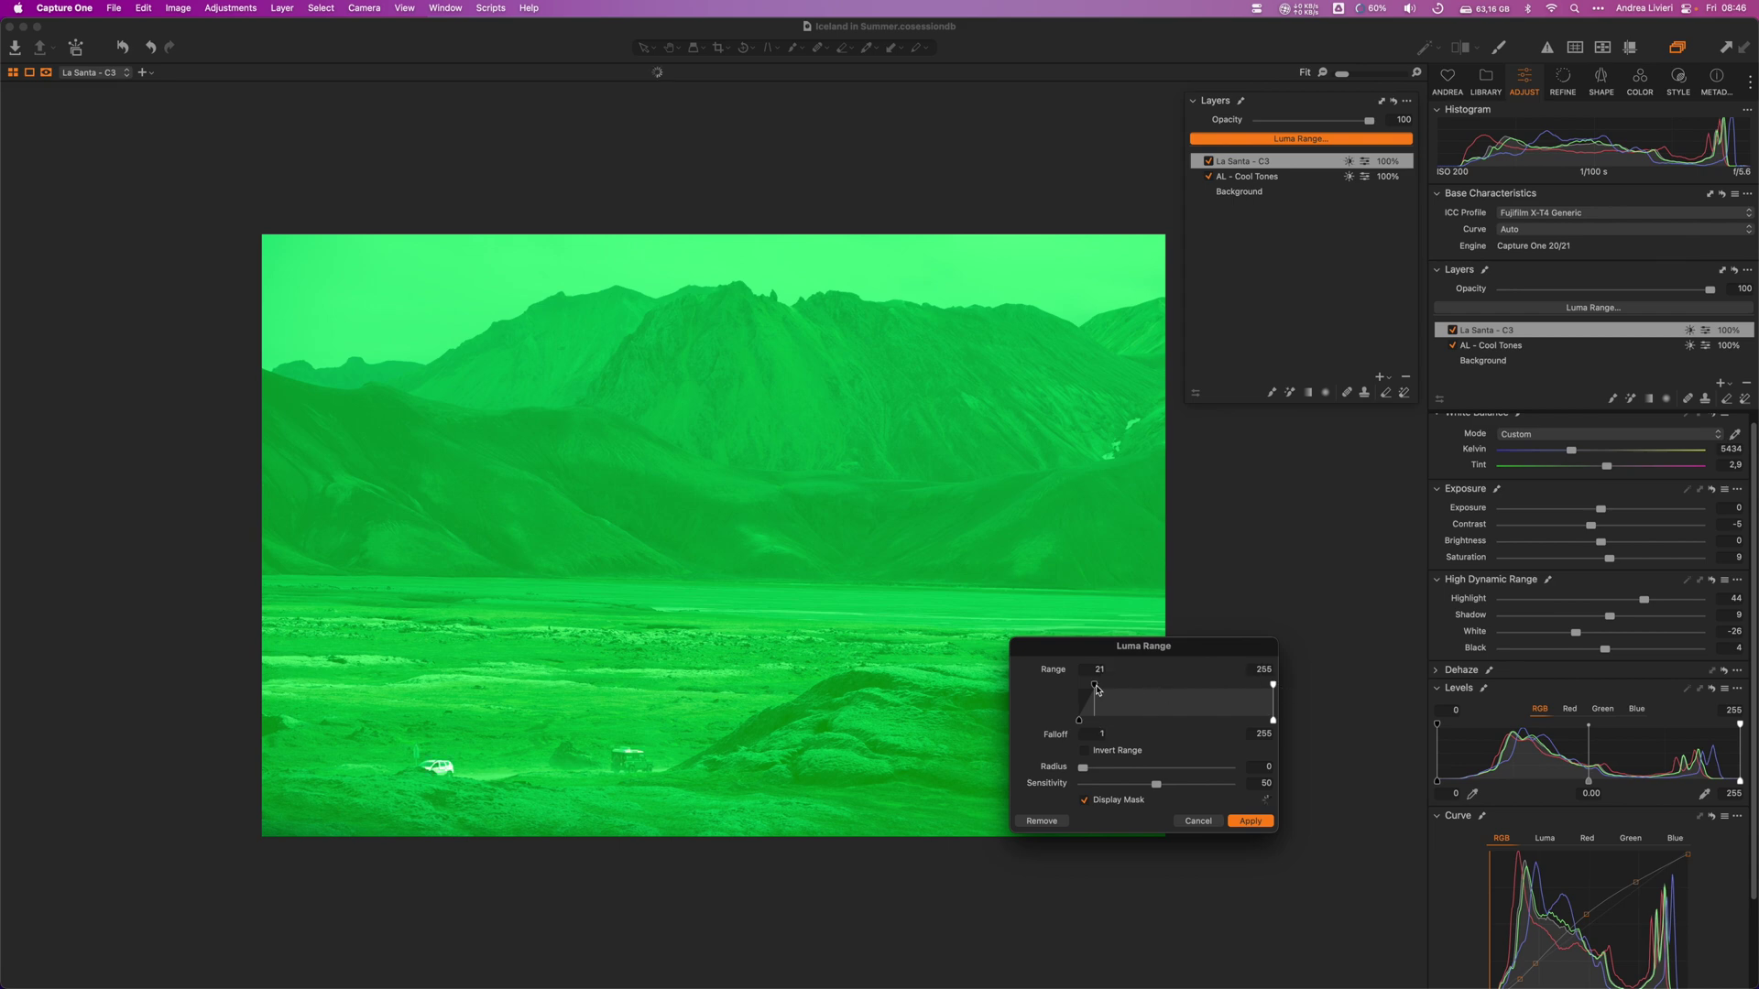
pyautogui.moveTo(1094, 686); pyautogui.dragTo(1156, 722)
pyautogui.moveTo(1083, 767); pyautogui.dragTo(1120, 767)
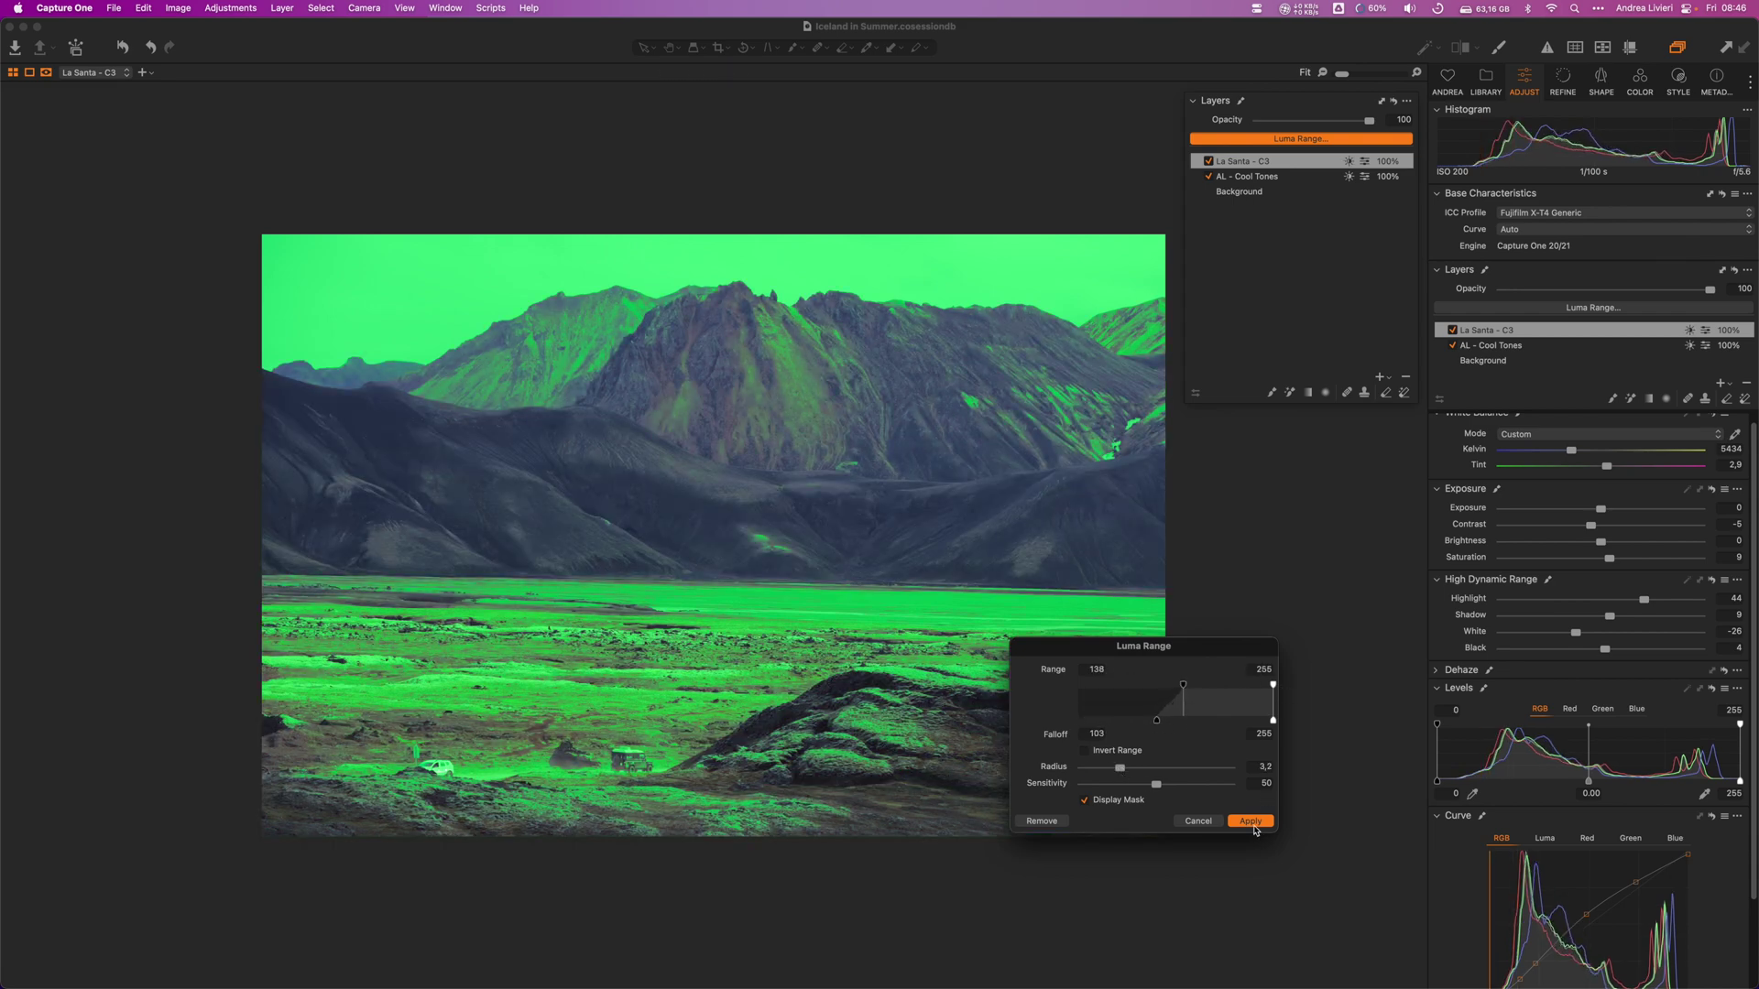
pyautogui.click(1252, 821)
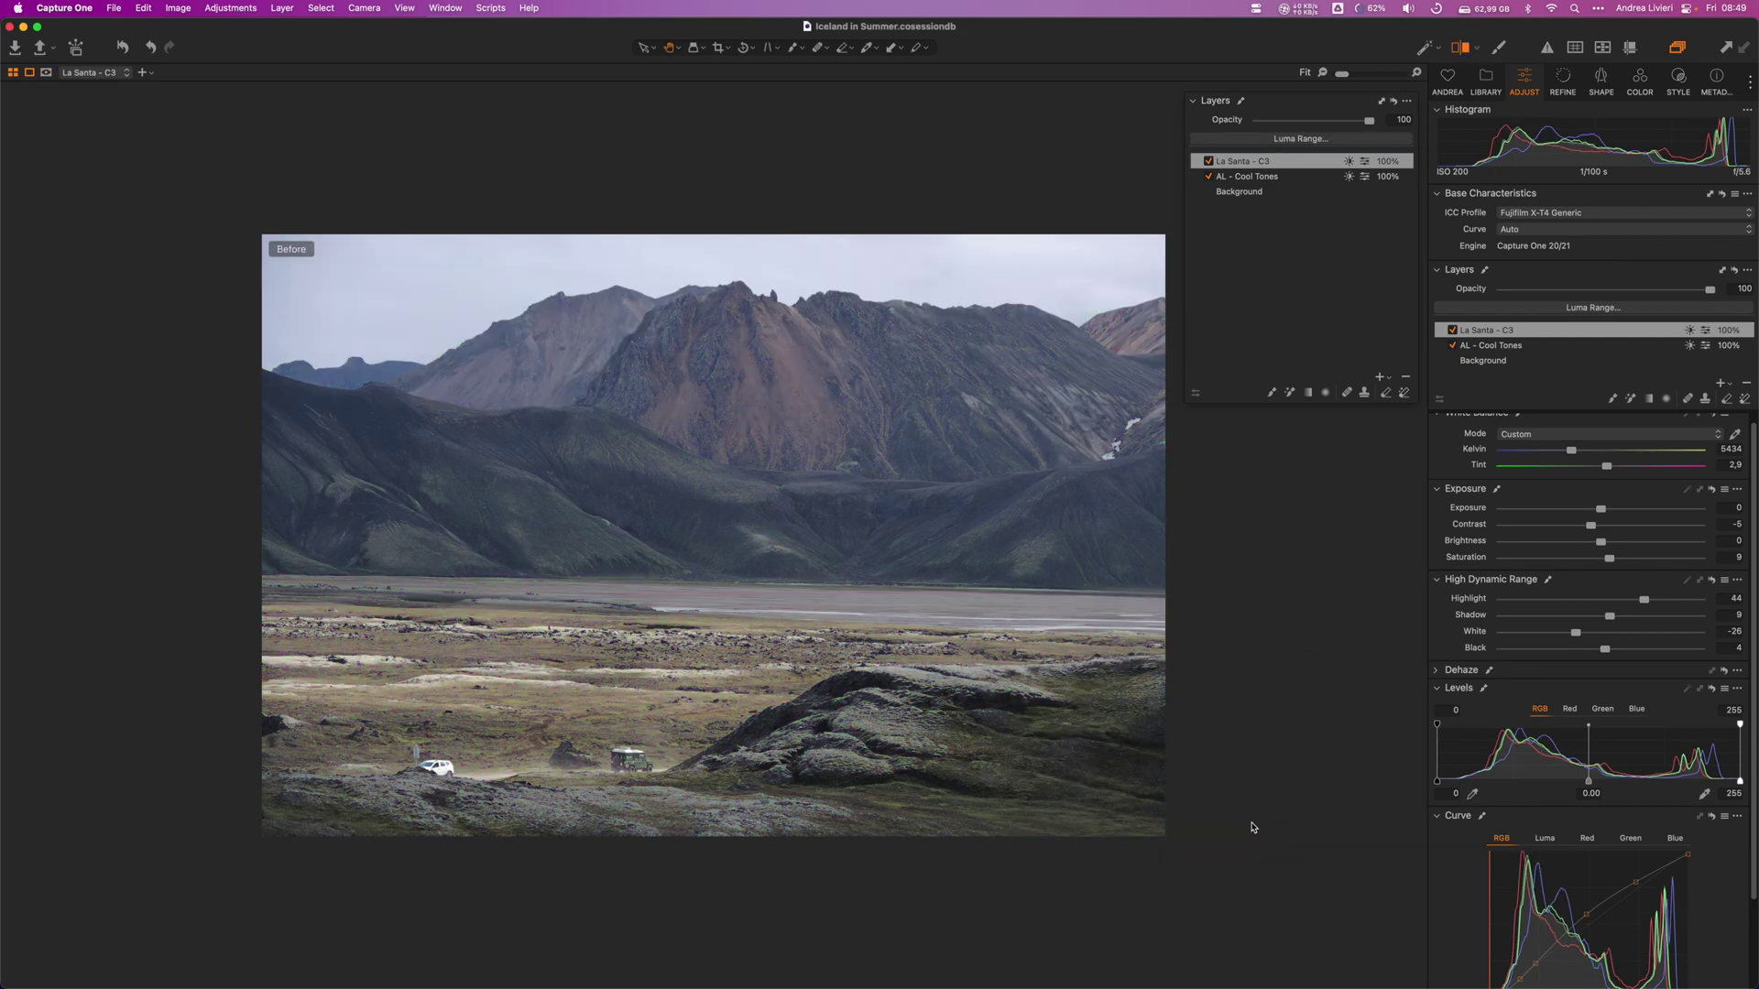
# Step: Turn off the Before view to see the blended warm peak and golden foreground edit
pyautogui.press('y')
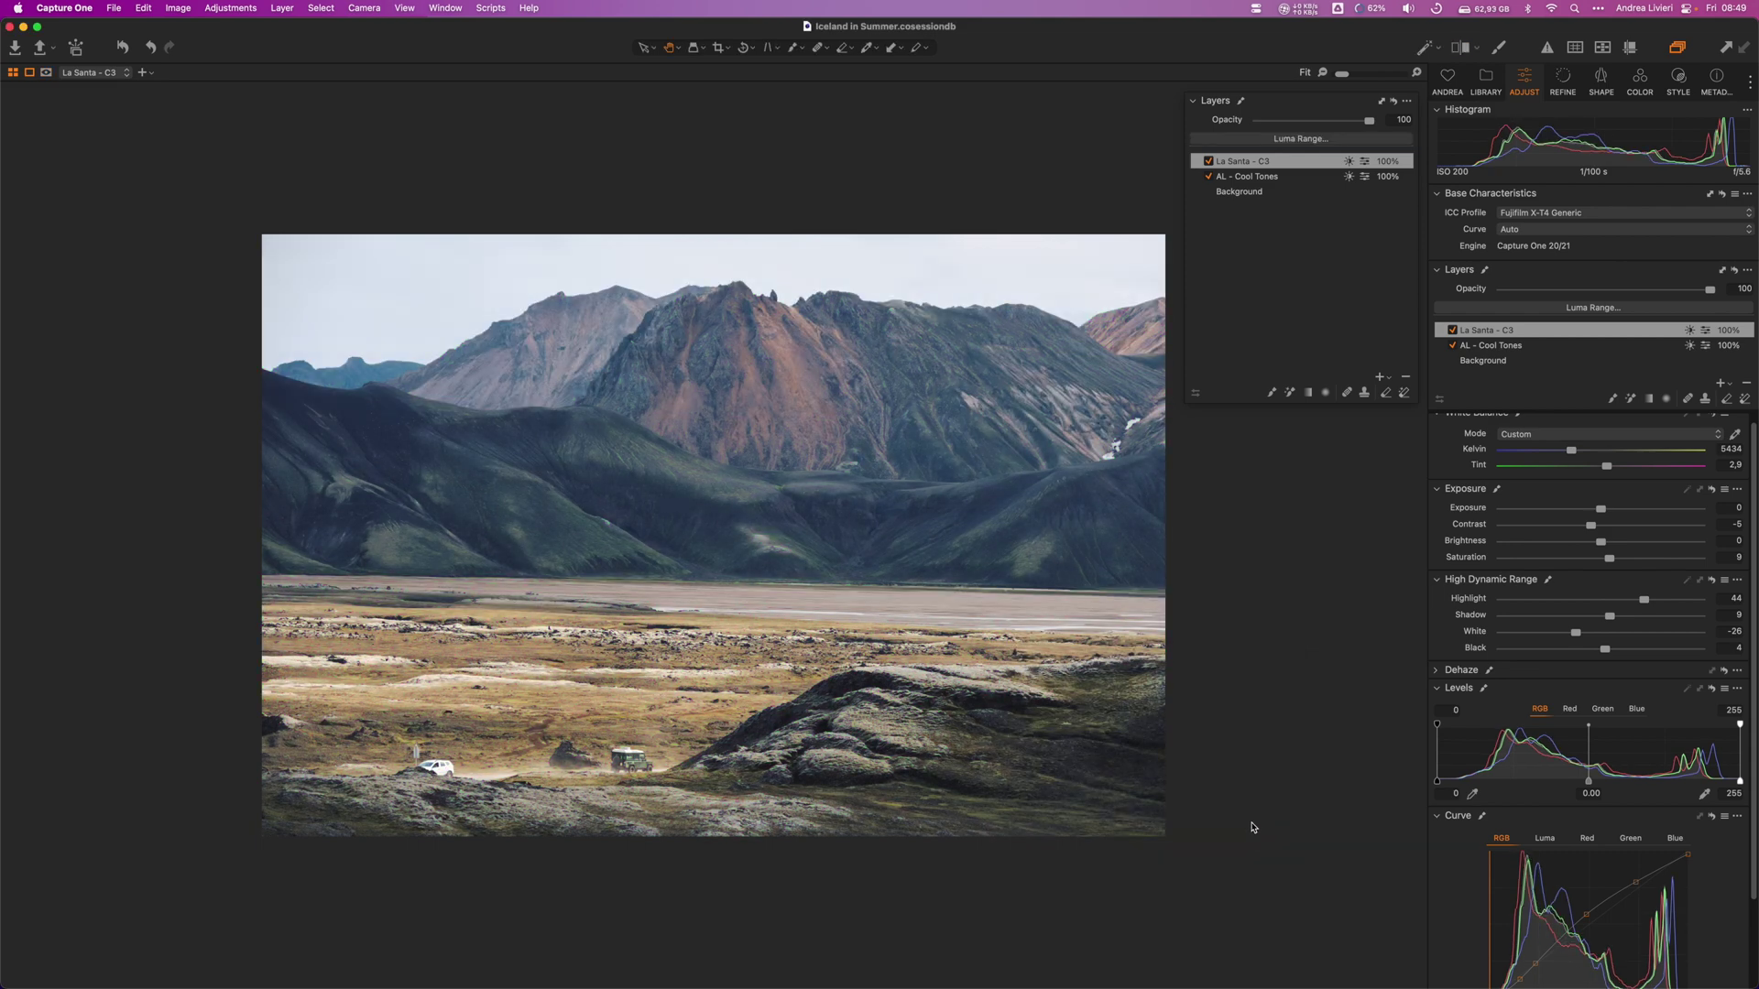